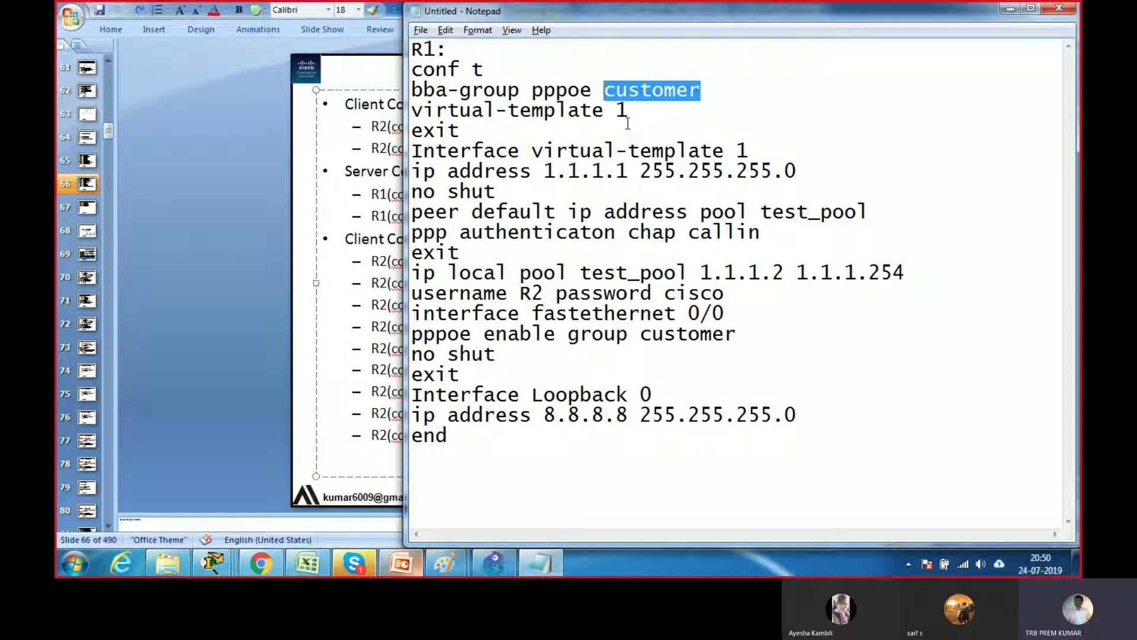
Review the R1 PPPoE server commands, from the virtual-template settings and address pool to the FastEthernet and loopback interfaces
{"action": "left_click", "coordinate": [546, 154]}
{"action": "left_click_drag", "start_coordinate": [520, 171], "coordinate": [545, 171]}
{"action": "left_click_drag", "start_coordinate": [449, 191], "coordinate": [472, 191]}
{"action": "left_click_drag", "start_coordinate": [678, 212], "coordinate": [868, 212]}
{"action": "left_click_drag", "start_coordinate": [628, 232], "coordinate": [674, 233]}
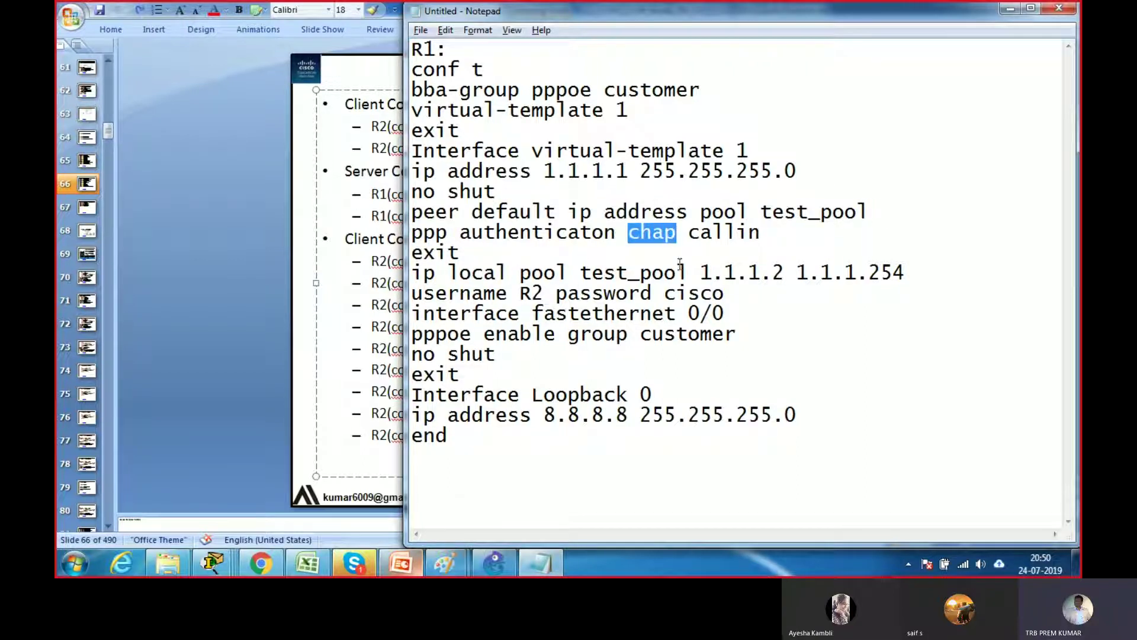
{"action": "left_click_drag", "start_coordinate": [700, 272], "coordinate": [412, 273]}
{"action": "left_click", "coordinate": [741, 329]}
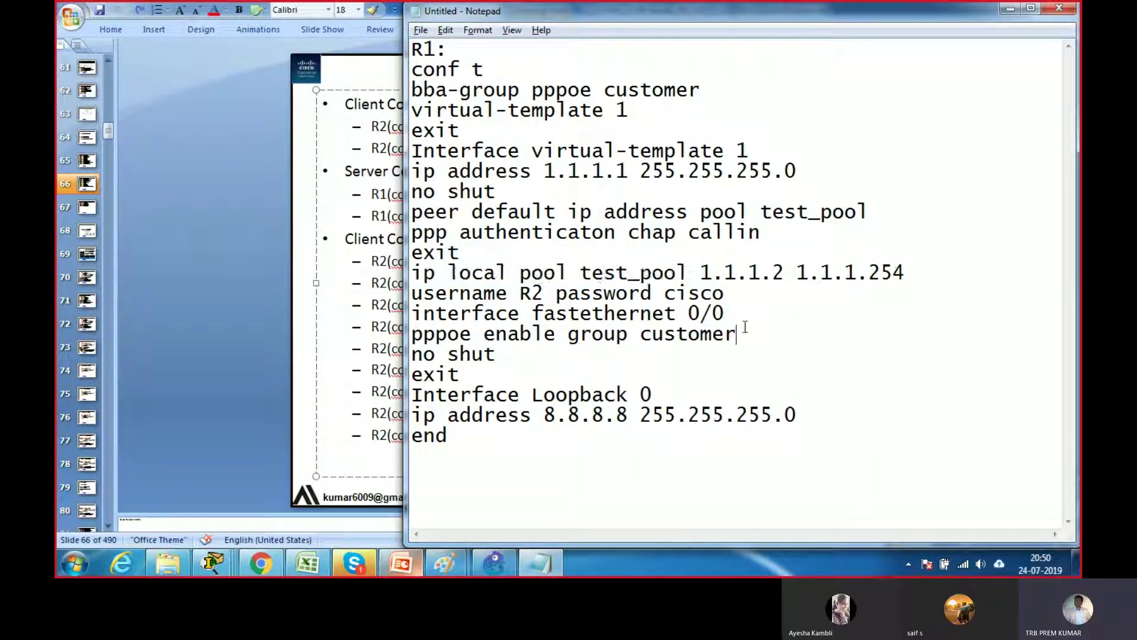
{"action": "left_click_drag", "start_coordinate": [726, 295], "coordinate": [424, 295]}
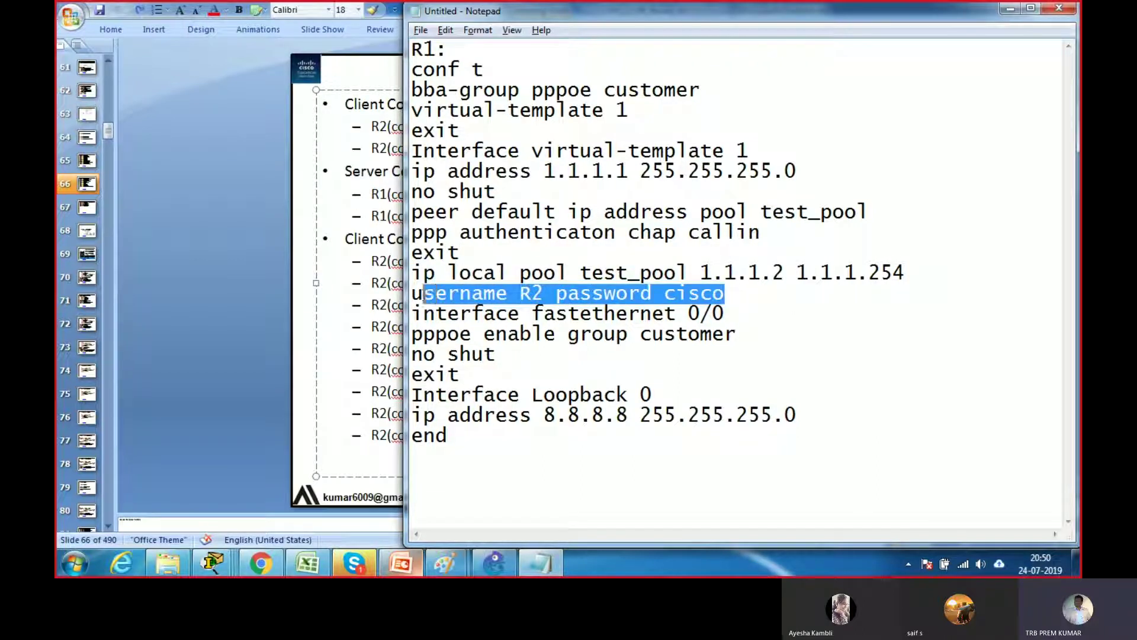
{"action": "left_click", "coordinate": [574, 358]}
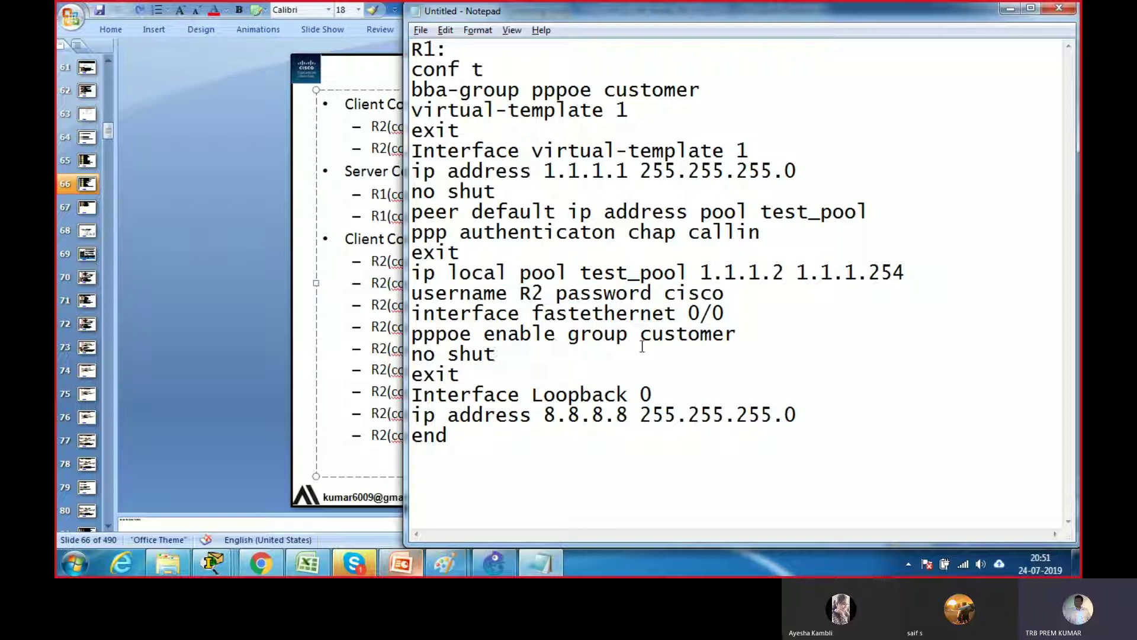
{"action": "left_click_drag", "start_coordinate": [642, 336], "coordinate": [414, 316]}
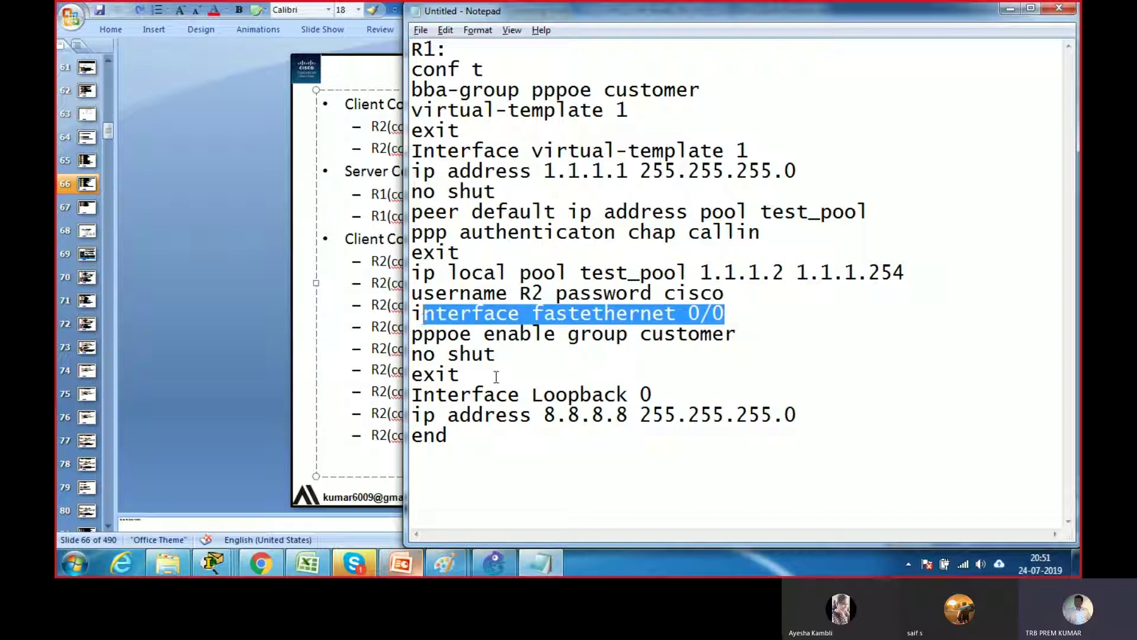
{"action": "left_click", "coordinate": [560, 400]}
Select the R1 commands from conf t to end and check the PPPoE topology in GNS3
{"action": "left_click_drag", "start_coordinate": [464, 436], "coordinate": [392, 70]}
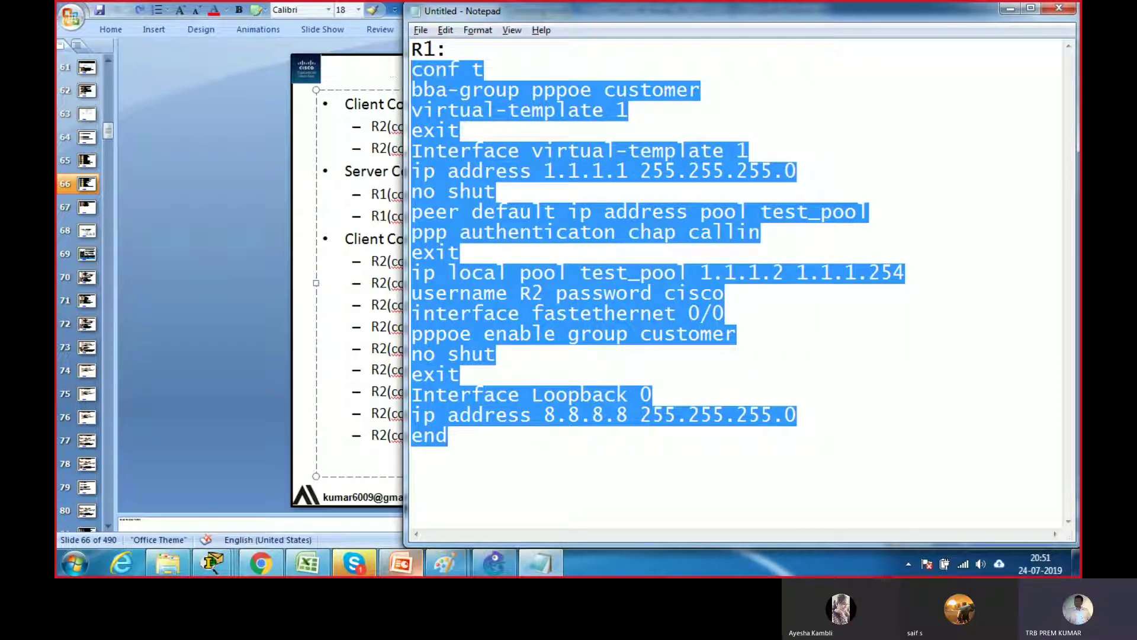
{"action": "left_click", "coordinate": [495, 563]}
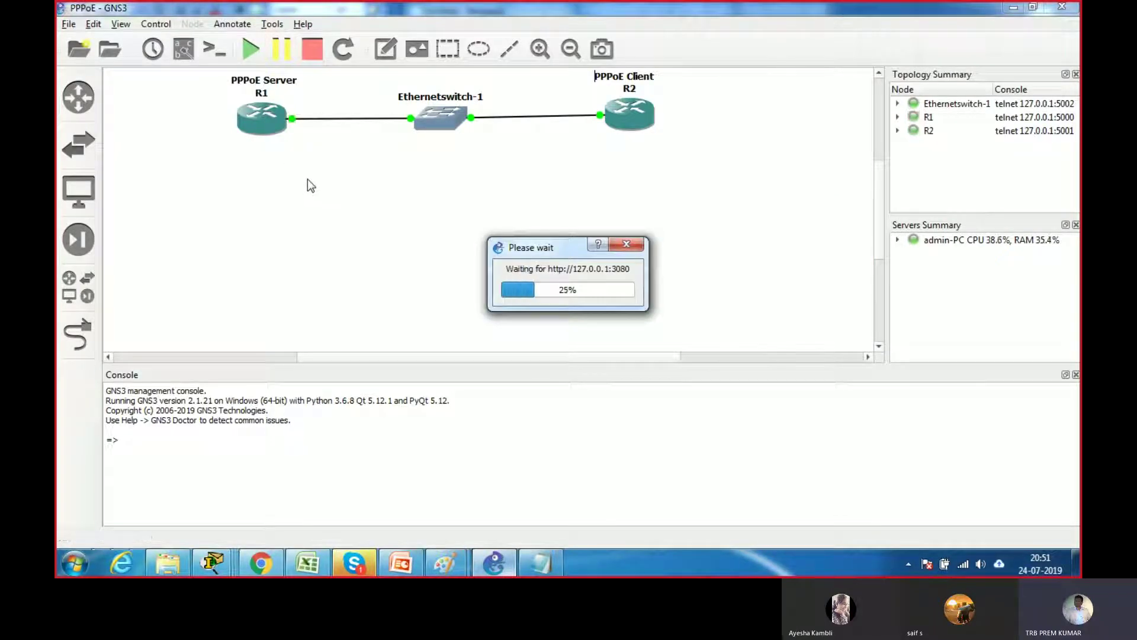
{"action": "left_click", "coordinate": [540, 562]}
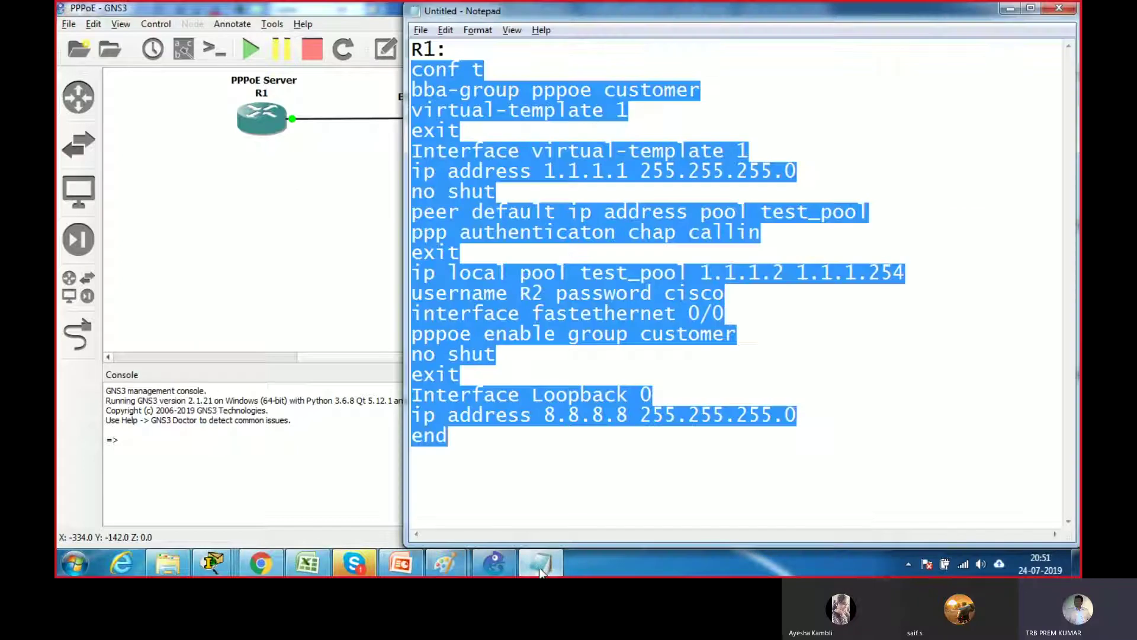
Bring up the client dialer slide in PowerPoint and start an R2: section with blank lines below the R1 commands in Notepad
{"action": "left_click", "coordinate": [415, 566]}
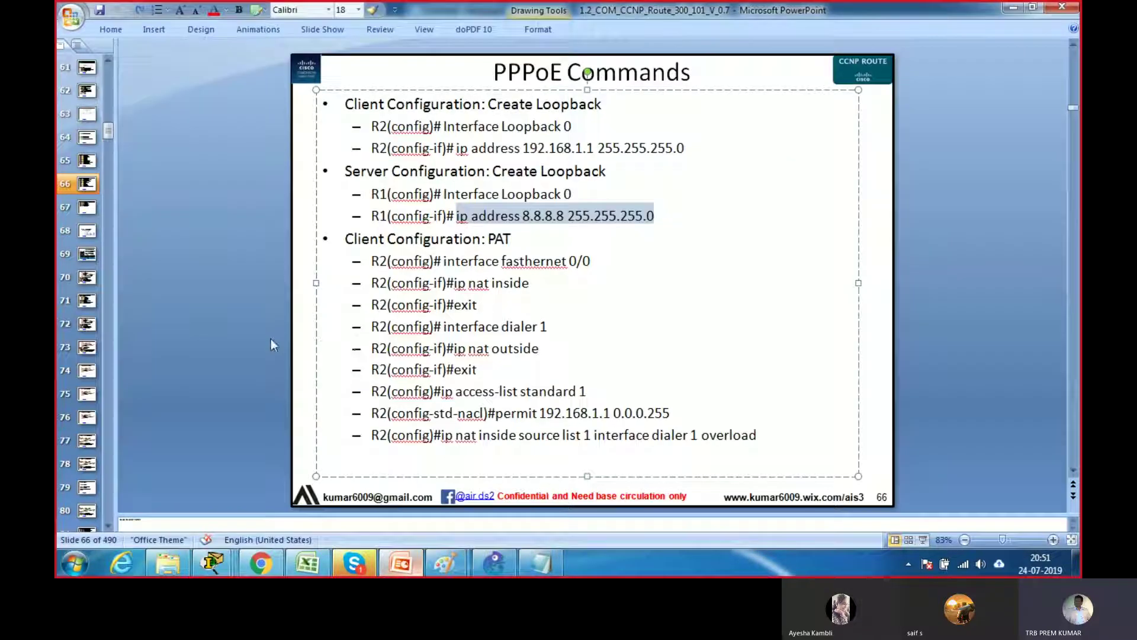
{"action": "key", "text": "Page_Up"}
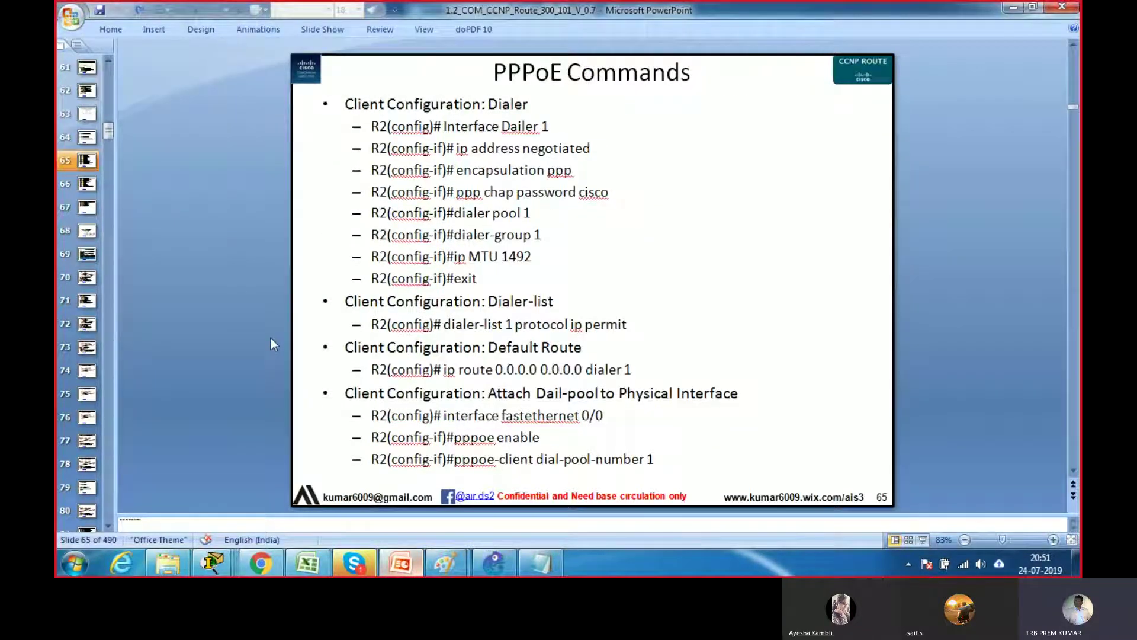
{"action": "key", "text": "alt+Tab"}
{"action": "left_click", "coordinate": [612, 487]}
{"action": "key", "text": "Return"}
{"action": "type", "text": "R2:"}
{"action": "key", "text": "Return"}
{"action": "key", "text": "Return"}
{"action": "key", "text": "Return"}
{"action": "key", "text": "Return"}
{"action": "key", "text": "Return"}
{"action": "key", "text": "Return"}
{"action": "key", "text": "Return"}
{"action": "key", "text": "Return"}
{"action": "key", "text": "Return"}
{"action": "key", "text": "Return"}
{"action": "key", "text": "Return"}
{"action": "key", "text": "Return"}
{"action": "key", "text": "Return"}
{"action": "key", "text": "Return"}
{"action": "key", "text": "Return"}
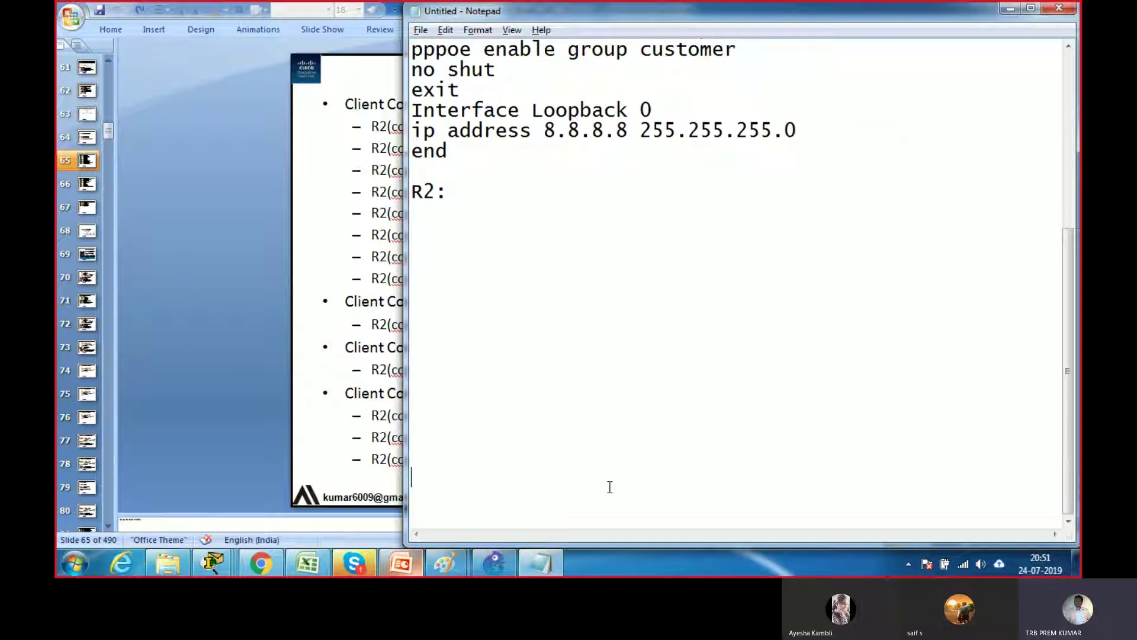
Remove the surplus blank lines under the R2: heading and add the command conf t
{"action": "key", "text": "BackSpace"}
{"action": "key", "text": "BackSpace"}
{"action": "key", "text": "BackSpace"}
{"action": "key", "text": "BackSpace"}
{"action": "key", "text": "BackSpace"}
{"action": "key", "text": "BackSpace"}
{"action": "key", "text": "BackSpace"}
{"action": "key", "text": "BackSpace"}
{"action": "key", "text": "BackSpace"}
{"action": "key", "text": "BackSpace"}
{"action": "key", "text": "BackSpace"}
{"action": "key", "text": "BackSpace"}
{"action": "key", "text": "BackSpace"}
{"action": "key", "text": "alt+Tab"}
{"action": "key", "text": "alt+Tab"}
{"action": "type", "text": "conf t"}
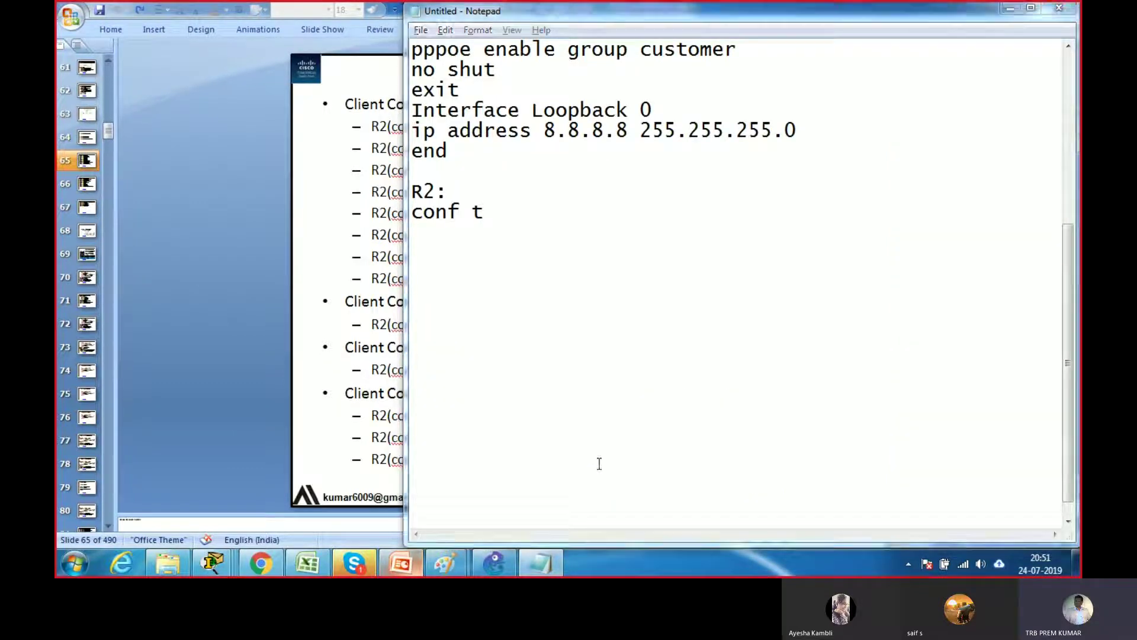
Copy Interface Dailer 1 from the PowerPoint slide into the R2 commands in Notepad, below conf t
{"action": "key", "text": "alt+Tab"}
{"action": "left_click_drag", "start_coordinate": [446, 126], "coordinate": [560, 125]}
{"action": "key", "text": "ctrl+c"}
{"action": "key", "text": "alt+Tab"}
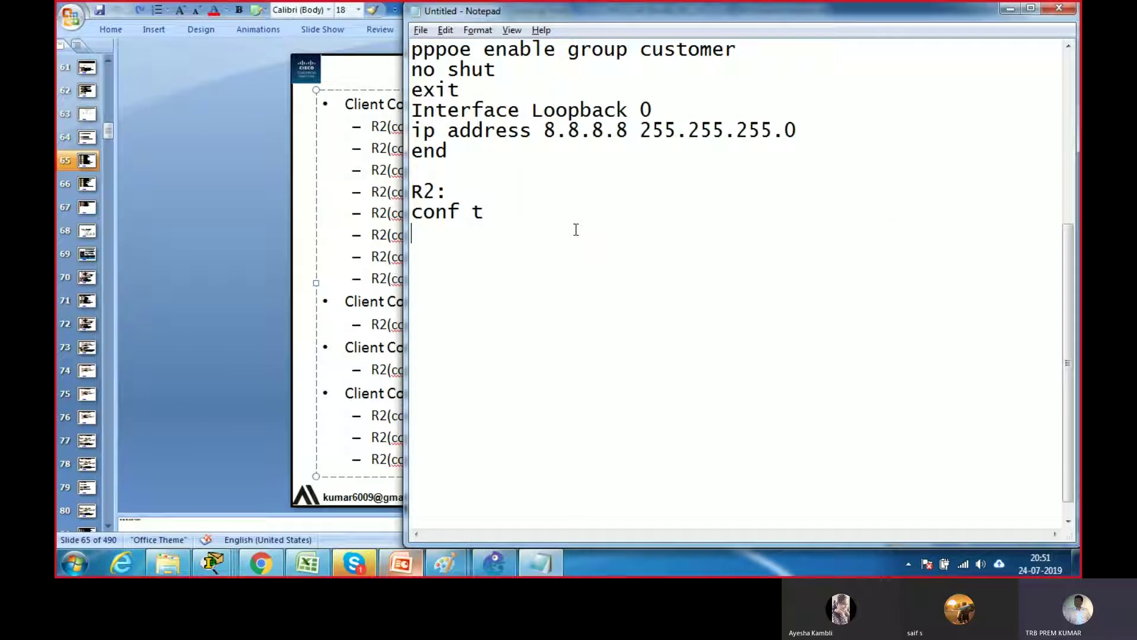
{"action": "key", "text": "ctrl+v"}
Copy ip address negotiated from the PowerPoint slide onto a new line of the R2 commands in Notepad
{"action": "key", "text": "alt+Tab"}
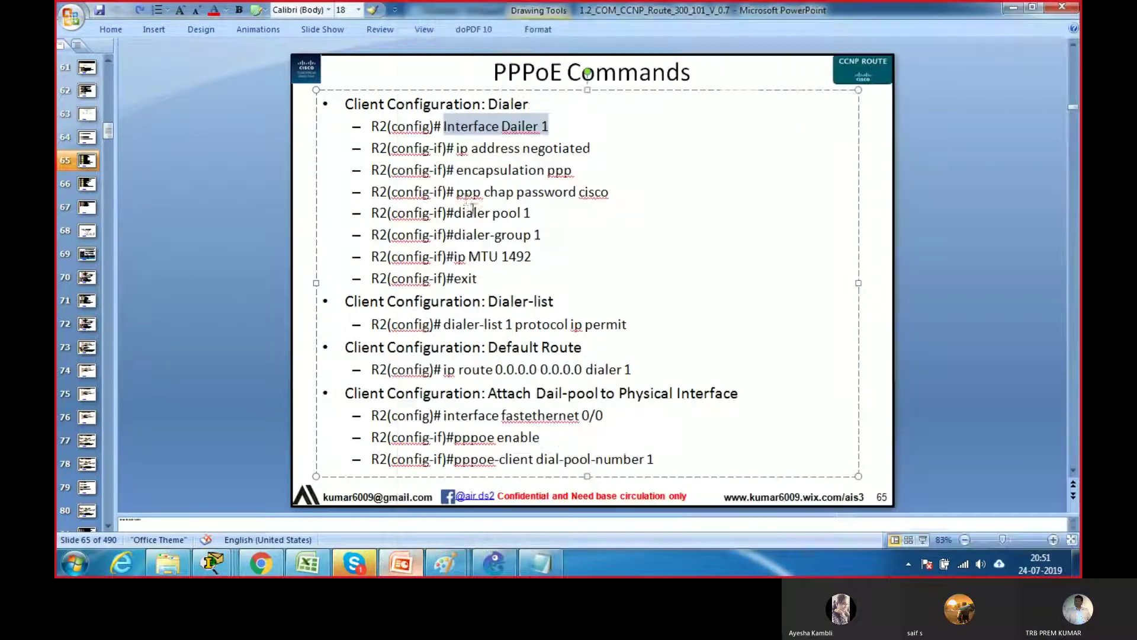
{"action": "left_click", "coordinate": [462, 148]}
{"action": "mouse_move", "coordinate": [463, 148]}
{"action": "left_mouse_down"}
{"action": "mouse_move", "coordinate": [592, 148]}
{"action": "mouse_move", "coordinate": [461, 149]}
{"action": "left_mouse_up"}
{"action": "key", "text": "ctrl+c"}
{"action": "left_click", "coordinate": [597, 173]}
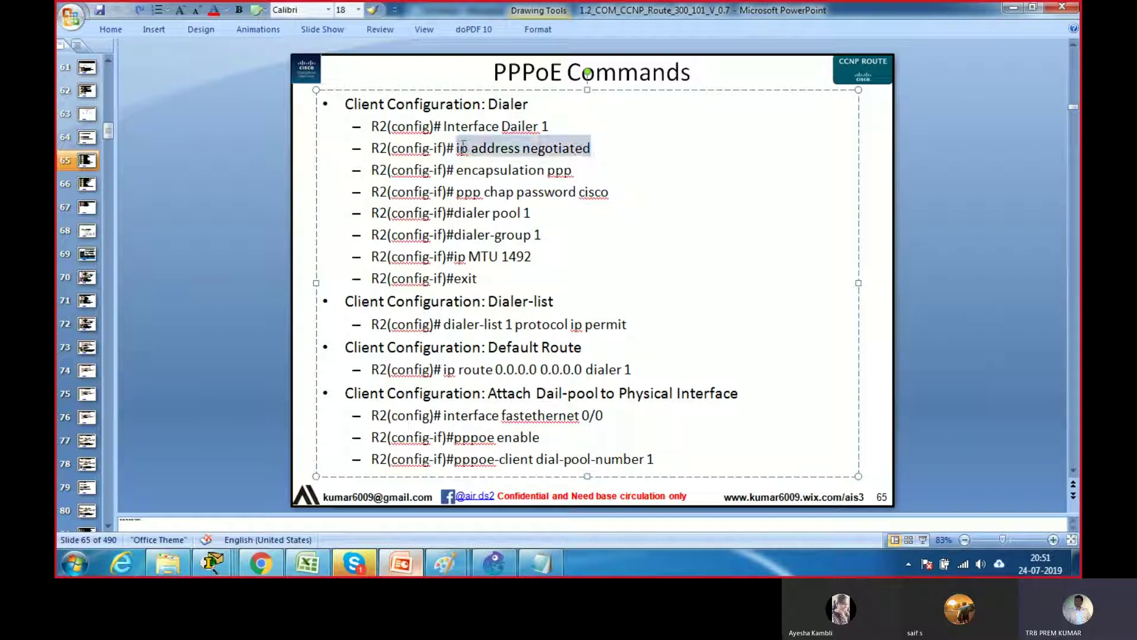
{"action": "key", "text": "alt+Tab"}
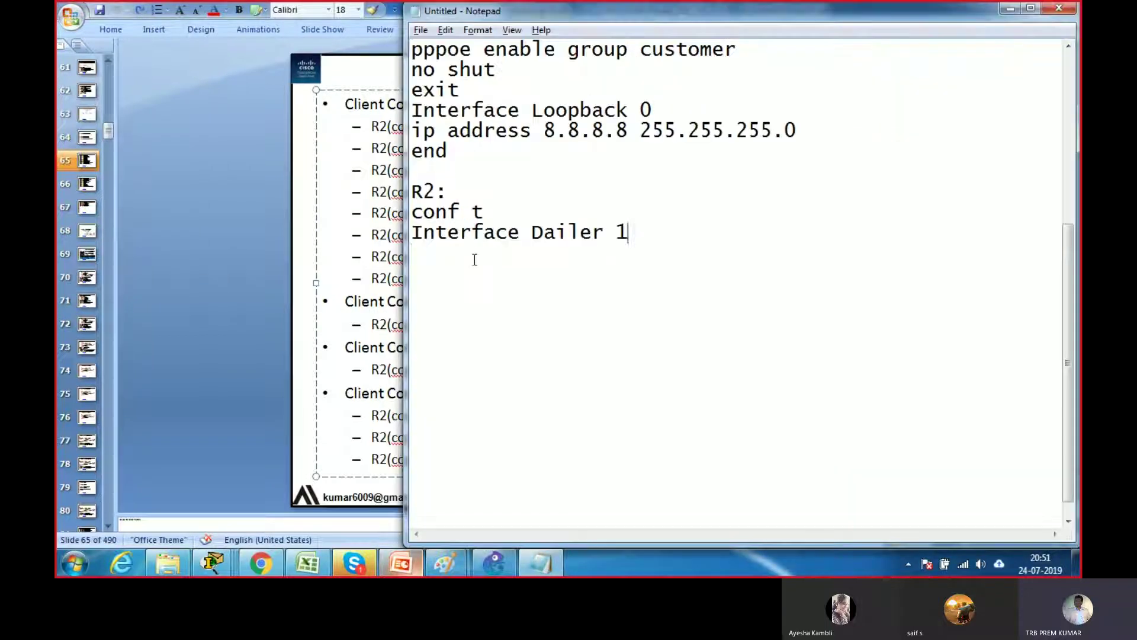
{"action": "key", "text": "ctrl+v"}
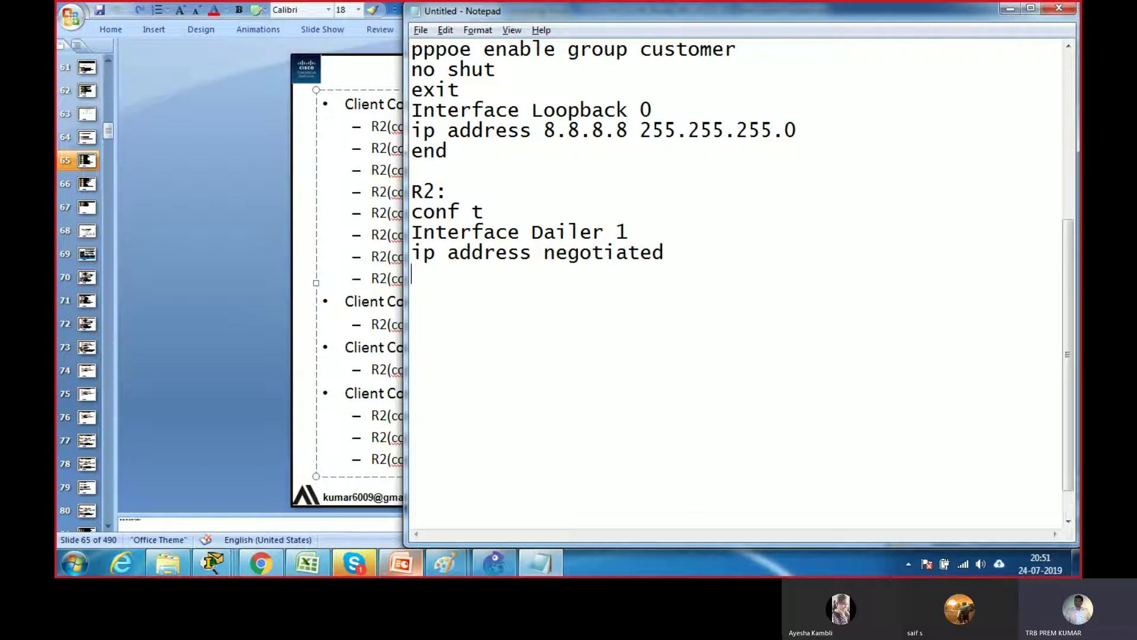
Copy encapsulation ppp from the PowerPoint slide into the R2 commands in Notepad, below the negotiated address line
{"action": "key", "text": "alt+Tab"}
{"action": "left_click_drag", "start_coordinate": [460, 170], "coordinate": [597, 173]}
{"action": "key", "text": "ctrl+c"}
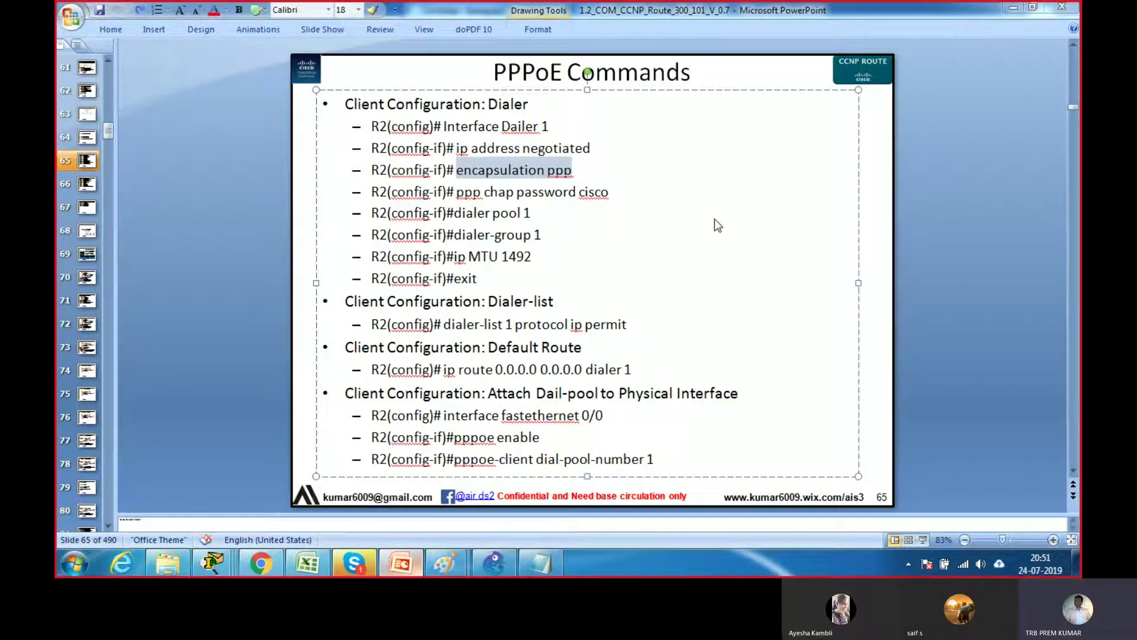
{"action": "key", "text": "alt+Tab"}
{"action": "key", "text": "ctrl+v"}
Copy the ppp chap password command, including its password, from the PowerPoint slide onto a new R2 line in Notepad
{"action": "key", "text": "alt+Tab"}
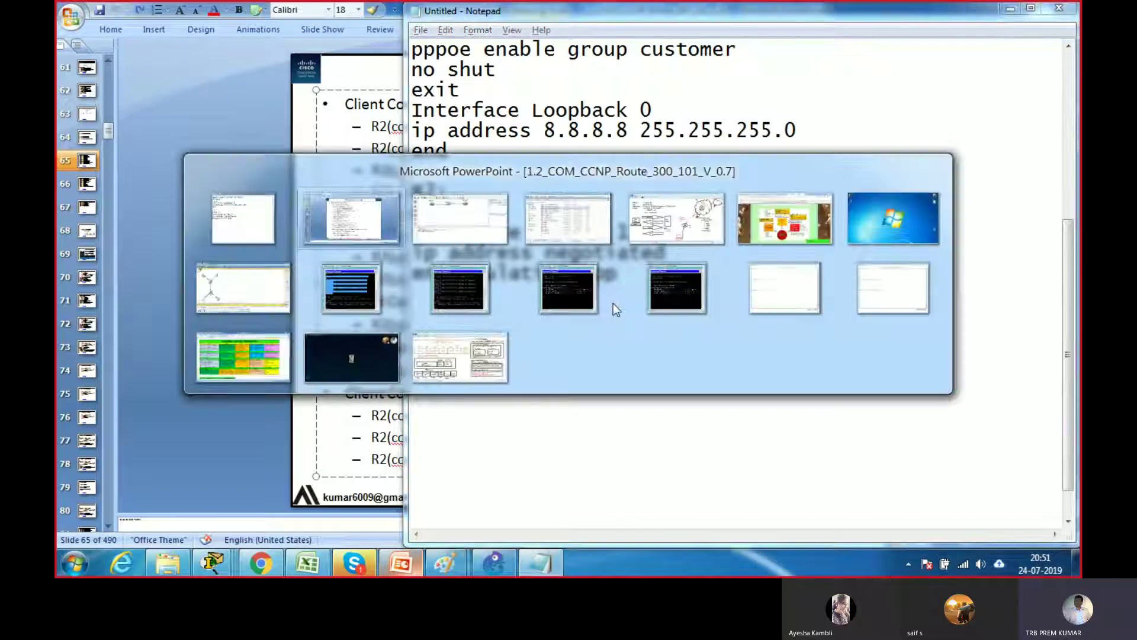
{"action": "left_click_drag", "start_coordinate": [612, 193], "coordinate": [472, 199]}
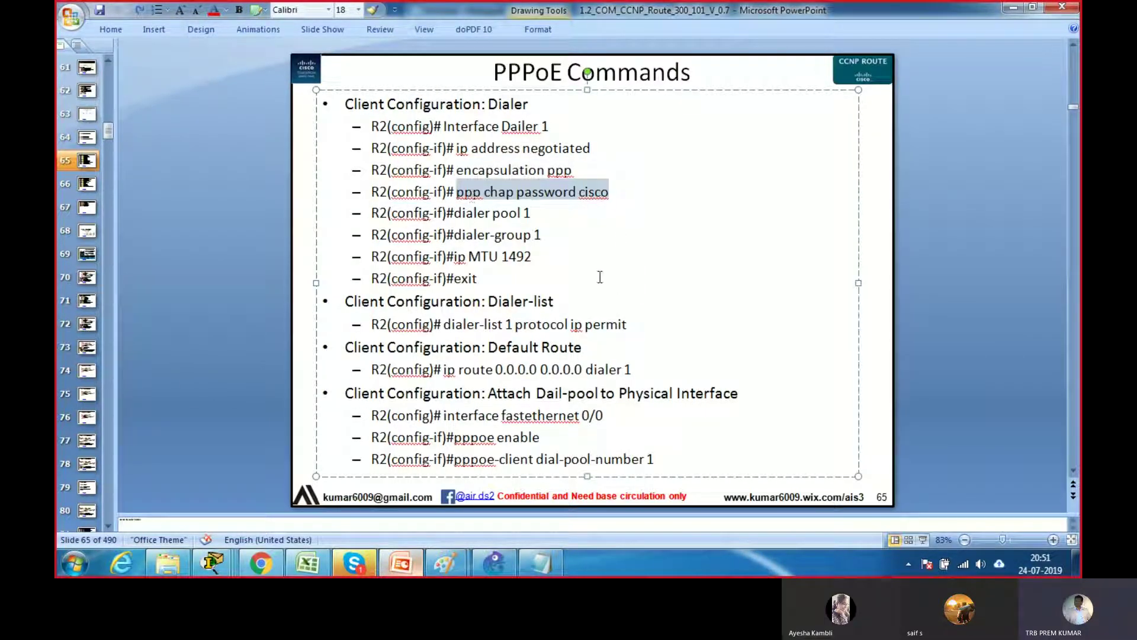
{"action": "key", "text": "ctrl+c"}
{"action": "key", "text": "alt+Tab"}
{"action": "key", "text": "Return"}
{"action": "key", "text": "ctrl+v"}
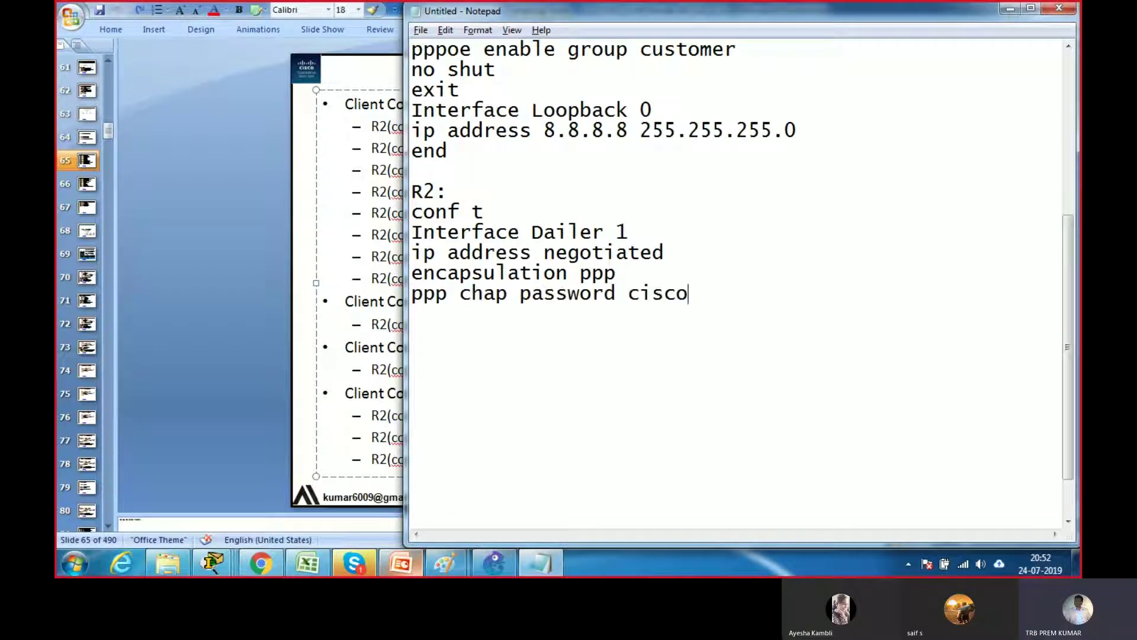
Copy dialer pool 1 from the PowerPoint slide onto a new line of the R2 commands in Notepad
{"action": "key", "text": "alt+Tab"}
{"action": "left_click_drag", "start_coordinate": [532, 214], "coordinate": [481, 213]}
{"action": "key", "text": "ctrl+c"}
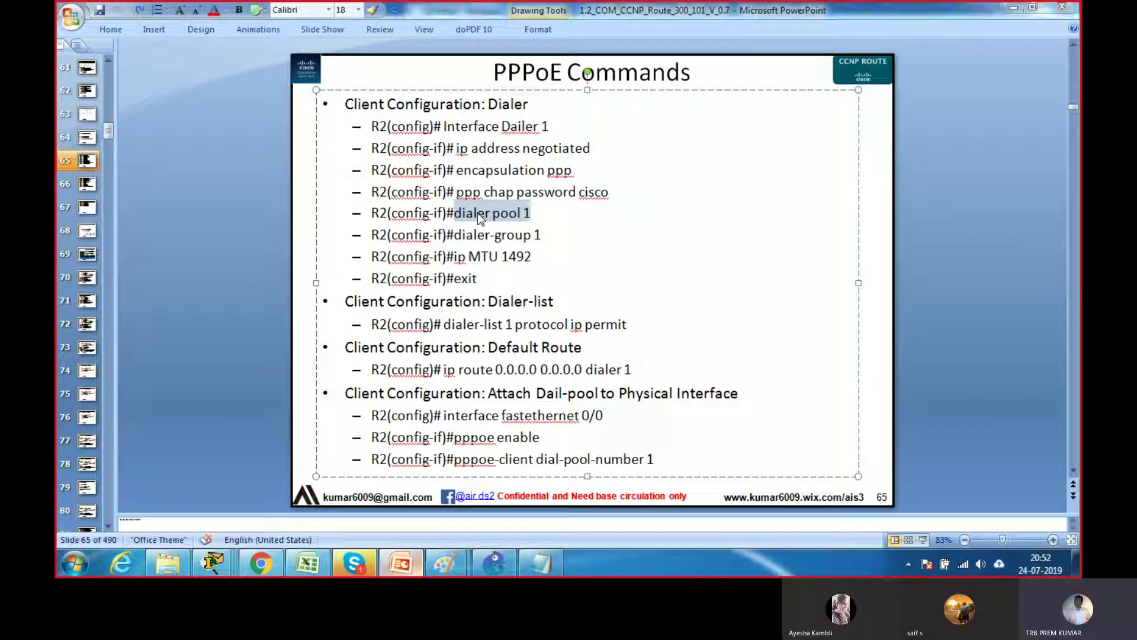
{"action": "key", "text": "alt+Tab"}
{"action": "key", "text": "Return"}
{"action": "key", "text": "ctrl+v"}
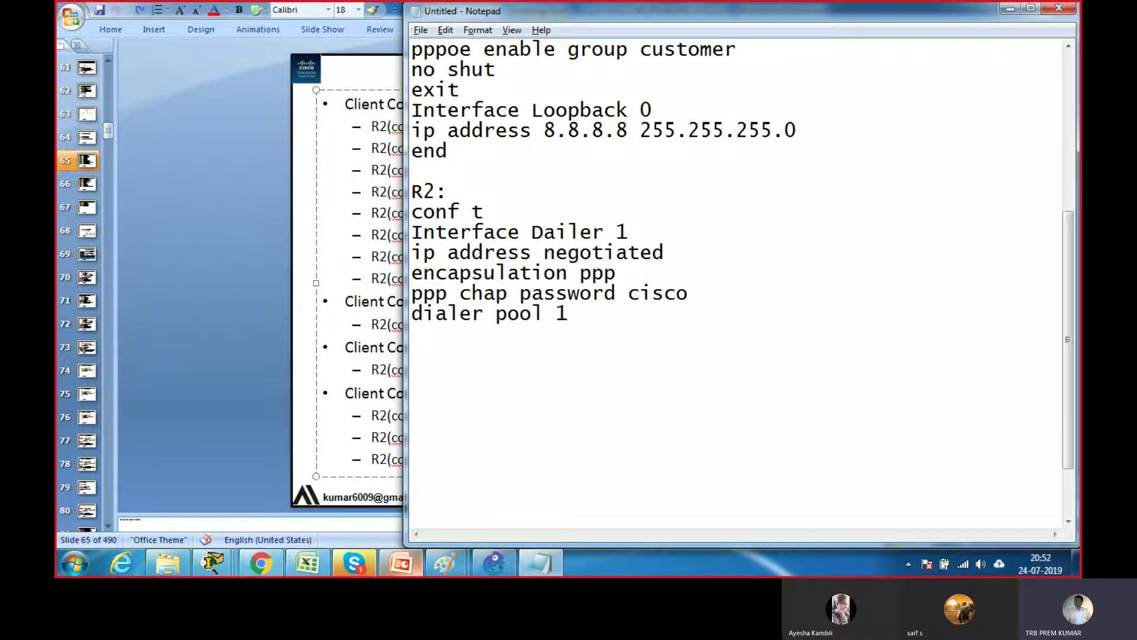
Copy dialer-group 1 from the PowerPoint slide onto a new line of the R2 commands in Notepad
{"action": "key", "text": "alt+Tab"}
{"action": "left_click_drag", "start_coordinate": [555, 234], "coordinate": [483, 233]}
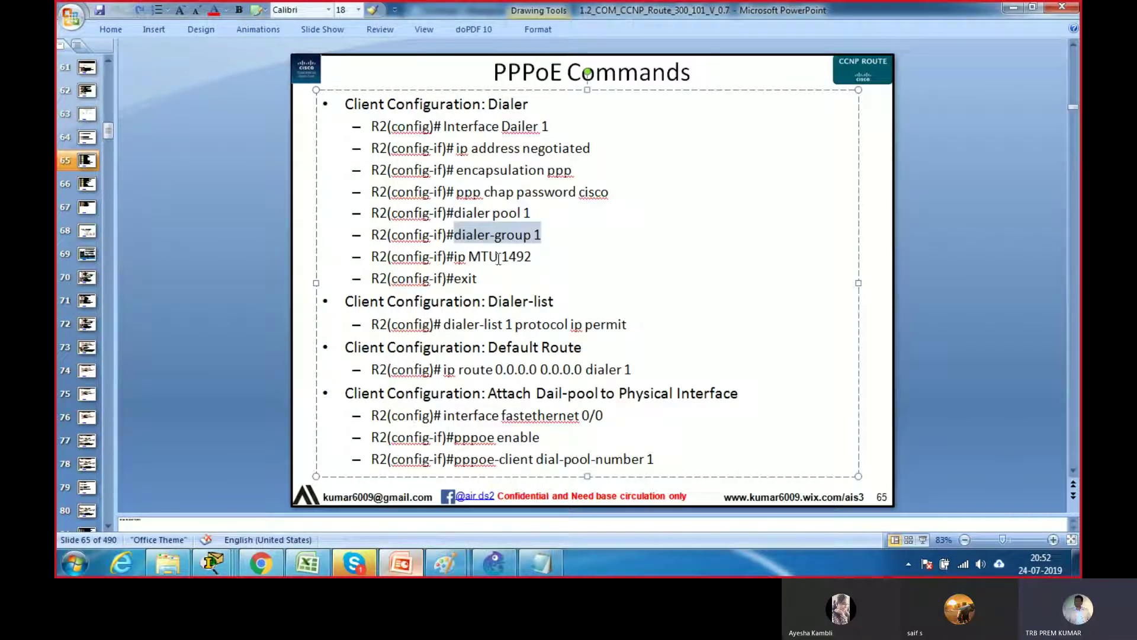
{"action": "key", "text": "alt+Tab"}
{"action": "key", "text": "Return"}
{"action": "key", "text": "ctrl+v"}
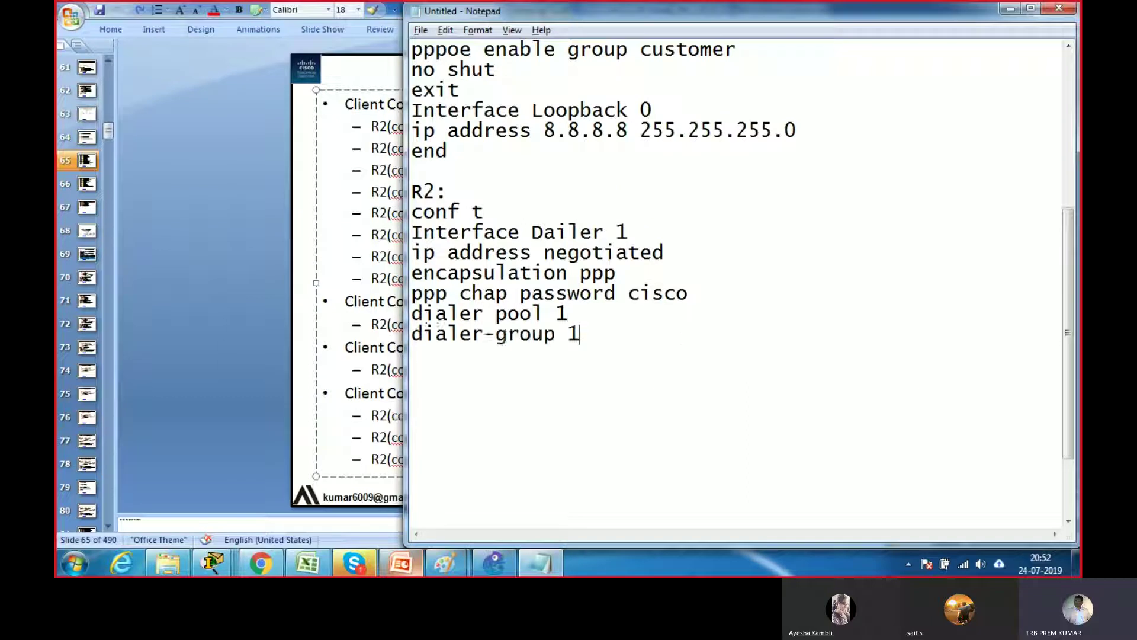
Copy ip MTU 1492 from the PowerPoint slide into the R2 commands in Notepad and add exit on the following line
{"action": "key", "text": "alt+Tab"}
{"action": "left_click_drag", "start_coordinate": [539, 259], "coordinate": [453, 259]}
{"action": "key", "text": "ctrl+c"}
{"action": "key", "text": "alt+Tab"}
{"action": "key", "text": "Return"}
{"action": "key", "text": "ctrl+v"}
{"action": "key", "text": "Return"}
{"action": "type", "text": "exit"}
{"action": "key", "text": "Return"}
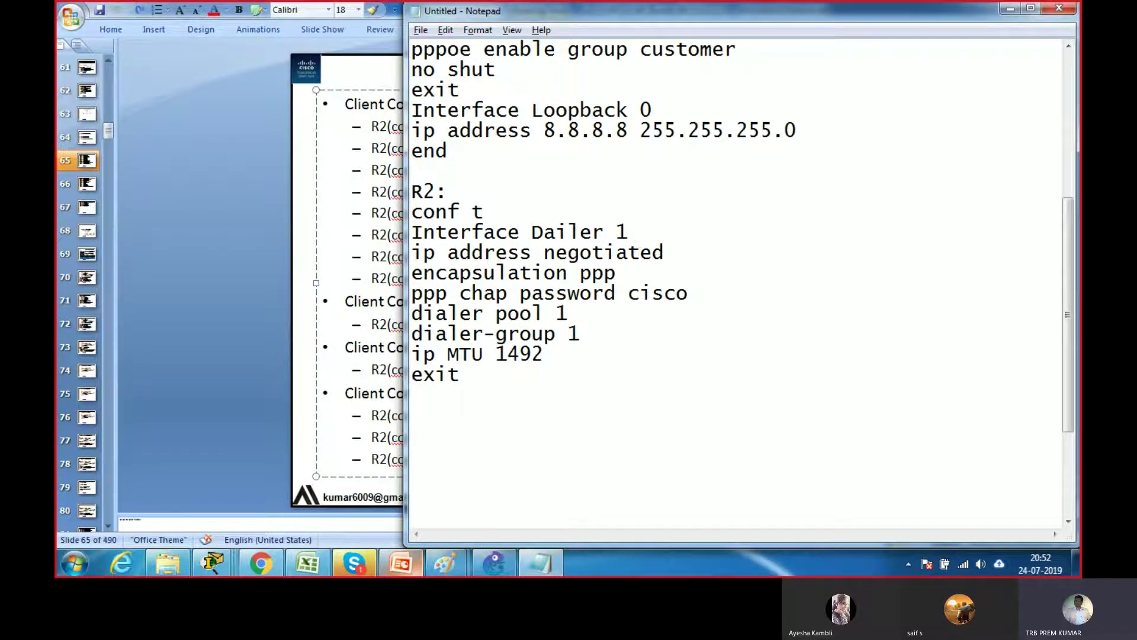
Copy dialer-list 1 protocol ip permit from the PowerPoint slide into the R2 commands in Notepad and review its parts
{"action": "key", "text": "alt+Tab"}
{"action": "left_click_drag", "start_coordinate": [626, 325], "coordinate": [444, 325]}
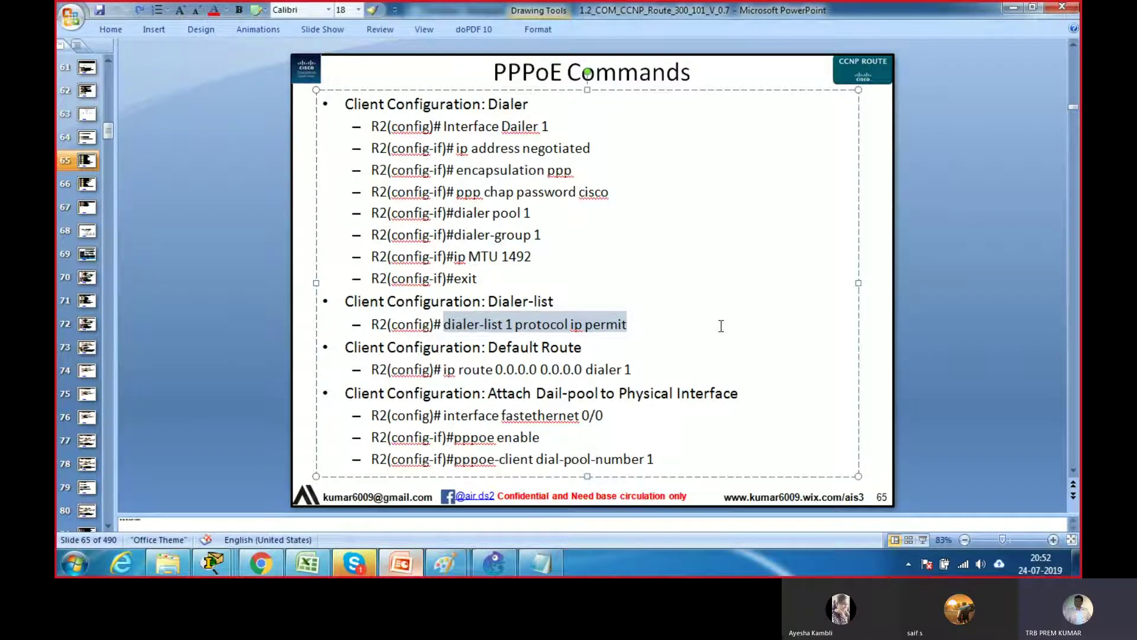
{"action": "key", "text": "alt+Tab"}
{"action": "key", "text": "ctrl+v"}
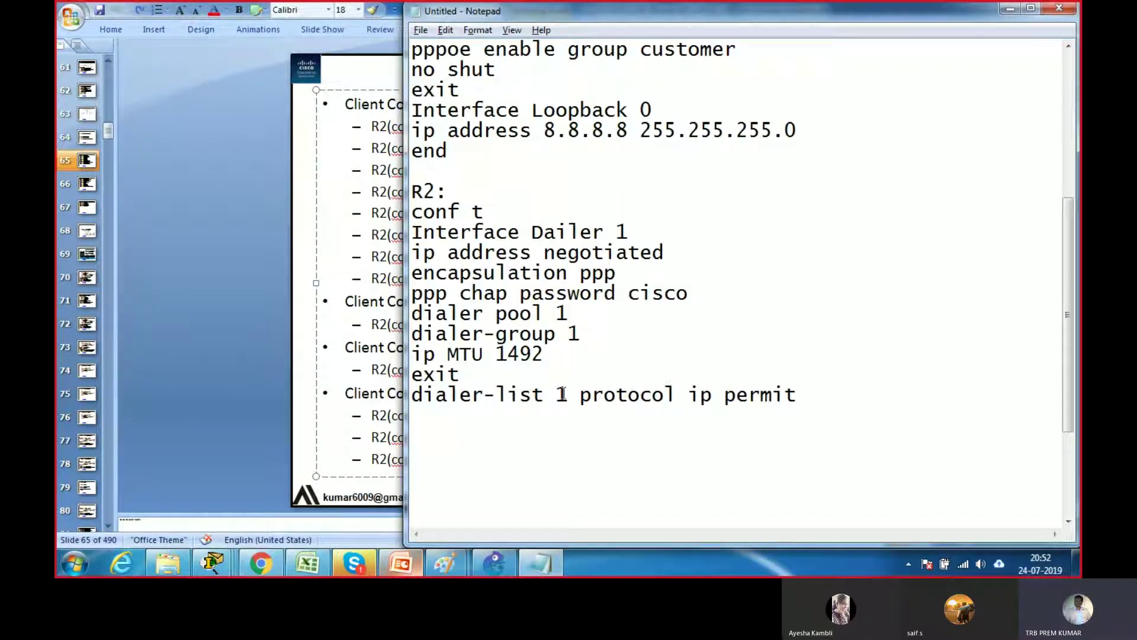
{"action": "left_click_drag", "start_coordinate": [546, 394], "coordinate": [408, 399]}
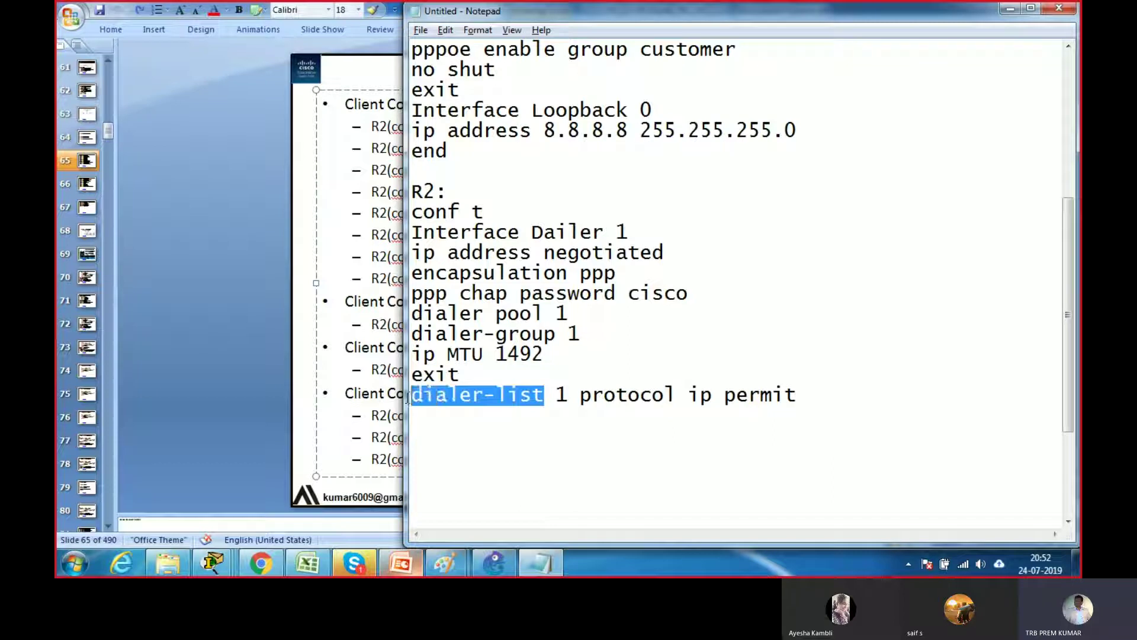
{"action": "left_click_drag", "start_coordinate": [687, 395], "coordinate": [799, 395]}
{"action": "left_click", "coordinate": [764, 414]}
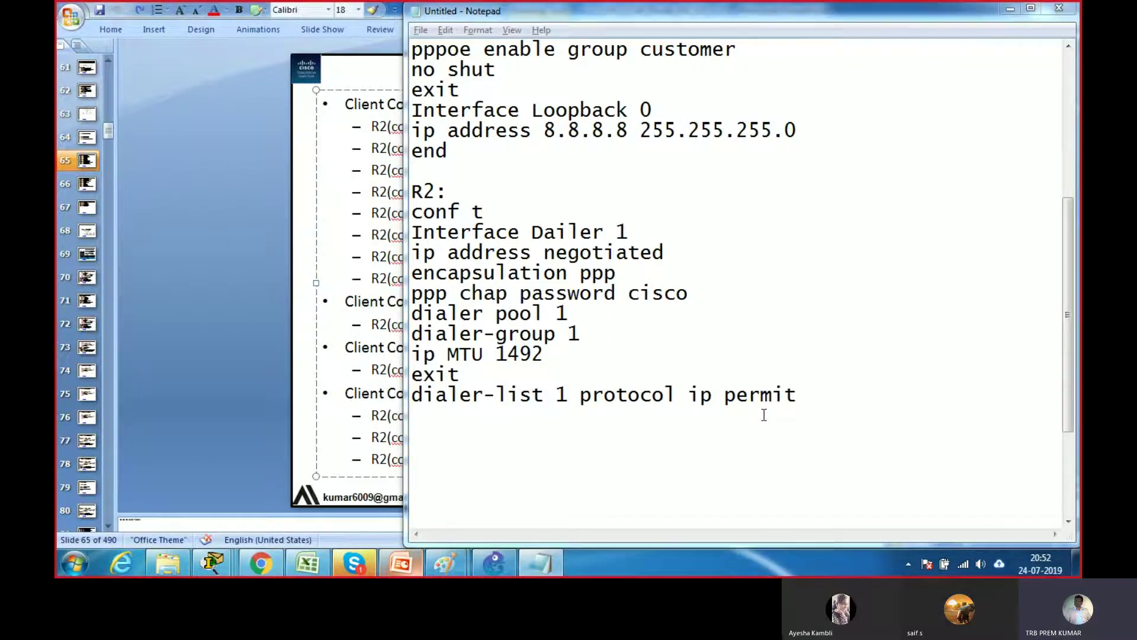
Copy the default route ip route 0.0.0.0 0.0.0.0 dialer 1 from the PowerPoint slide into the R2 commands in Notepad
{"action": "key", "text": "alt+Tab"}
{"action": "left_click_drag", "start_coordinate": [632, 369], "coordinate": [450, 378]}
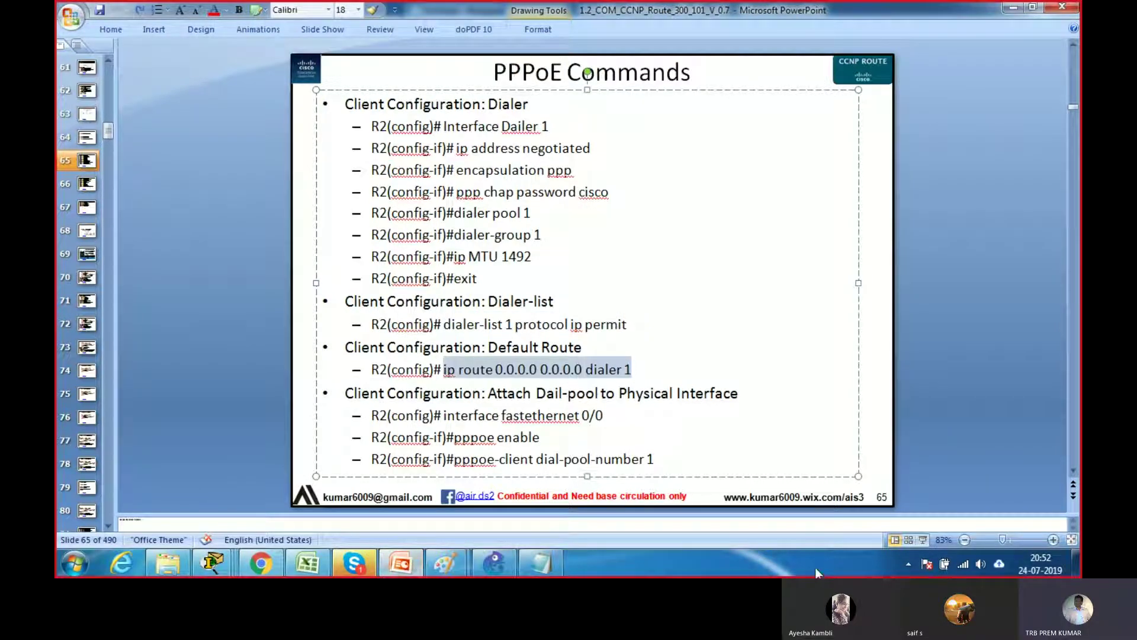
{"action": "key", "text": "alt+Tab"}
{"action": "key", "text": "ctrl+v"}
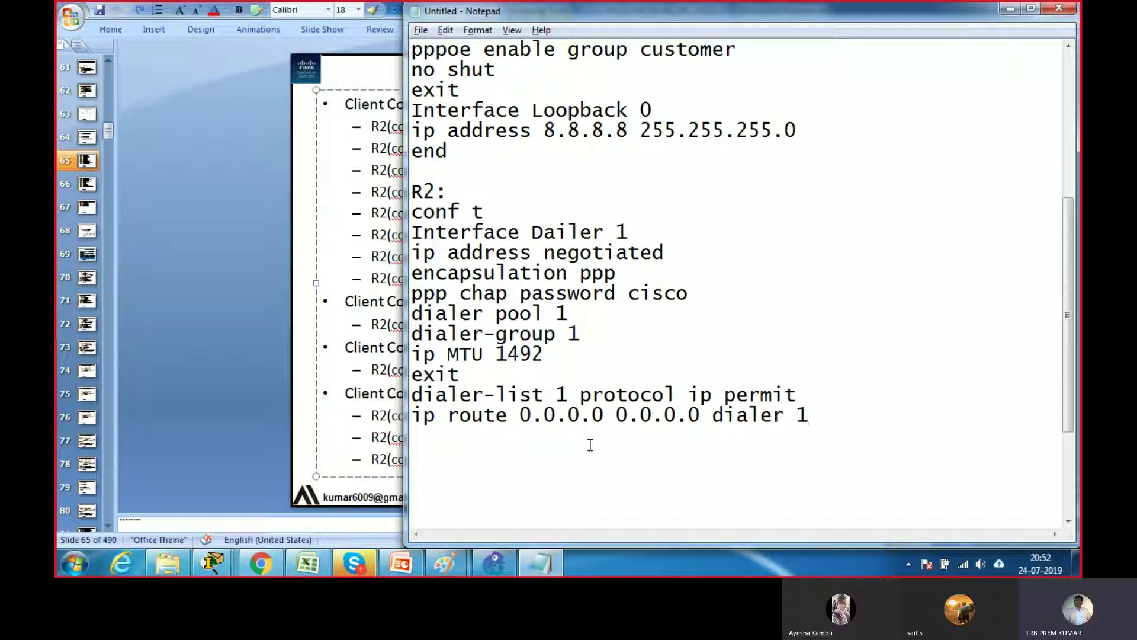
{"action": "key", "text": "Return"}
Copy interface fastethernet 0/0 from the PowerPoint slide into the R2 commands in Notepad, below the default route
{"action": "key", "text": "alt+Tab"}
{"action": "left_click_drag", "start_coordinate": [603, 416], "coordinate": [467, 417]}
{"action": "left_click", "coordinate": [467, 417]}
{"action": "key", "text": "alt+Tab"}
{"action": "key", "text": "alt+Tab"}
{"action": "left_click_drag", "start_coordinate": [604, 415], "coordinate": [480, 424]}
{"action": "key", "text": "ctrl+c"}
{"action": "key", "text": "alt+Tab"}
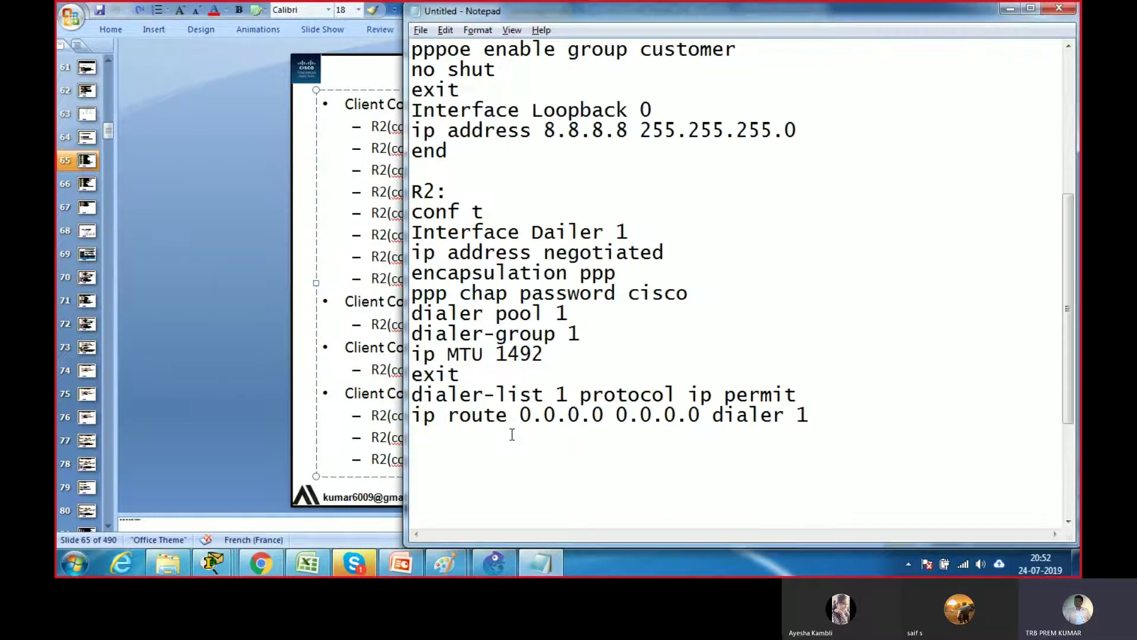
{"action": "key", "text": "ctrl+v"}
Copy pppoe enable from the PowerPoint slide onto a new R2 line in Notepad and return to the slide
{"action": "key", "text": "alt+Tab"}
{"action": "left_click_drag", "start_coordinate": [540, 437], "coordinate": [474, 435]}
{"action": "key", "text": "ctrl+c"}
{"action": "key", "text": "alt+Tab"}
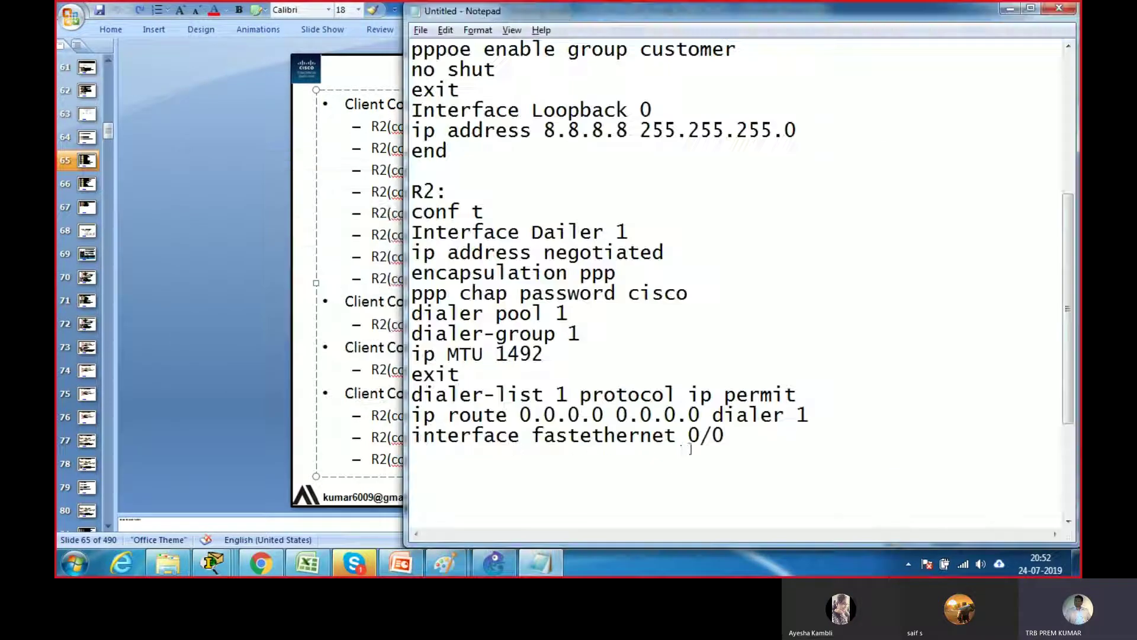
{"action": "key", "text": "Return"}
{"action": "key", "text": "ctrl+v"}
{"action": "key", "text": "alt+Tab"}
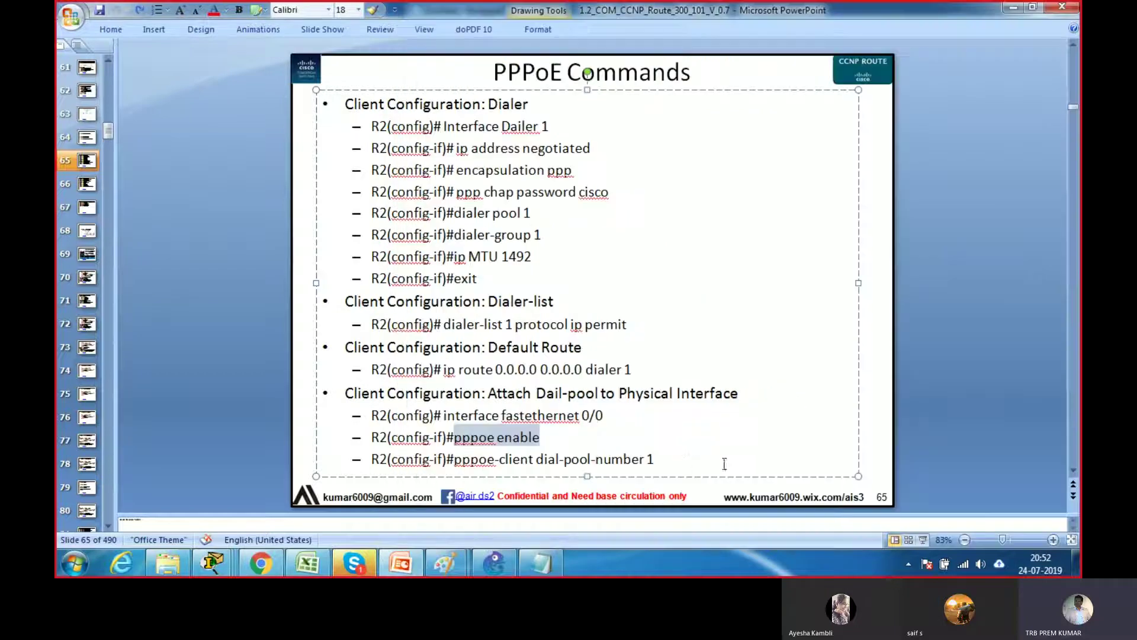
Copy pppoe-client dial-pool-number 1 from the PowerPoint slide into the R2 commands in Notepad, below pppoe enable
{"action": "left_click_drag", "start_coordinate": [687, 460], "coordinate": [455, 460]}
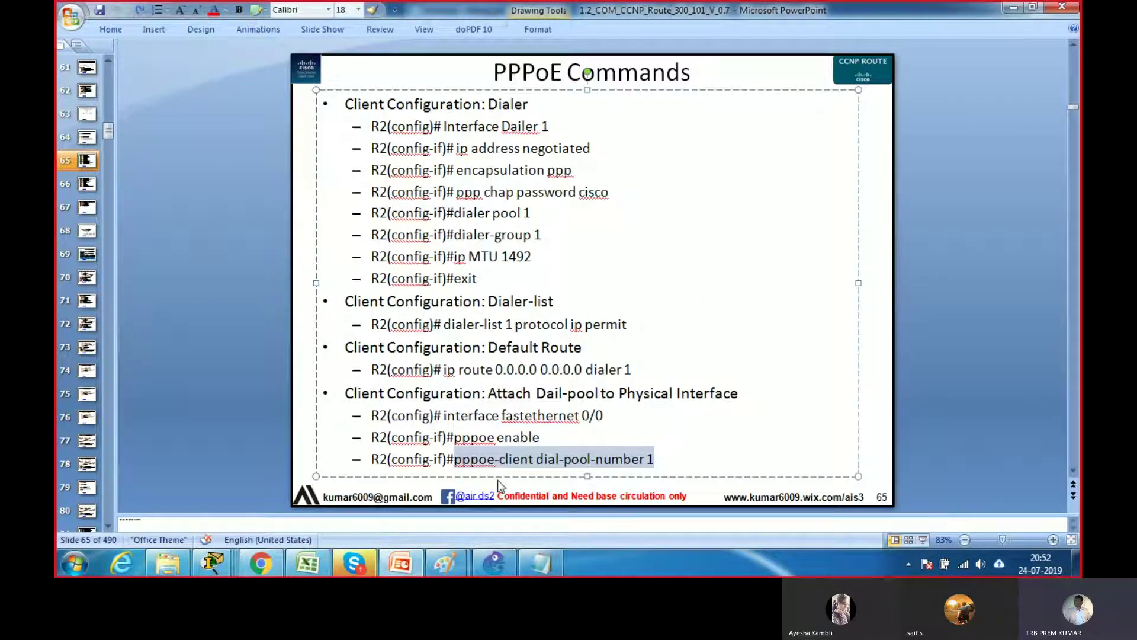
{"action": "key", "text": "alt+Tab"}
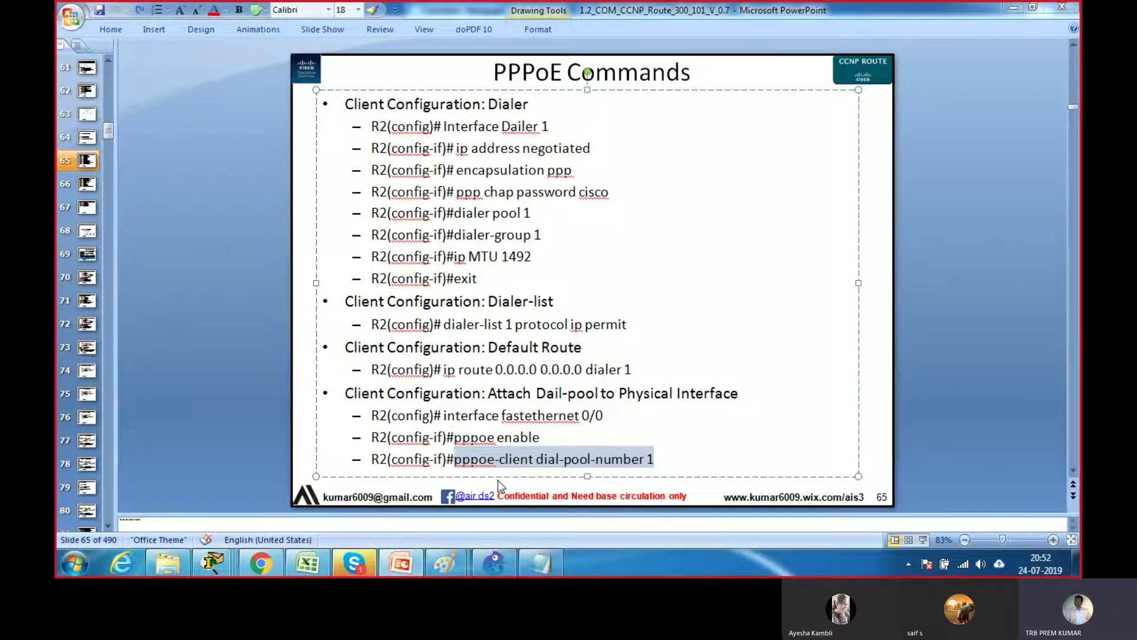
{"action": "key", "text": "Return"}
{"action": "key", "text": "ctrl+v"}
{"action": "key", "text": "Return"}
{"action": "key", "text": "alt+Tab"}
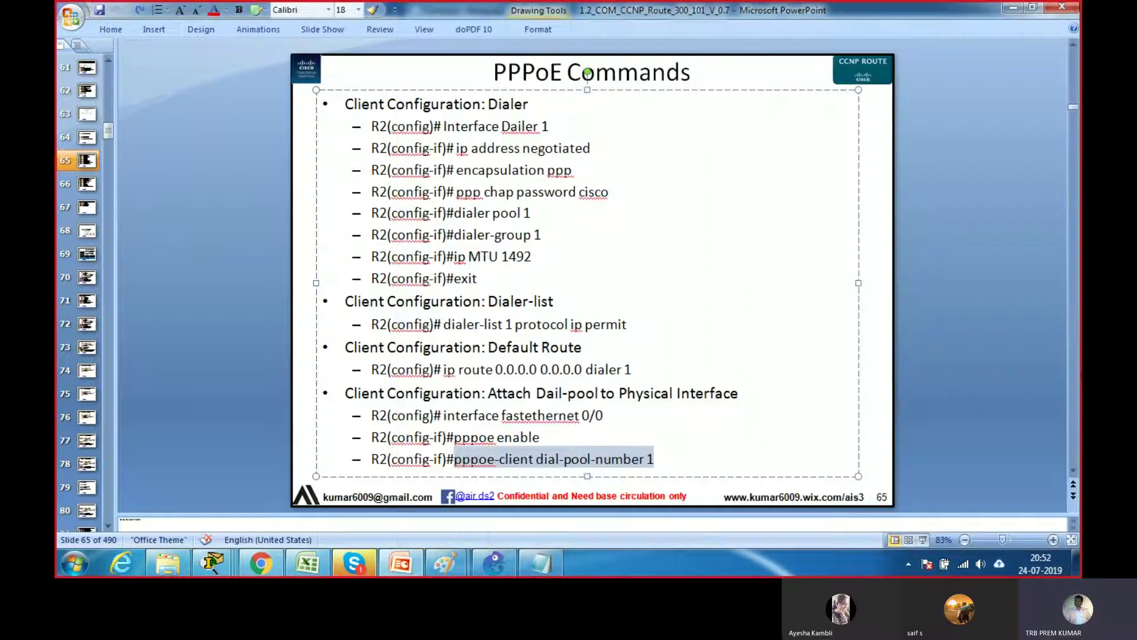
Copy the client's Interface Loopback 0 command from slide 66 into the R2 commands in Notepad
{"action": "left_click", "coordinate": [987, 370]}
{"action": "scroll", "coordinate": [946, 375], "scroll_direction": "down", "scroll_amount": 1}
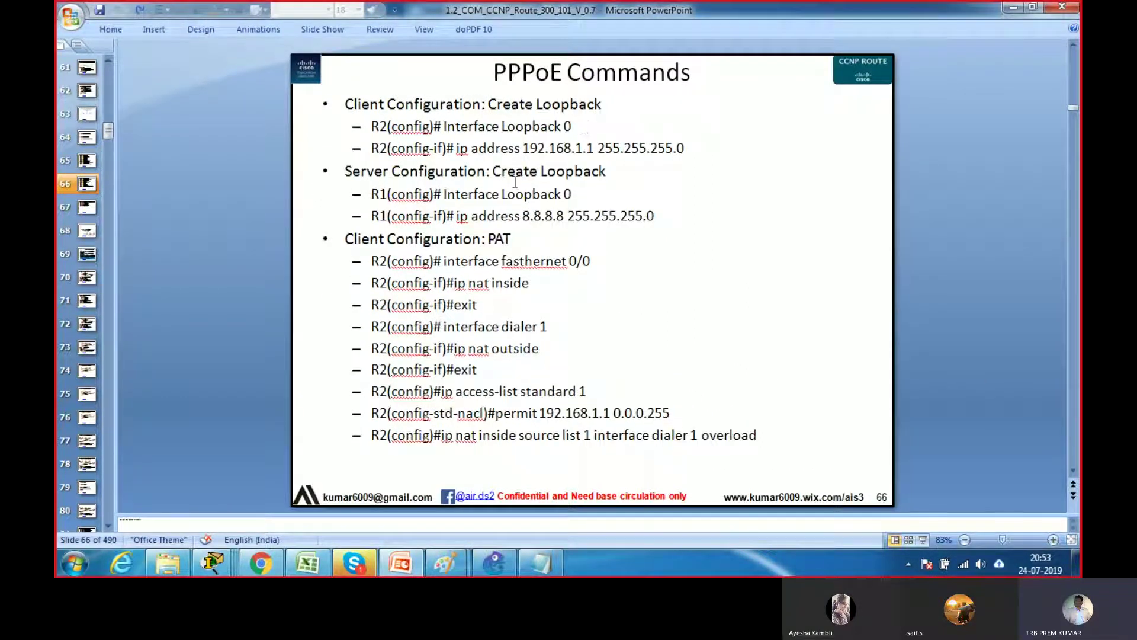
{"action": "left_click_drag", "start_coordinate": [573, 123], "coordinate": [468, 130]}
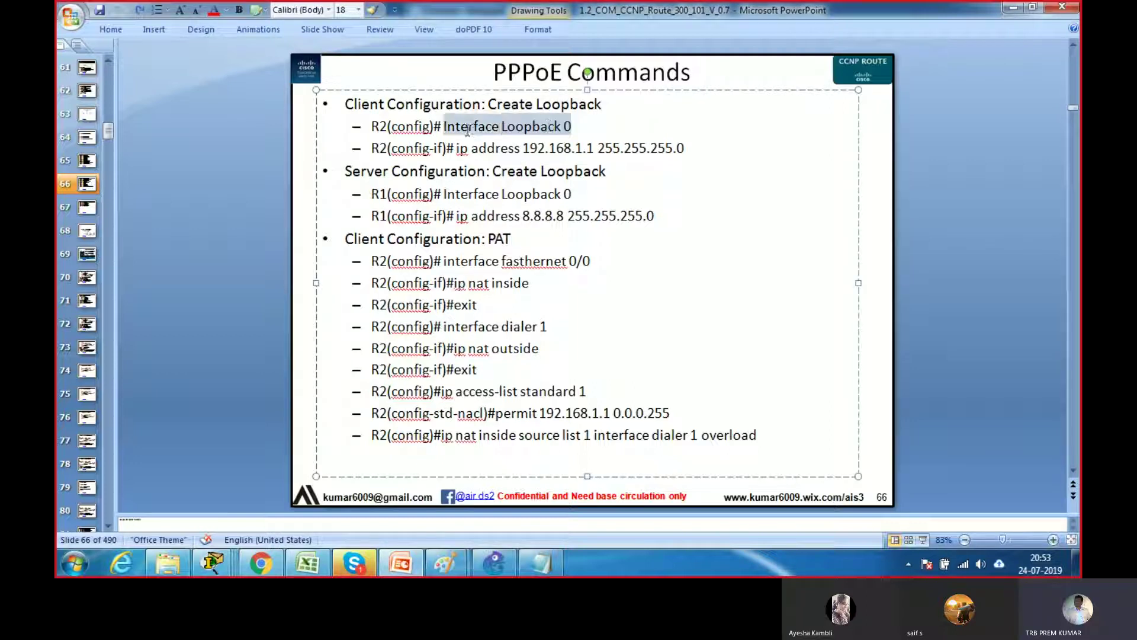
{"action": "key", "text": "alt+Tab"}
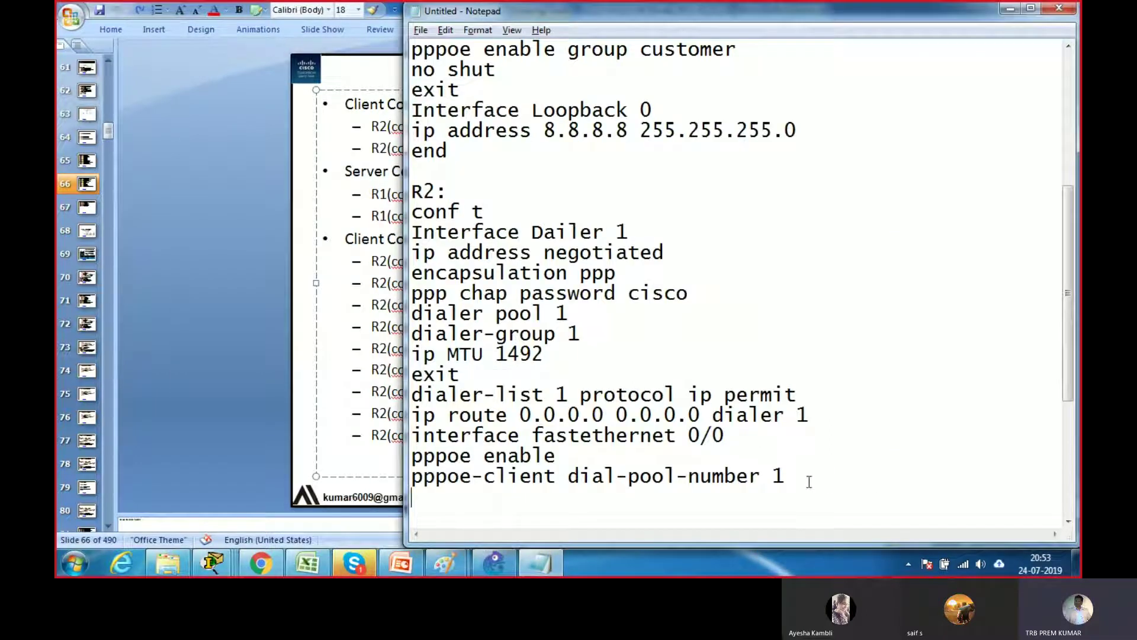
{"action": "key", "text": "Return"}
{"action": "key", "text": "ctrl+v"}
{"action": "key", "text": "Return"}
{"action": "key", "text": "alt+Tab"}
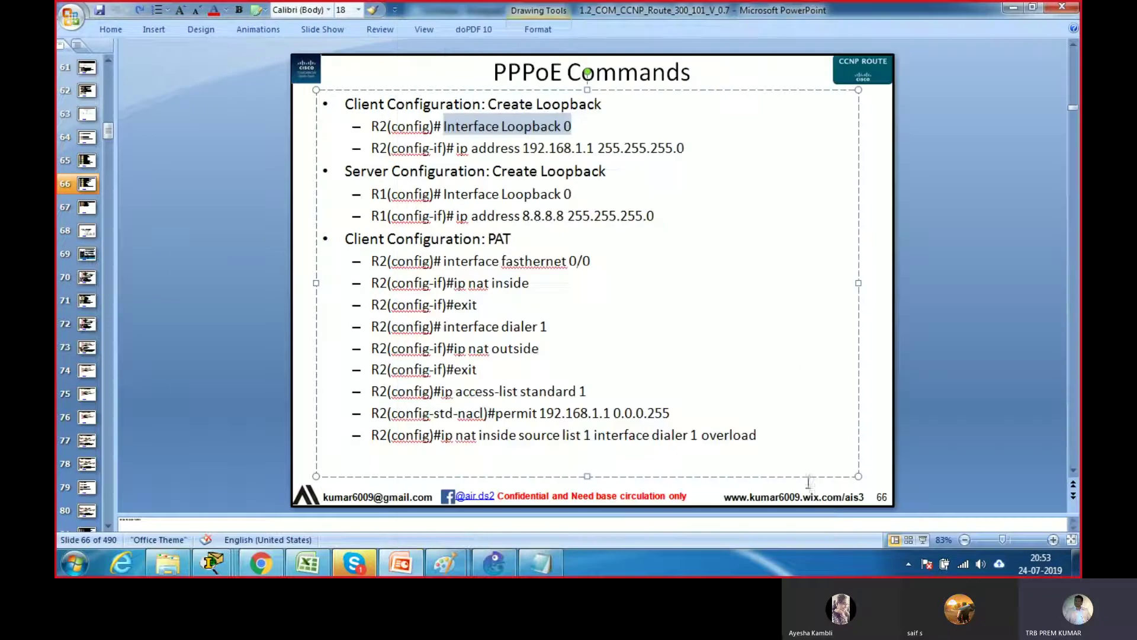
Copy ip address 192.168.1.1 255.255.255.0 from the slide into Notepad, below R2's Interface Loopback 0
{"action": "left_click_drag", "start_coordinate": [690, 151], "coordinate": [464, 155]}
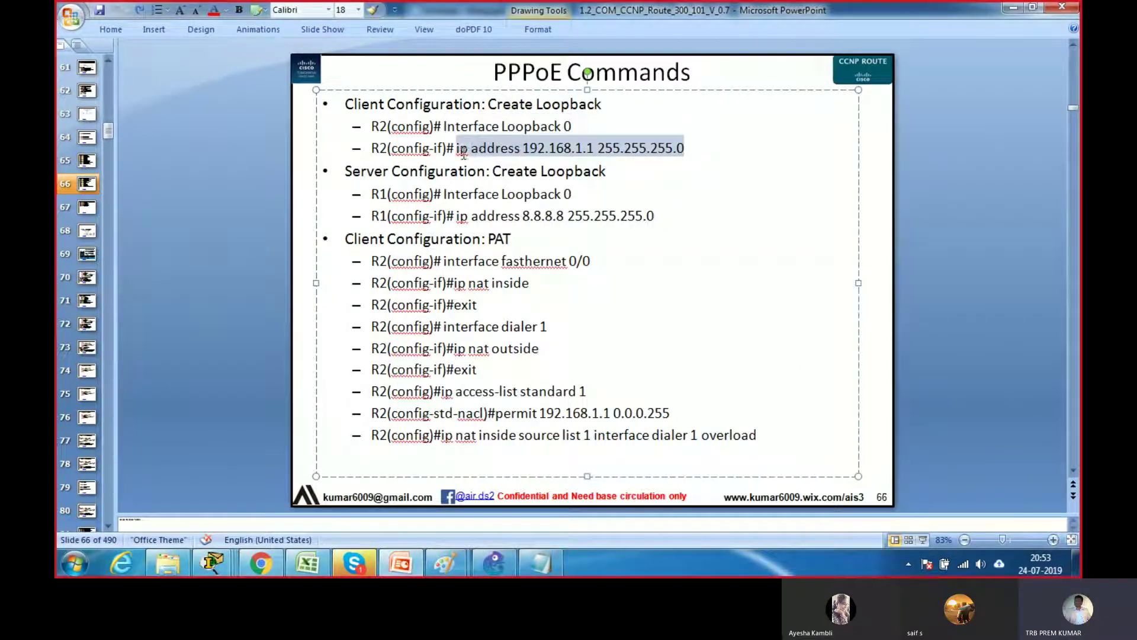
{"action": "key", "text": "ctrl+c"}
{"action": "key", "text": "alt+Tab"}
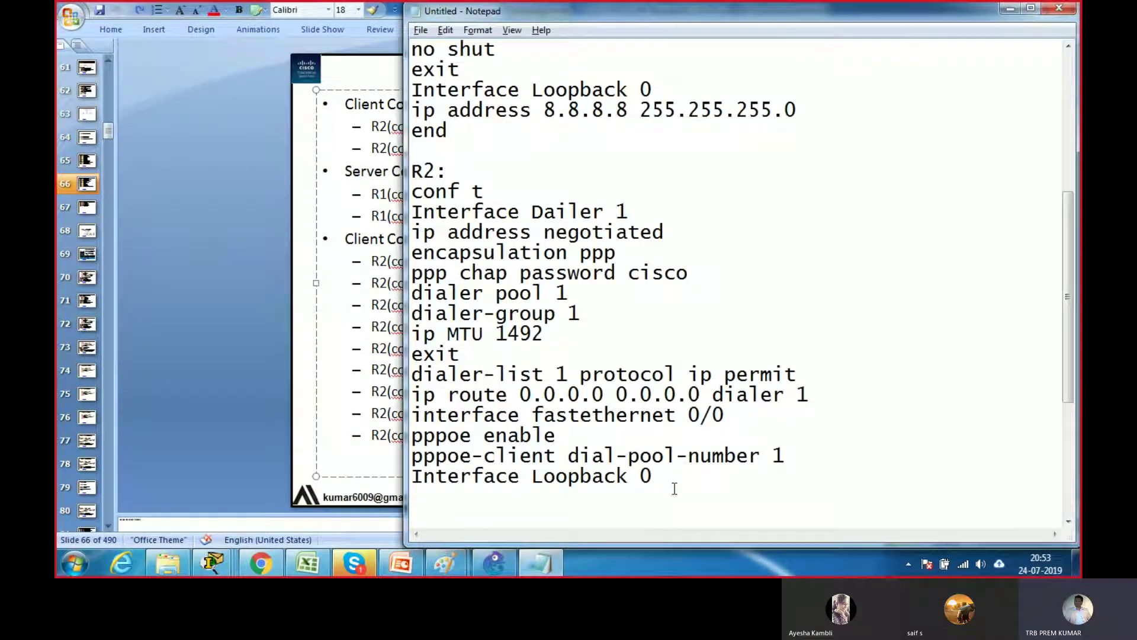
{"action": "key", "text": "ctrl+v"}
{"action": "key", "text": "Return"}
{"action": "key", "text": "alt+Tab"}
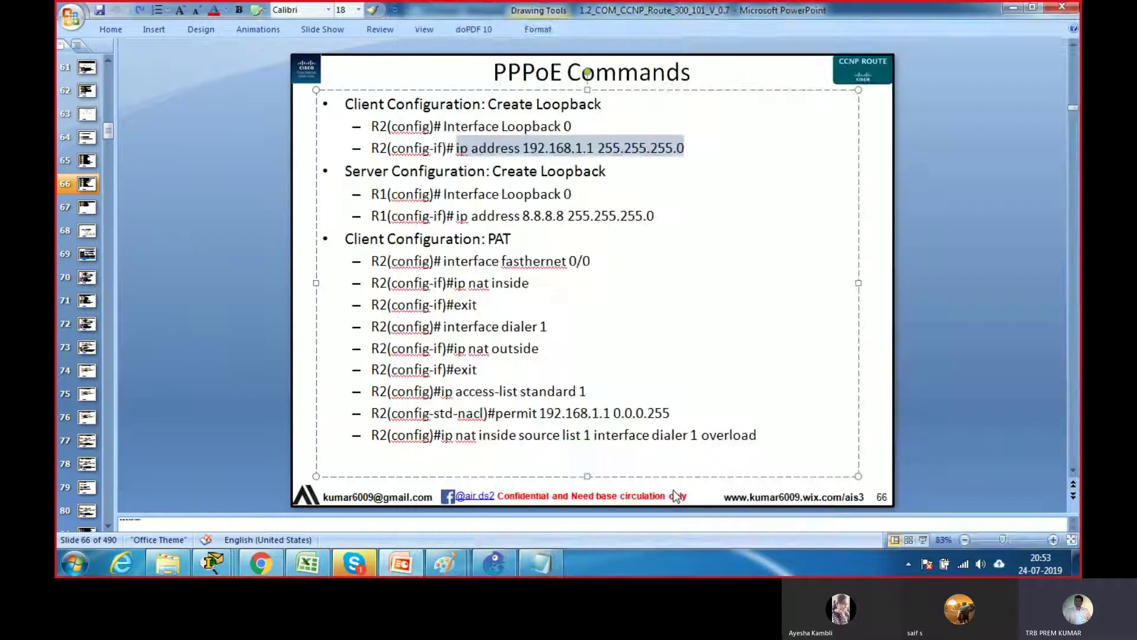
Add an exit line after pppoe-client dial-pool-number 1 and another after the loopback IP address in the R2 commands
{"action": "key", "text": "alt+Tab"}
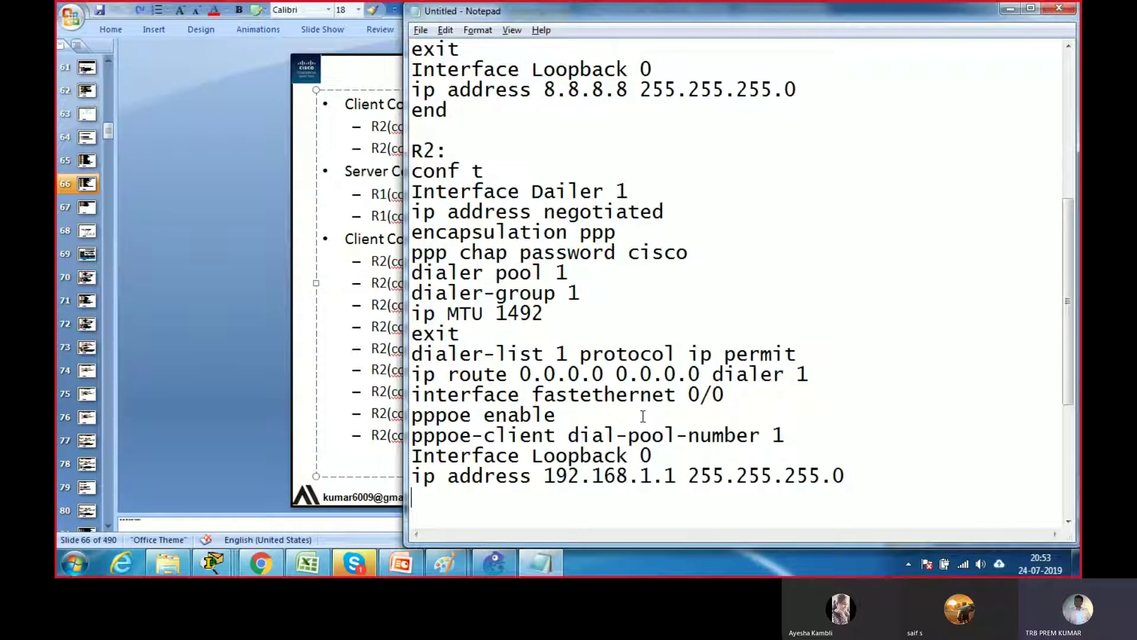
{"action": "left_click", "coordinate": [811, 437]}
{"action": "key", "text": "Return"}
{"action": "type", "text": "exit"}
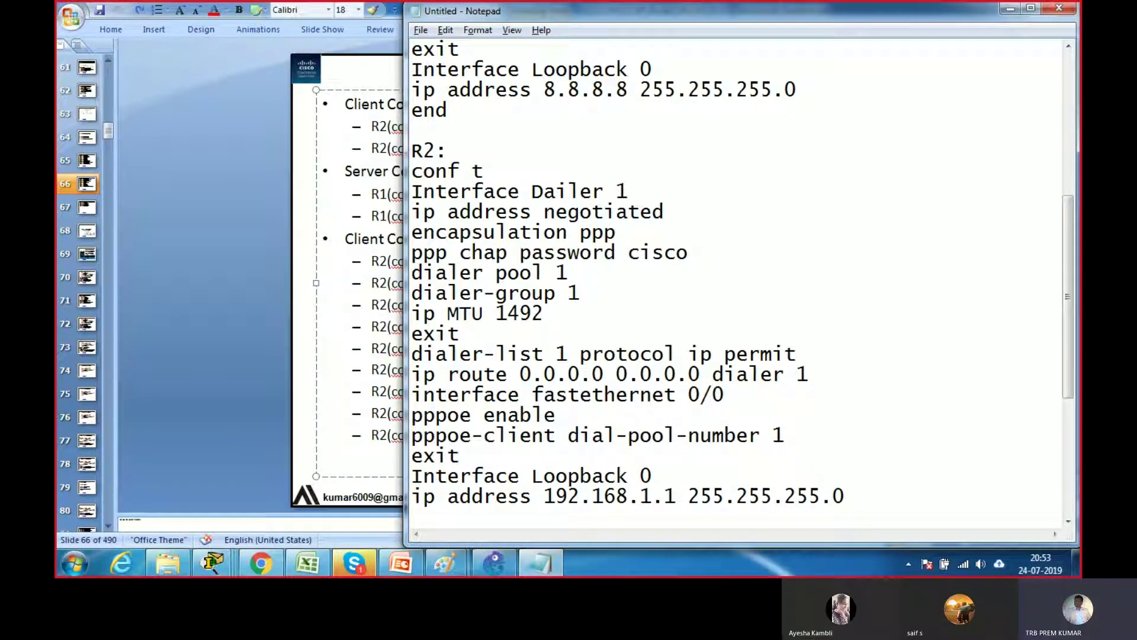
{"action": "scroll", "coordinate": [817, 411], "scroll_direction": "down", "scroll_amount": 2}
{"action": "left_click", "coordinate": [790, 388]}
{"action": "type", "text": "exit"}
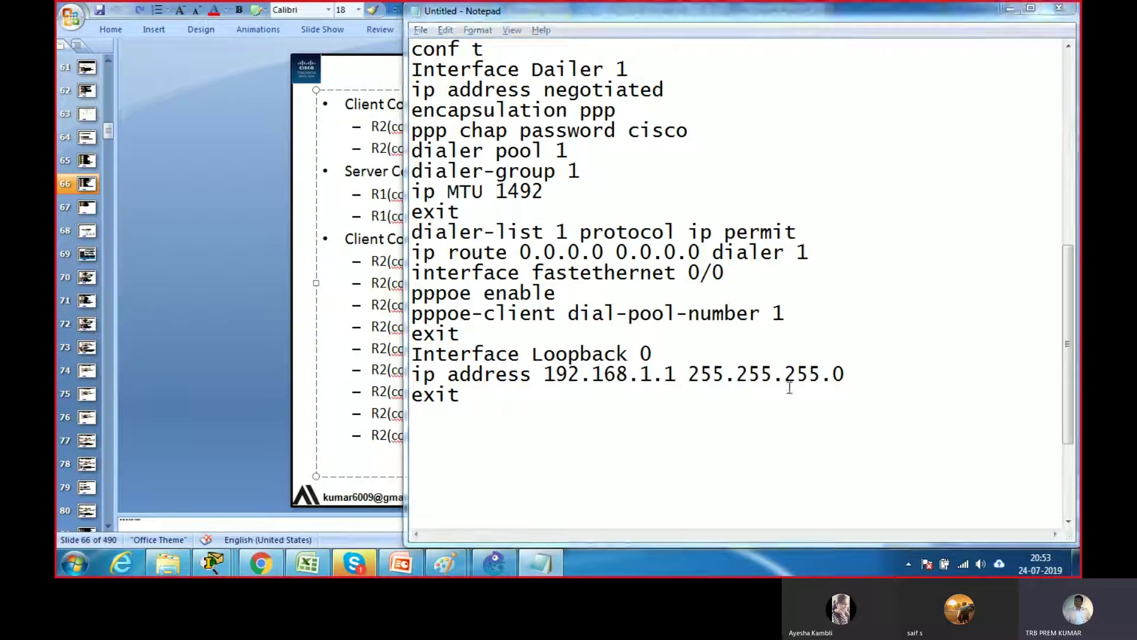
Copy interface fasthernet 0/0 from the slide's PAT section into the R2 commands in Notepad, below the last exit
{"action": "key", "text": "alt+Tab"}
{"action": "left_click_drag", "start_coordinate": [608, 264], "coordinate": [474, 268]}
{"action": "key", "text": "ctrl+c"}
{"action": "key", "text": "alt+Tab"}
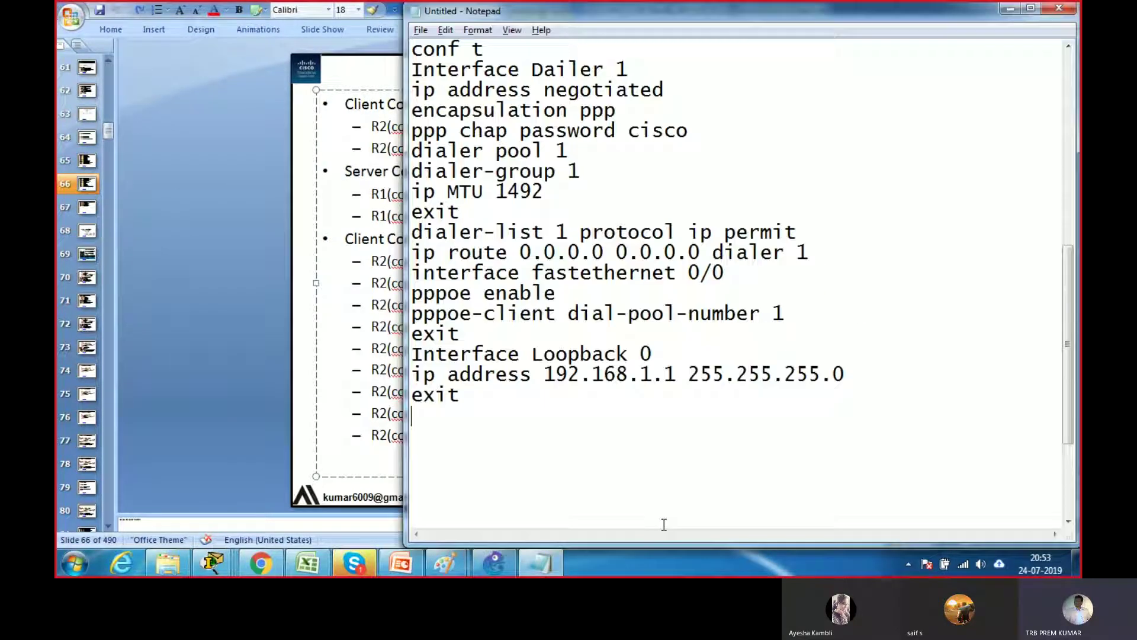
{"action": "key", "text": "Return"}
{"action": "key", "text": "ctrl+v"}
{"action": "key", "text": "alt+Tab"}
{"action": "key", "text": "alt+Tab"}
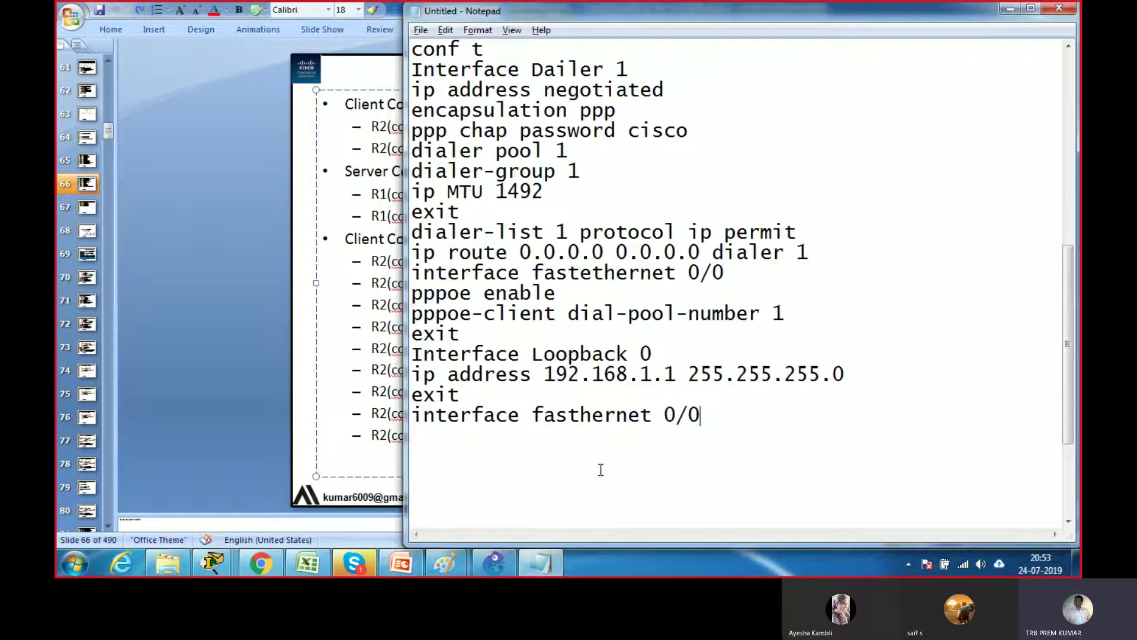
Copy ip nat inside from the PowerPoint slide onto a new line below interface fasthernet 0/0 in Notepad
{"action": "key", "text": "alt+Tab"}
{"action": "left_click_drag", "start_coordinate": [552, 282], "coordinate": [466, 281]}
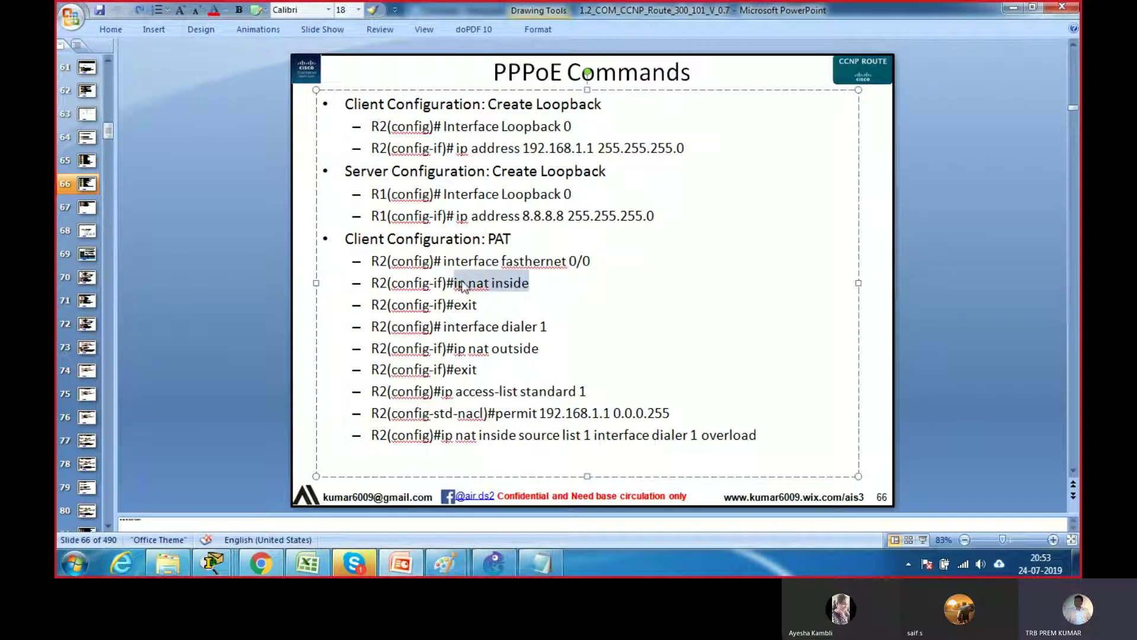
{"action": "key", "text": "ctrl+c"}
{"action": "key", "text": "alt+Tab"}
{"action": "key", "text": "Return"}
{"action": "key", "text": "ctrl+v"}
{"action": "key", "text": "alt+Tab"}
Copy exit from the PowerPoint slide onto a new line below ip nat inside in Notepad
{"action": "left_click_drag", "start_coordinate": [479, 304], "coordinate": [458, 303]}
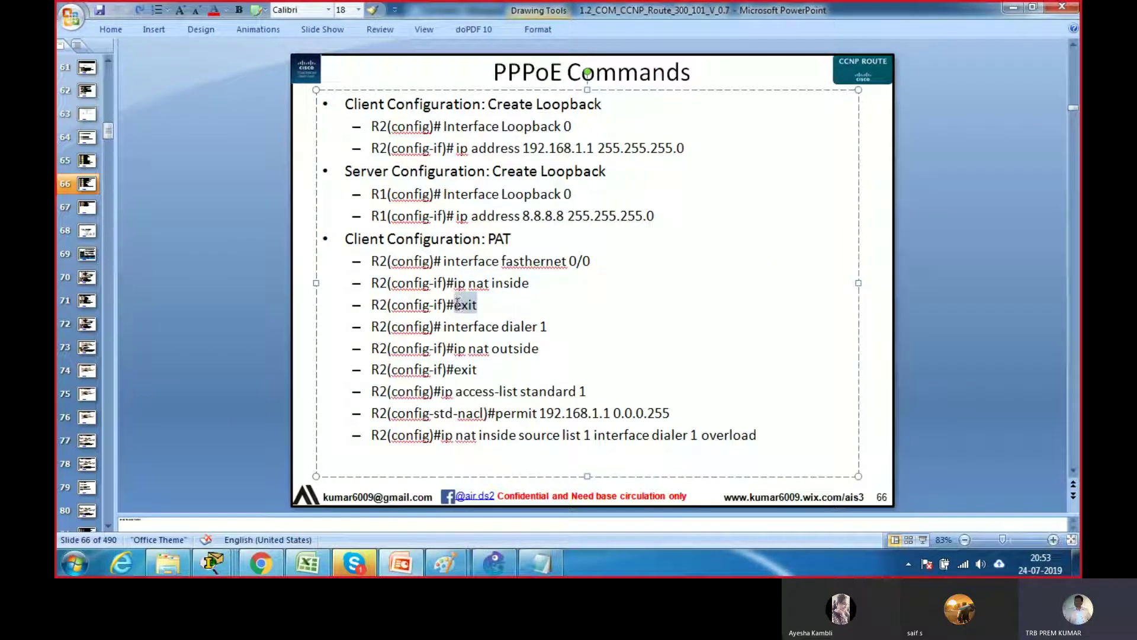
{"action": "key", "text": "ctrl+c"}
{"action": "key", "text": "alt+Tab"}
{"action": "key", "text": "Return"}
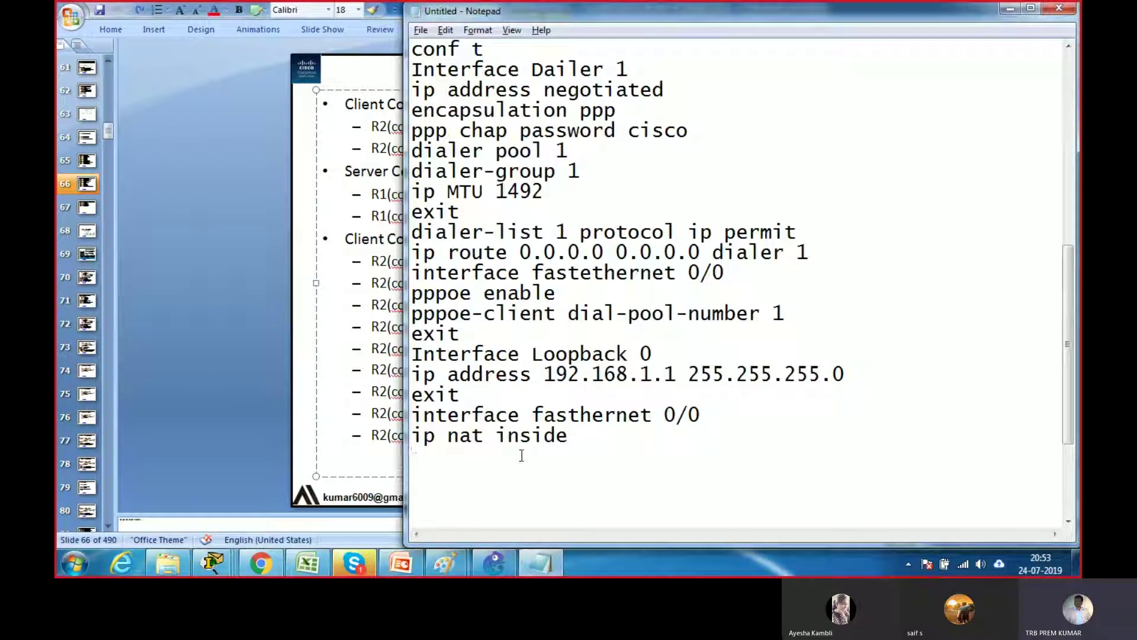
{"action": "key", "text": "ctrl+v"}
{"action": "key", "text": "alt+Tab"}
Copy interface dialer 1 from the slide's PAT section into the R2 commands in Notepad
{"action": "left_click_drag", "start_coordinate": [552, 327], "coordinate": [466, 326]}
{"action": "key", "text": "ctrl+c"}
{"action": "key", "text": "alt+Tab"}
{"action": "key", "text": "Return"}
{"action": "key", "text": "ctrl+v"}
{"action": "key", "text": "alt+Tab"}
Copy ip nat outside from the slide into Notepad below interface dialer 1, and add an exit line beneath it
{"action": "left_click_drag", "start_coordinate": [539, 349], "coordinate": [454, 347]}
{"action": "key", "text": "ctrl+c"}
{"action": "key", "text": "alt+Tab"}
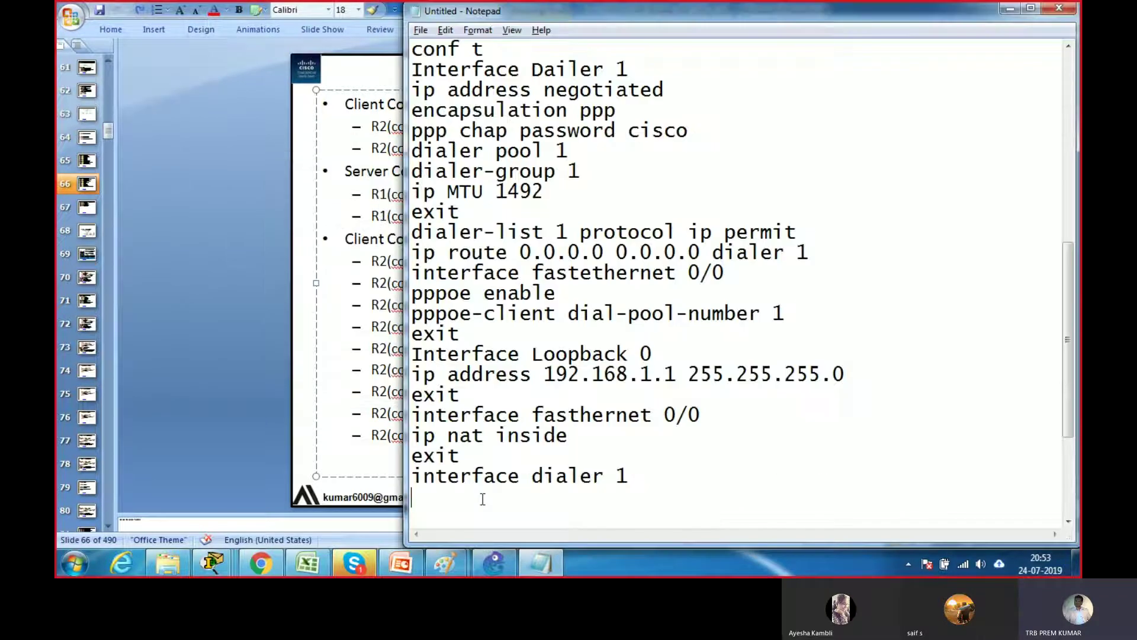
{"action": "key", "text": "ctrl+v"}
{"action": "key", "text": "alt+Tab"}
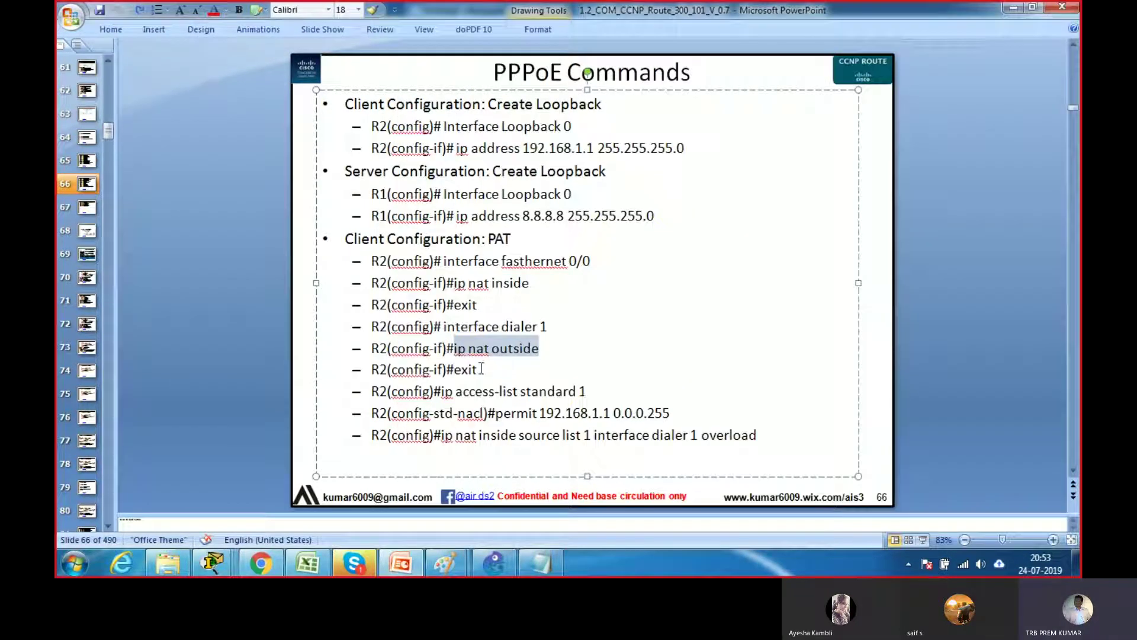
{"action": "key", "text": "alt+Tab"}
{"action": "key", "text": "Return"}
{"action": "type", "text": "exit"}
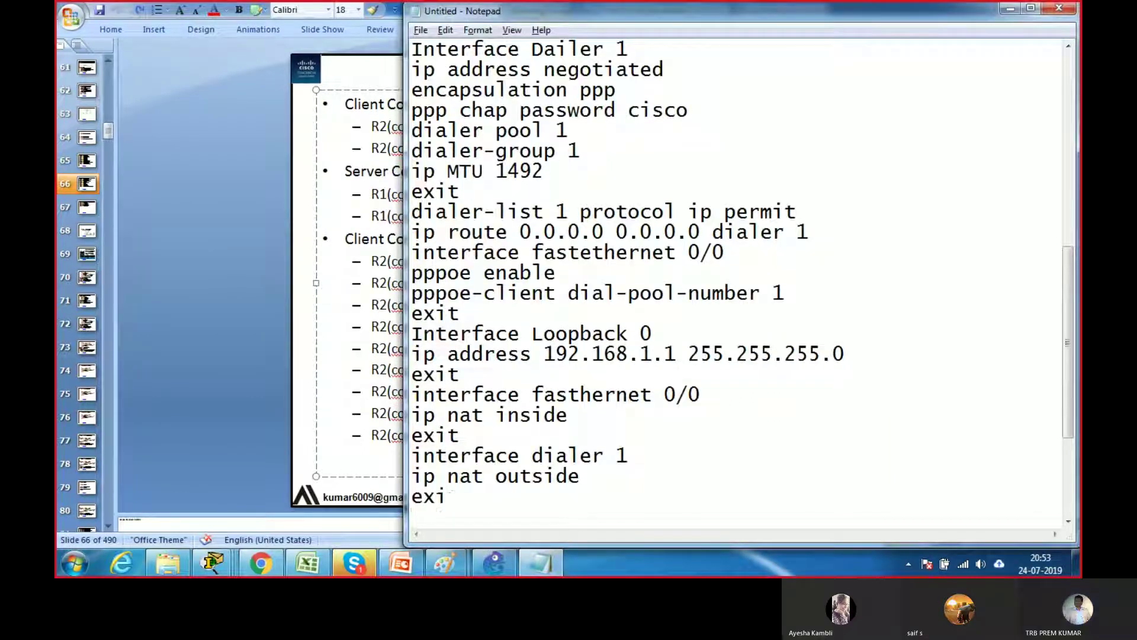
{"action": "key", "text": "Return"}
Copy ip access-list standard 1 from the PowerPoint slide to the end of the R2 commands in Notepad
{"action": "key", "text": "alt+Tab"}
{"action": "left_click_drag", "start_coordinate": [596, 388], "coordinate": [442, 392]}
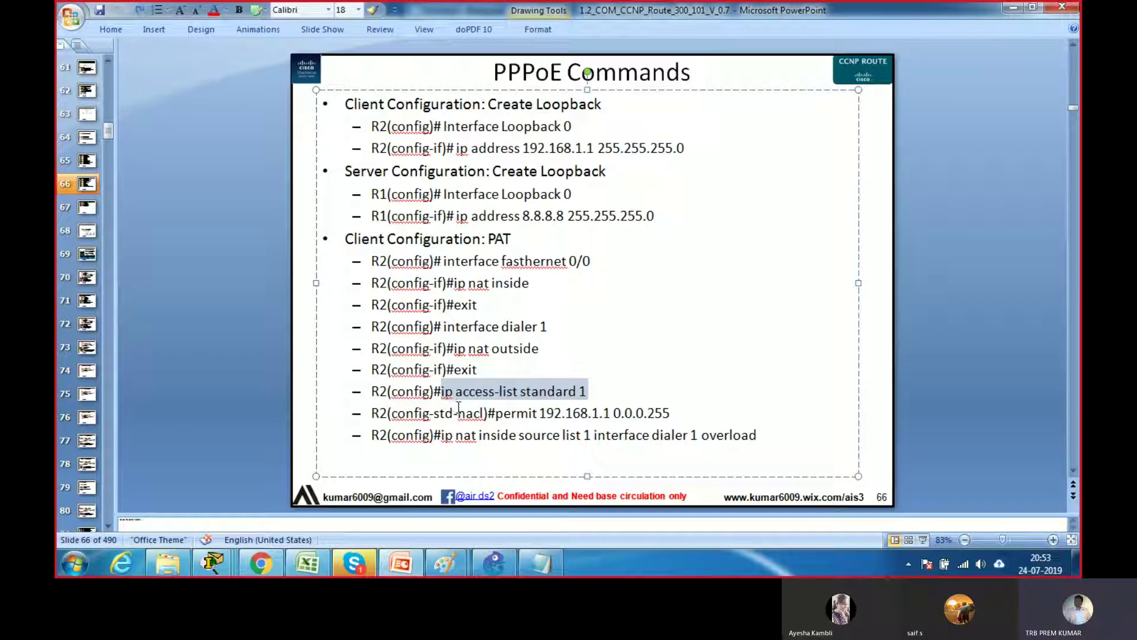
{"action": "key", "text": "alt+Tab"}
{"action": "key", "text": "ctrl+v"}
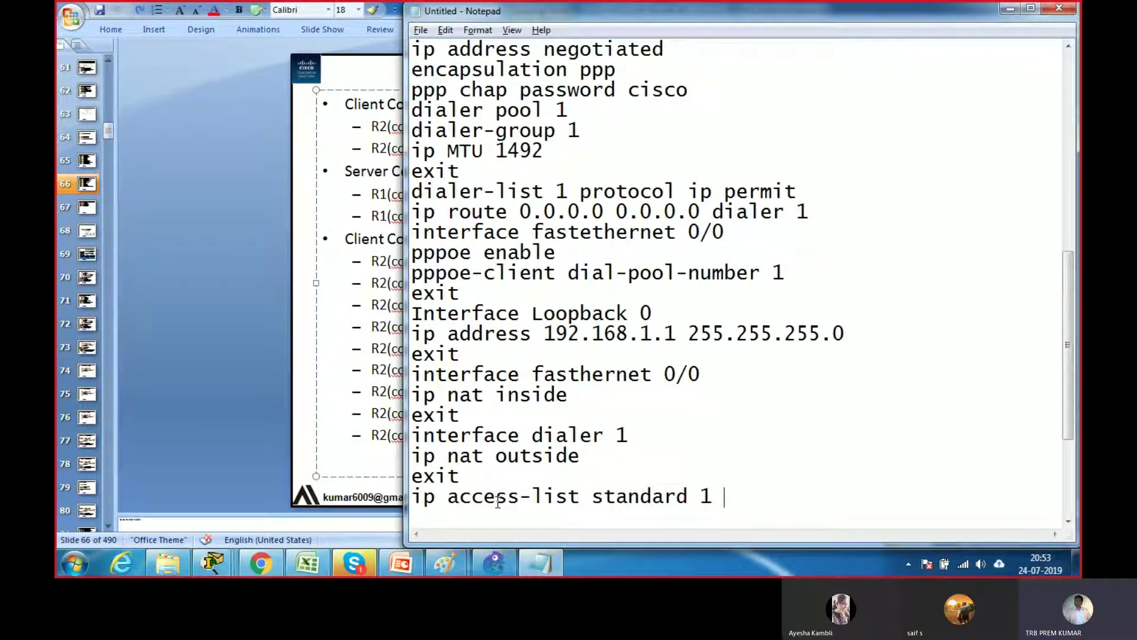
{"action": "key", "text": "Return"}
{"action": "key", "text": "alt+Tab"}
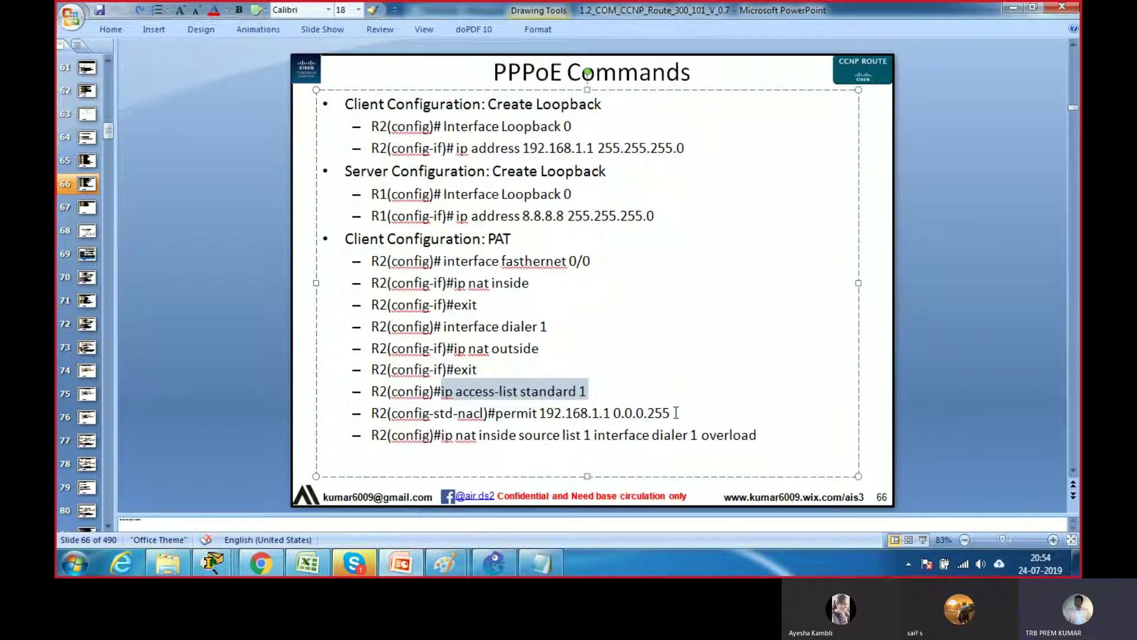
Copy permit 192.168.1.1 0.0.0.255 from the slide into Notepad below the access list, and start a new line
{"action": "left_click_drag", "start_coordinate": [669, 413], "coordinate": [501, 419]}
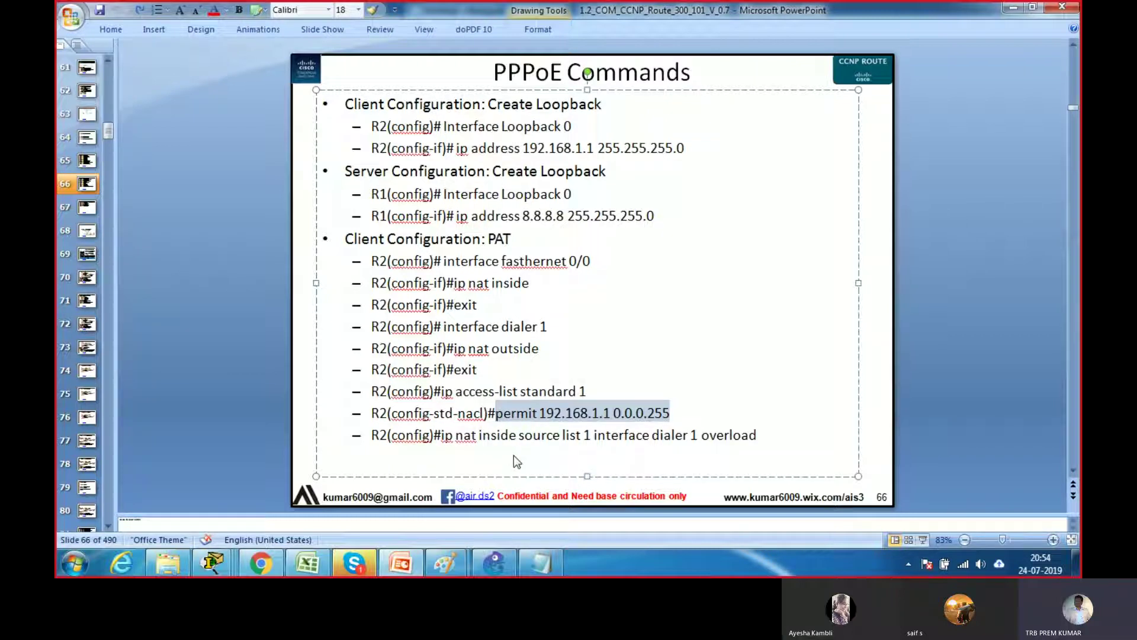
{"action": "key", "text": "alt"}
{"action": "key", "text": "alt+Tab"}
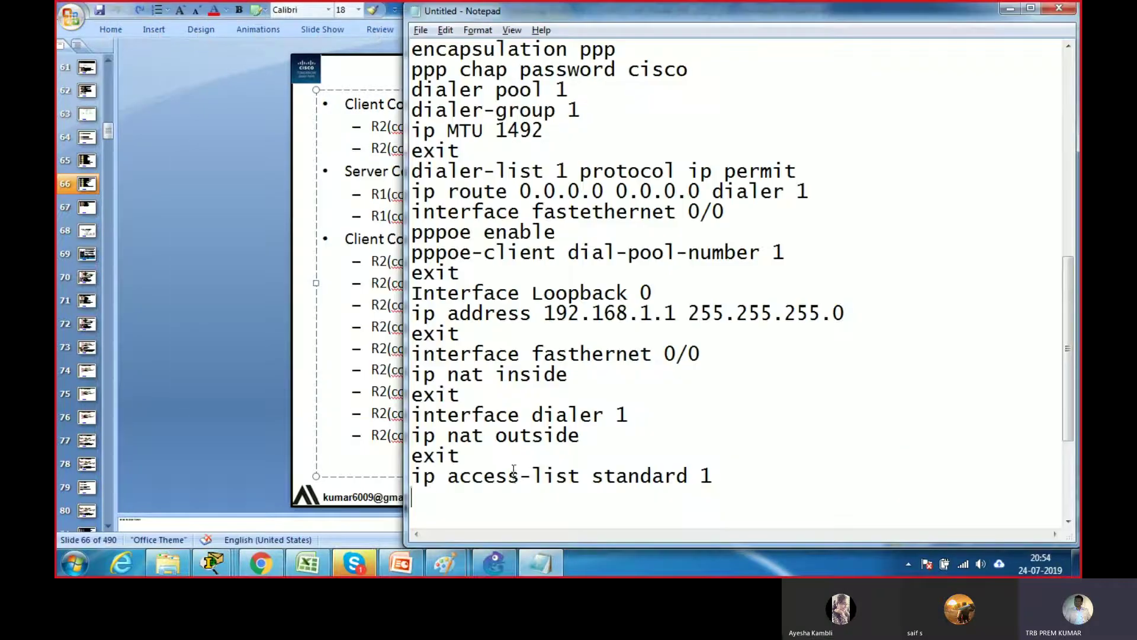
{"action": "key", "text": "ctrl+v"}
{"action": "key", "text": "shift+Left"}
{"action": "key", "text": "shift+Left"}
{"action": "key", "text": "shift+Left"}
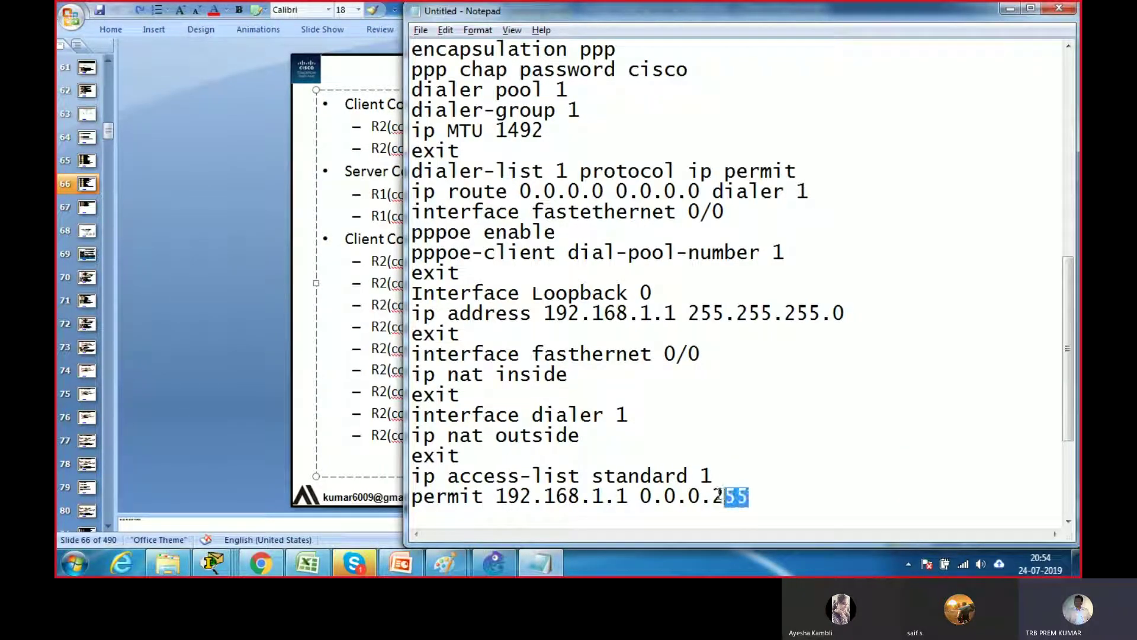
{"action": "left_click", "coordinate": [758, 501]}
{"action": "key", "text": "Return"}
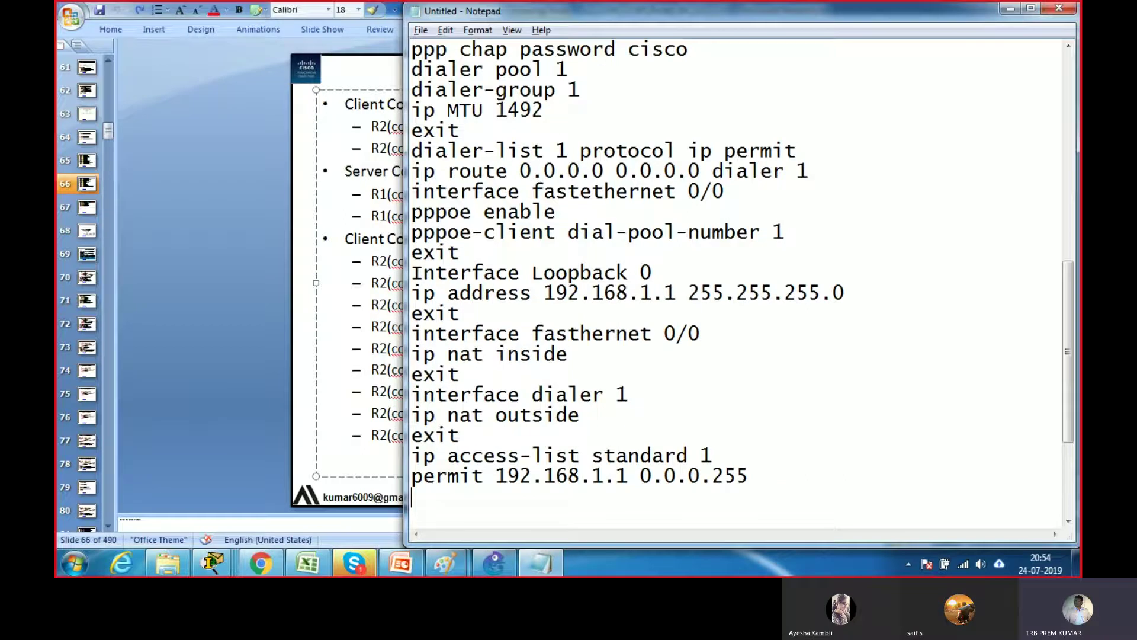
Copy ip nat inside source list 1 interface dialer 1 overload from the slide to the end of the R2 commands in Notepad
{"action": "key", "text": "alt+Tab"}
{"action": "left_click_drag", "start_coordinate": [757, 435], "coordinate": [441, 441]}
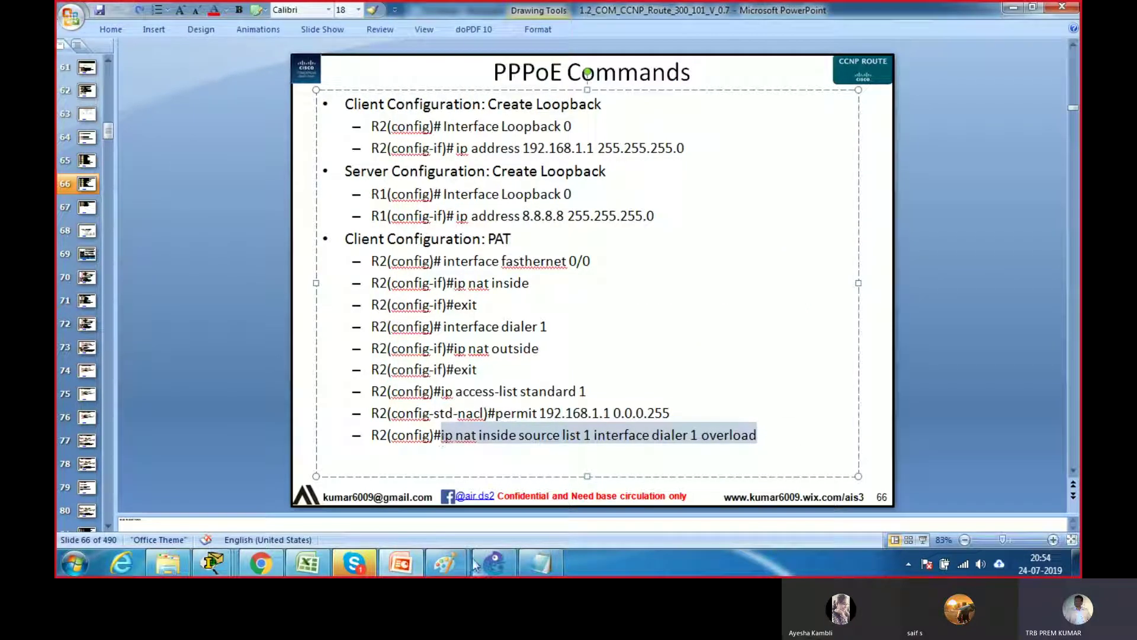
{"action": "key", "text": "alt+Tab"}
{"action": "key", "text": "ctrl+v"}
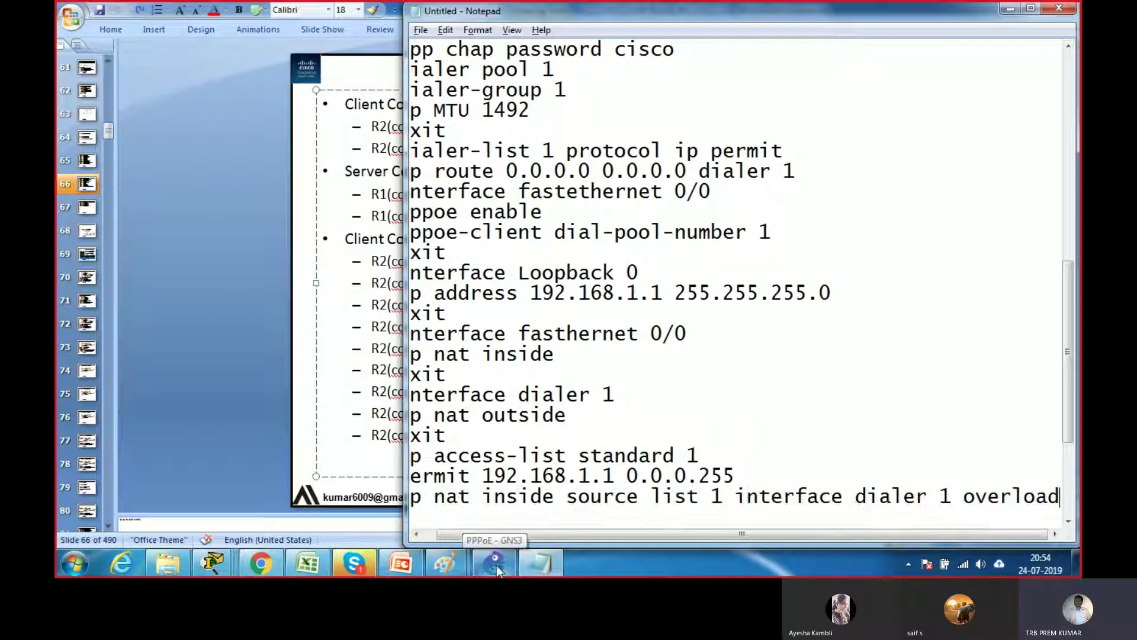
Widen the Notepad window to fit the full command lines, look back over the R2 commands, and minimise it
{"action": "left_click_drag", "start_coordinate": [405, 360], "coordinate": [263, 363]}
{"action": "scroll", "coordinate": [458, 394], "scroll_direction": "up", "scroll_amount": 3}
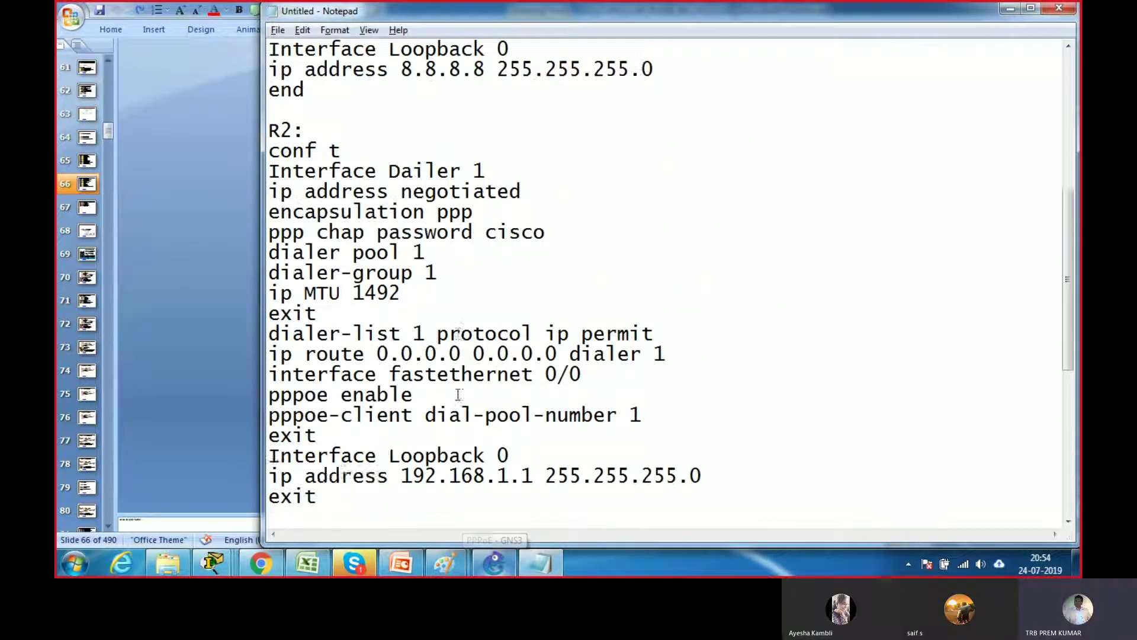
{"action": "scroll", "coordinate": [458, 394], "scroll_direction": "up", "scroll_amount": 1}
{"action": "left_click", "coordinate": [541, 563]}
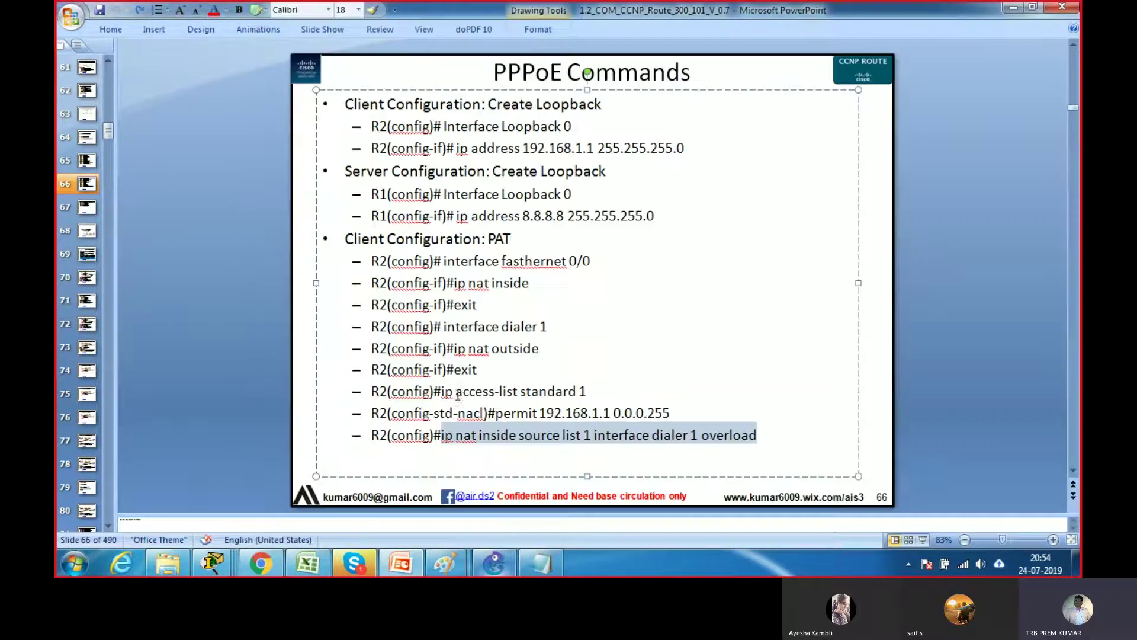
Switch to the GNS3 PPPoE topology and move the PPPoE Client label slightly so it sits clear above R2
{"action": "left_click", "coordinate": [494, 568]}
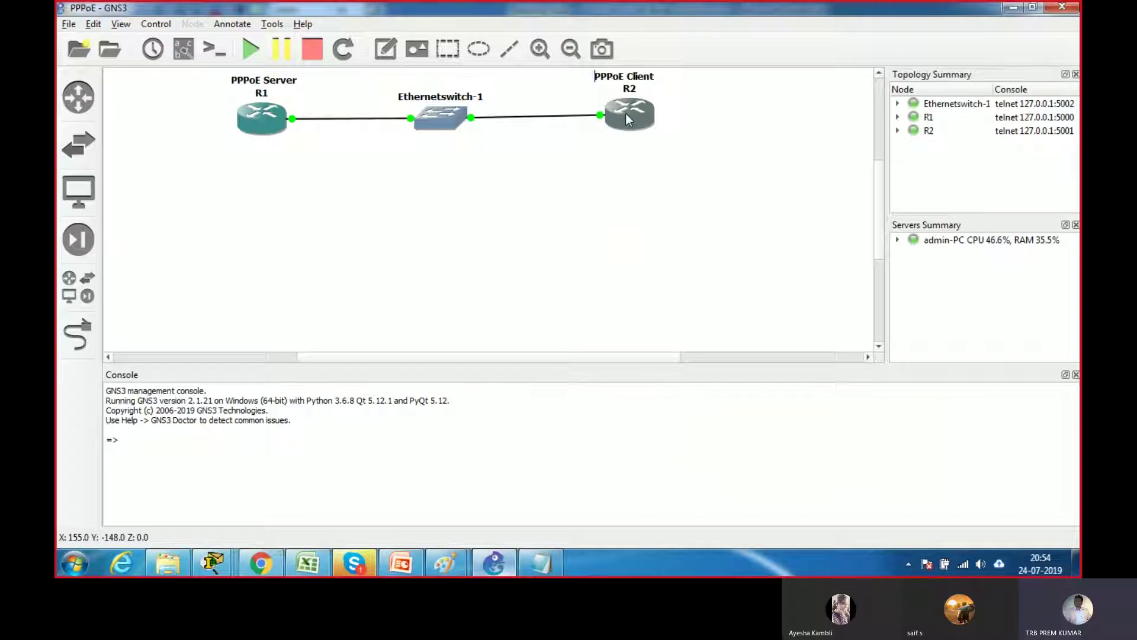
{"action": "mouse_move", "coordinate": [625, 112]}
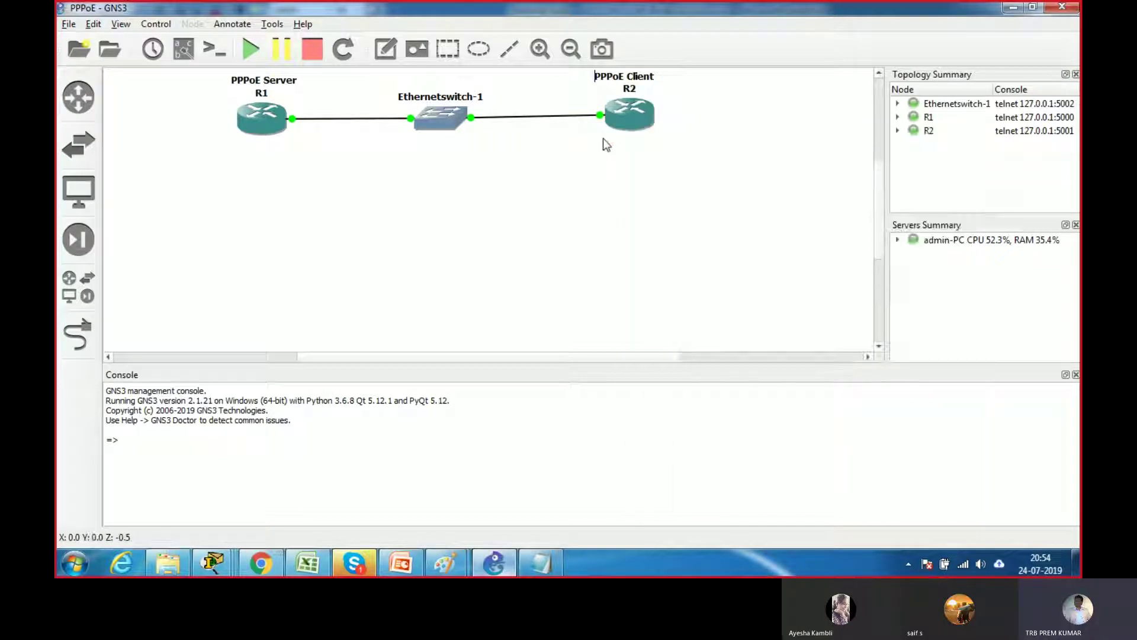
{"action": "left_click_drag", "start_coordinate": [621, 73], "coordinate": [629, 77]}
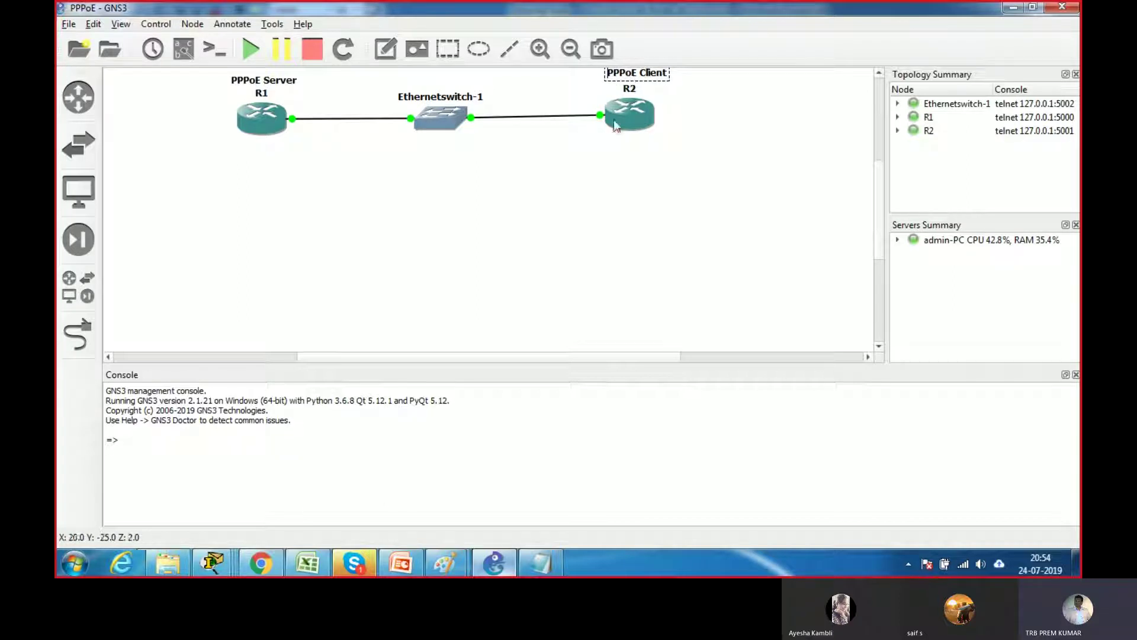
Bring the Notepad command list to the front and shift its window aside to make room for the router console
{"action": "left_click", "coordinate": [650, 183]}
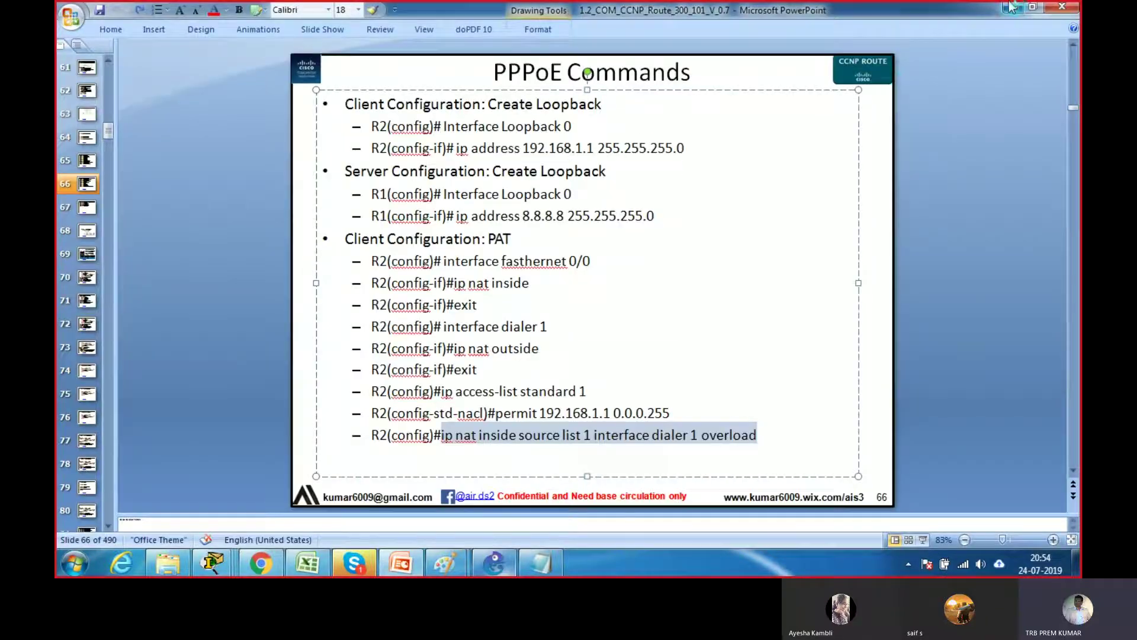
{"action": "key", "text": "alt+Tab"}
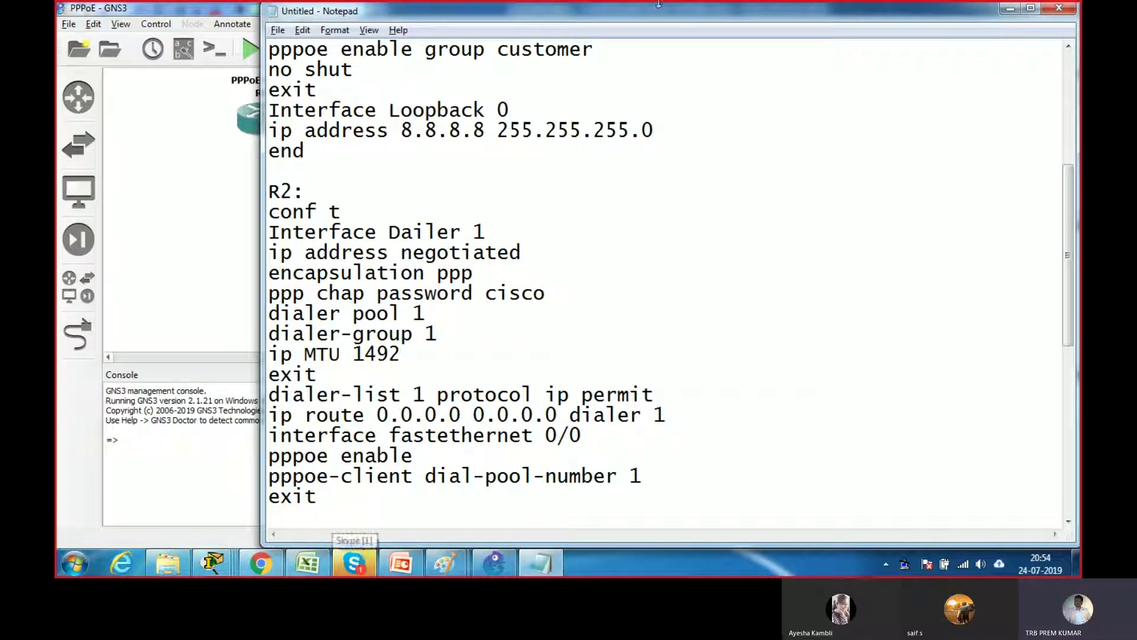
{"action": "left_click_drag", "start_coordinate": [663, 15], "coordinate": [469, 13]}
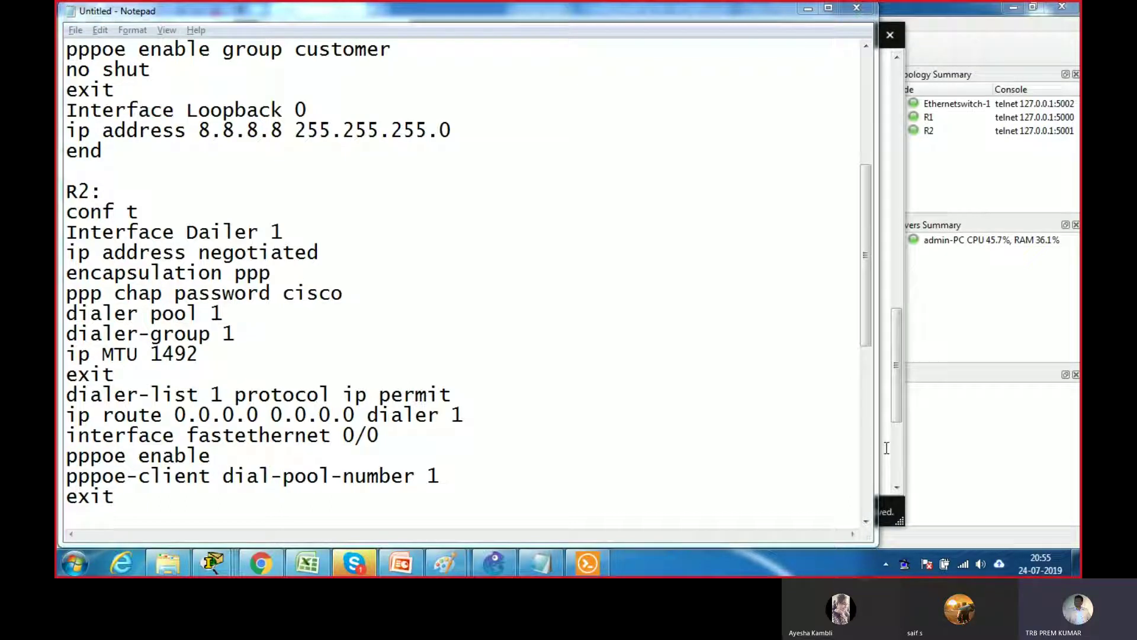
{"action": "left_click", "coordinate": [896, 57]}
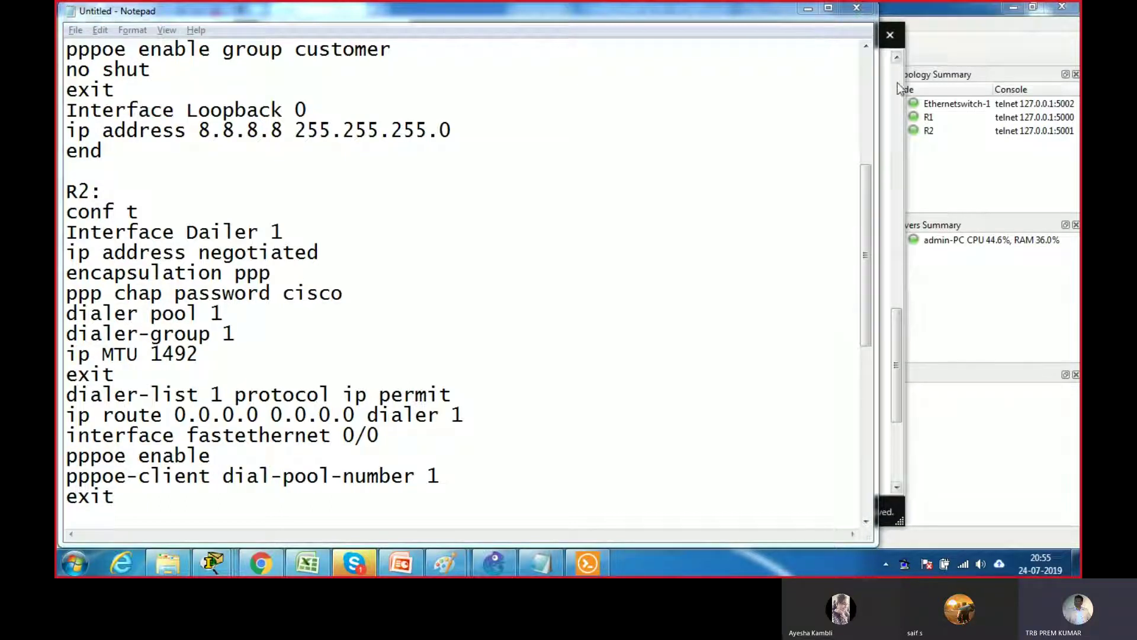
{"action": "left_click", "coordinate": [588, 565]}
{"action": "left_click_drag", "start_coordinate": [477, 39], "coordinate": [745, 5]}
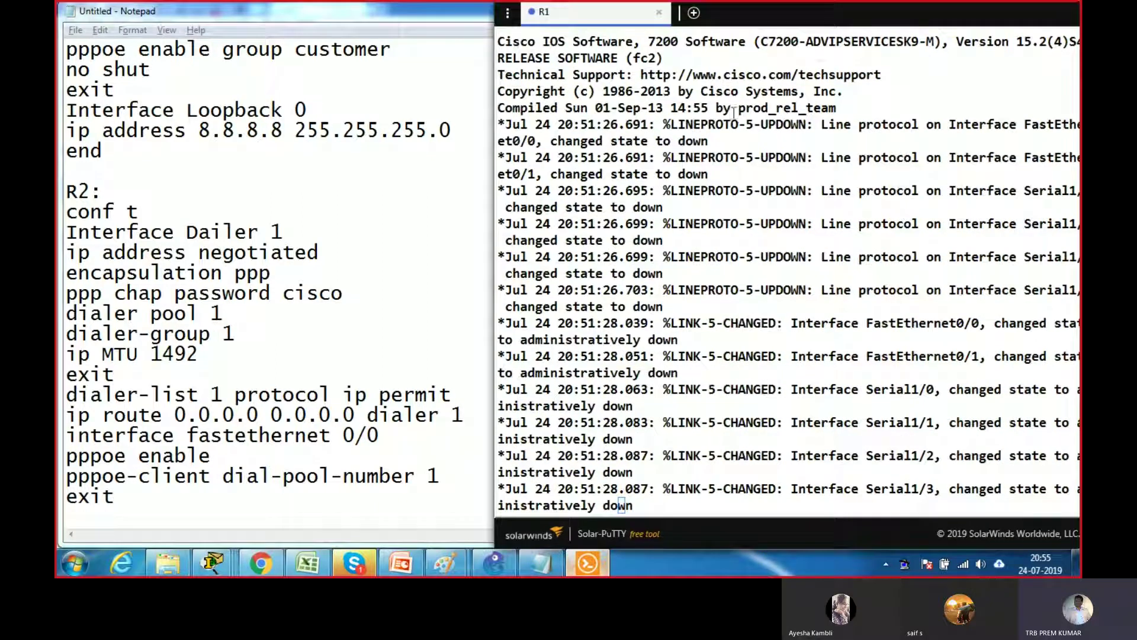
{"action": "left_click_drag", "start_coordinate": [941, 19], "coordinate": [854, 6]}
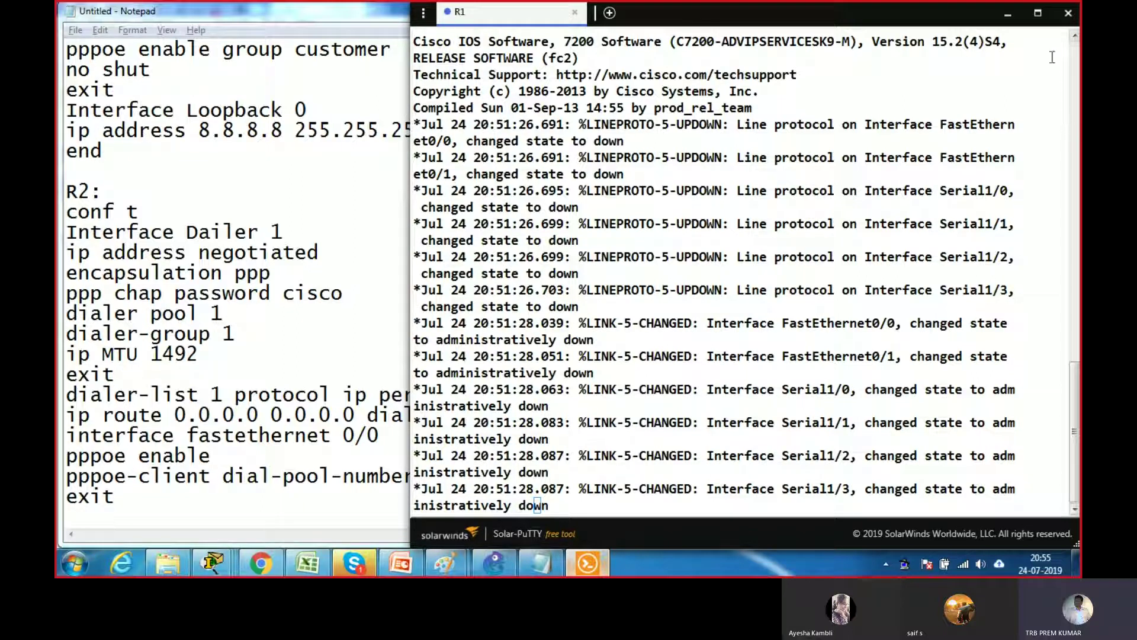
{"action": "left_click", "coordinate": [1068, 13]}
{"action": "left_click", "coordinate": [982, 16]}
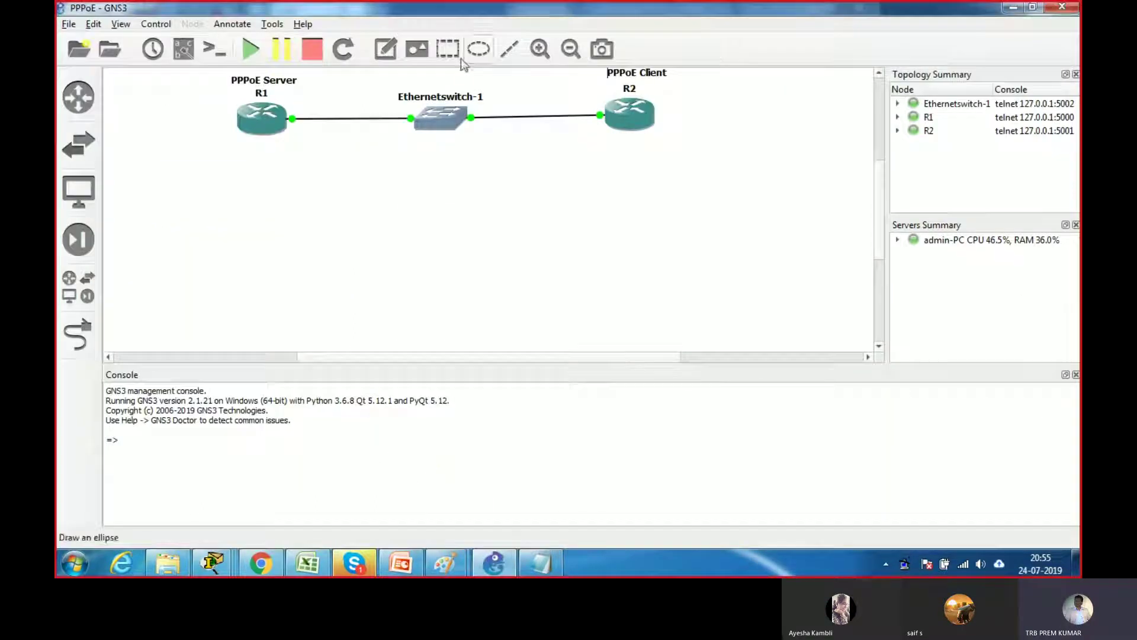
Open the consoles of both routers, shrink and place the console window beside Notepad, and bring up the R1 prompt
{"action": "left_click", "coordinate": [214, 51]}
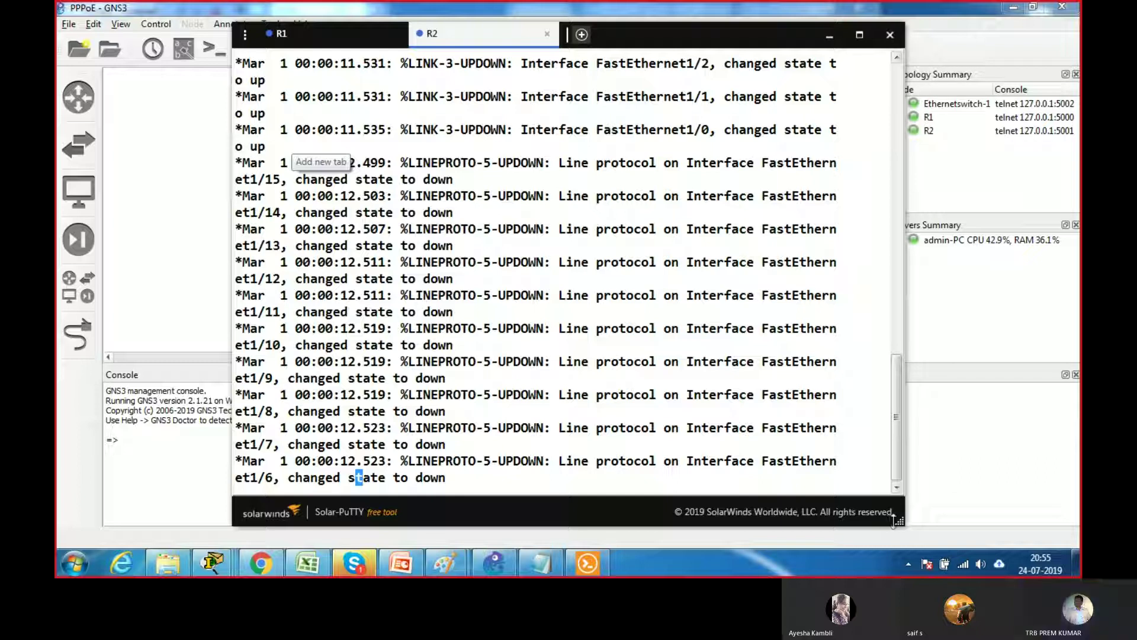
{"action": "left_click_drag", "start_coordinate": [902, 522], "coordinate": [773, 474]}
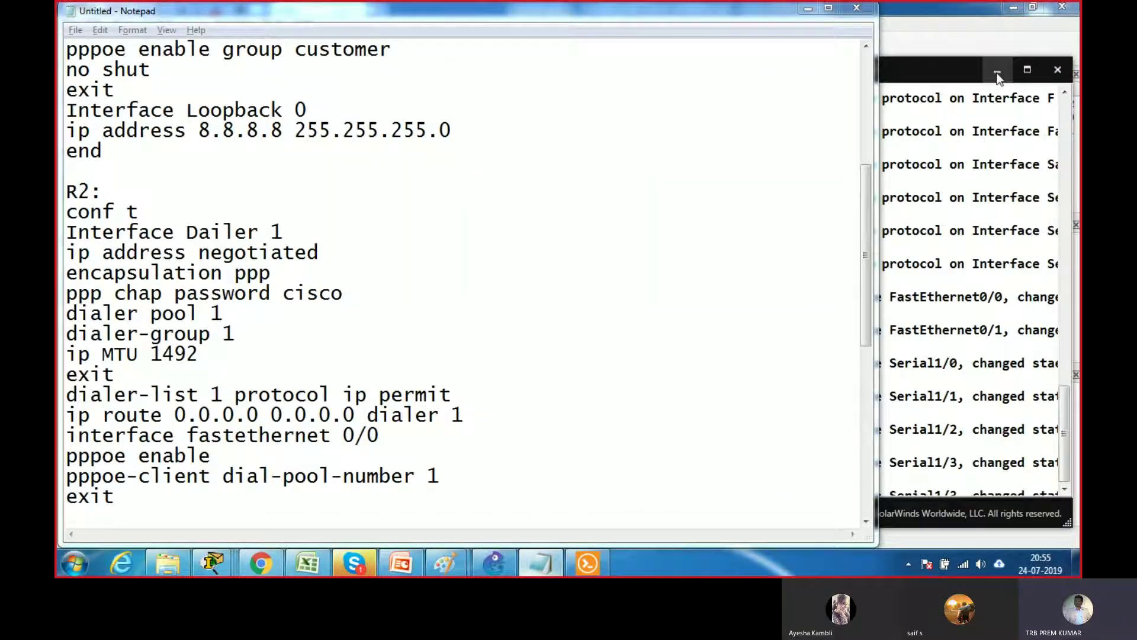
{"action": "left_click", "coordinate": [976, 76]}
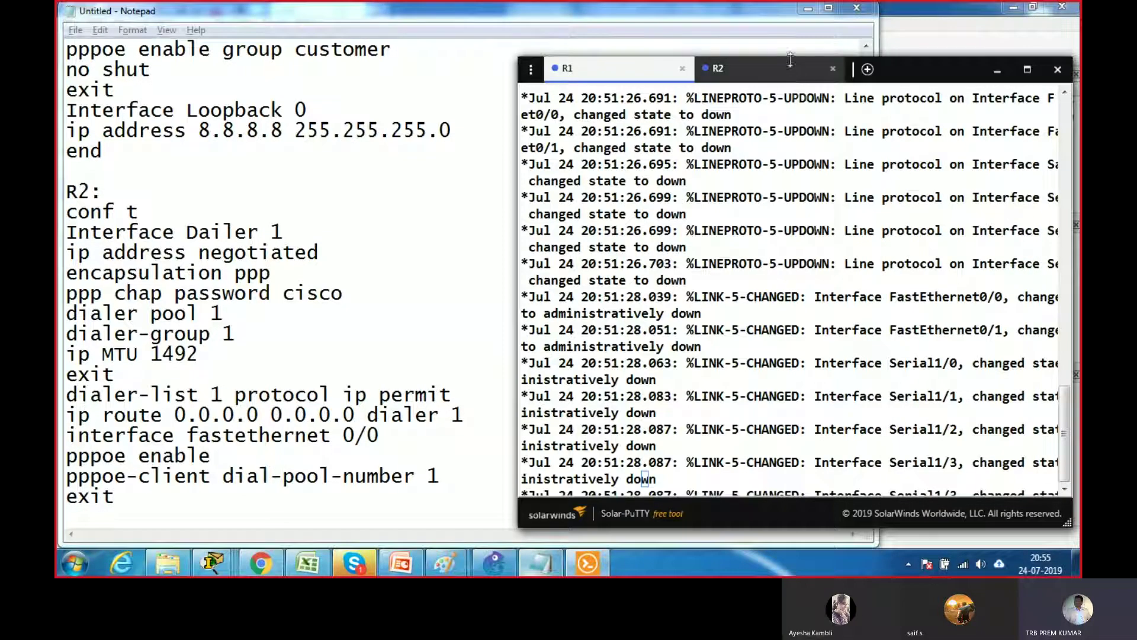
{"action": "left_click_drag", "start_coordinate": [792, 70], "coordinate": [790, 4]}
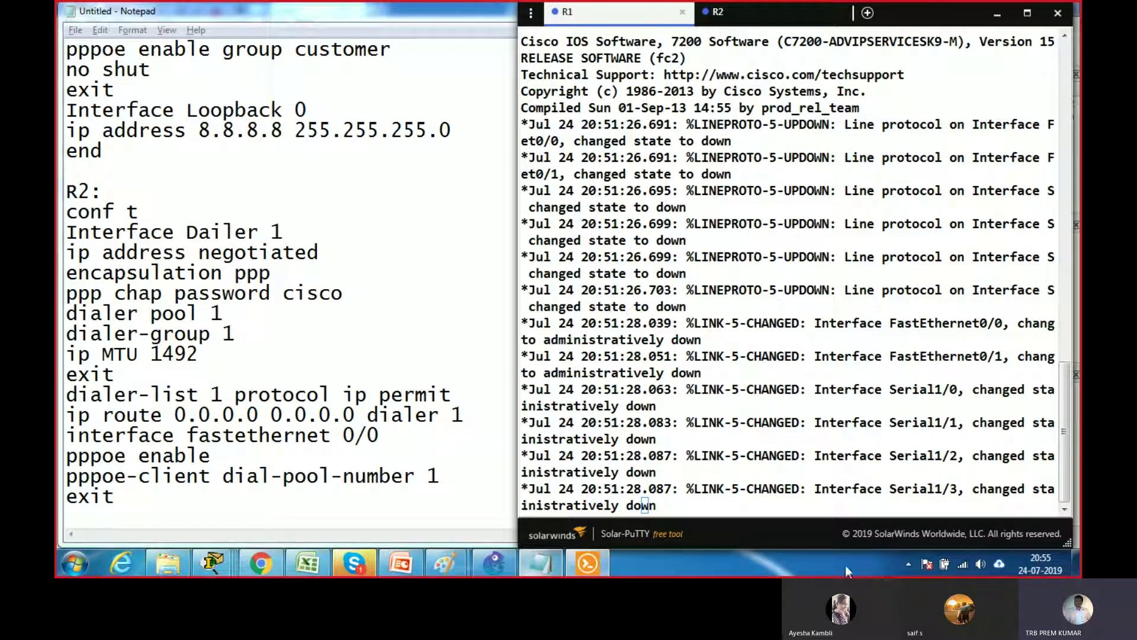
{"action": "key", "text": "Return"}
{"action": "key", "text": "Return"}
{"action": "key", "text": "Return"}
{"action": "key", "text": "Return"}
{"action": "key", "text": "Return"}
{"action": "key", "text": "Return"}
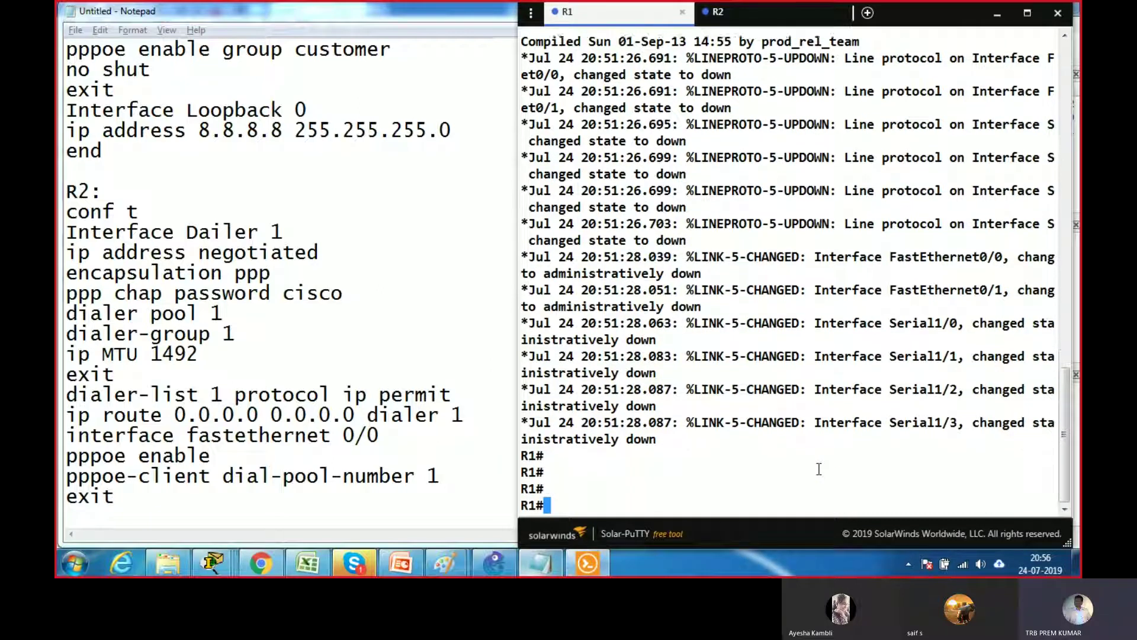
Copy the whole R1 command block in Notepad, from conf t through end
{"action": "left_click", "coordinate": [207, 264]}
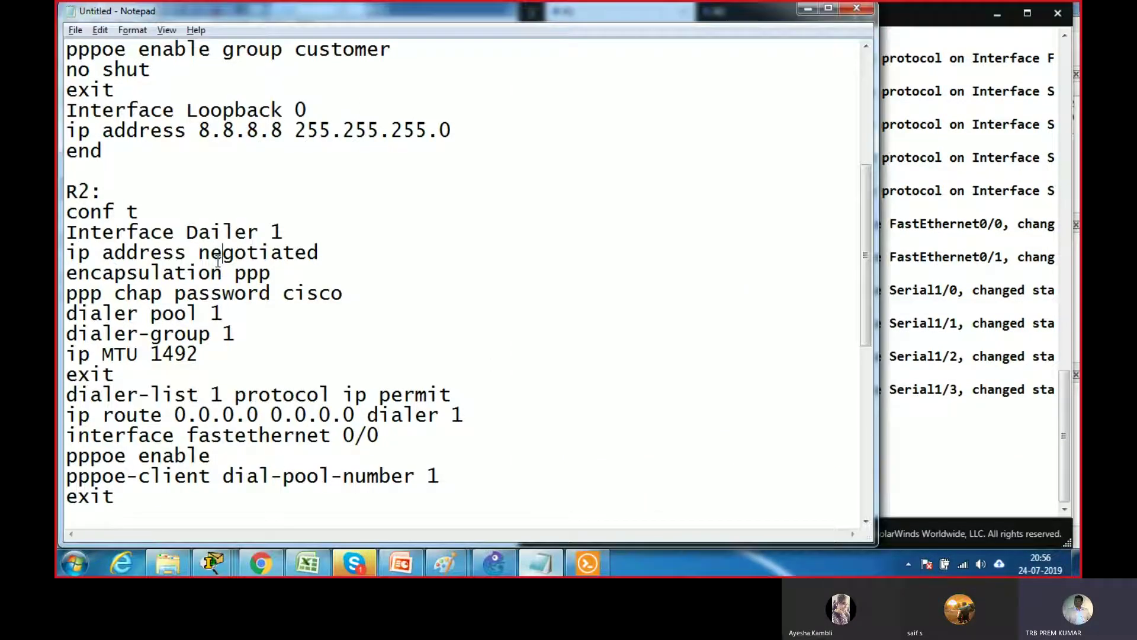
{"action": "scroll", "coordinate": [206, 264], "scroll_direction": "up", "scroll_amount": 4}
{"action": "left_click_drag", "start_coordinate": [121, 393], "coordinate": [65, 70]}
{"action": "right_click", "coordinate": [86, 83]}
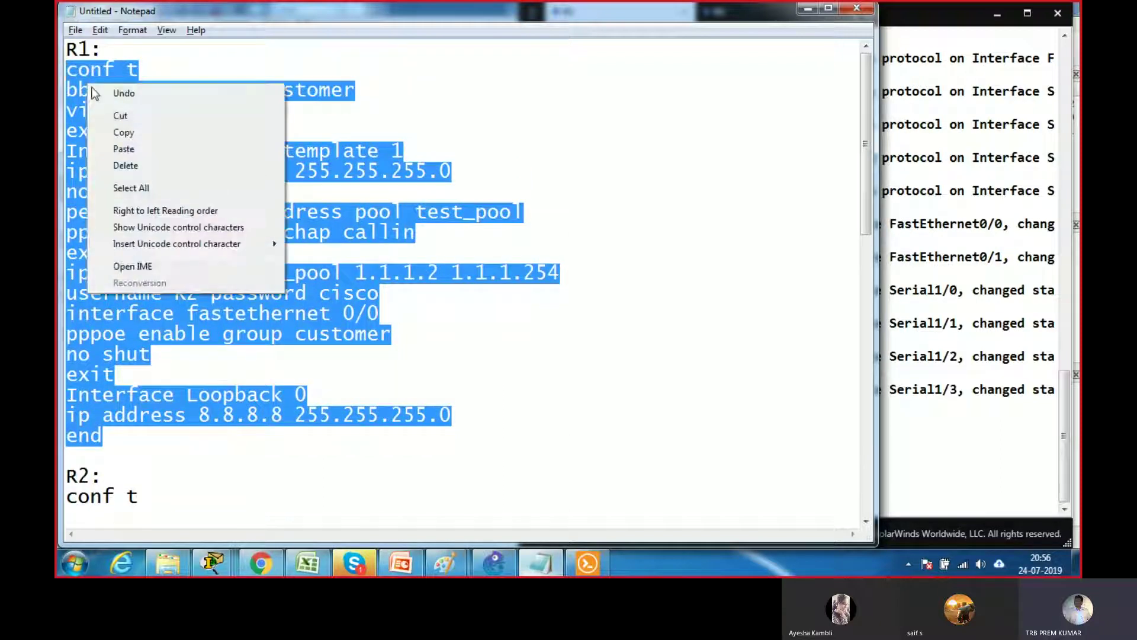
{"action": "left_click", "coordinate": [137, 132]}
Paste the copied command block into the R1 console and run it through the final end
{"action": "left_click", "coordinate": [943, 462]}
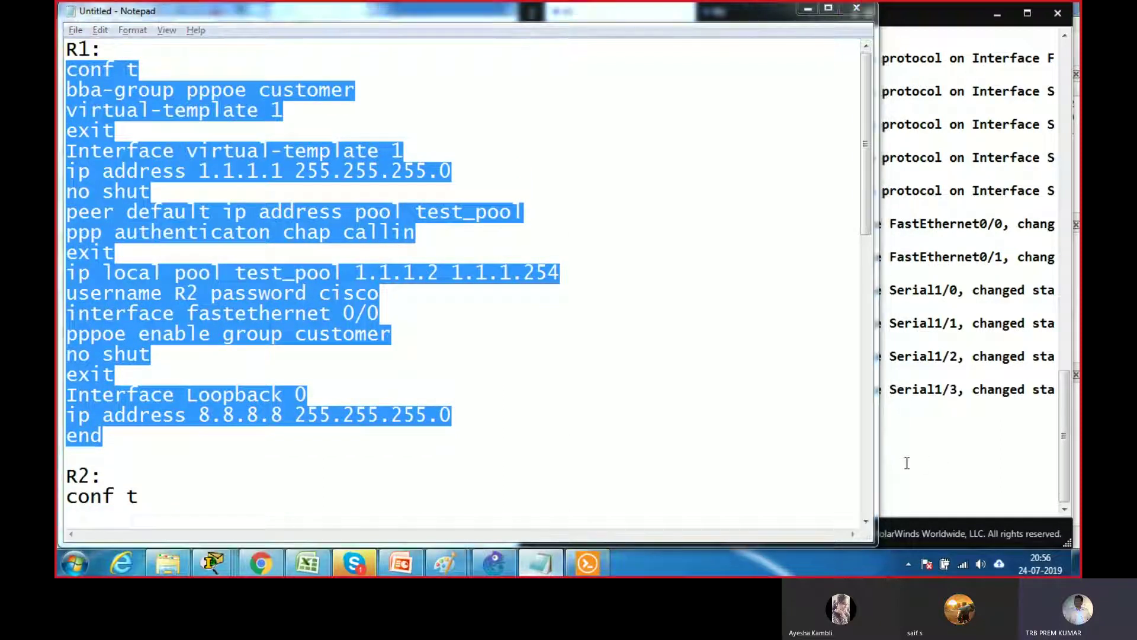
{"action": "left_click", "coordinate": [933, 20]}
{"action": "right_click", "coordinate": [614, 481]}
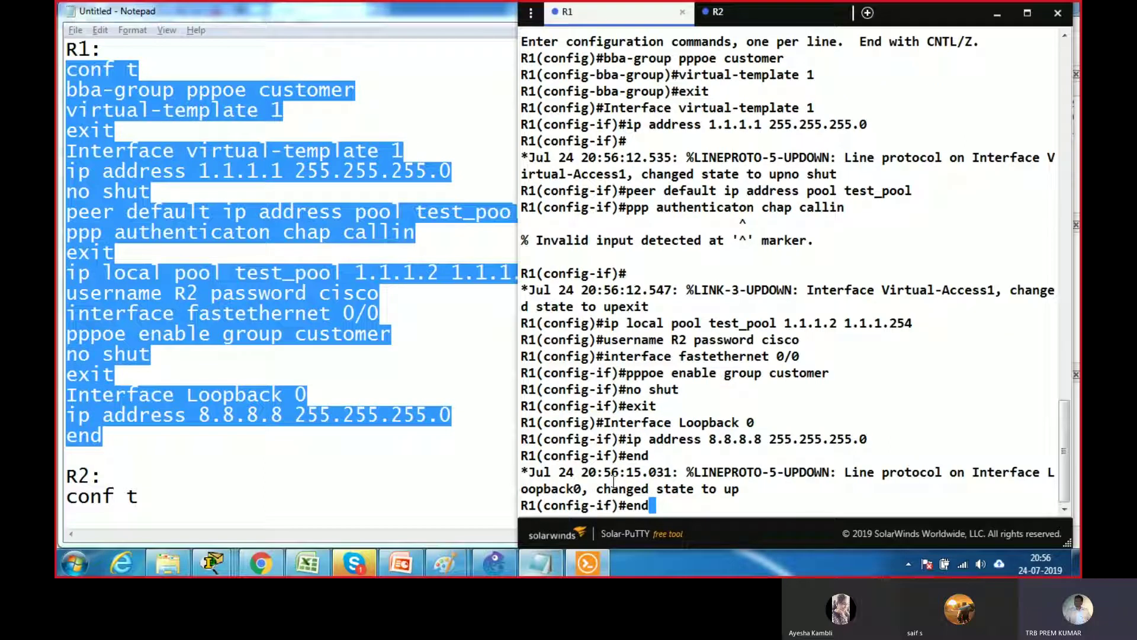
{"action": "key", "text": "Return"}
{"action": "key", "text": "Return"}
{"action": "key", "text": "Return"}
{"action": "key", "text": "Return"}
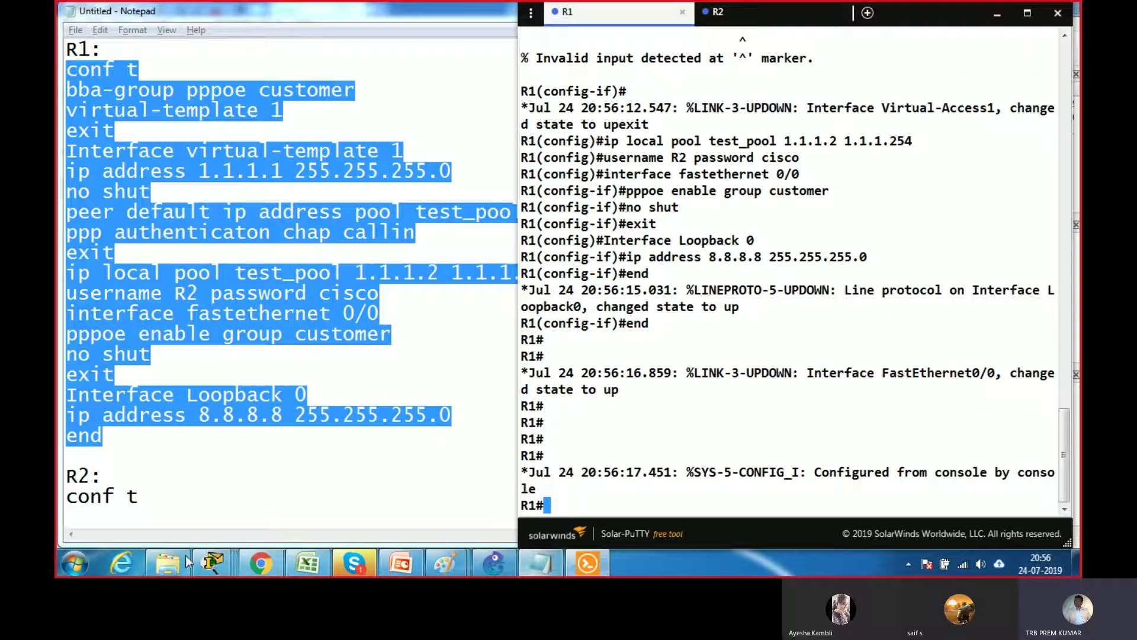
Copy the R2 command block in Notepad, from conf t through ip nat inside source list 1 interface dialer 1 overload
{"action": "left_click", "coordinate": [221, 478]}
{"action": "scroll", "coordinate": [221, 478], "scroll_direction": "down", "scroll_amount": 4}
{"action": "scroll", "coordinate": [221, 477], "scroll_direction": "down", "scroll_amount": 5}
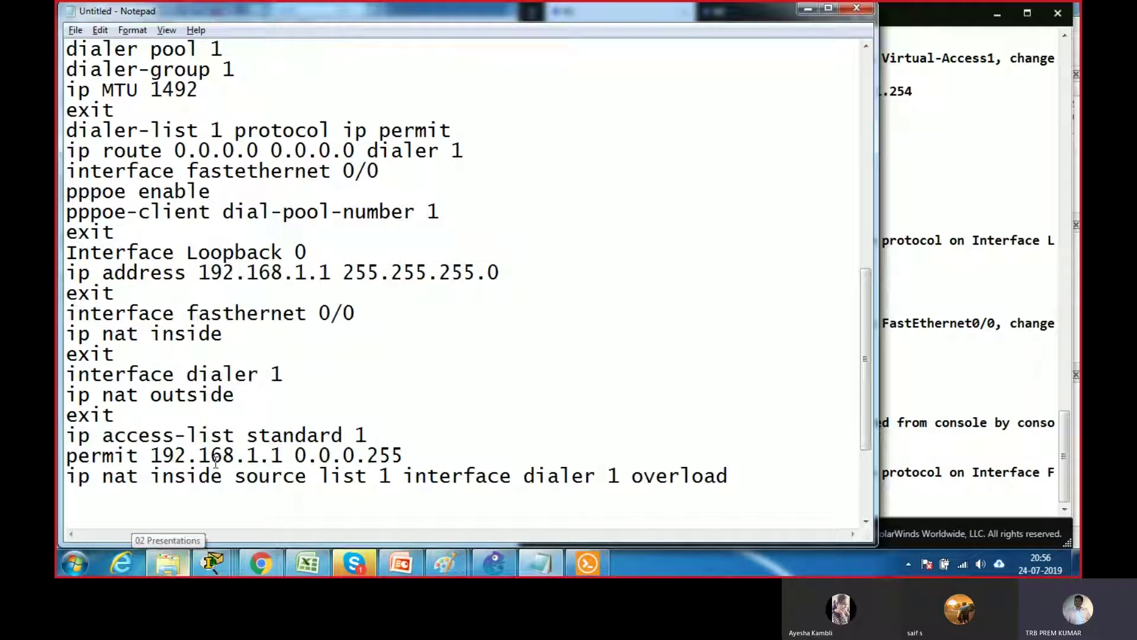
{"action": "left_click_drag", "start_coordinate": [735, 476], "coordinate": [59, 76]}
{"action": "scroll", "coordinate": [128, 133], "scroll_direction": "up", "scroll_amount": 1}
{"action": "scroll", "coordinate": [128, 132], "scroll_direction": "up", "scroll_amount": 1}
{"action": "right_click", "coordinate": [81, 83]}
{"action": "left_click", "coordinate": [135, 135]}
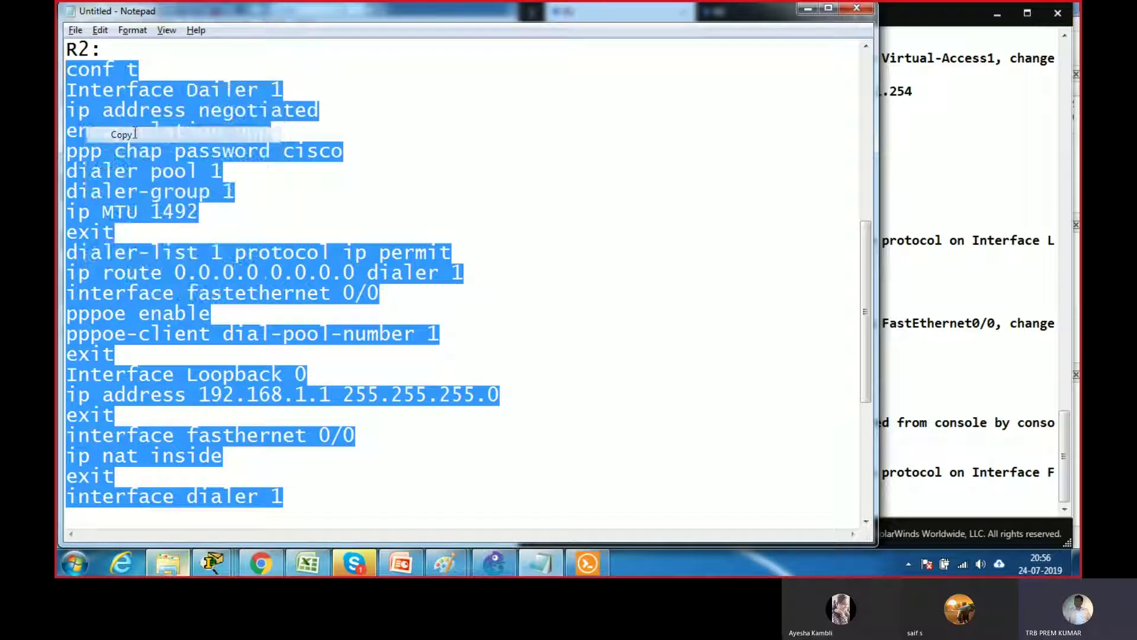
{"action": "scroll", "coordinate": [924, 167], "scroll_direction": "down", "scroll_amount": 2}
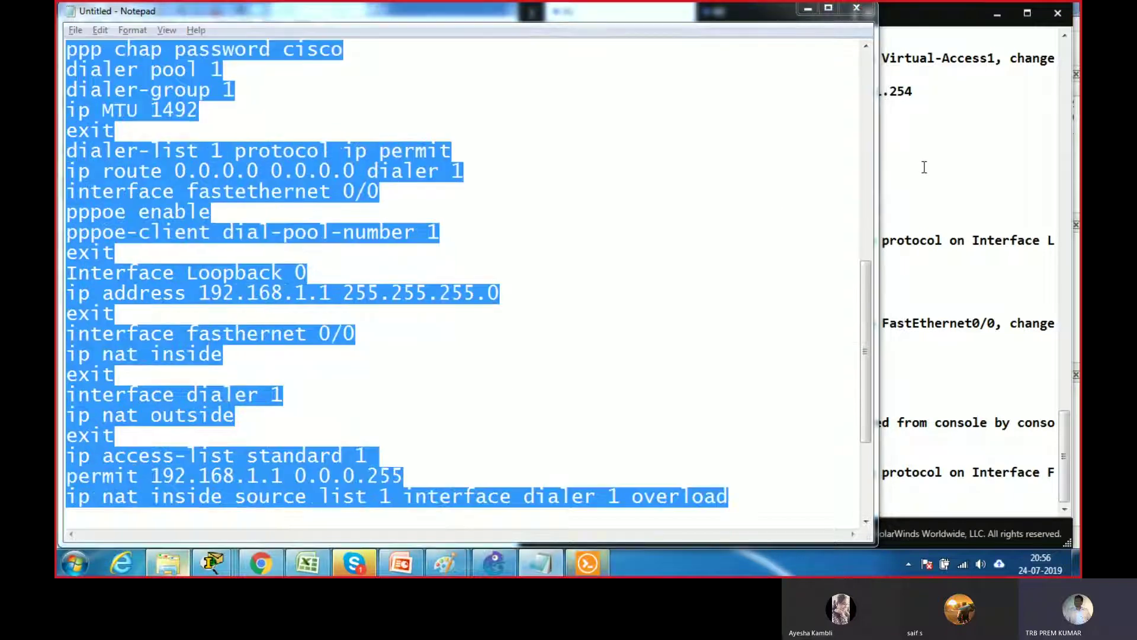
Bring up the prompt in the R2 console, paste the copied R2 commands there, and look back over the output
{"action": "left_click", "coordinate": [933, 29]}
{"action": "left_click", "coordinate": [718, 12]}
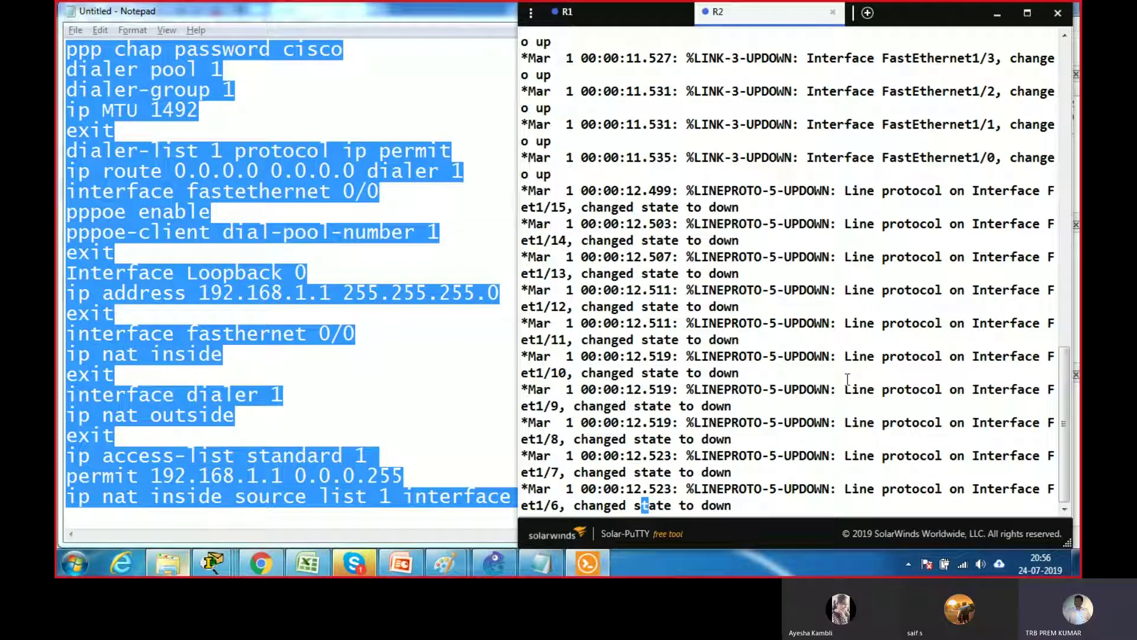
{"action": "key", "text": "Return"}
{"action": "key", "text": "Return"}
{"action": "key", "text": "Return"}
{"action": "key", "text": "Return"}
{"action": "key", "text": "Return"}
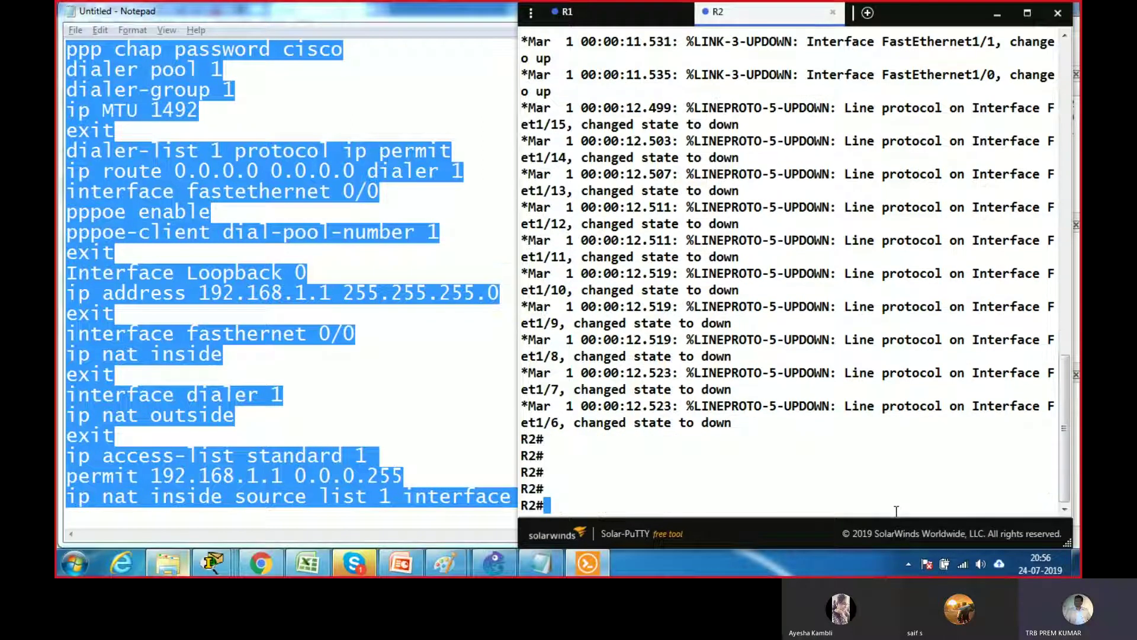
{"action": "right_click", "coordinate": [896, 510]}
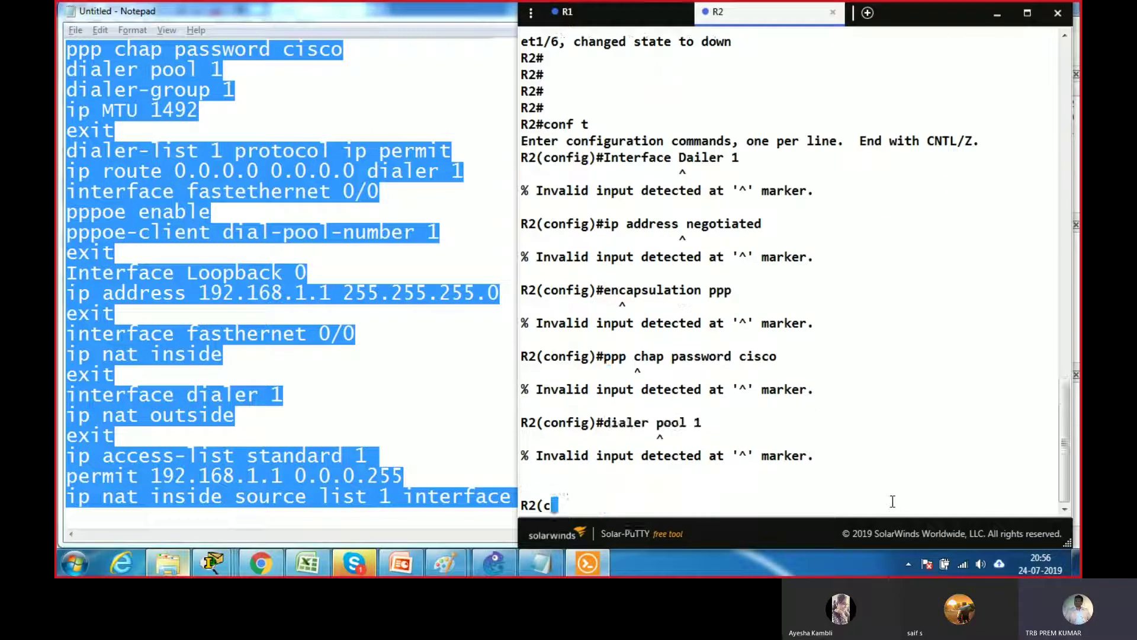
{"action": "scroll", "coordinate": [858, 392], "scroll_direction": "up", "scroll_amount": 15}
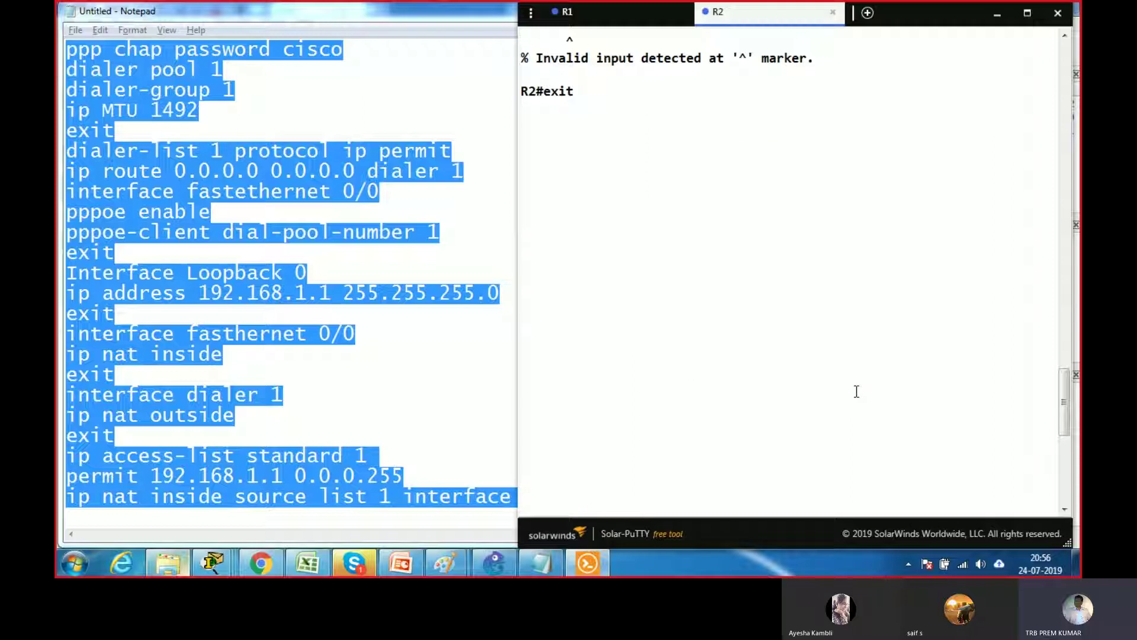
{"action": "scroll", "coordinate": [857, 391], "scroll_direction": "down", "scroll_amount": 10}
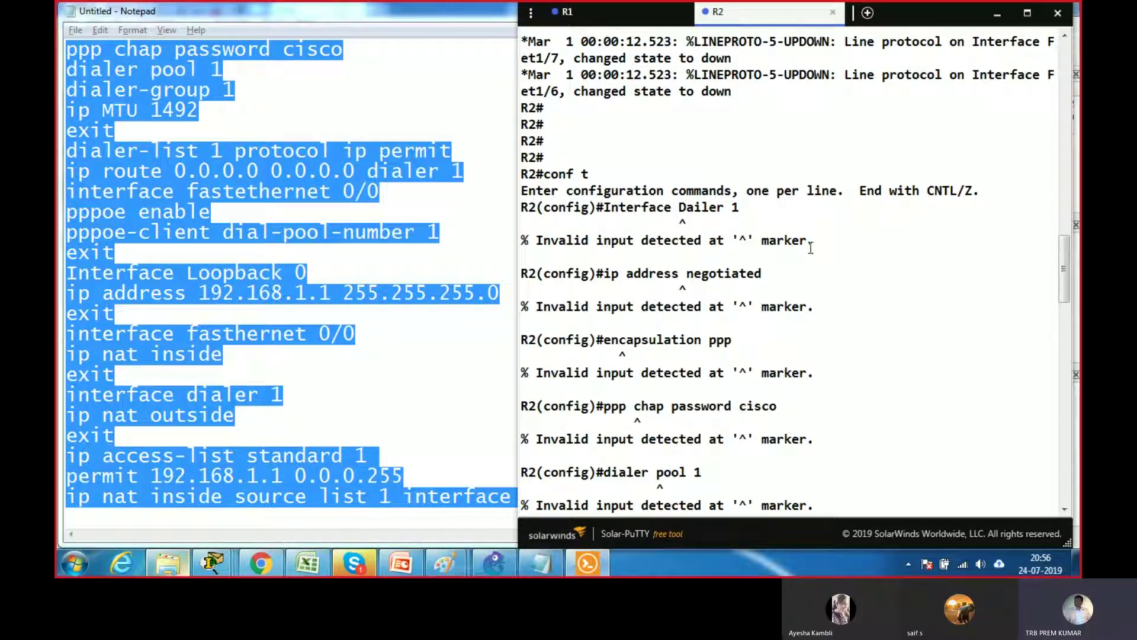
Enter global configuration mode on R2 with conf t and query the interface types starting with d
{"action": "key", "text": "Return"}
{"action": "type", "text": "o"}
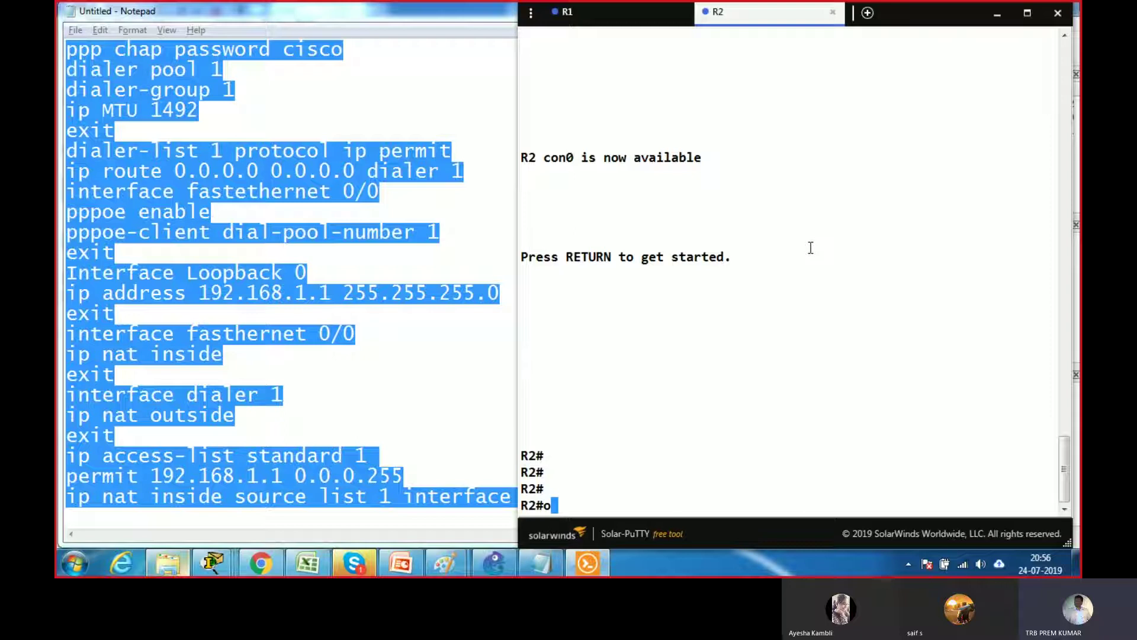
{"action": "type", "text": "onf t"}
{"action": "key", "text": "Return"}
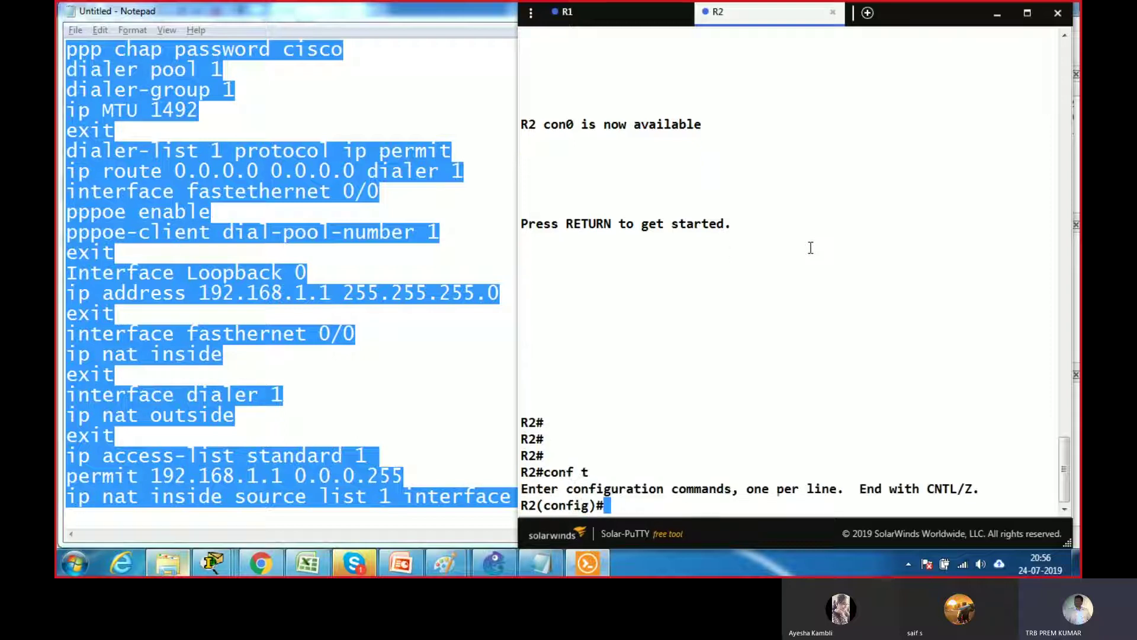
{"action": "type", "text": "int"}
{"action": "key", "text": "Tab"}
{"action": "type", "text": "d"}
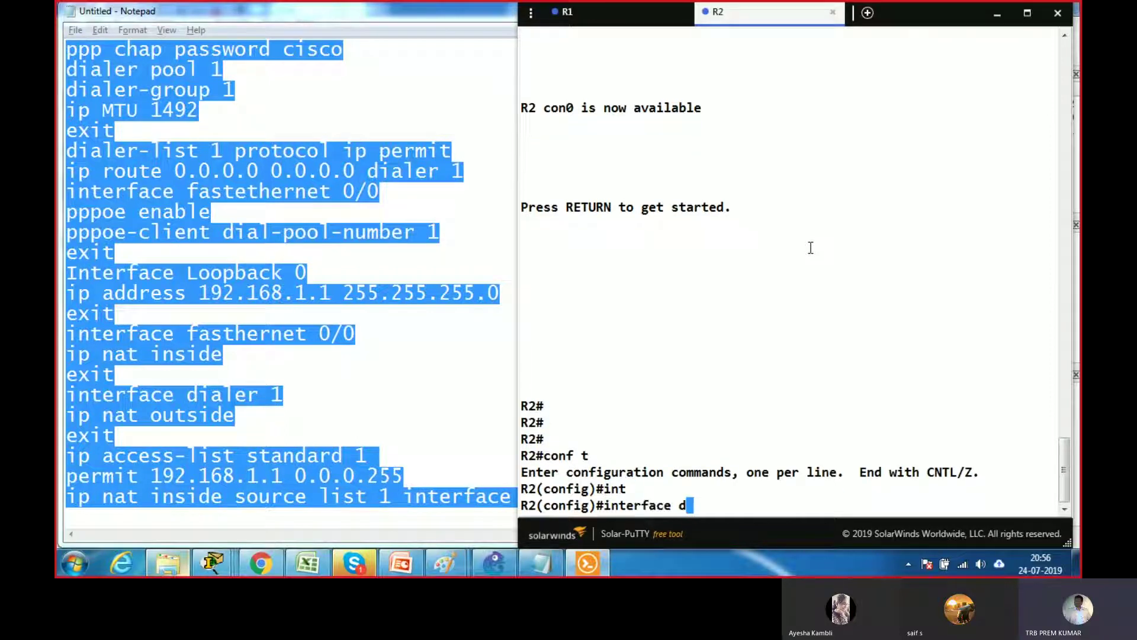
{"action": "type", "text": "?"}
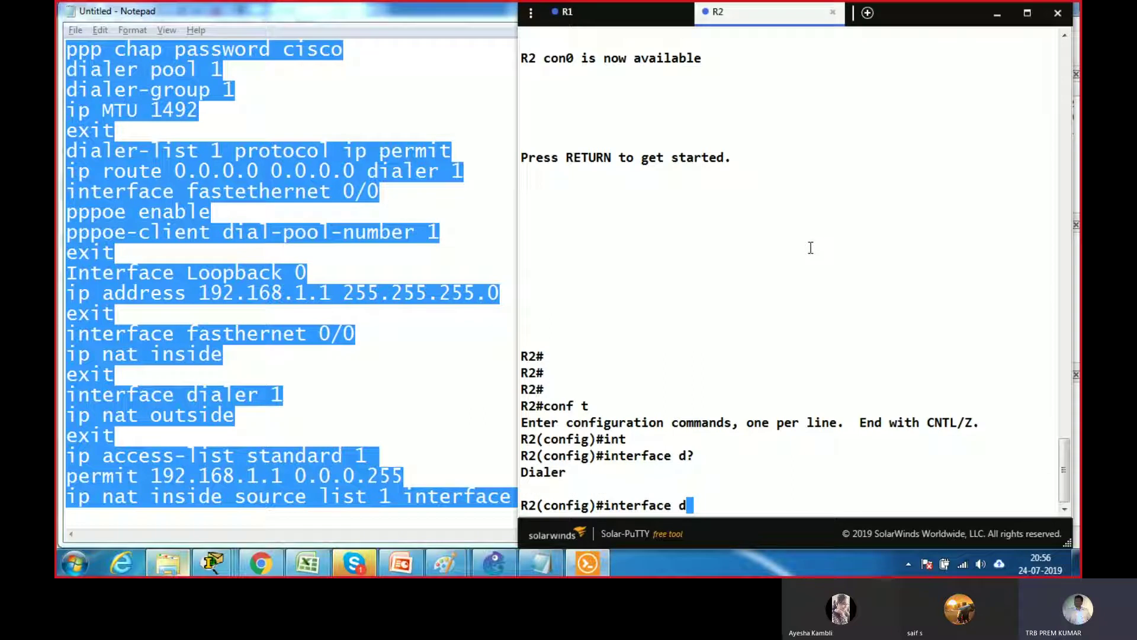
Review the R2 console output for the pasted commands, from Interface Dailer 1 onwards
{"action": "right_click", "coordinate": [722, 310]}
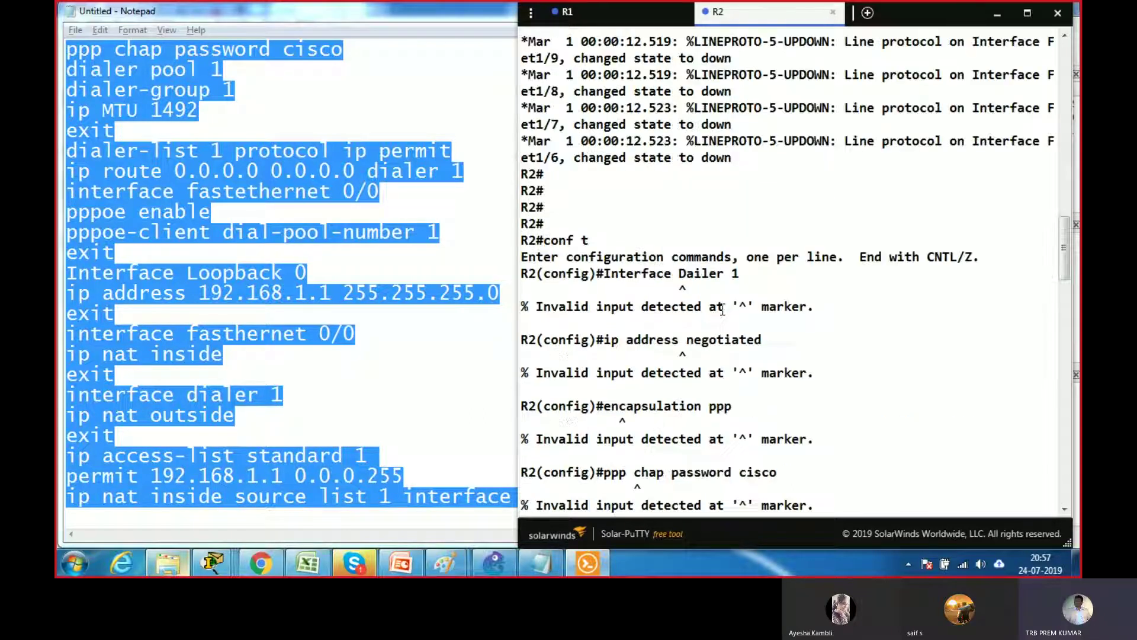
{"action": "scroll", "coordinate": [723, 309], "scroll_direction": "down", "scroll_amount": 10}
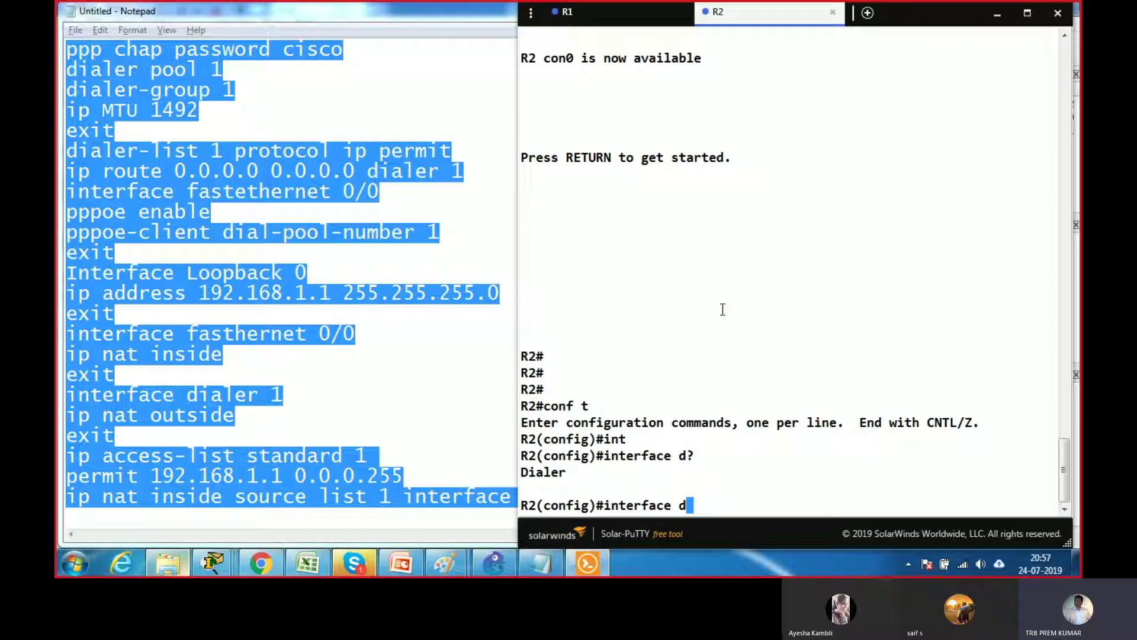
{"action": "scroll", "coordinate": [722, 309], "scroll_direction": "up", "scroll_amount": 15}
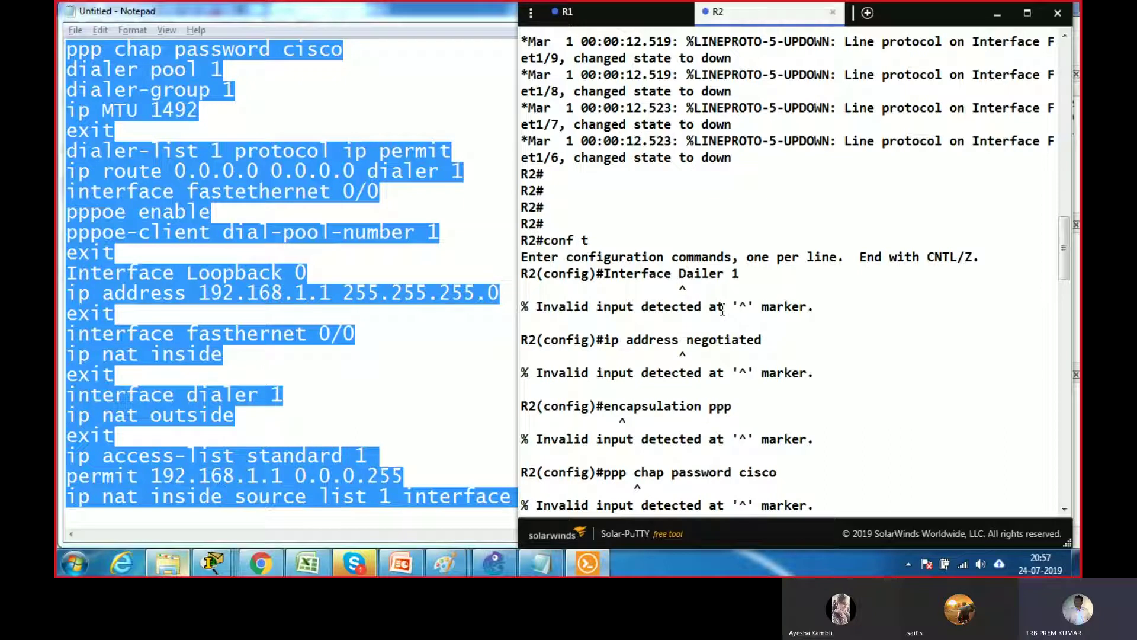
{"action": "scroll", "coordinate": [723, 309], "scroll_direction": "down", "scroll_amount": 15}
{"action": "scroll", "coordinate": [723, 309], "scroll_direction": "up", "scroll_amount": 20}
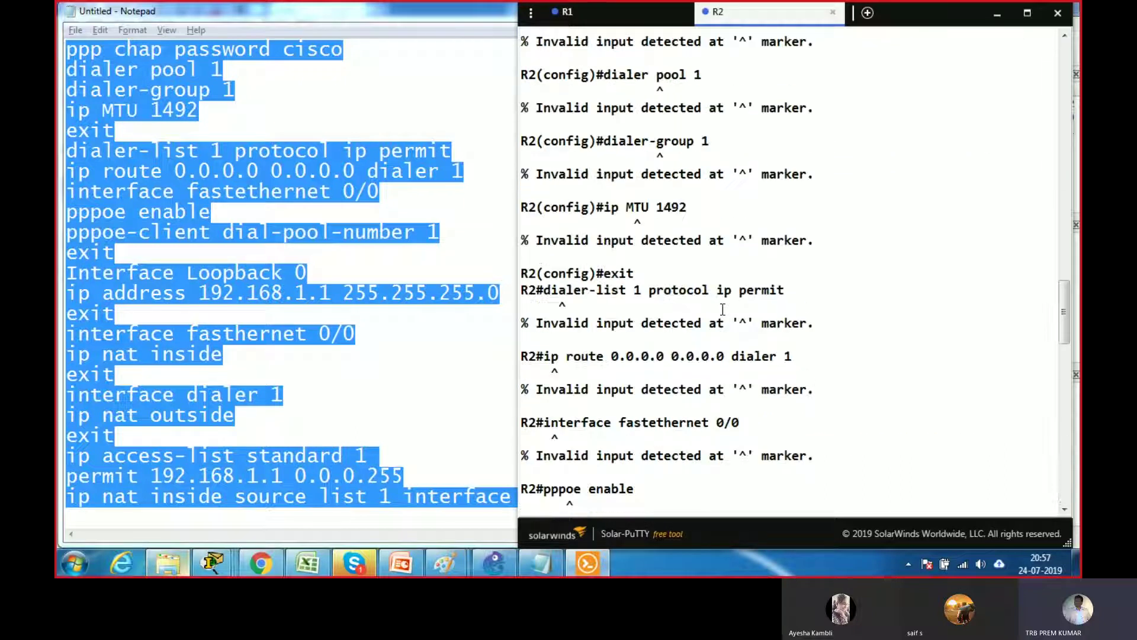
Correct the misspelled interface name Dailer to Dialer in the R2 command block in Notepad
{"action": "left_click", "coordinate": [294, 173]}
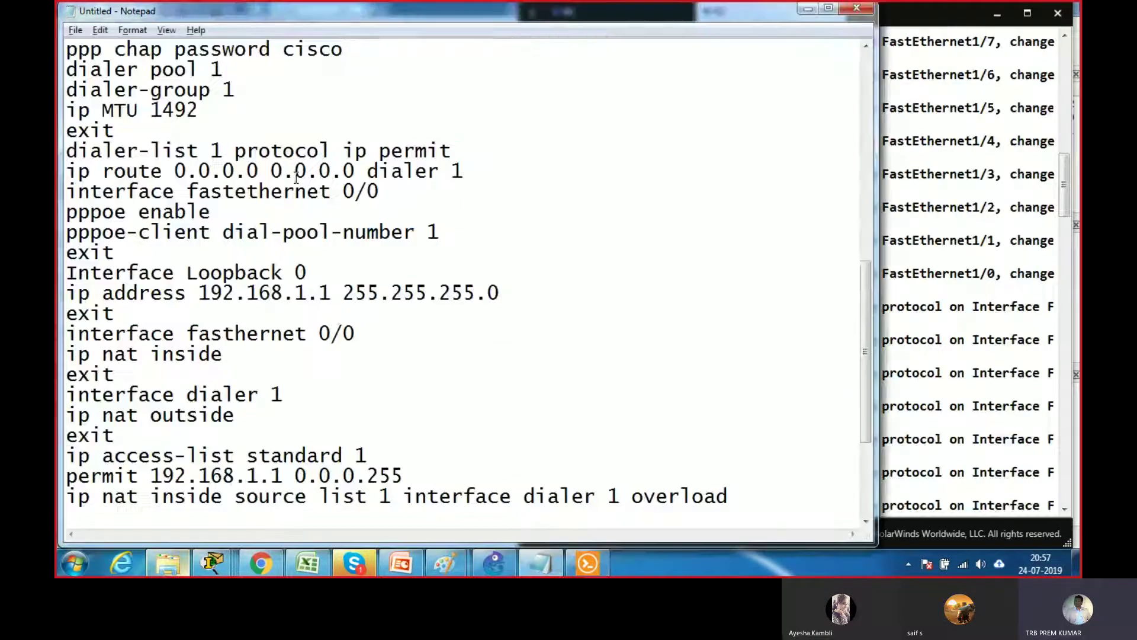
{"action": "scroll", "coordinate": [289, 181], "scroll_direction": "up", "scroll_amount": 1}
{"action": "scroll", "coordinate": [289, 182], "scroll_direction": "up", "scroll_amount": 1}
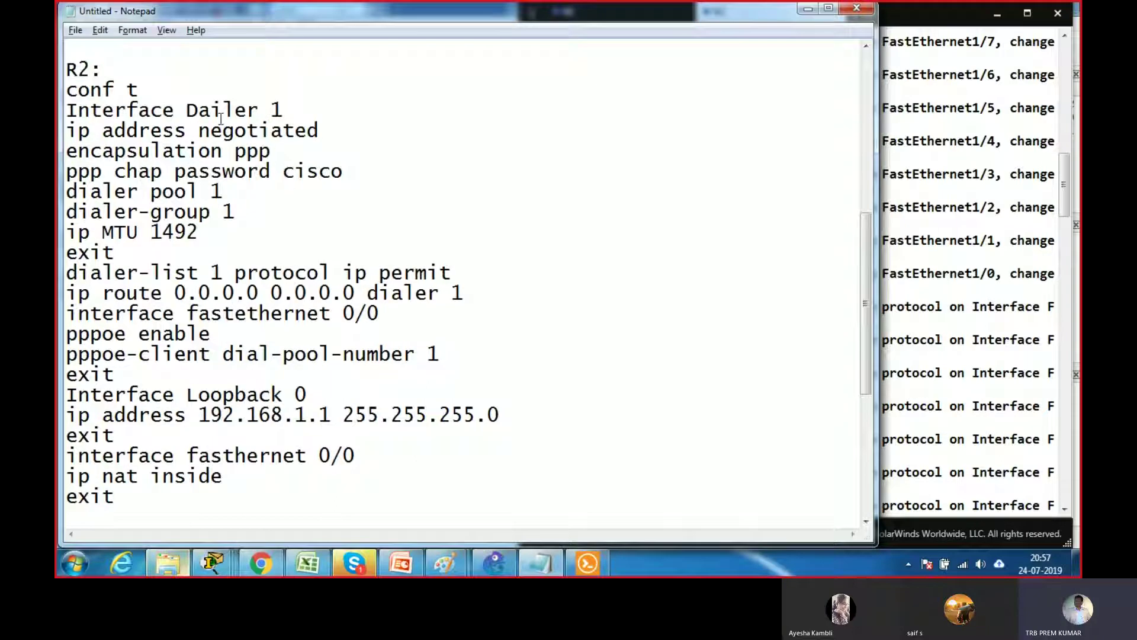
{"action": "key", "text": "BackSpace"}
{"action": "type", "text": "a"}
{"action": "scroll", "coordinate": [105, 240], "scroll_direction": "down", "scroll_amount": 1}
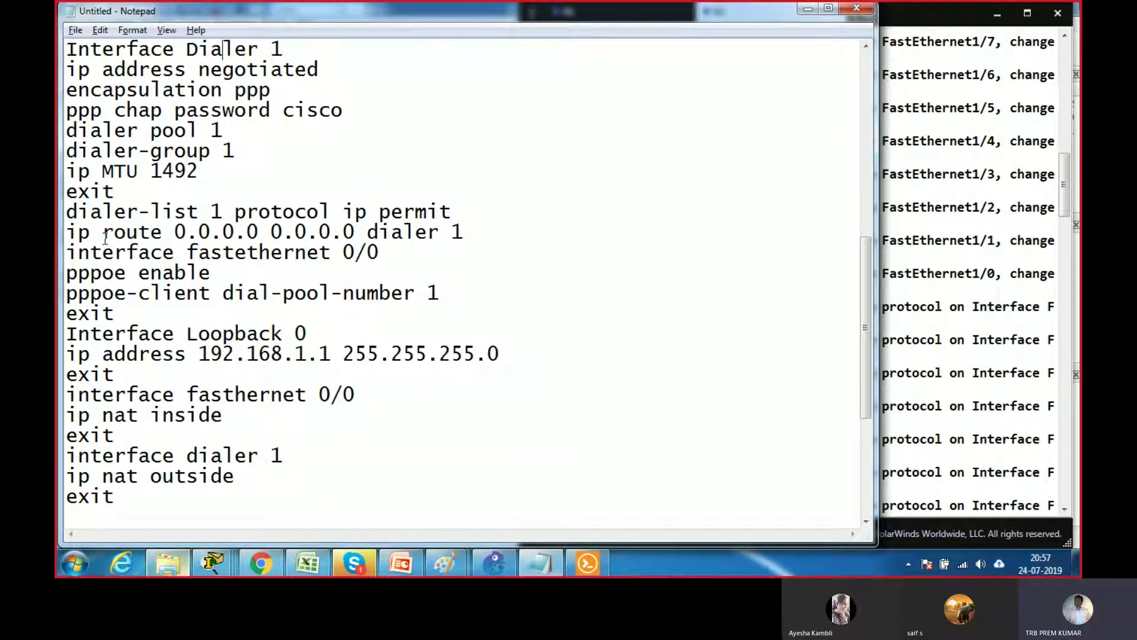
{"action": "scroll", "coordinate": [126, 234], "scroll_direction": "up", "scroll_amount": 1}
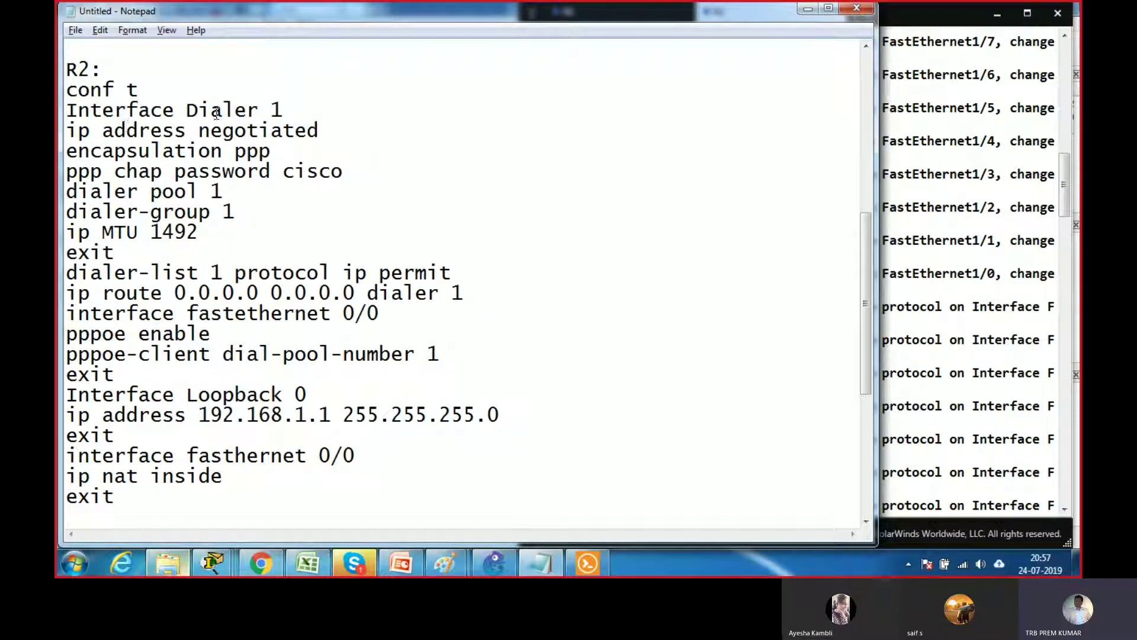
Copy the corrected R2 command block in Notepad, from conf t through the ip nat inside source list line
{"action": "left_click_drag", "start_coordinate": [70, 90], "coordinate": [195, 554]}
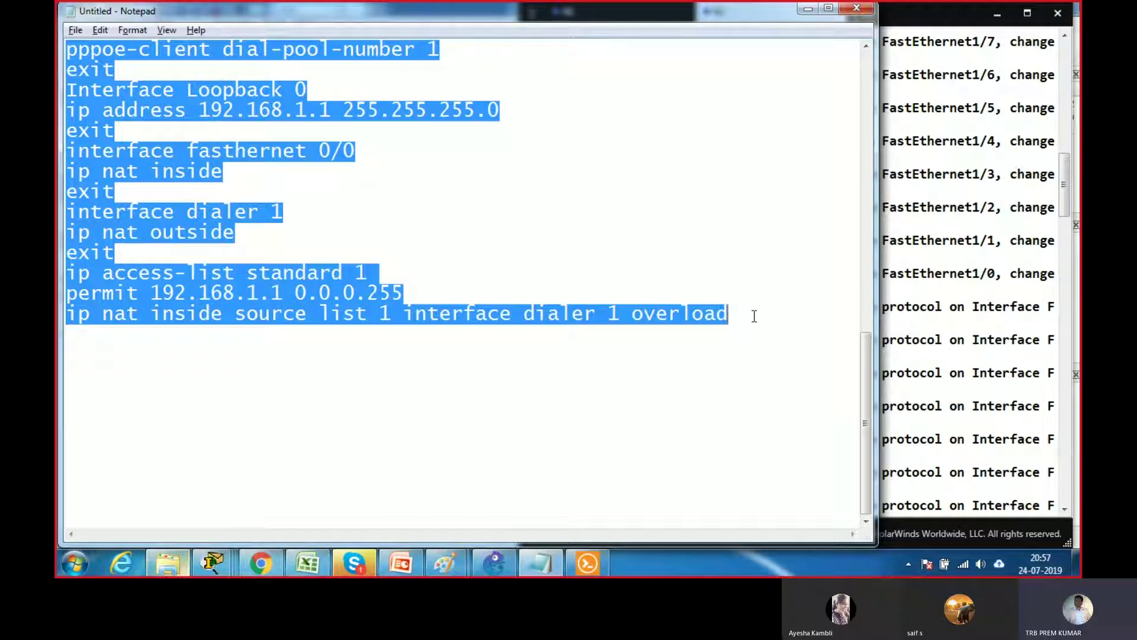
{"action": "right_click", "coordinate": [287, 272]}
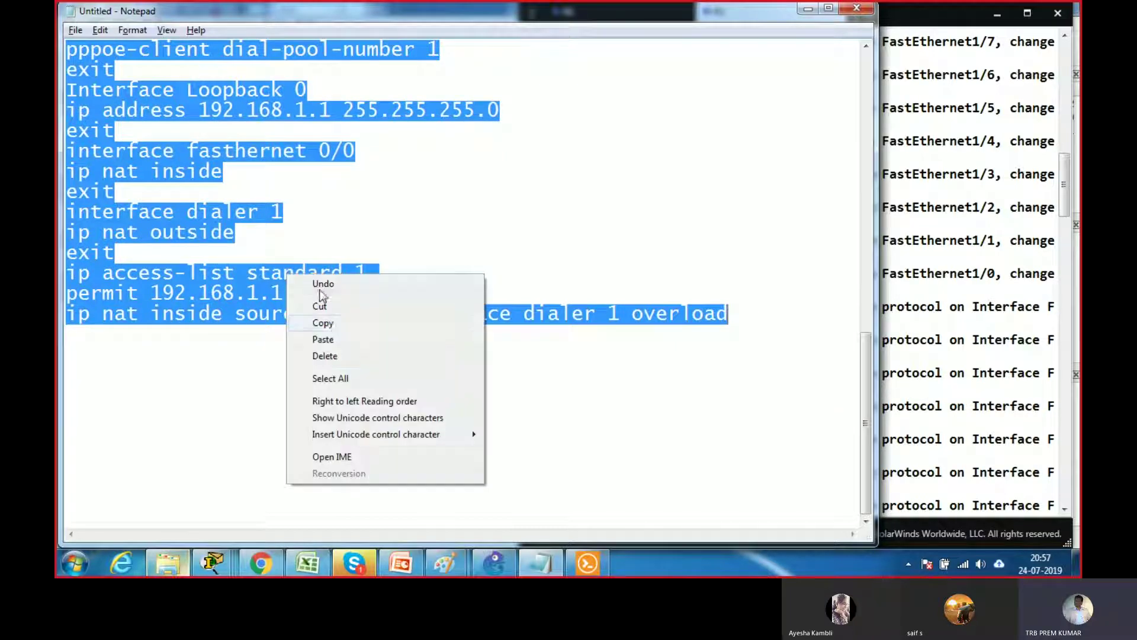
{"action": "left_click", "coordinate": [329, 324]}
Go back through the R2 console output and mark the misspelled letters in the Interface Dailer 1 command
{"action": "mouse_move", "coordinate": [1064, 203]}
{"action": "left_mouse_down"}
{"action": "mouse_move", "coordinate": [1064, 179]}
{"action": "mouse_move", "coordinate": [1065, 225]}
{"action": "left_mouse_up"}
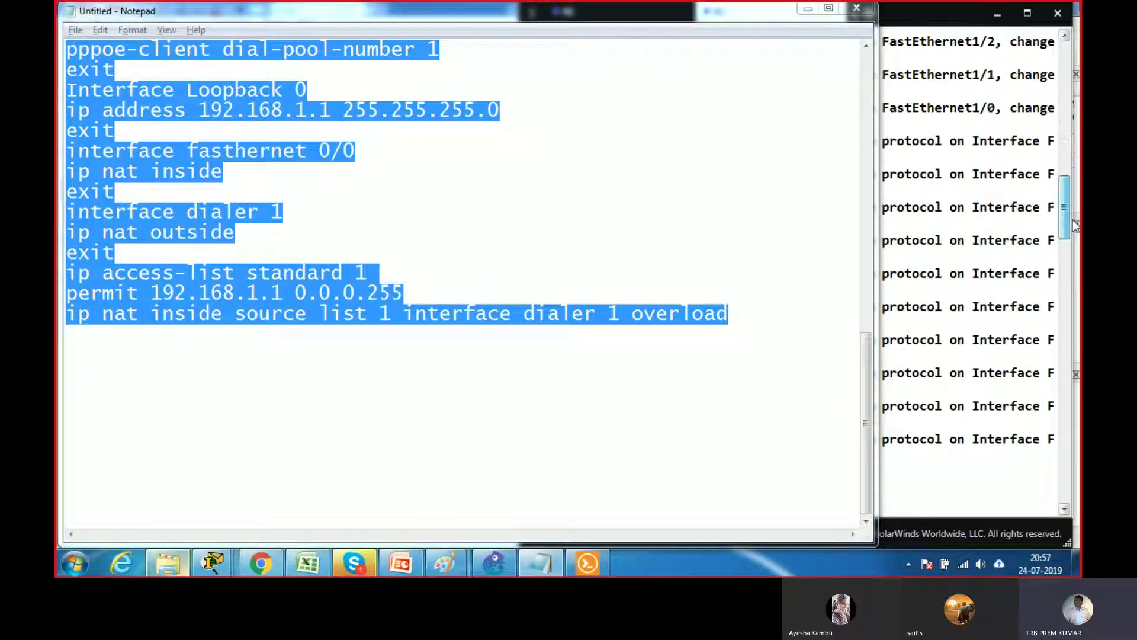
{"action": "left_click", "coordinate": [939, 26]}
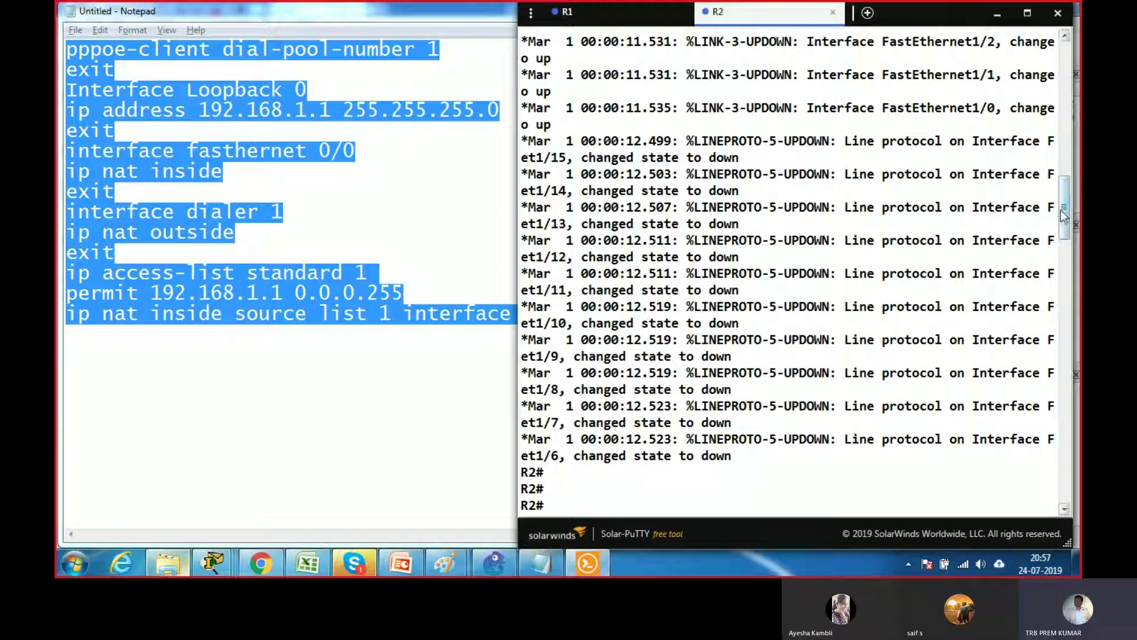
{"action": "right_click", "coordinate": [1072, 251]}
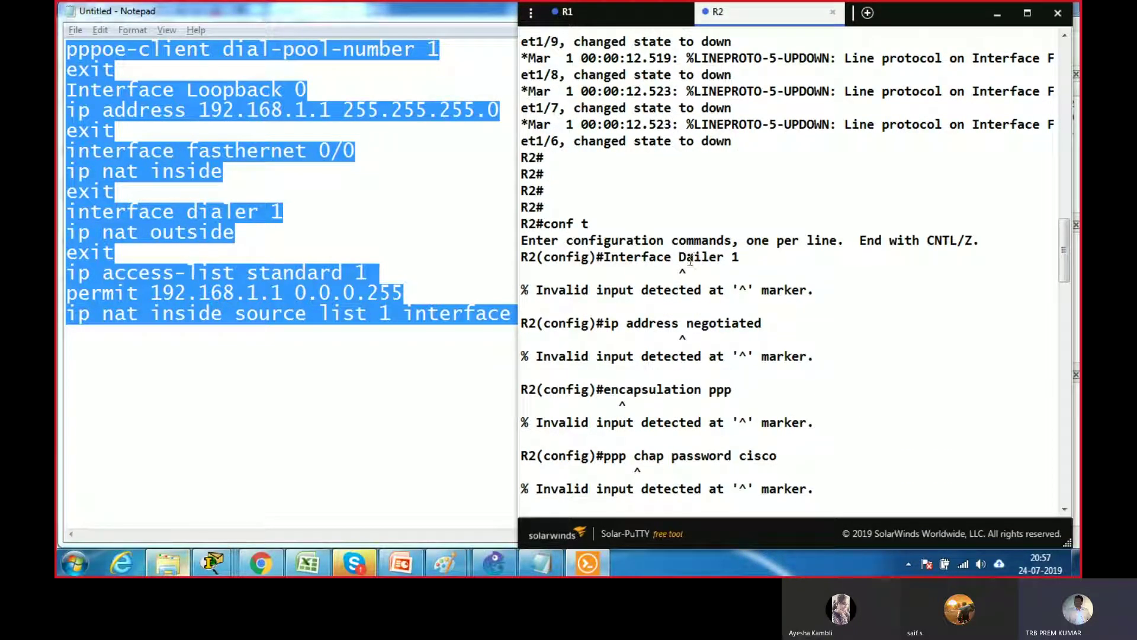
{"action": "left_click_drag", "start_coordinate": [686, 259], "coordinate": [701, 260]}
{"action": "left_click", "coordinate": [714, 277]}
{"action": "right_click", "coordinate": [773, 248]}
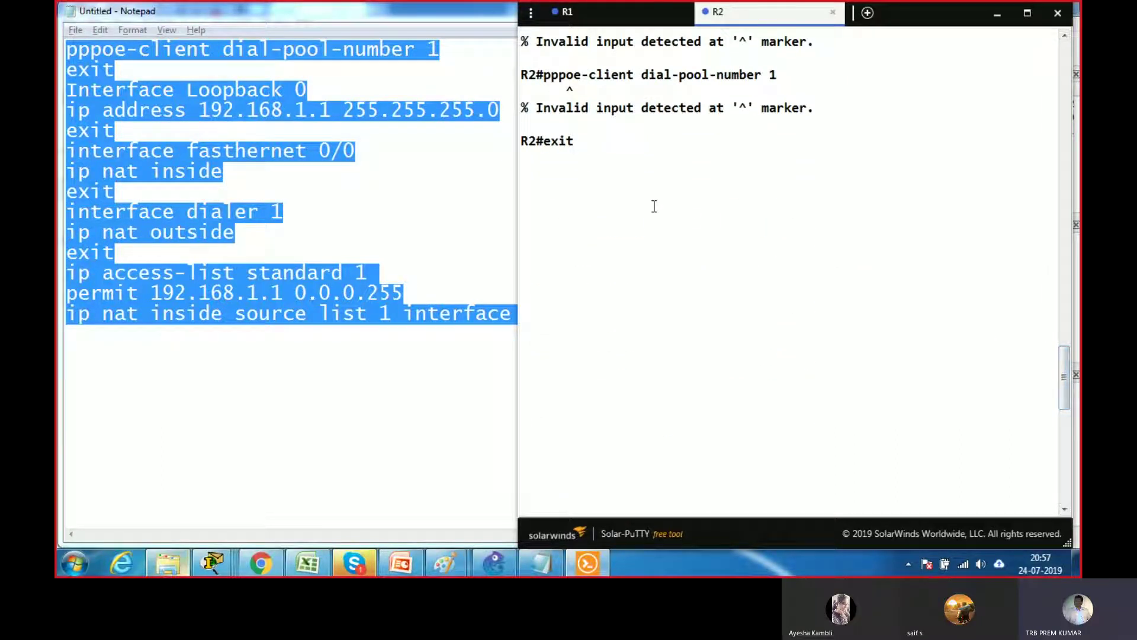
Leave global configuration mode on R2 with exit and bring up fresh privileged prompts
{"action": "scroll", "coordinate": [654, 207], "scroll_direction": "down", "scroll_amount": 10}
{"action": "type", "text": "exit"}
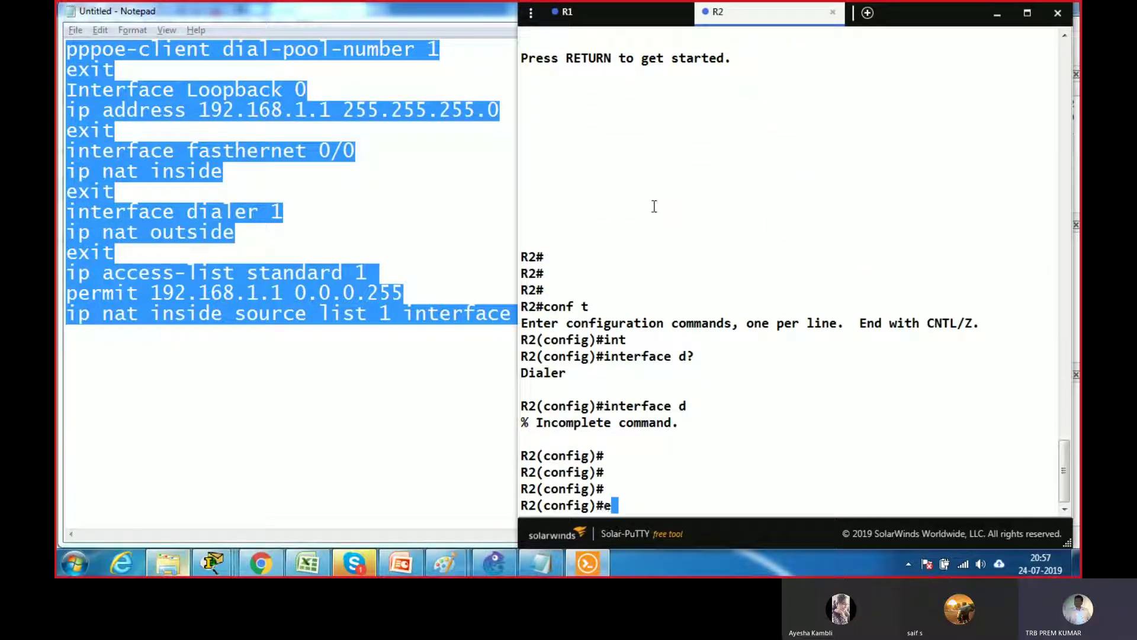
{"action": "key", "text": "Return"}
{"action": "key", "text": "Return"}
{"action": "key", "text": "Return"}
{"action": "key", "text": "Return"}
{"action": "key", "text": "Return"}
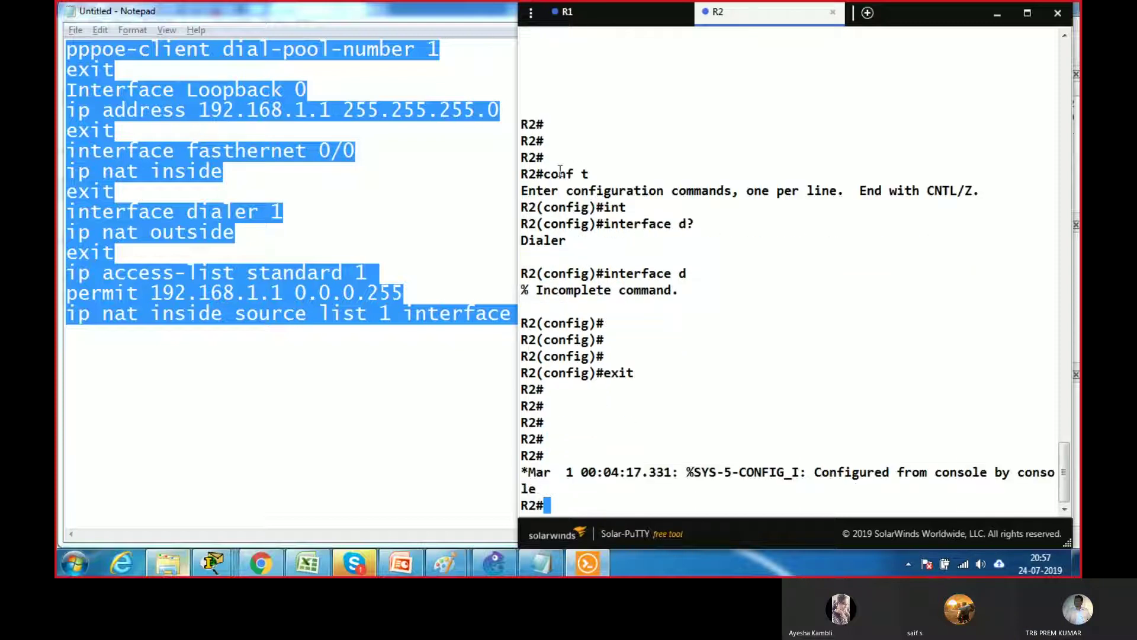
Copy the selected R2 block from Notepad again, clear the stray characters at the R2 prompt and paste the commands there
{"action": "type", "text": "ai"}
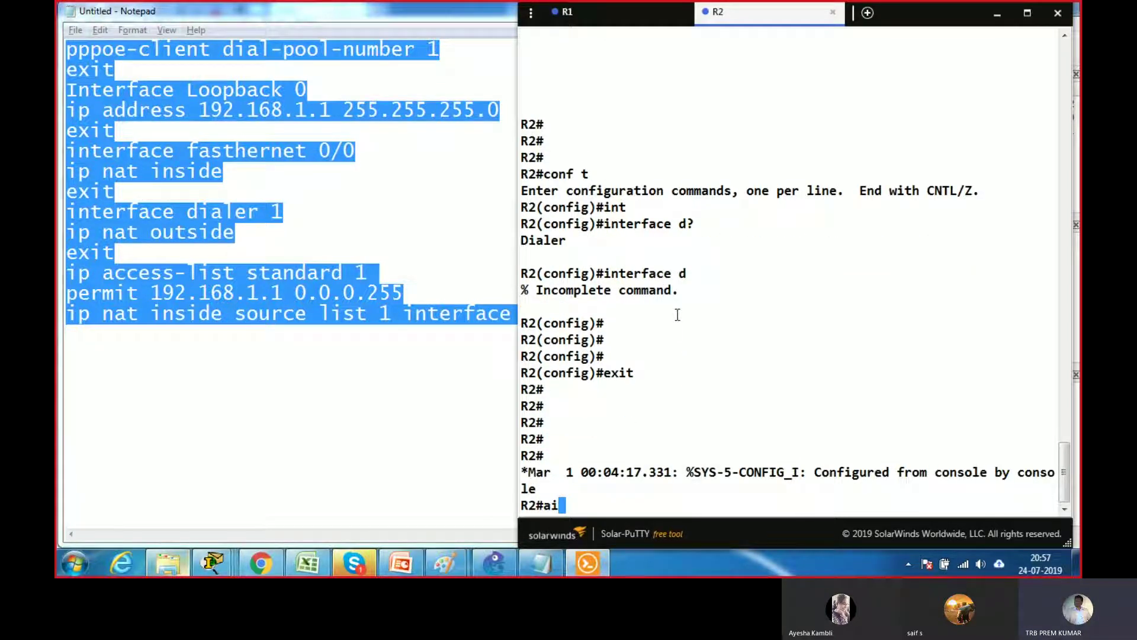
{"action": "right_click", "coordinate": [272, 296]}
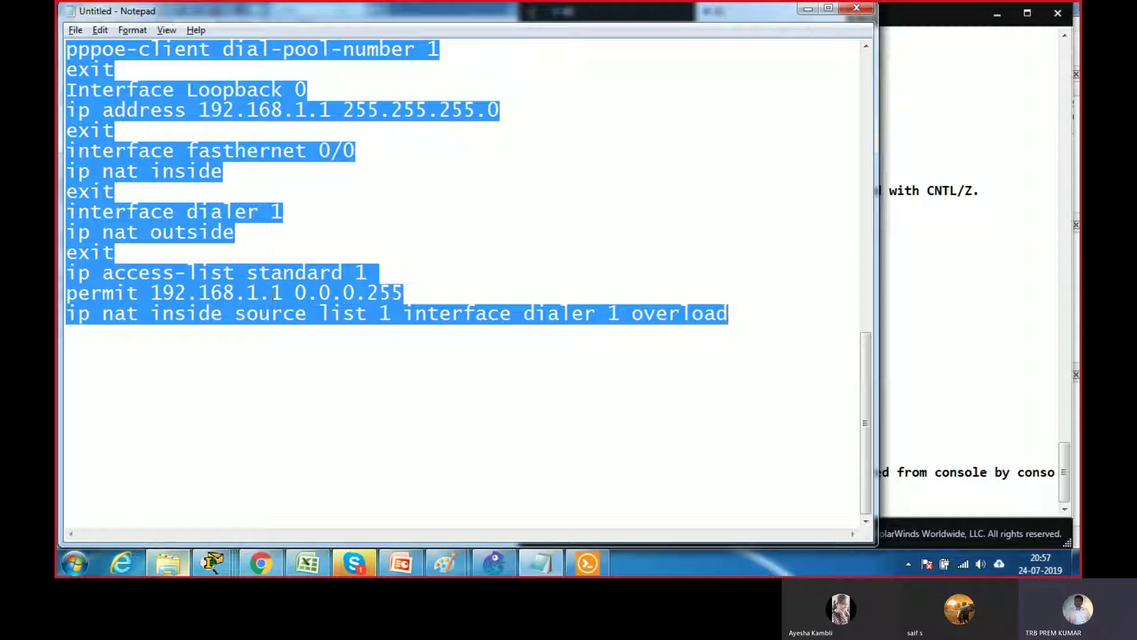
{"action": "left_click", "coordinate": [308, 345]}
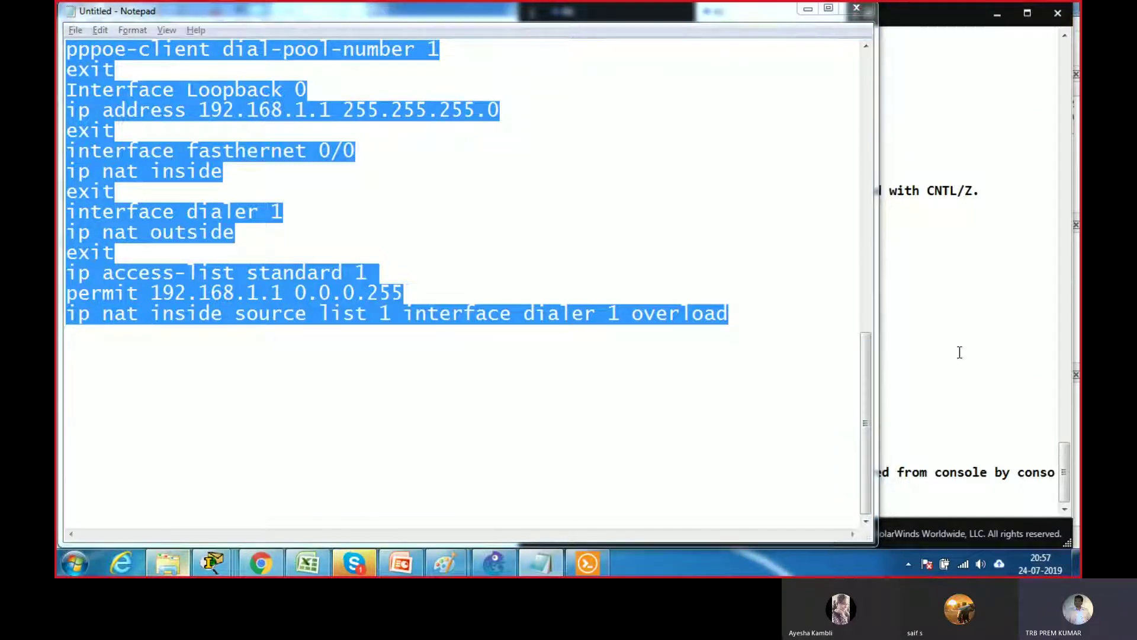
{"action": "left_click", "coordinate": [886, 13]}
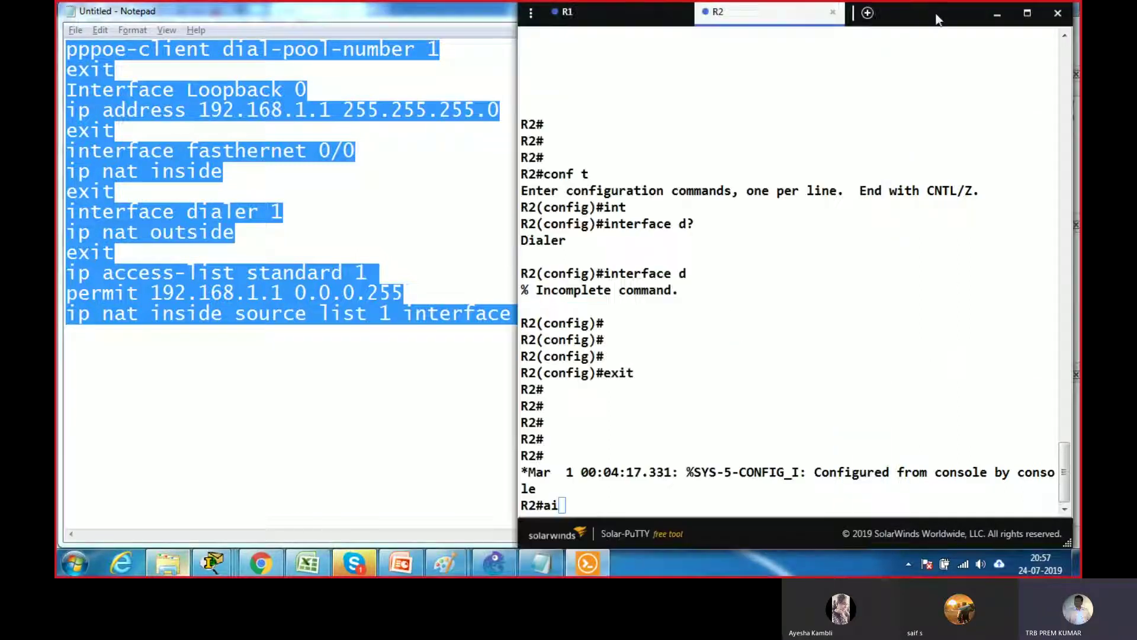
{"action": "key", "text": "BackSpace"}
{"action": "key", "text": "BackSpace"}
{"action": "right_click", "coordinate": [874, 287]}
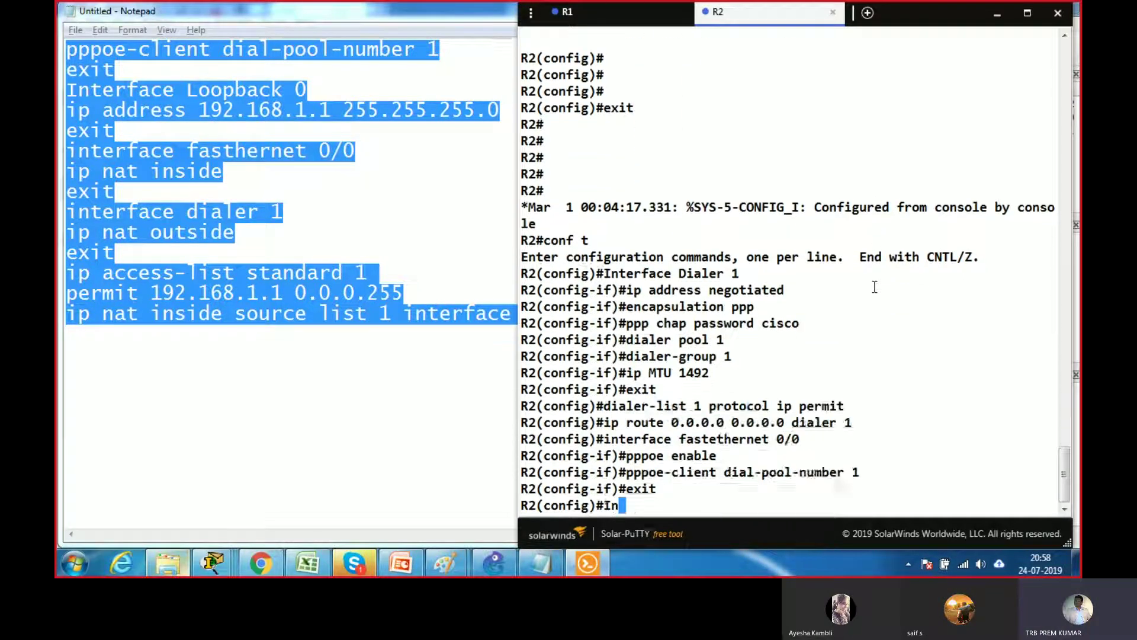
Check the pasted R2 output and change the misspelled interface fasthernet 0/0 line in Notepad to interface fa0/0
{"action": "scroll", "coordinate": [874, 287], "scroll_direction": "up", "scroll_amount": 10}
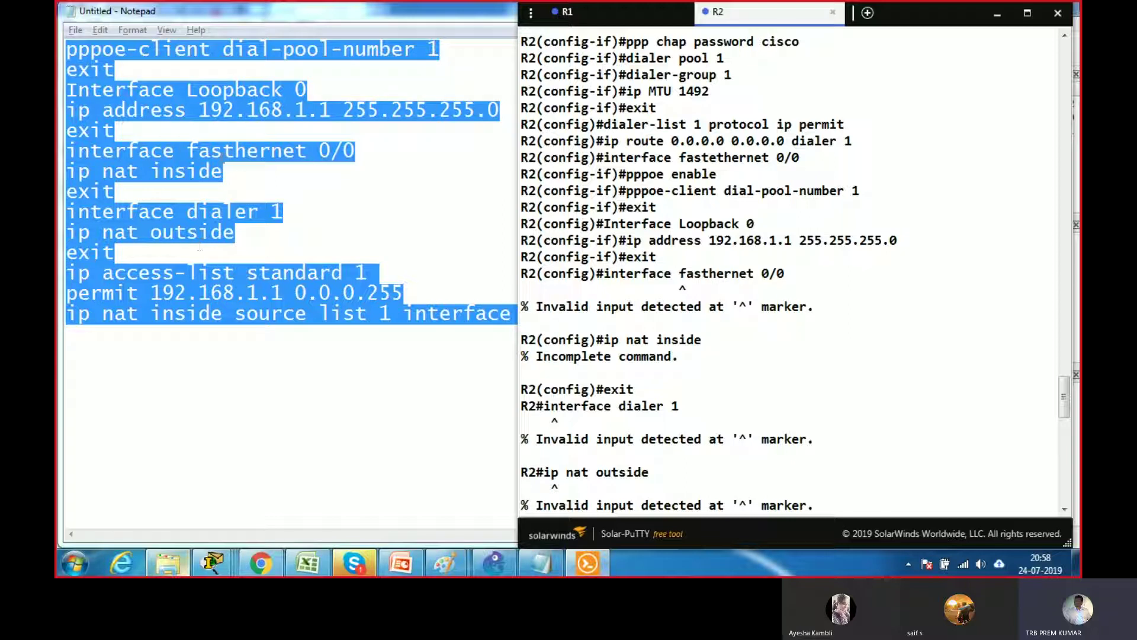
{"action": "left_click", "coordinate": [236, 150]}
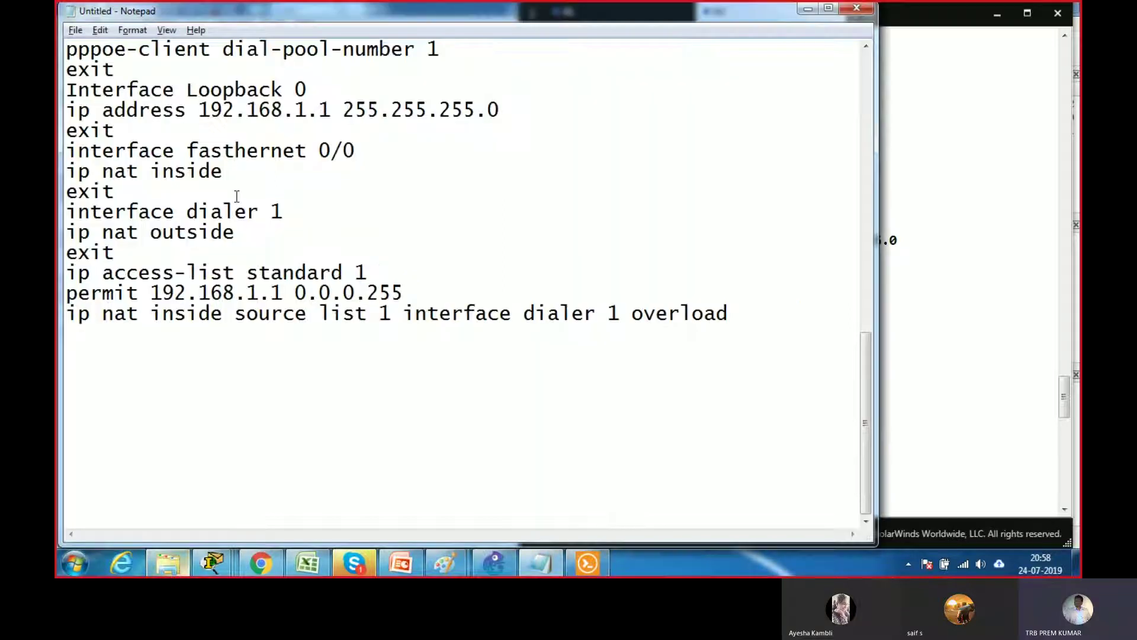
{"action": "key", "text": "Right"}
{"action": "key", "text": "Right"}
{"action": "key", "text": "Right"}
{"action": "key", "text": "Right"}
{"action": "key", "text": "Right"}
{"action": "key", "text": "Right"}
{"action": "key", "text": "BackSpace"}
{"action": "key", "text": "BackSpace"}
{"action": "key", "text": "BackSpace"}
{"action": "key", "text": "BackSpace"}
{"action": "key", "text": "BackSpace"}
{"action": "key", "text": "BackSpace"}
{"action": "key", "text": "BackSpace"}
{"action": "key", "text": "BackSpace"}
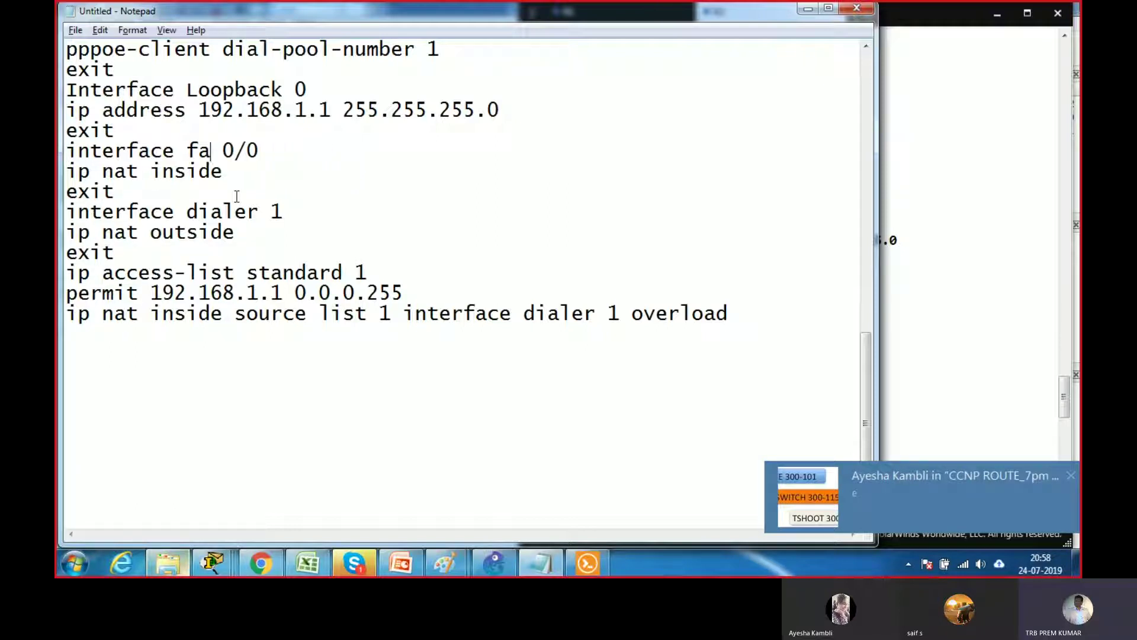
{"action": "key", "text": "Delete"}
Try to reapply the R2 commands by copying them from Interface Dialer 1 onwards, without conf t, and pasting them into the R2 console
{"action": "left_click_drag", "start_coordinate": [751, 313], "coordinate": [66, 233]}
{"action": "scroll", "coordinate": [308, 182], "scroll_direction": "up", "scroll_amount": 4}
{"action": "scroll", "coordinate": [308, 183], "scroll_direction": "up", "scroll_amount": 3}
{"action": "right_click", "coordinate": [89, 237]}
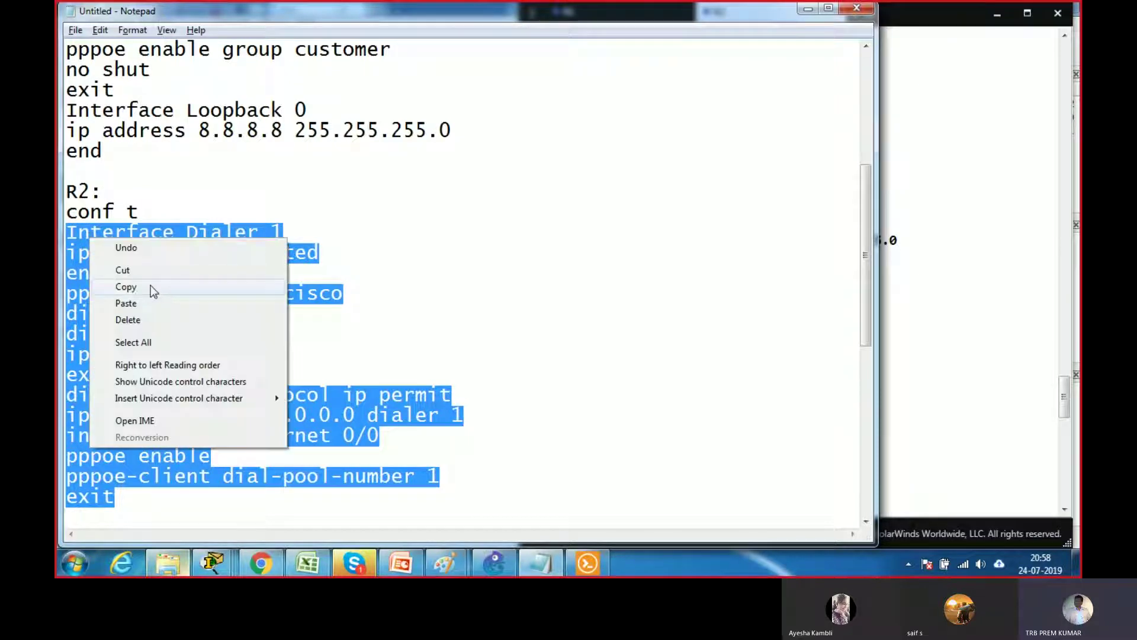
{"action": "left_click", "coordinate": [151, 287]}
{"action": "right_click", "coordinate": [969, 31]}
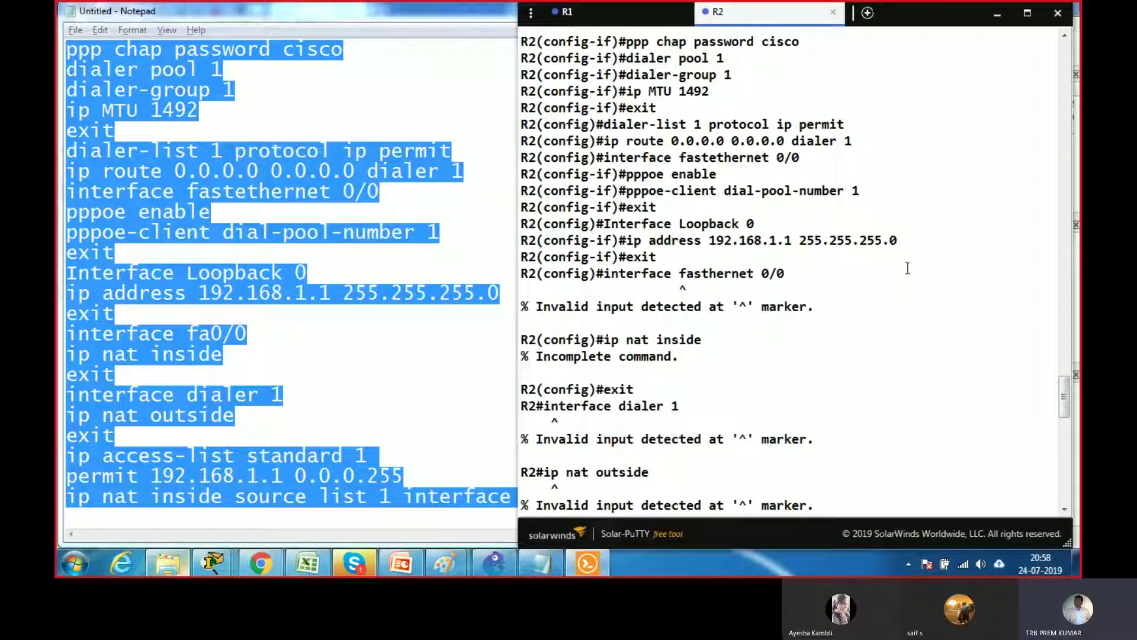
{"action": "right_click", "coordinate": [716, 481]}
{"action": "left_click_drag", "start_coordinate": [1067, 495], "coordinate": [1065, 410]}
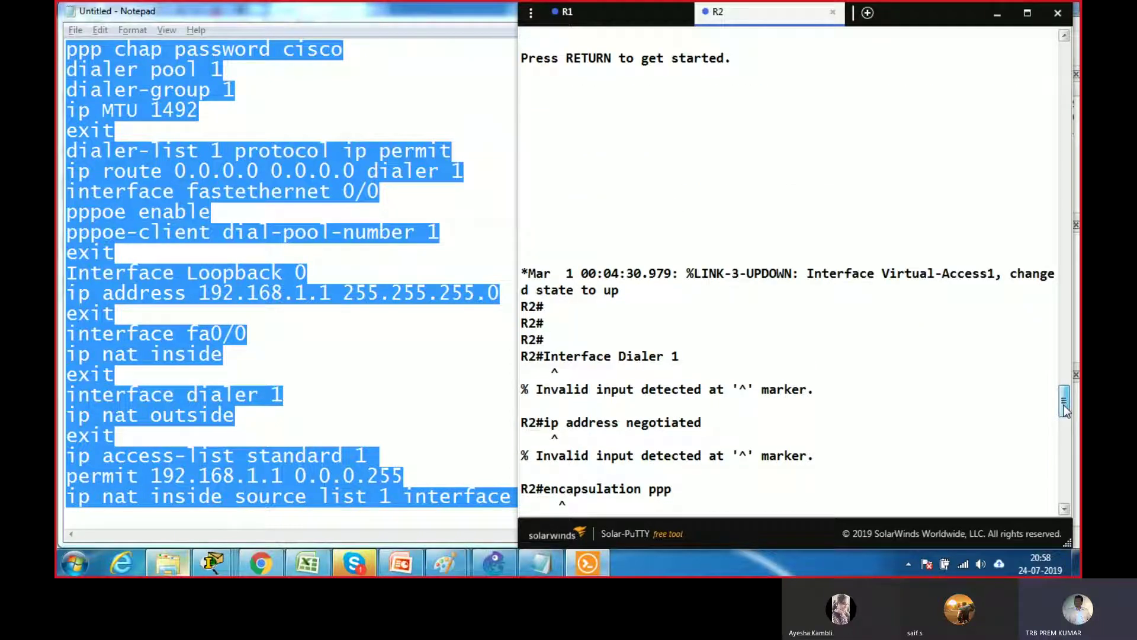
Copy the whole R2 block from Notepad, starting with conf t, and paste it at a fresh prompt in the R2 console
{"action": "left_click", "coordinate": [130, 277]}
{"action": "scroll", "coordinate": [131, 277], "scroll_direction": "up", "scroll_amount": 5}
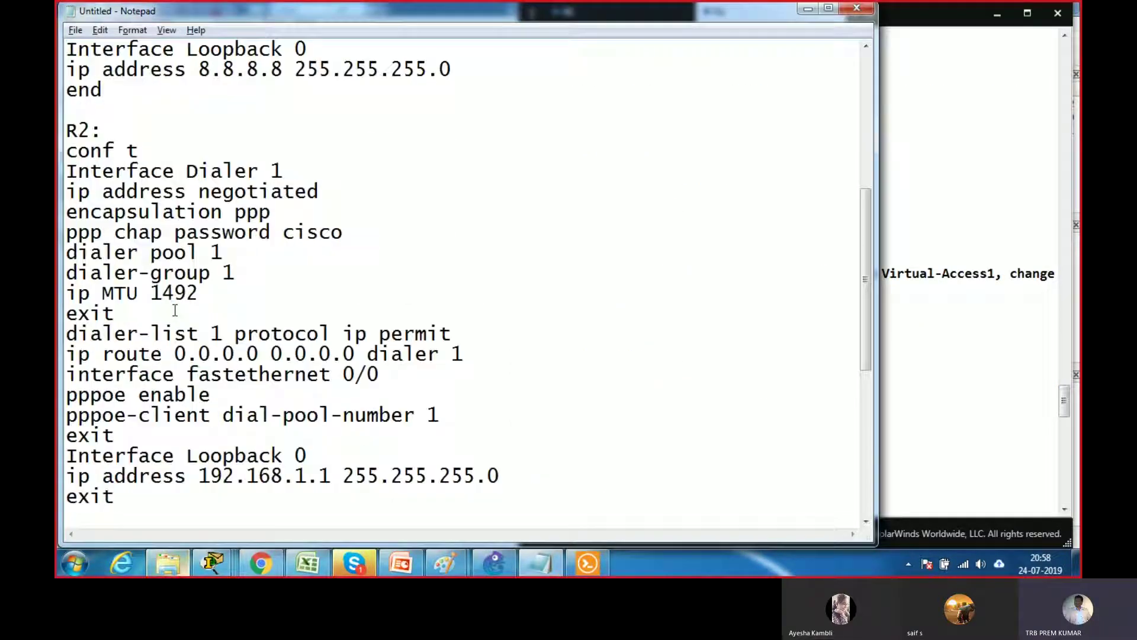
{"action": "left_click_drag", "start_coordinate": [66, 212], "coordinate": [730, 320]}
{"action": "right_click", "coordinate": [690, 318]}
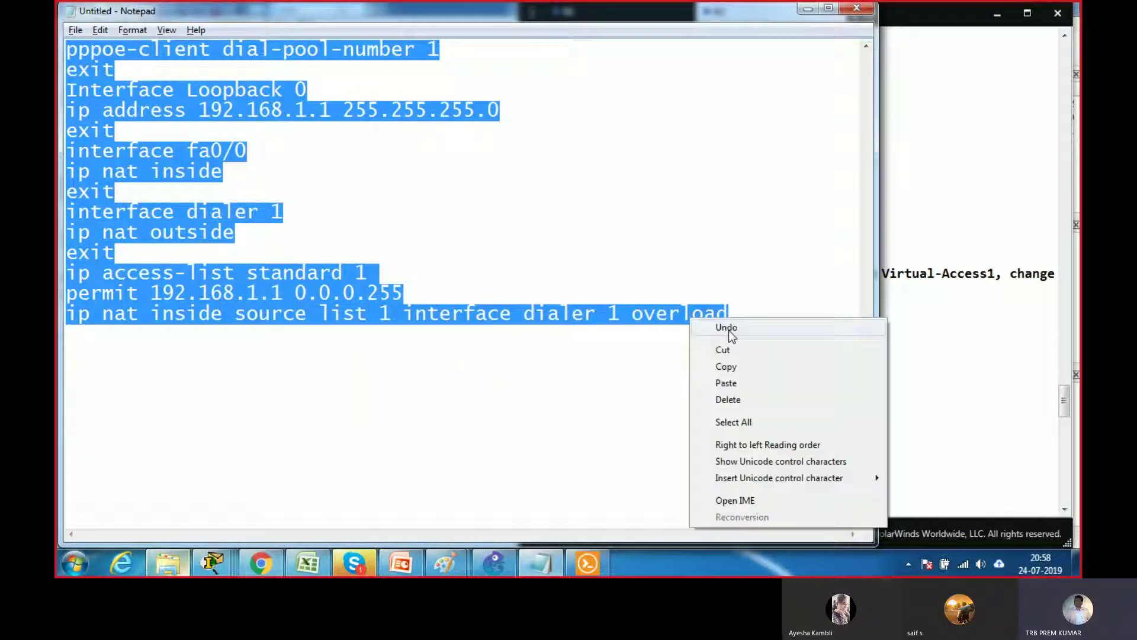
{"action": "left_click", "coordinate": [726, 368]}
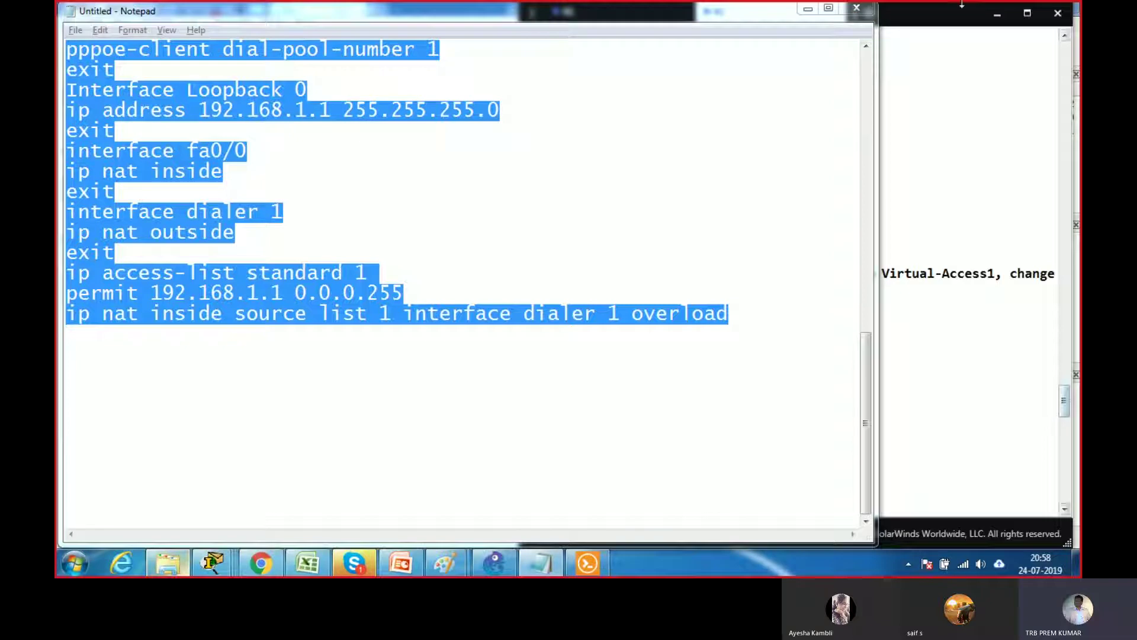
{"action": "left_click", "coordinate": [955, 28]}
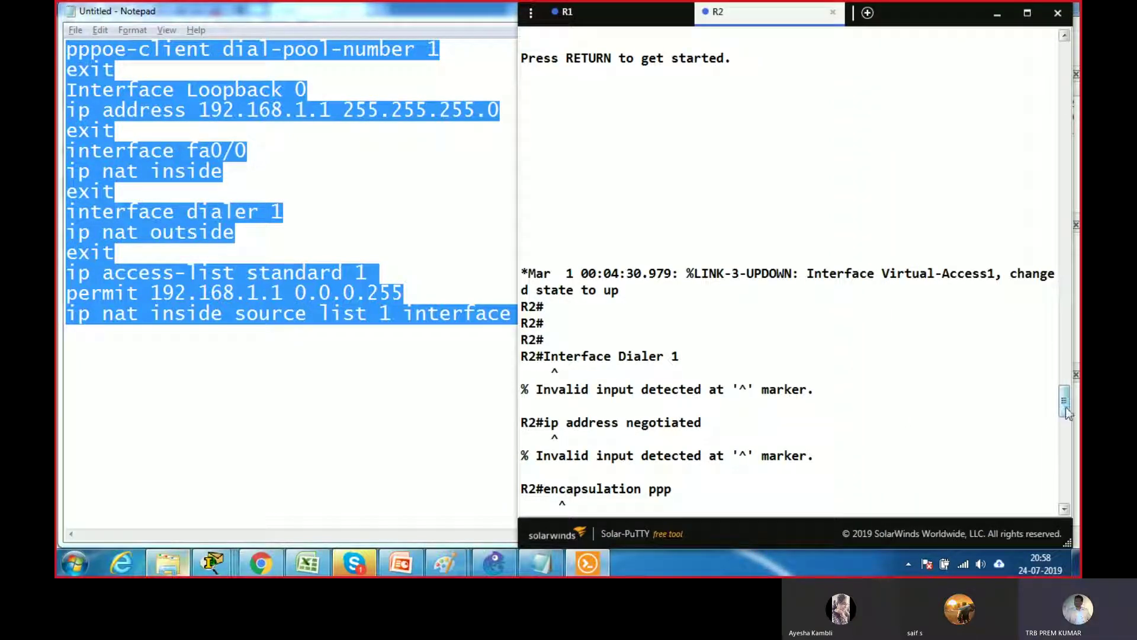
{"action": "key", "text": "Return"}
{"action": "right_click", "coordinate": [744, 501]}
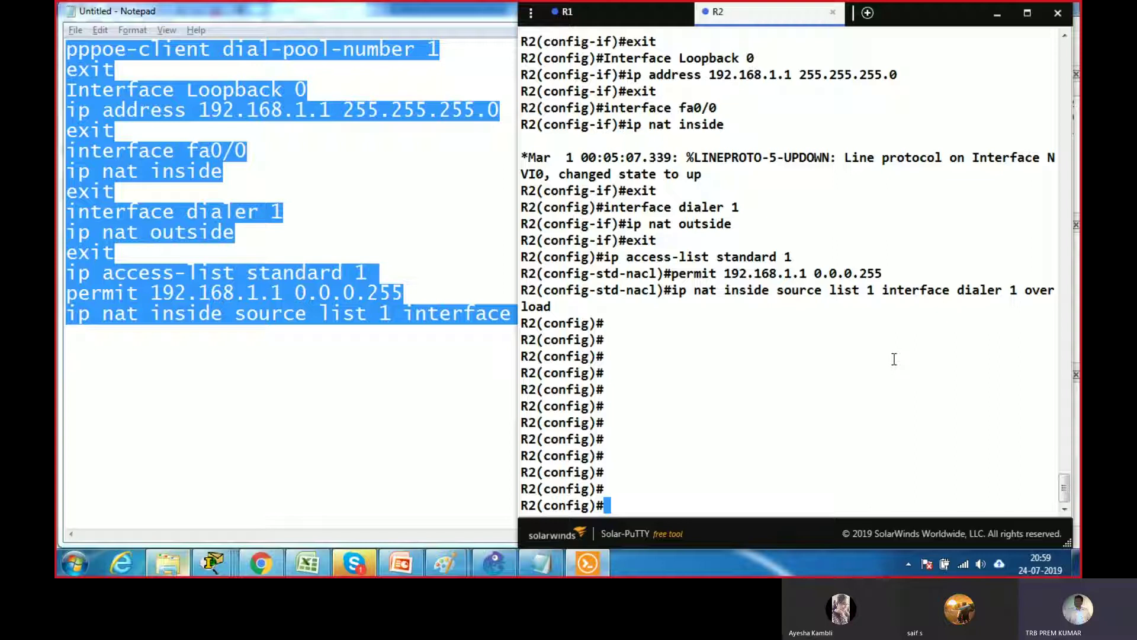
Append the lines end and ping 8.8.8.8 to the end of the R2 command block in Notepad
{"action": "left_click", "coordinate": [238, 346]}
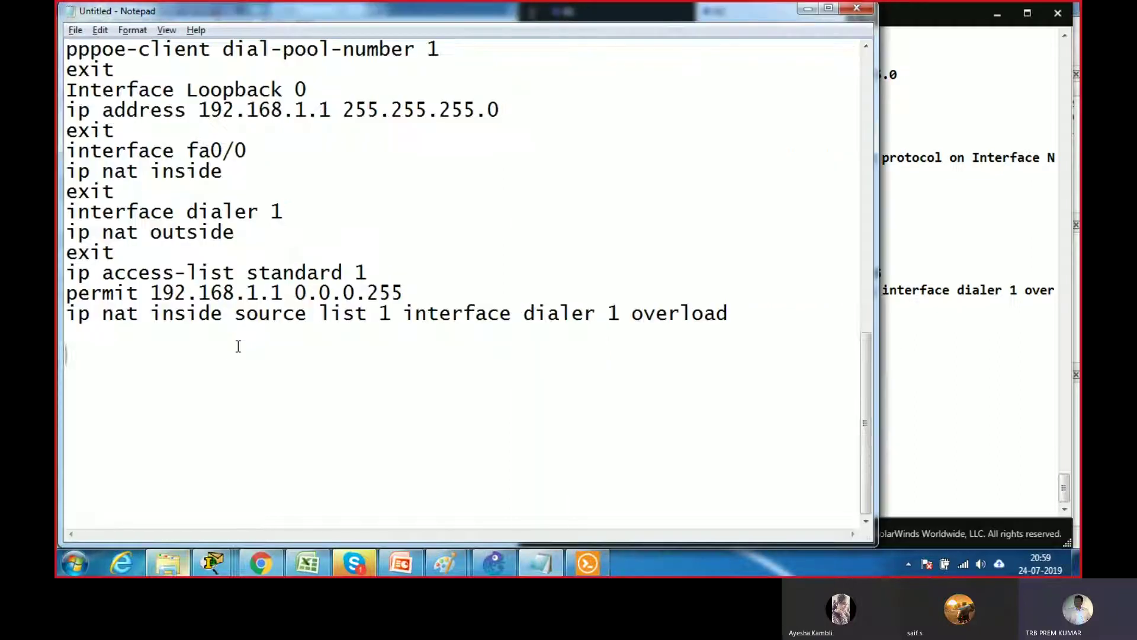
{"action": "type", "text": "end"}
{"action": "key", "text": "Return"}
{"action": "type", "text": "o"}
{"action": "key", "text": "BackSpace"}
{"action": "type", "text": "pping"}
{"action": "key", "text": "BackSpace"}
{"action": "key", "text": "BackSpace"}
{"action": "key", "text": "BackSpace"}
{"action": "key", "text": "BackSpace"}
{"action": "key", "text": "BackSpace"}
{"action": "key", "text": "BackSpace"}
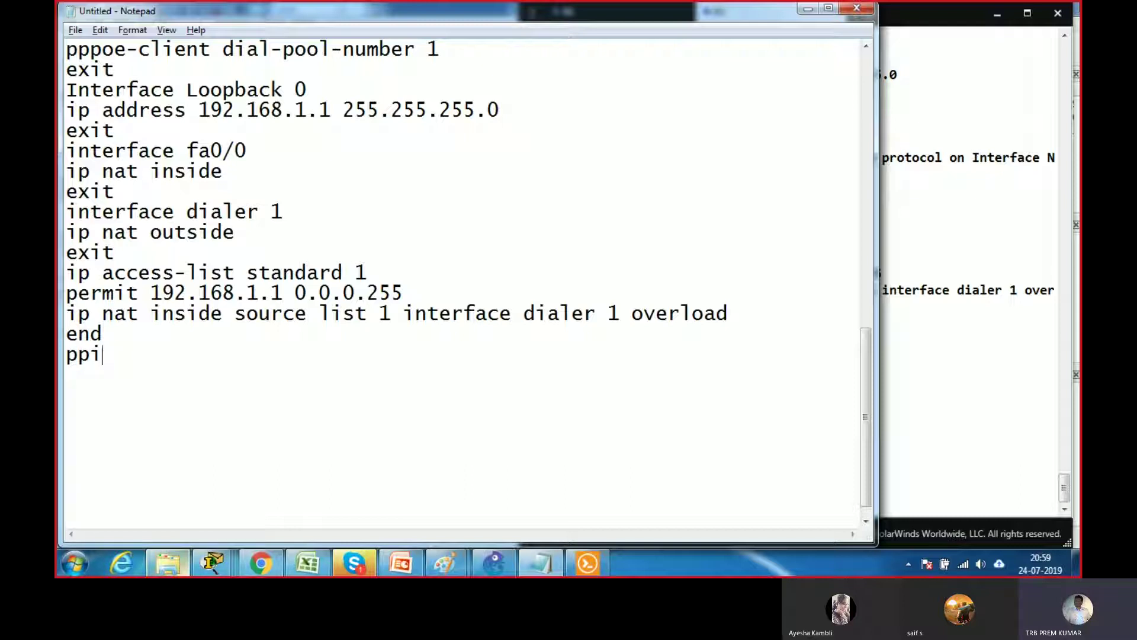
{"action": "type", "text": "ping 8.8.88"}
{"action": "key", "text": "BackSpace"}
{"action": "type", "text": ".8"}
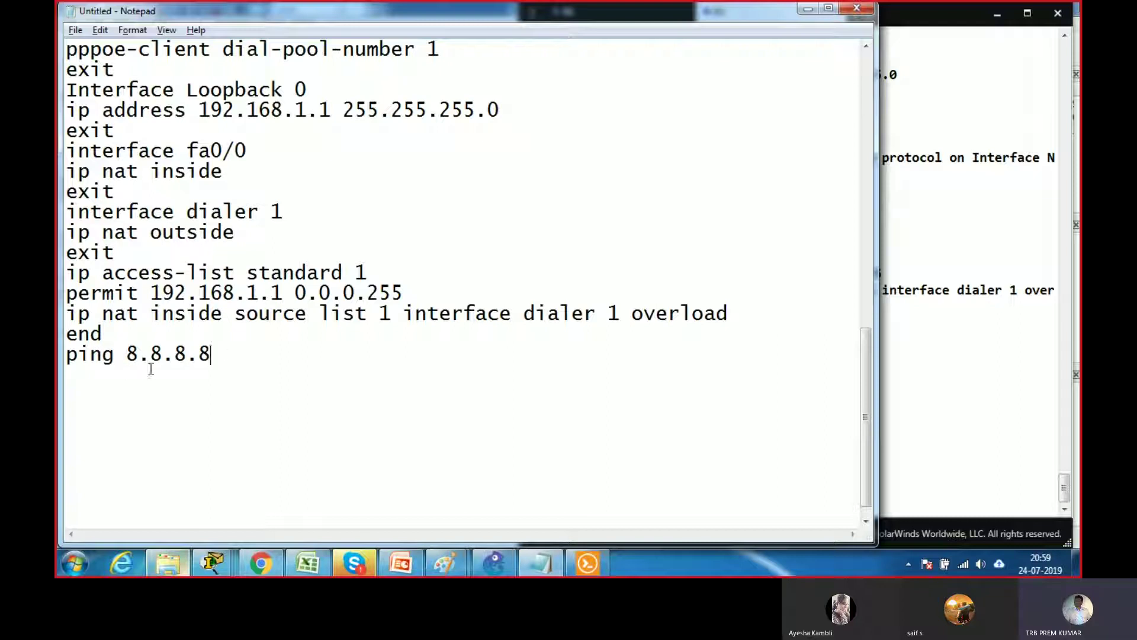
Leave configuration mode on R2 with end and test connectivity by running ping 8.8.8.8 twice
{"action": "left_click", "coordinate": [917, 406]}
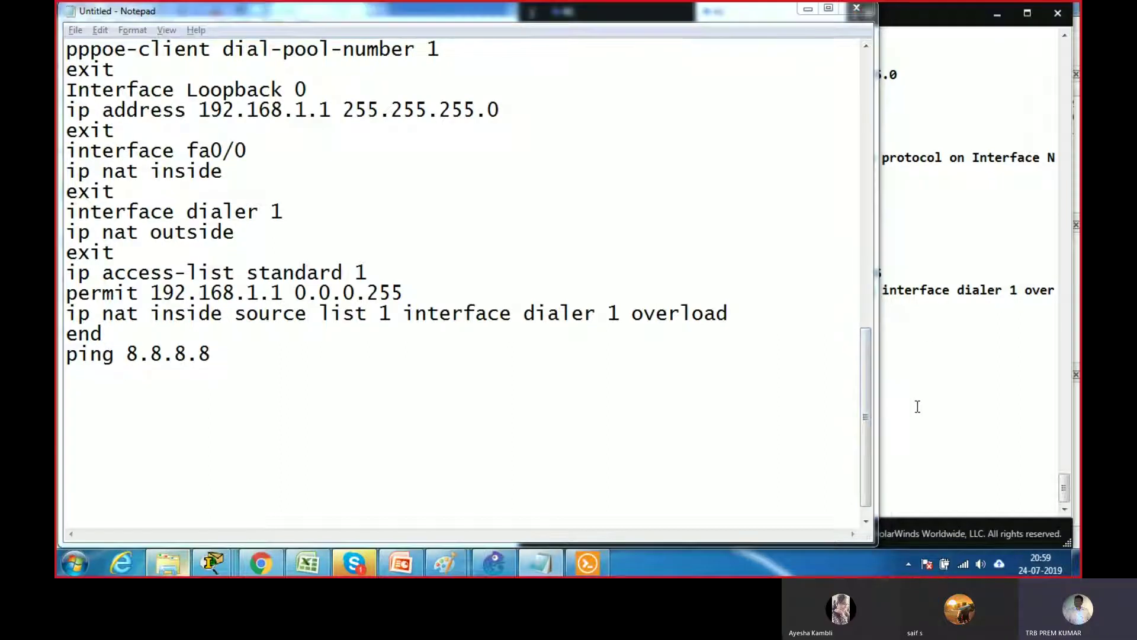
{"action": "left_click", "coordinate": [957, 15]}
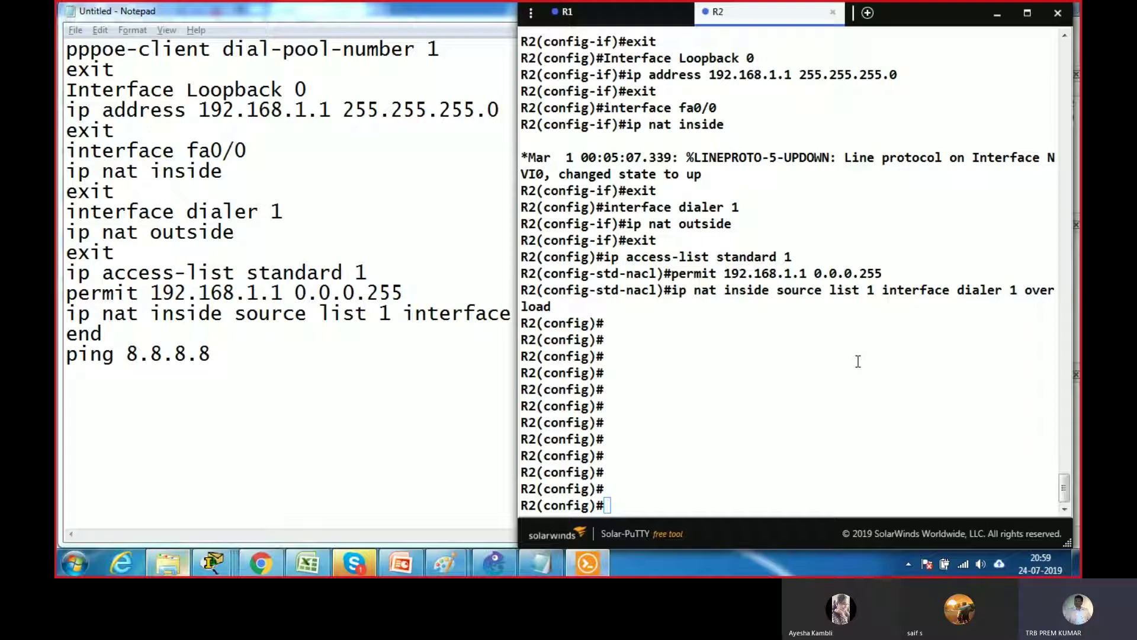
{"action": "type", "text": "end"}
{"action": "key", "text": "Return"}
{"action": "type", "text": "ping "}
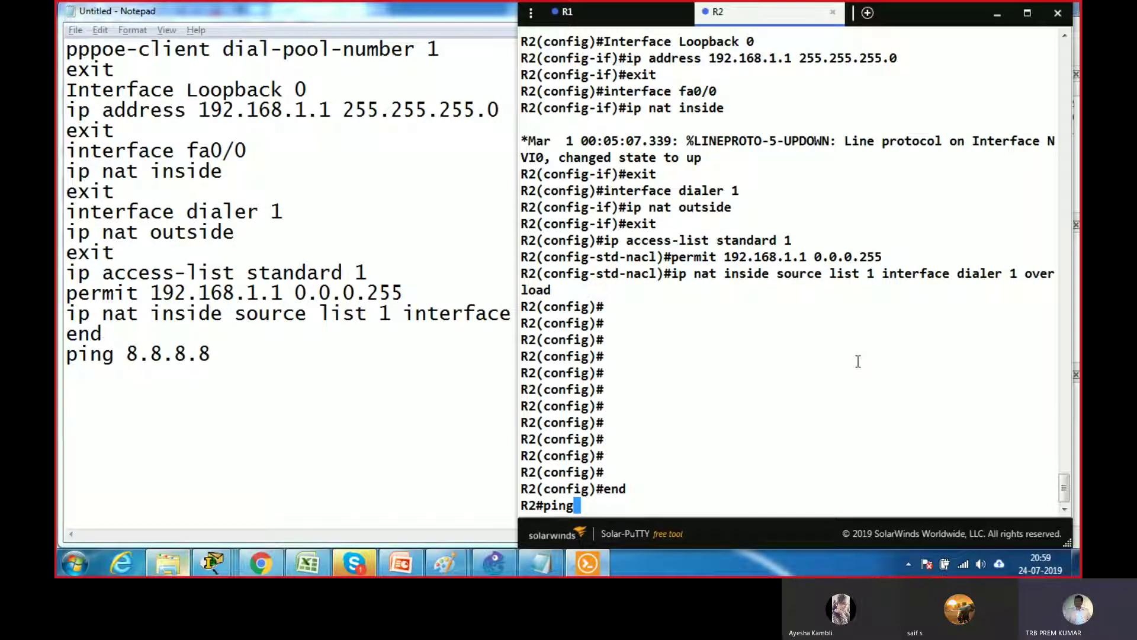
{"action": "type", "text": "8.8.8.8"}
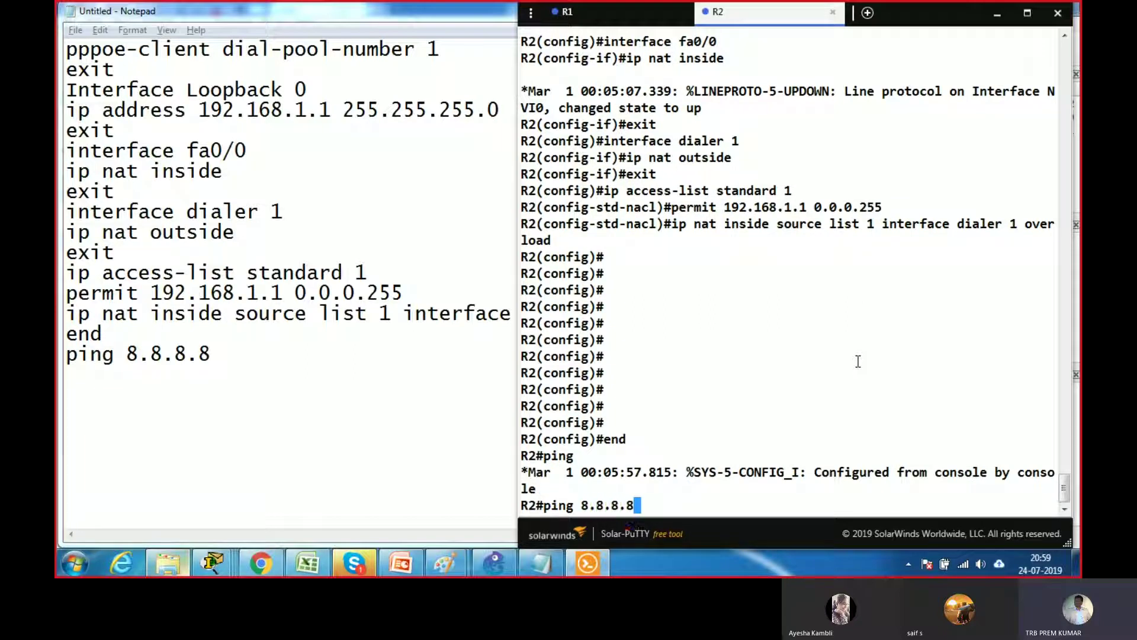
{"action": "key", "text": "Return"}
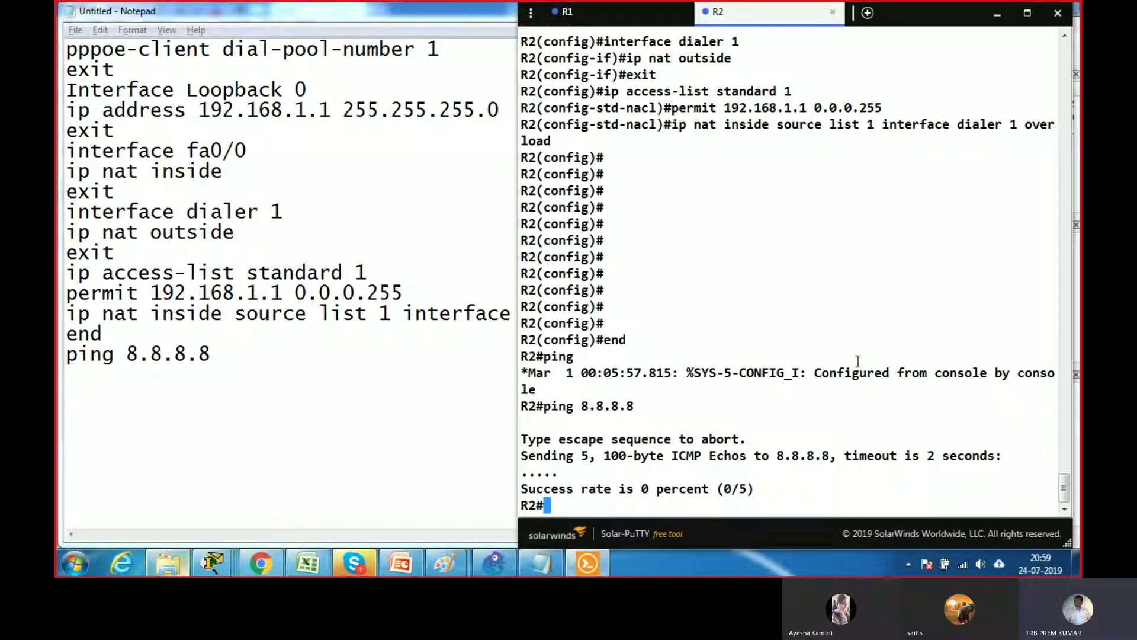
{"action": "key", "text": "Up"}
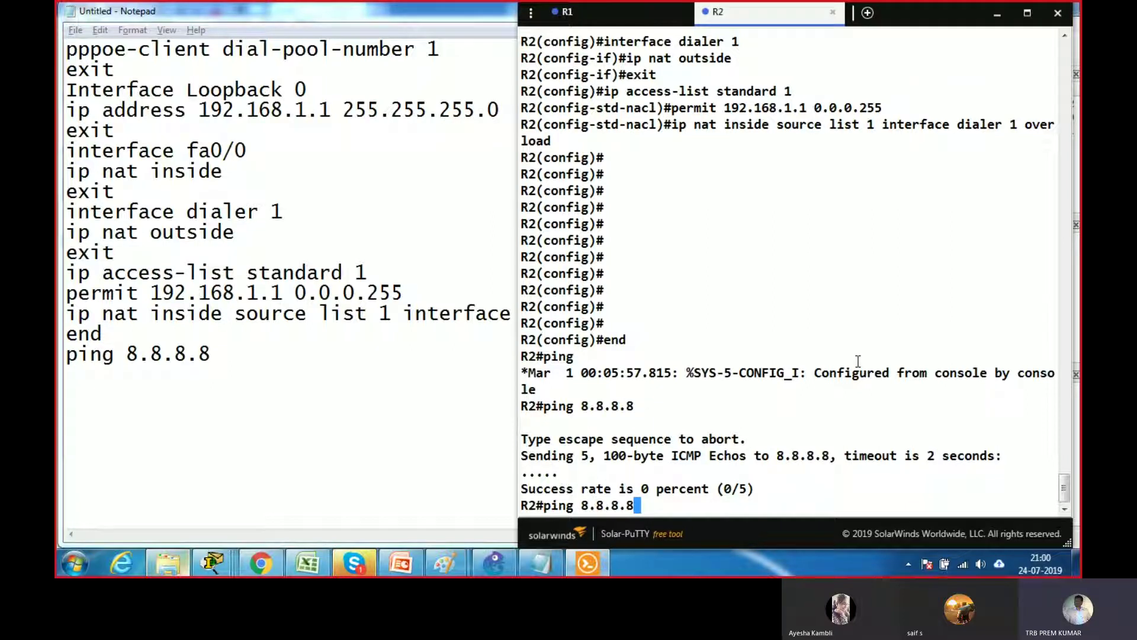
{"action": "key", "text": "Return"}
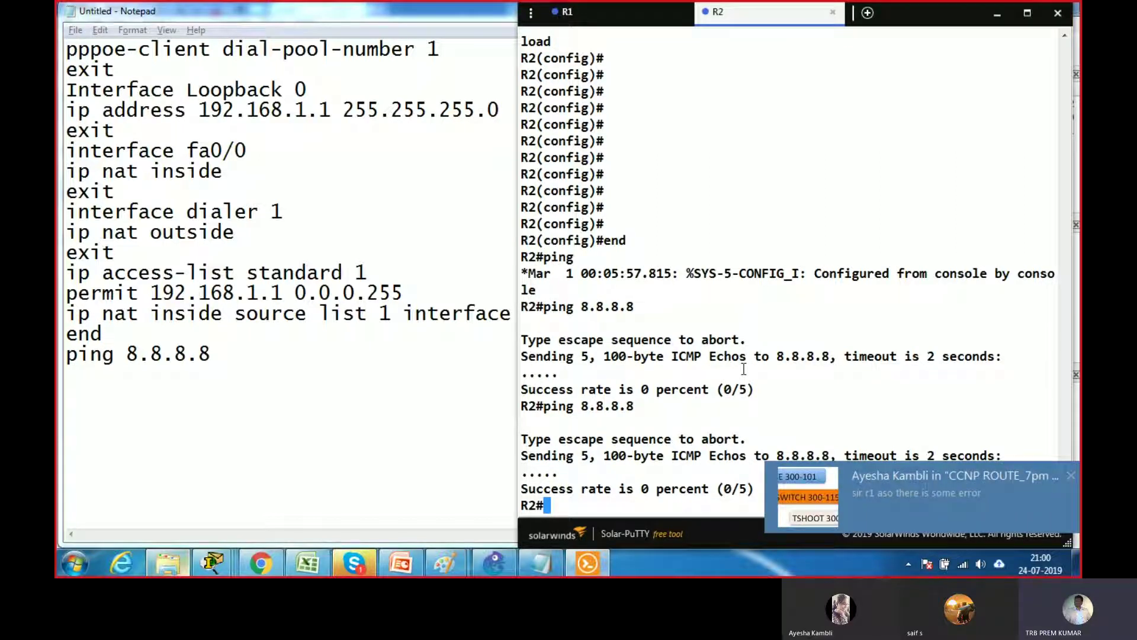
Review the R1 console output of the pasted configuration for rejected commands
{"action": "left_click", "coordinate": [642, 16]}
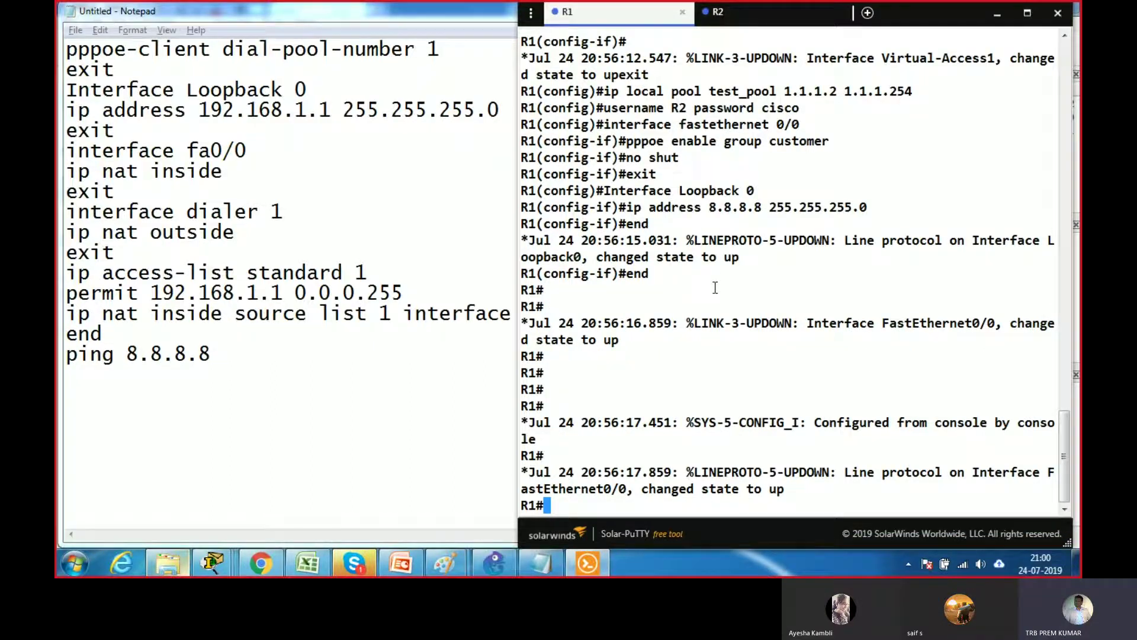
{"action": "scroll", "coordinate": [715, 287], "scroll_direction": "up", "scroll_amount": 9}
{"action": "scroll", "coordinate": [715, 288], "scroll_direction": "down", "scroll_amount": 5}
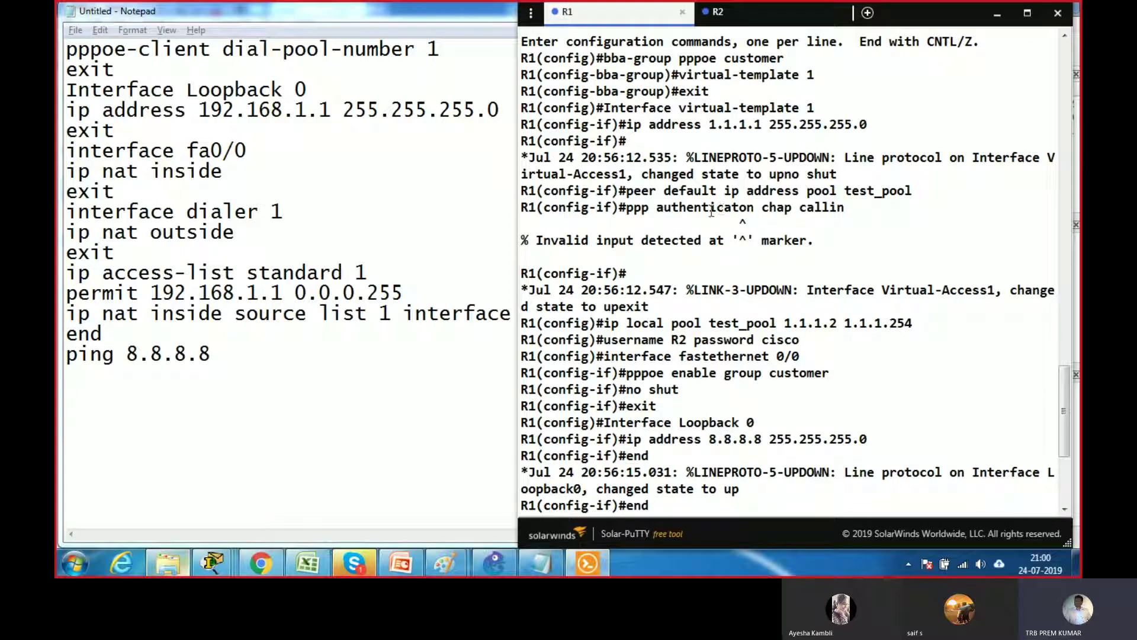
{"action": "key", "text": "Return"}
{"action": "key", "text": "Return"}
{"action": "key", "text": "Return"}
{"action": "key", "text": "Return"}
{"action": "key", "text": "Return"}
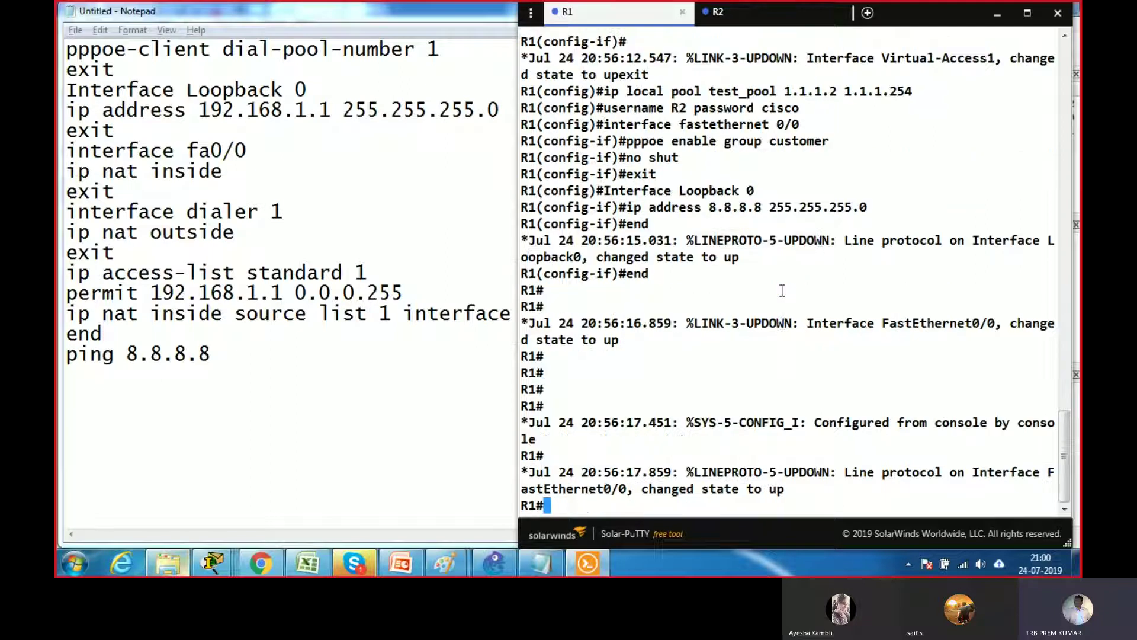
{"action": "left_click", "coordinate": [322, 341]}
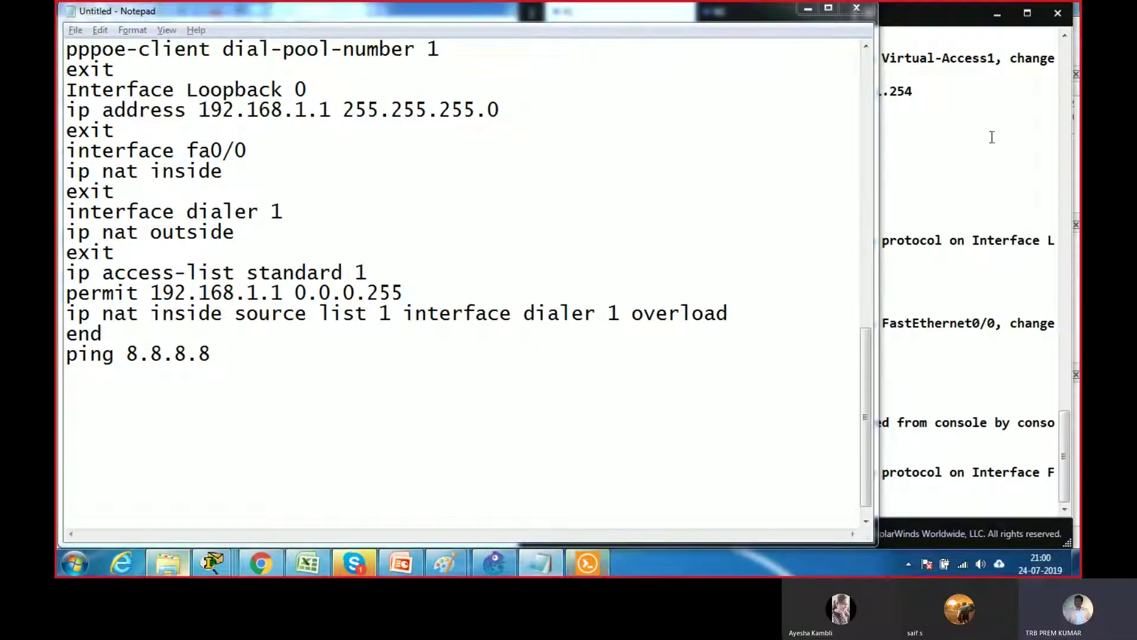
{"action": "left_click", "coordinate": [943, 21]}
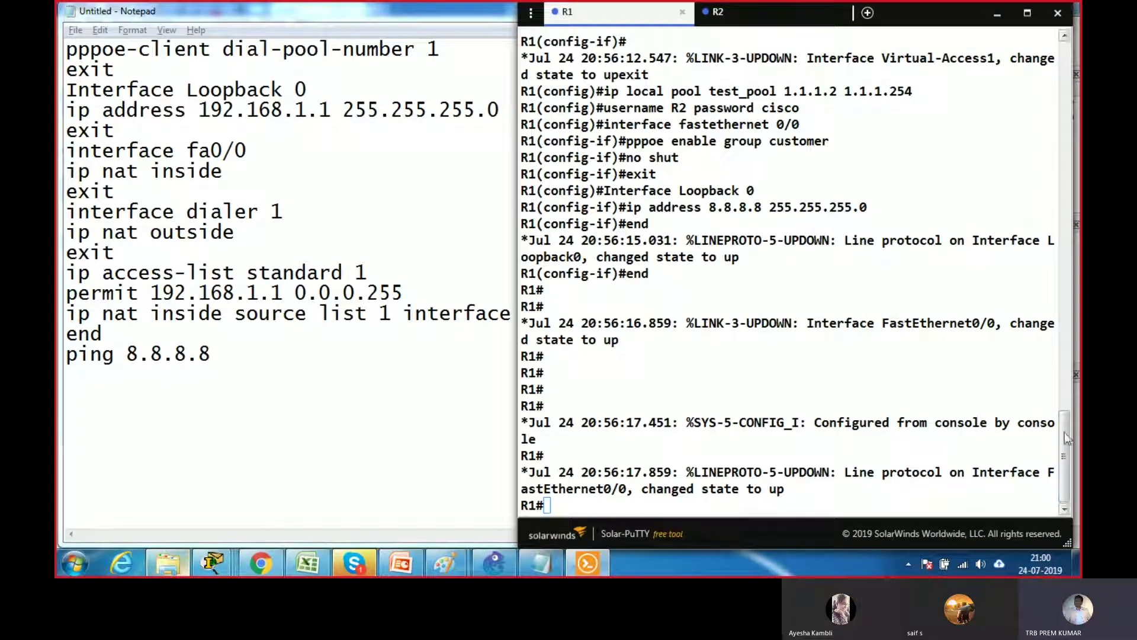
{"action": "scroll", "coordinate": [1070, 384], "scroll_direction": "up", "scroll_amount": 7}
{"action": "type", "text": "Interface Loopback 0 ip address 8.8.8.8 255.255.255.0 end"}
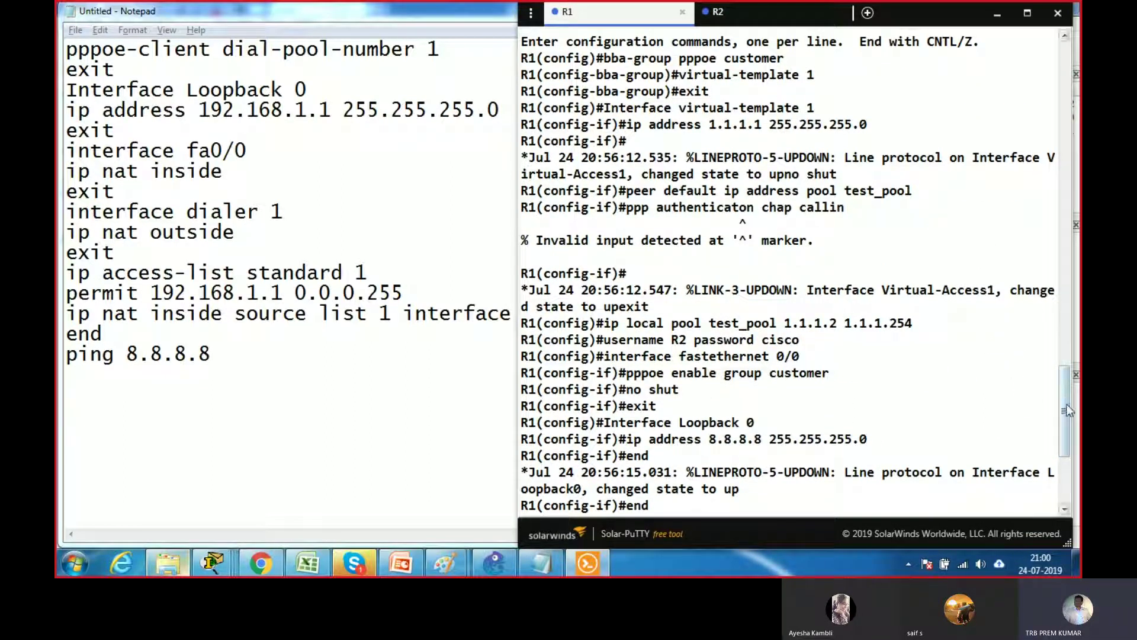
{"action": "key", "text": "Return"}
{"action": "key", "text": "Return"}
{"action": "key", "text": "Return"}
{"action": "key", "text": "Return"}
{"action": "key", "text": "Return"}
{"action": "key", "text": "Return"}
{"action": "key", "text": "Return"}
{"action": "scroll", "coordinate": [1069, 450], "scroll_direction": "up", "scroll_amount": 4}
Correct the misspelled authentication line in Notepad's R1 block to ppp authentication chap callin
{"action": "left_click", "coordinate": [268, 235]}
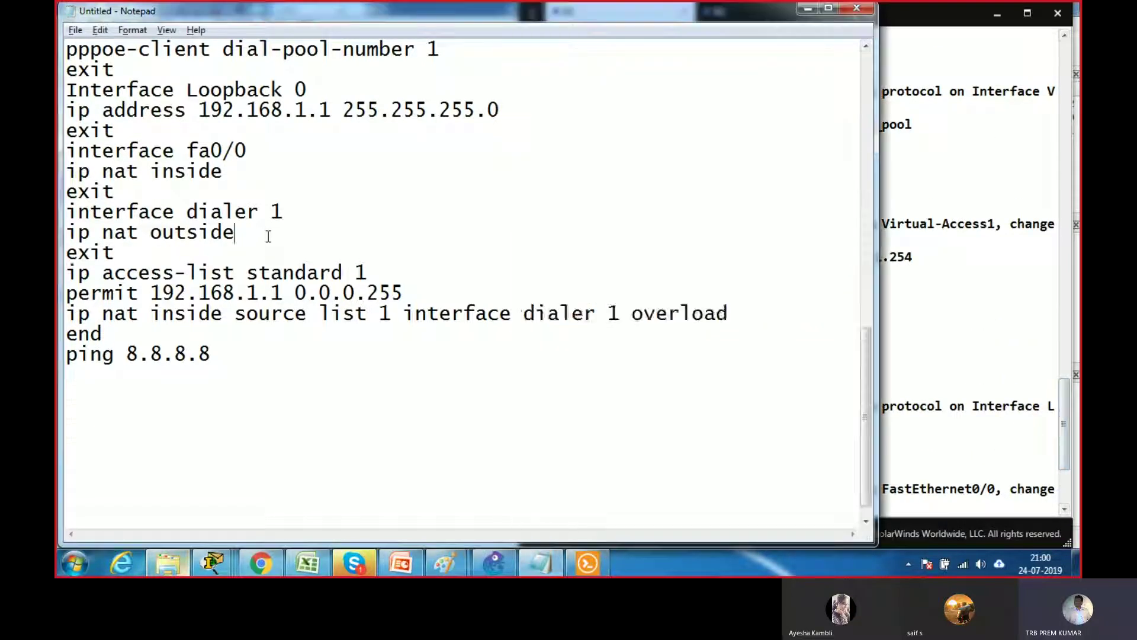
{"action": "scroll", "coordinate": [268, 235], "scroll_direction": "up", "scroll_amount": 10}
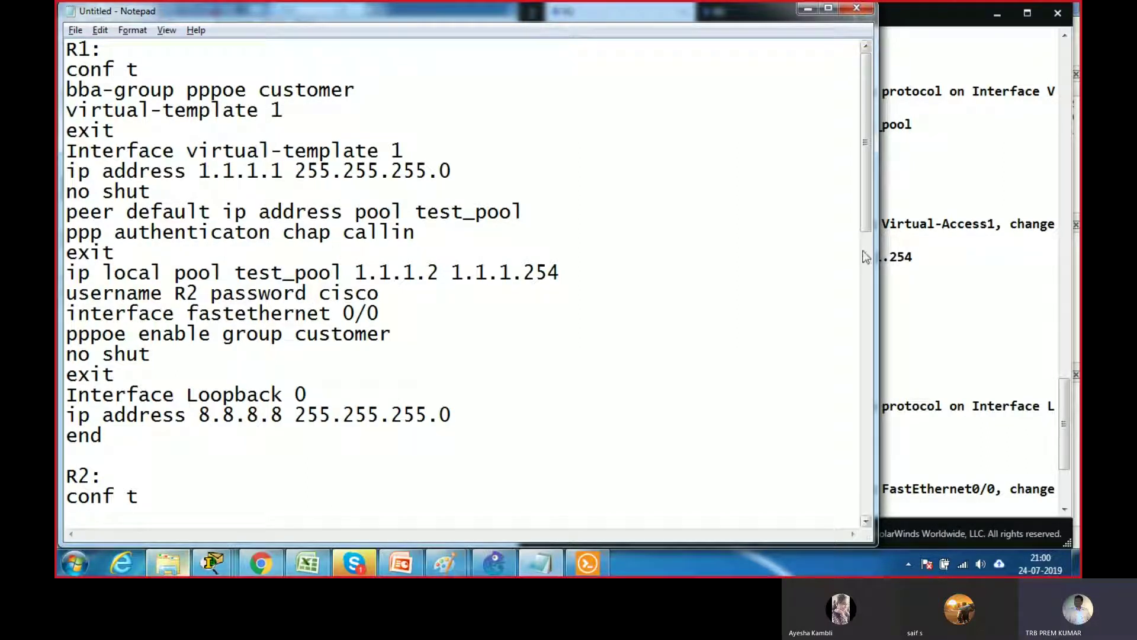
{"action": "left_click", "coordinate": [910, 262]}
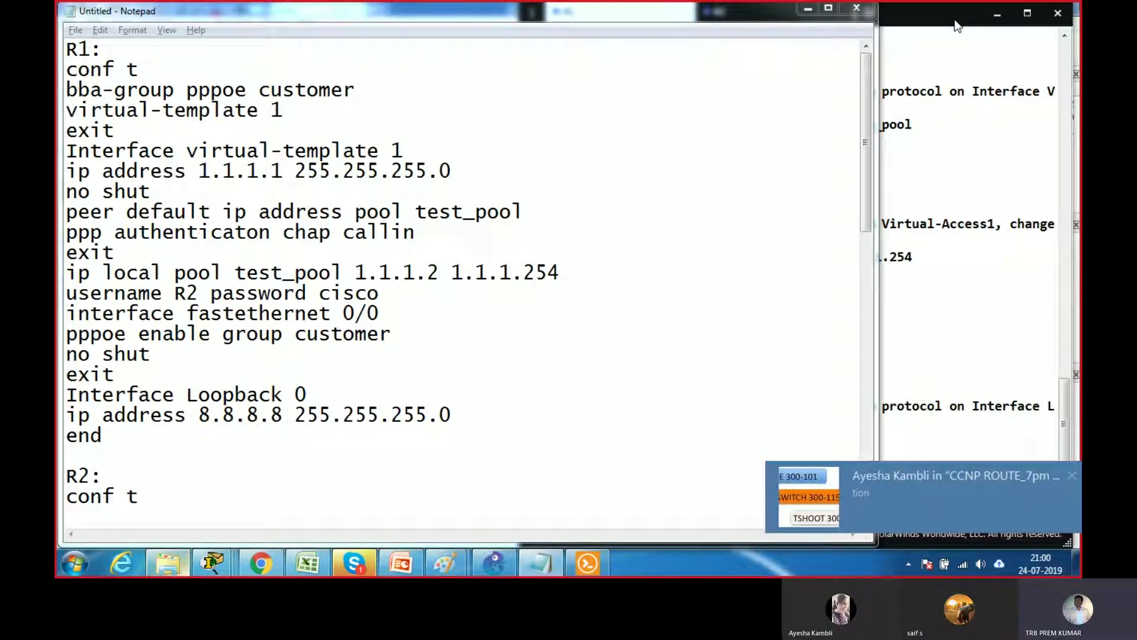
{"action": "left_click", "coordinate": [272, 232]}
{"action": "key", "text": "Left"}
{"action": "key", "text": "Left"}
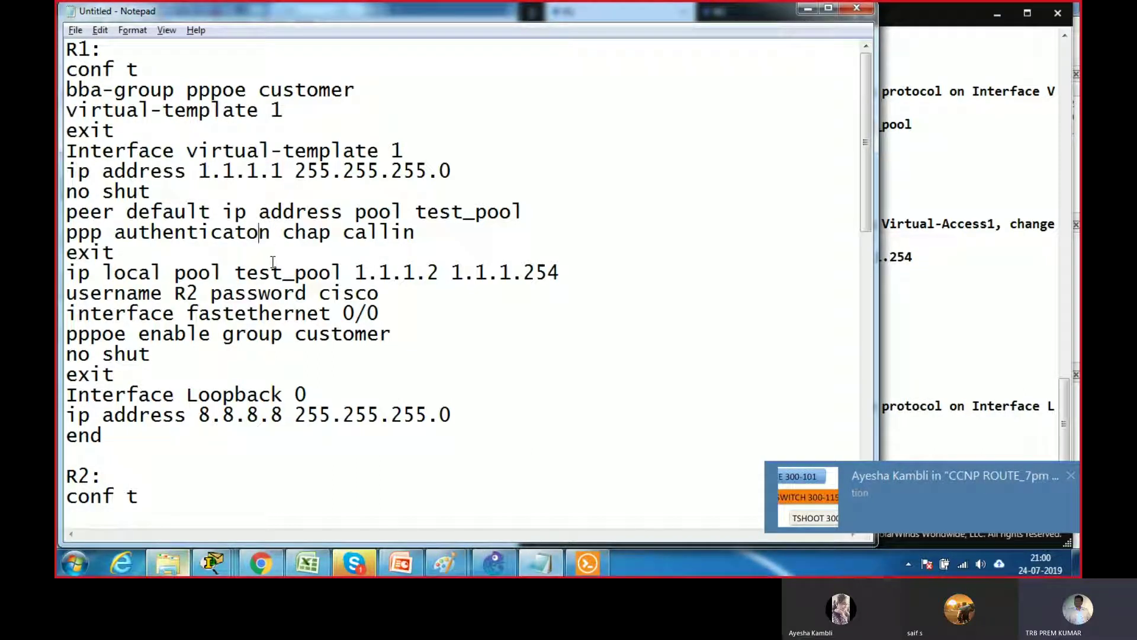
{"action": "type", "text": "i"}
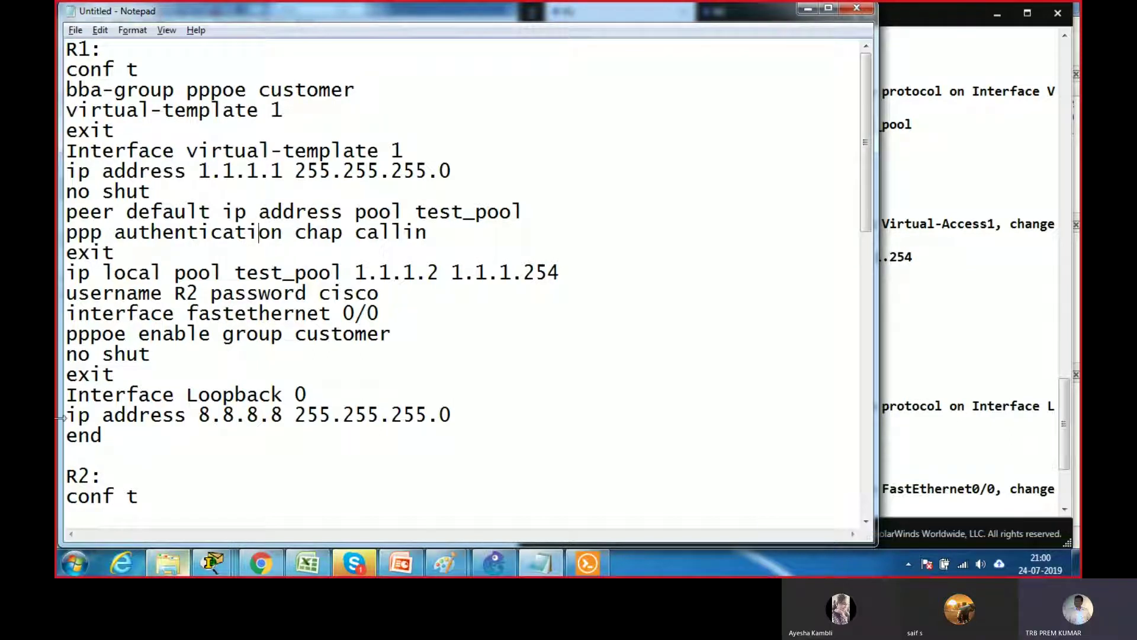
Copy the corrected R1 block, conf t to end including the username password line, from Notepad and run it at a fresh R1 prompt
{"action": "left_click_drag", "start_coordinate": [101, 437], "coordinate": [66, 70]}
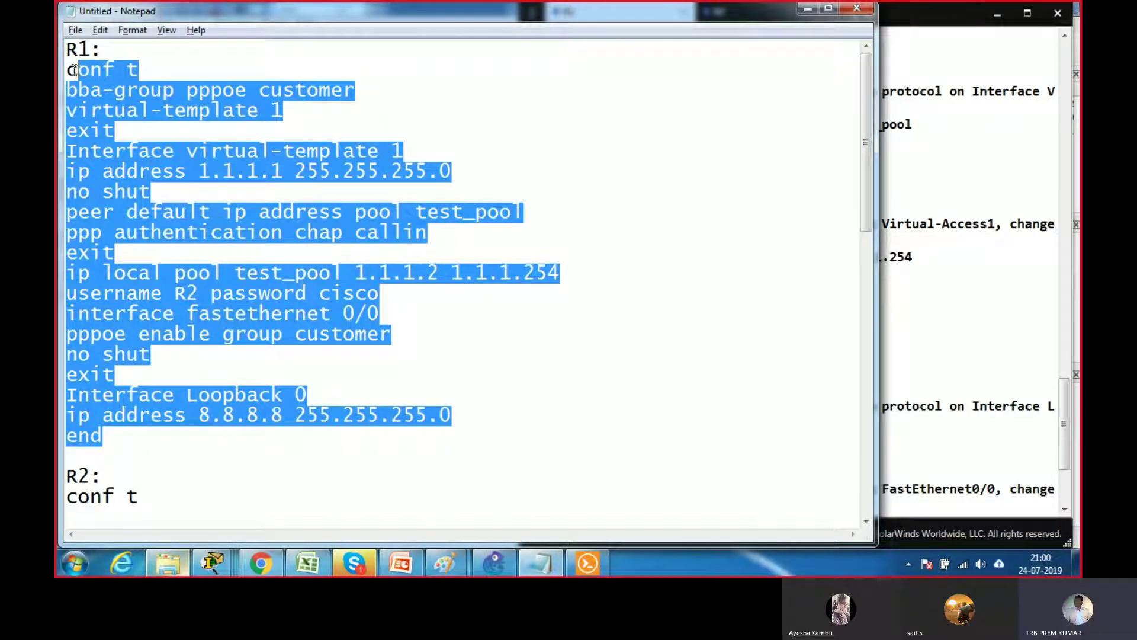
{"action": "right_click", "coordinate": [97, 94]}
{"action": "left_click", "coordinate": [133, 145]}
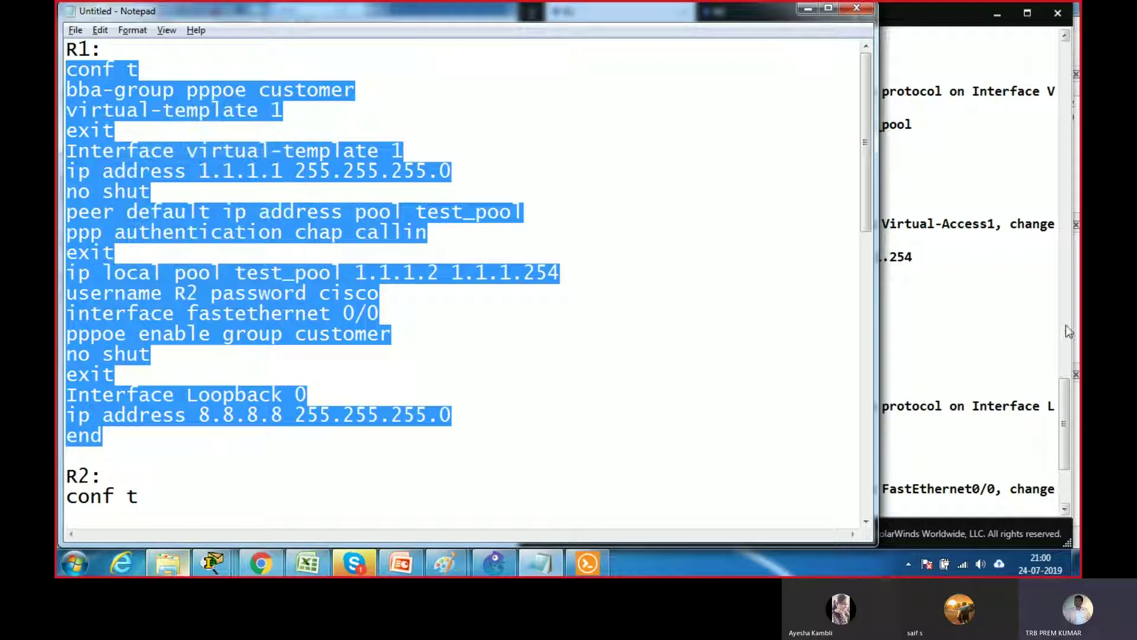
{"action": "left_click", "coordinate": [969, 350]}
{"action": "scroll", "coordinate": [969, 349], "scroll_direction": "up", "scroll_amount": 2}
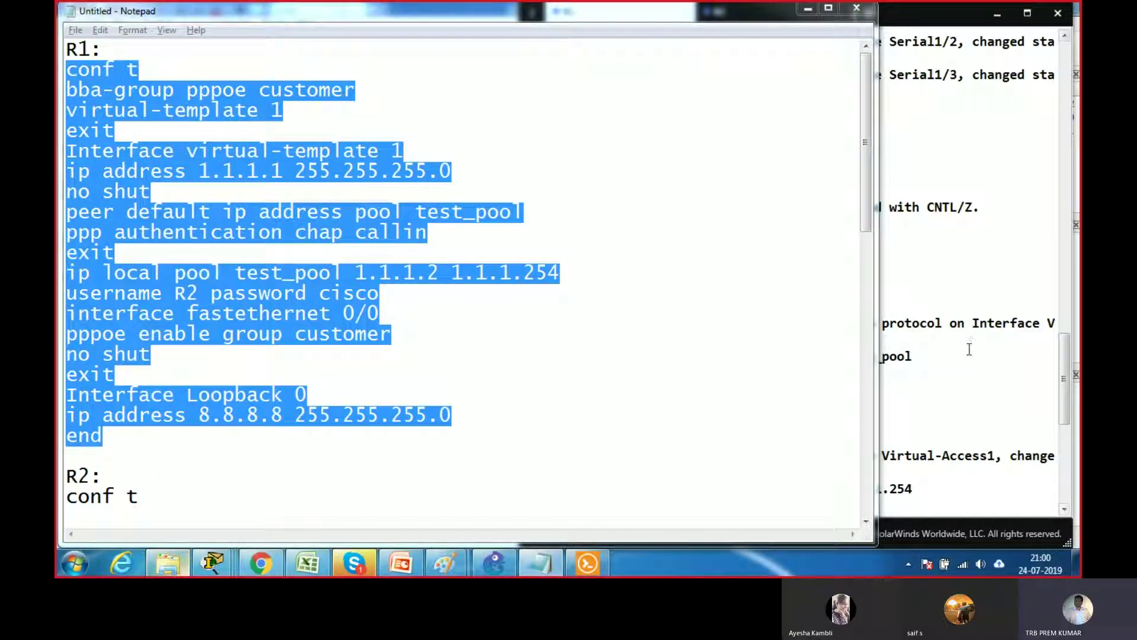
{"action": "left_click", "coordinate": [967, 34]}
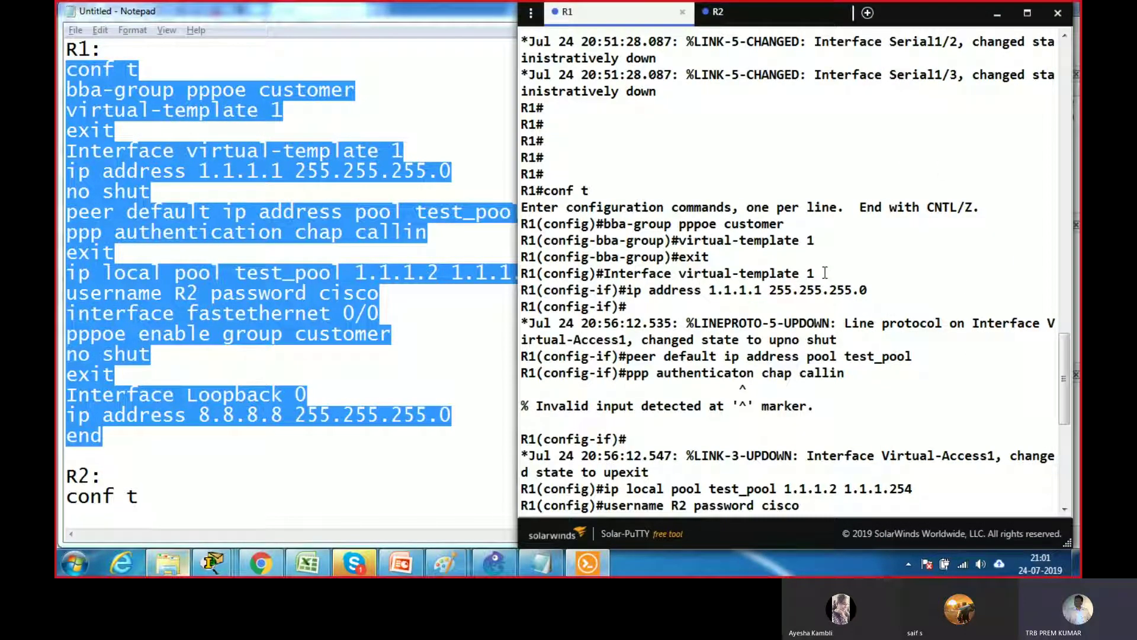
{"action": "scroll", "coordinate": [854, 356], "scroll_direction": "down", "scroll_amount": 8}
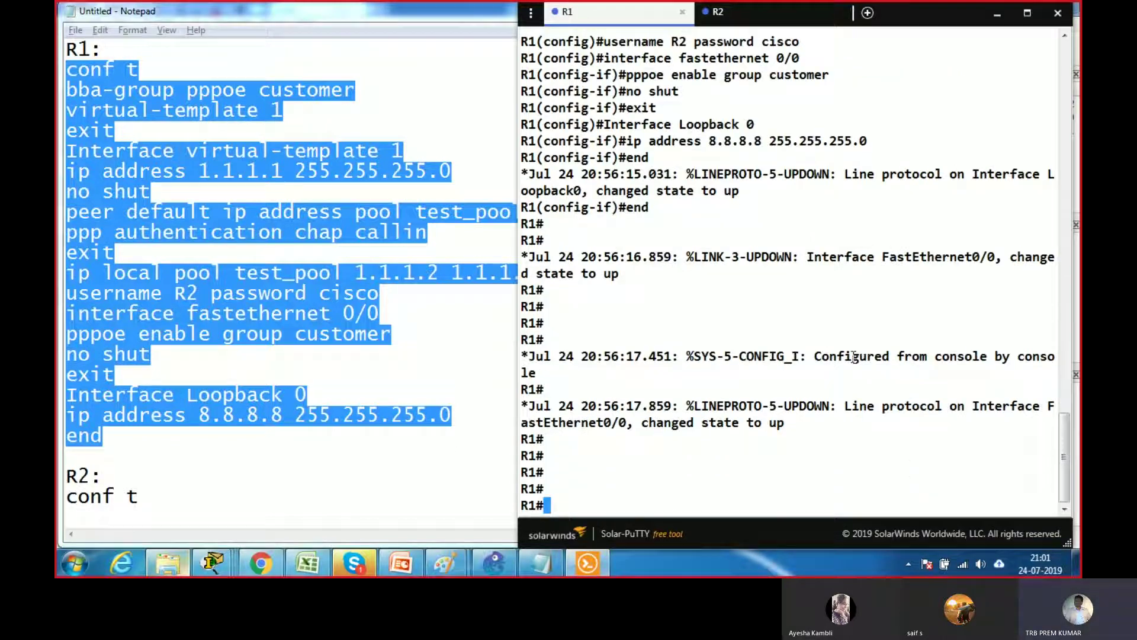
{"action": "right_click", "coordinate": [753, 450]}
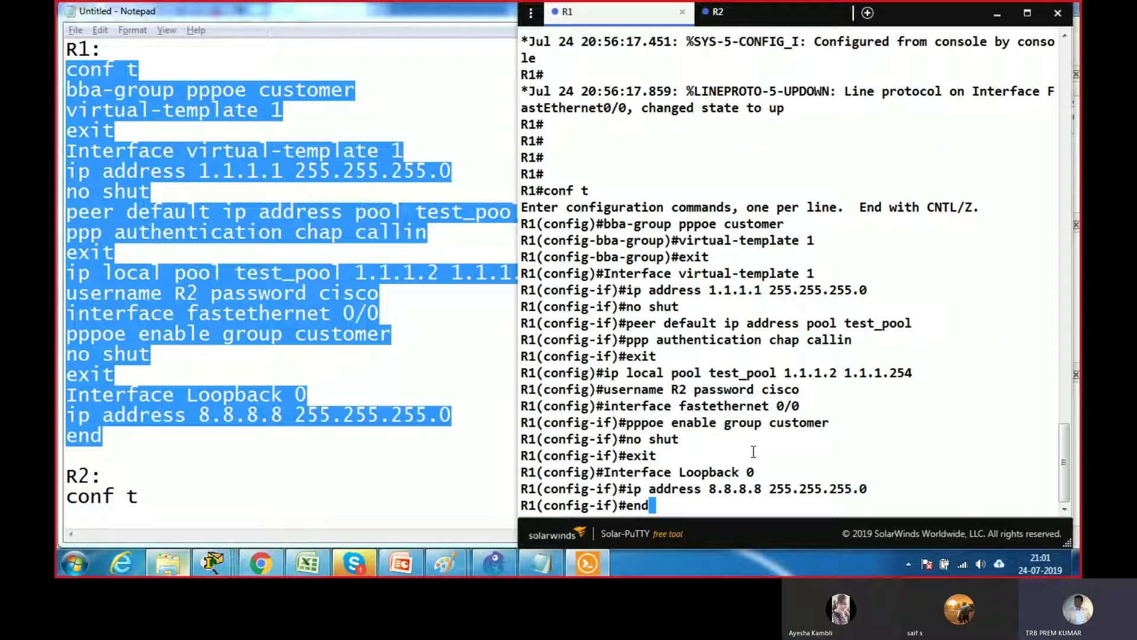
{"action": "key", "text": "Return"}
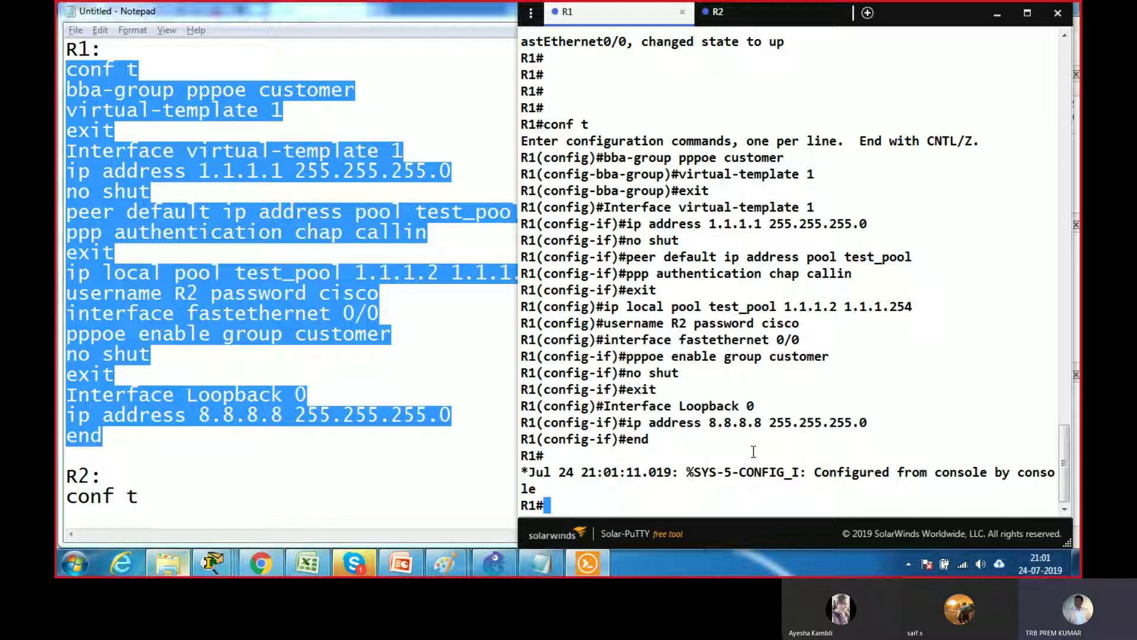
Repeat the ping to 8.8.8.8 from the R2 console
{"action": "left_click", "coordinate": [770, 24]}
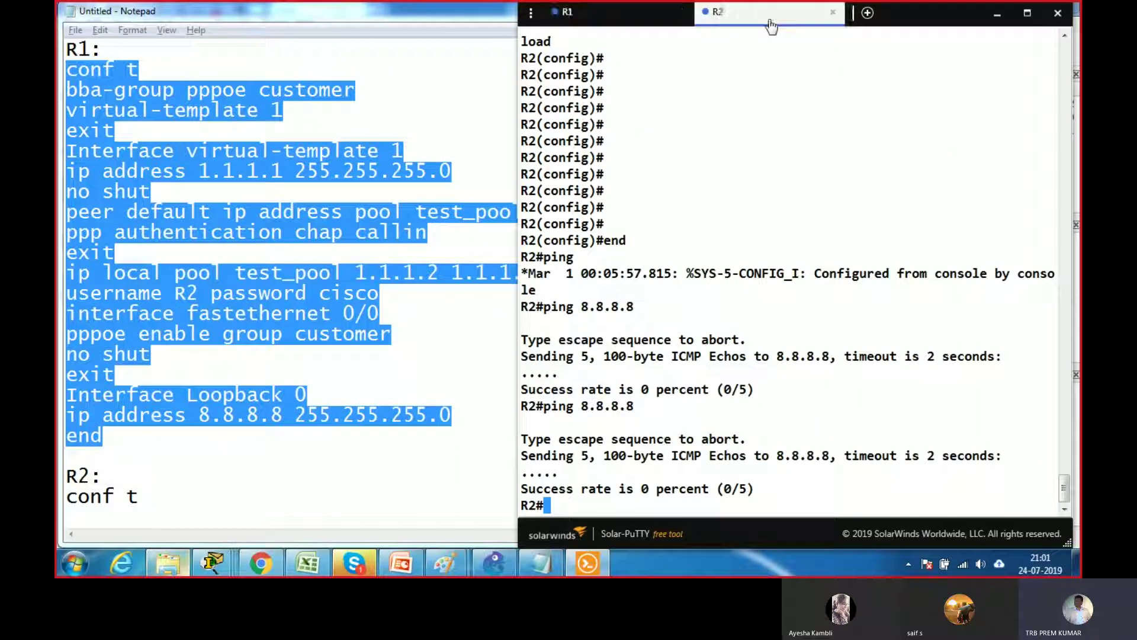
{"action": "key", "text": "Up"}
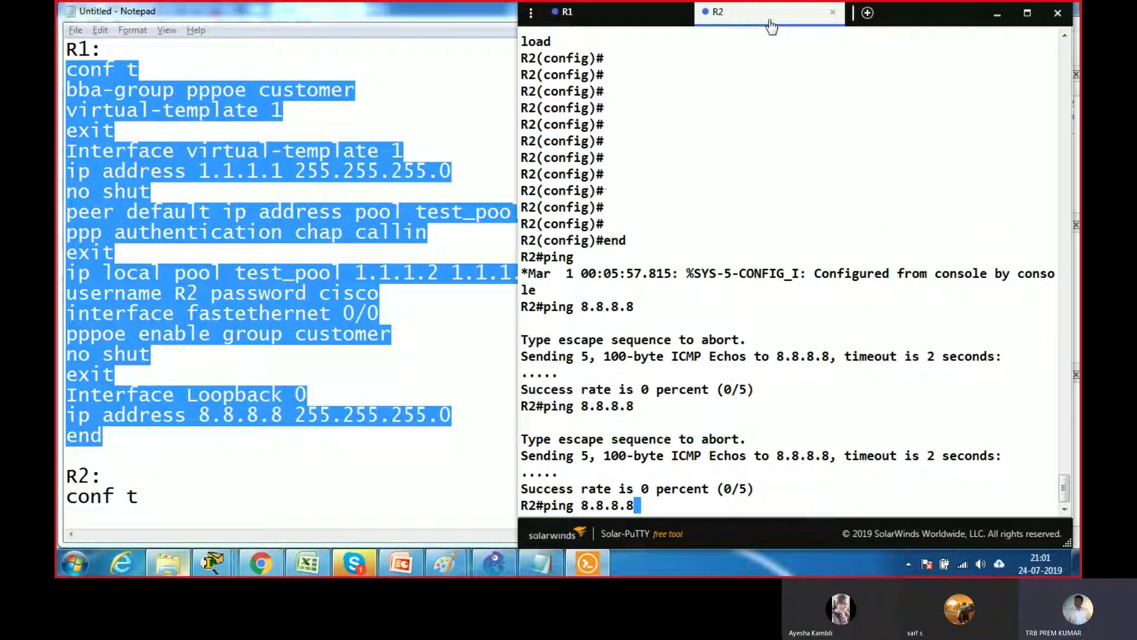
{"action": "key", "text": "Return"}
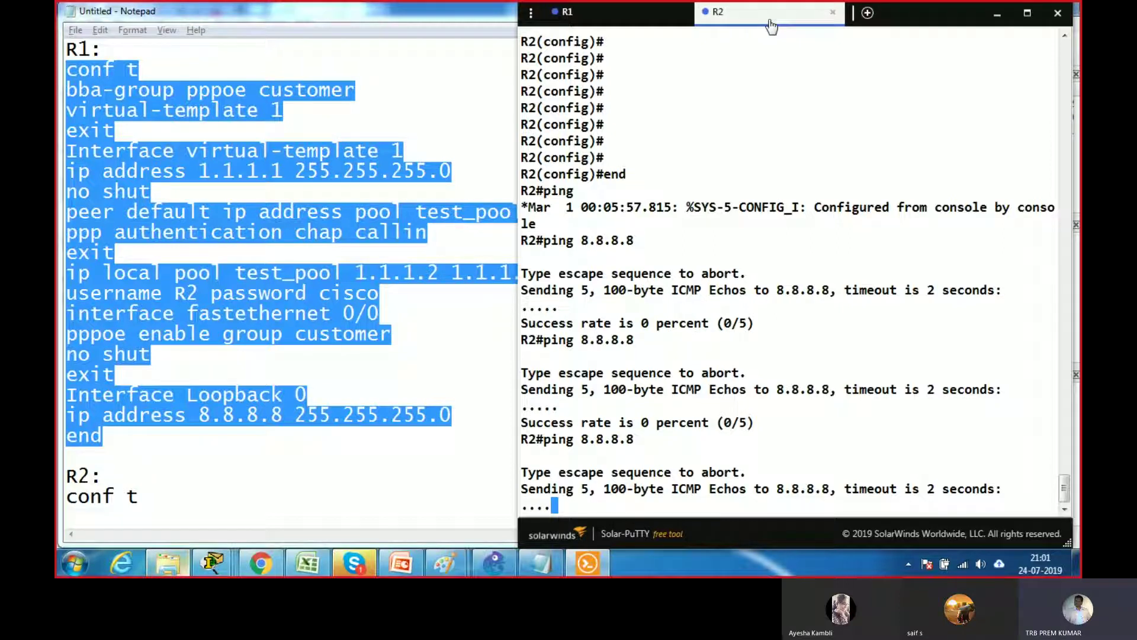
Run show ip interface b on R2 to list its interface status and addresses
{"action": "type", "text": "so"}
{"action": "key", "text": "BackSpace"}
{"action": "type", "text": "how ip o"}
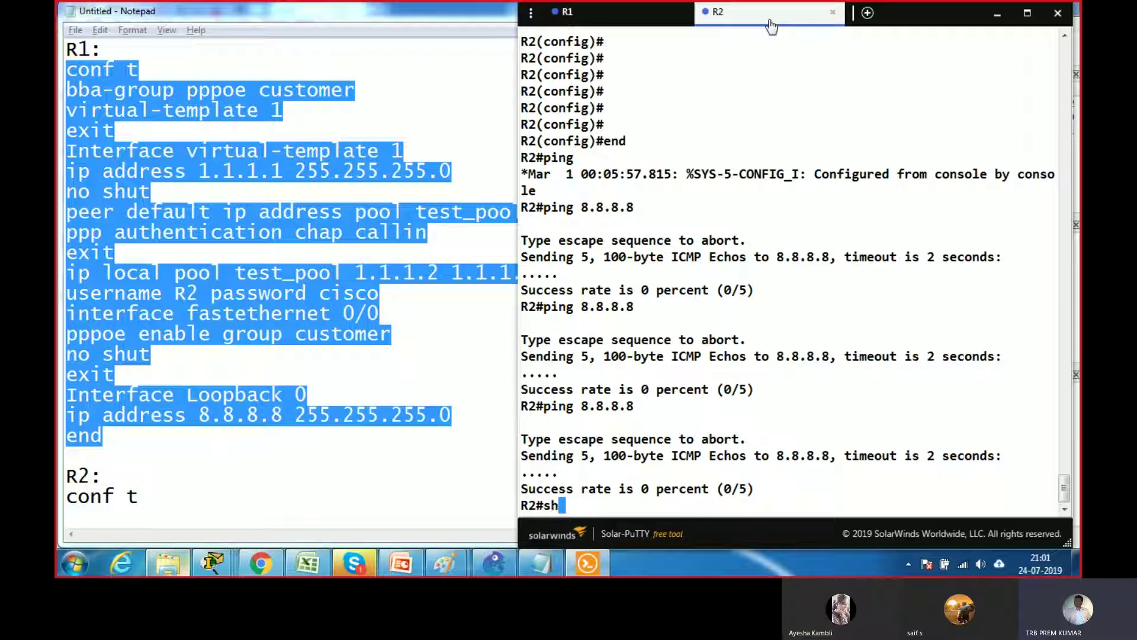
{"action": "key", "text": "BackSpace"}
{"action": "type", "text": "int"}
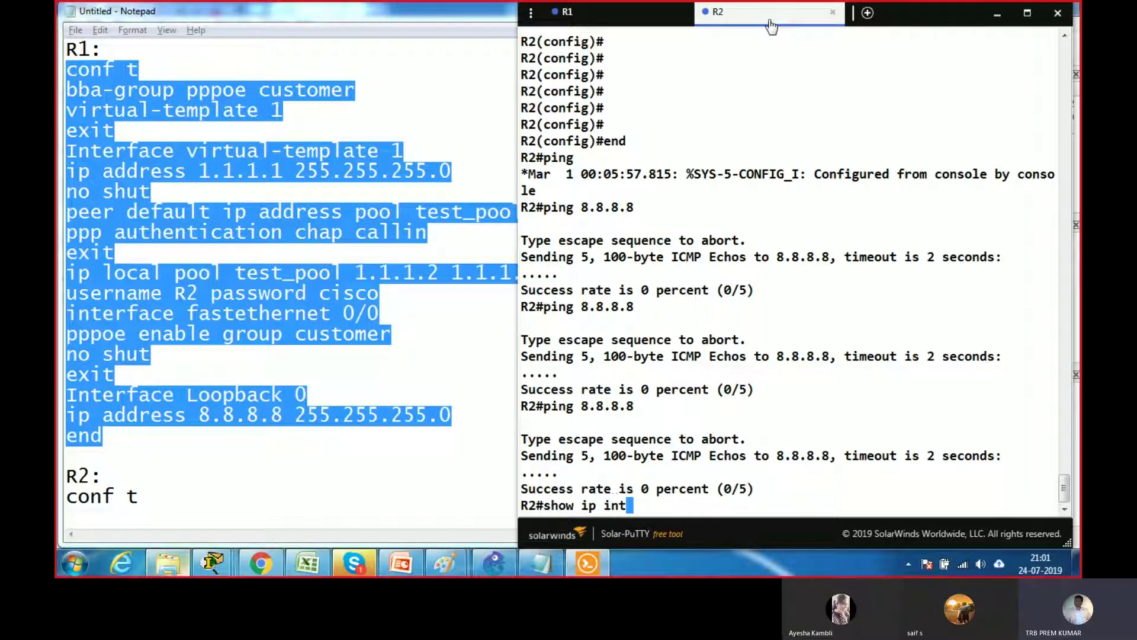
{"action": "key", "text": "Tab"}
{"action": "type", "text": "b"}
{"action": "key", "text": "Return"}
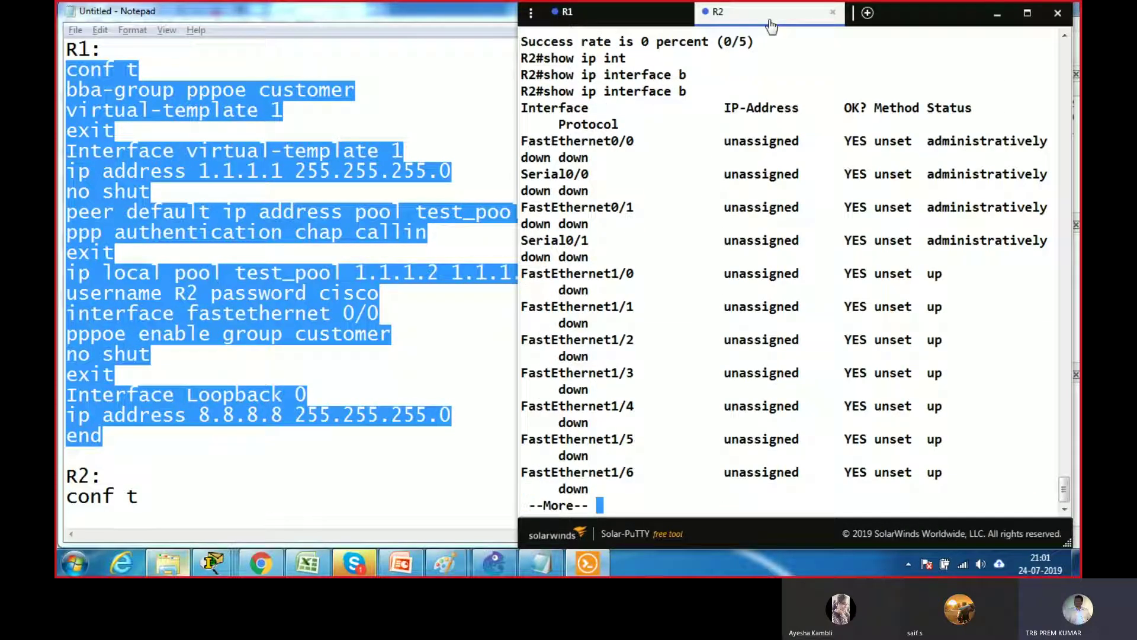
Maximize the console window and page through the rest of R2's interface list, checking the Virtual-Access1 and Dialer1 addresses
{"action": "left_click", "coordinate": [1027, 12]}
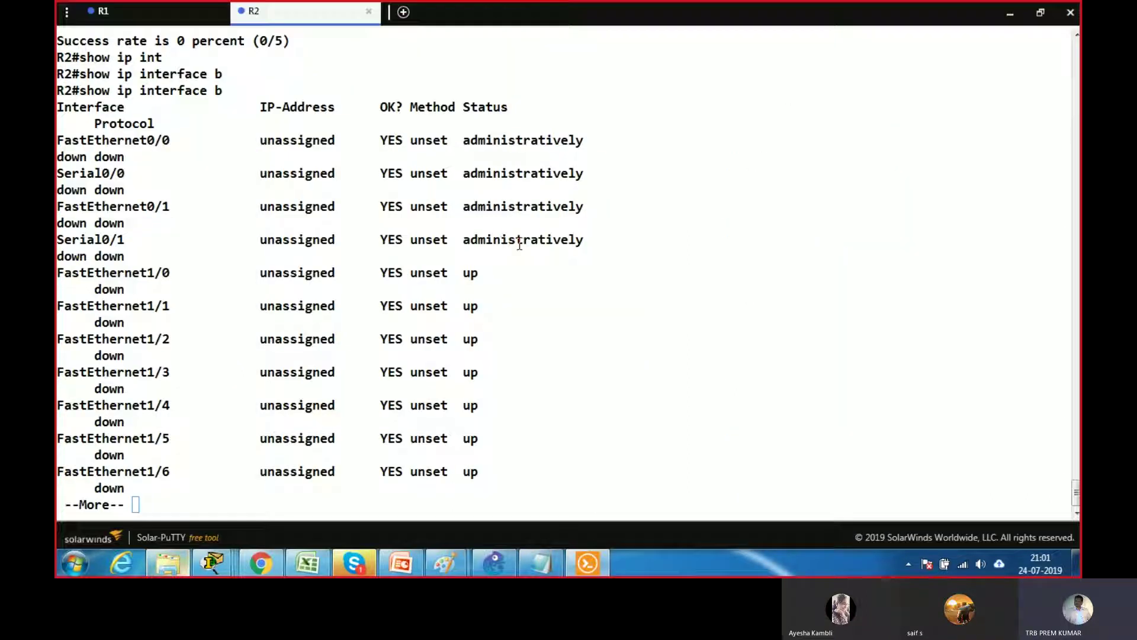
{"action": "left_click", "coordinate": [496, 292]}
{"action": "key", "text": "space"}
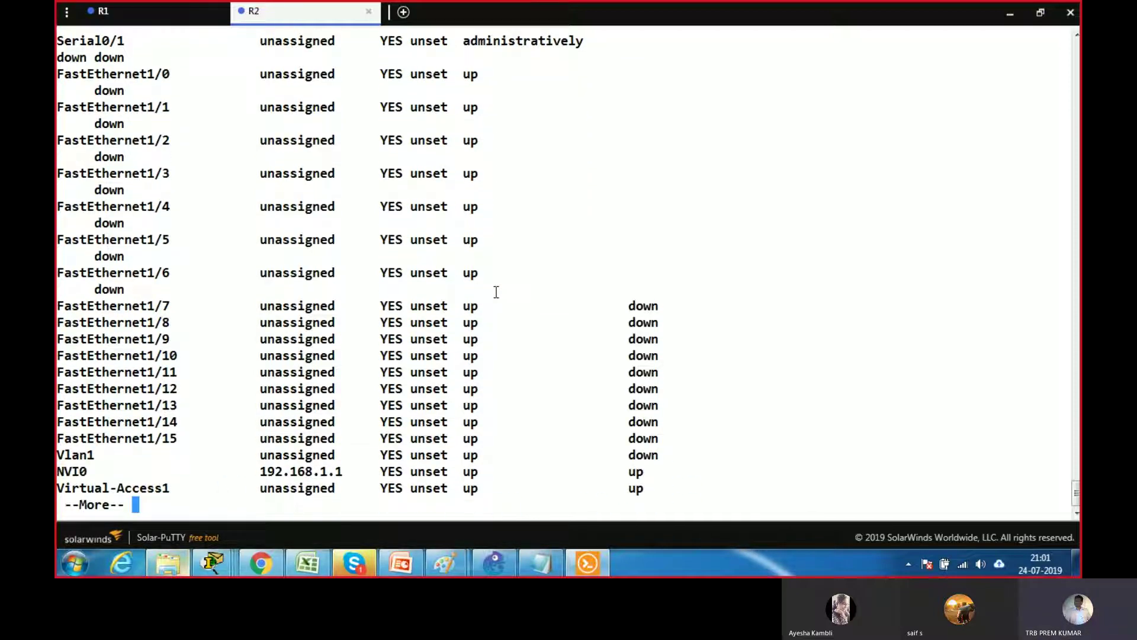
{"action": "left_click_drag", "start_coordinate": [260, 487], "coordinate": [330, 490]}
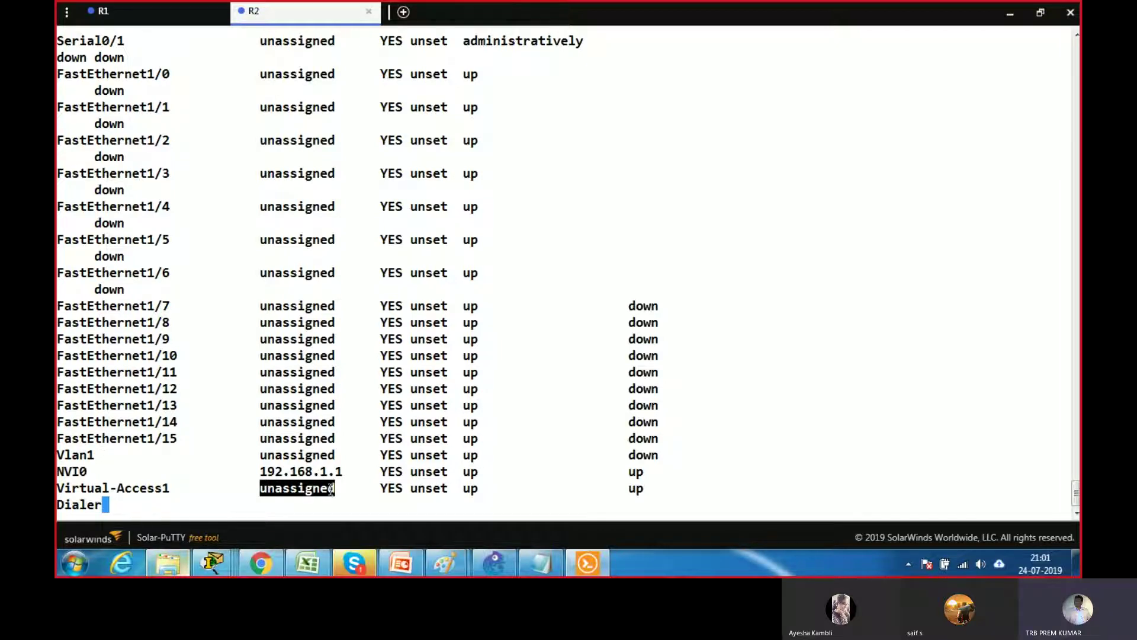
{"action": "key", "text": "space"}
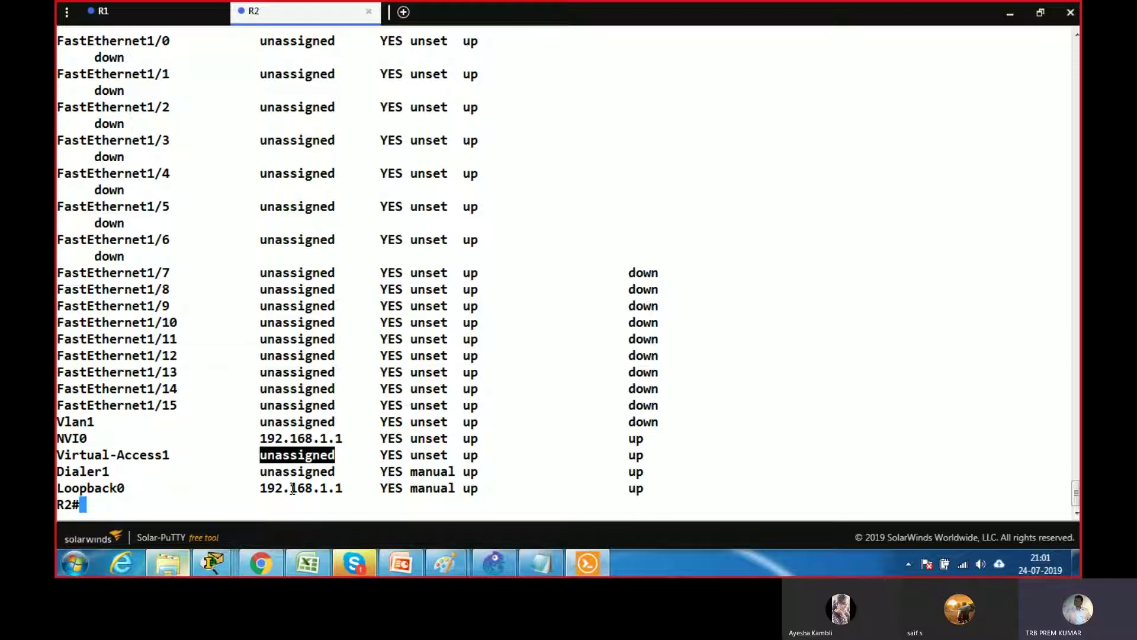
Check the Dialer1 address in R2's interface list and review the Dialer 1 configuration applied earlier in the console output
{"action": "left_click", "coordinate": [264, 472]}
{"action": "left_click_drag", "start_coordinate": [264, 472], "coordinate": [337, 472]}
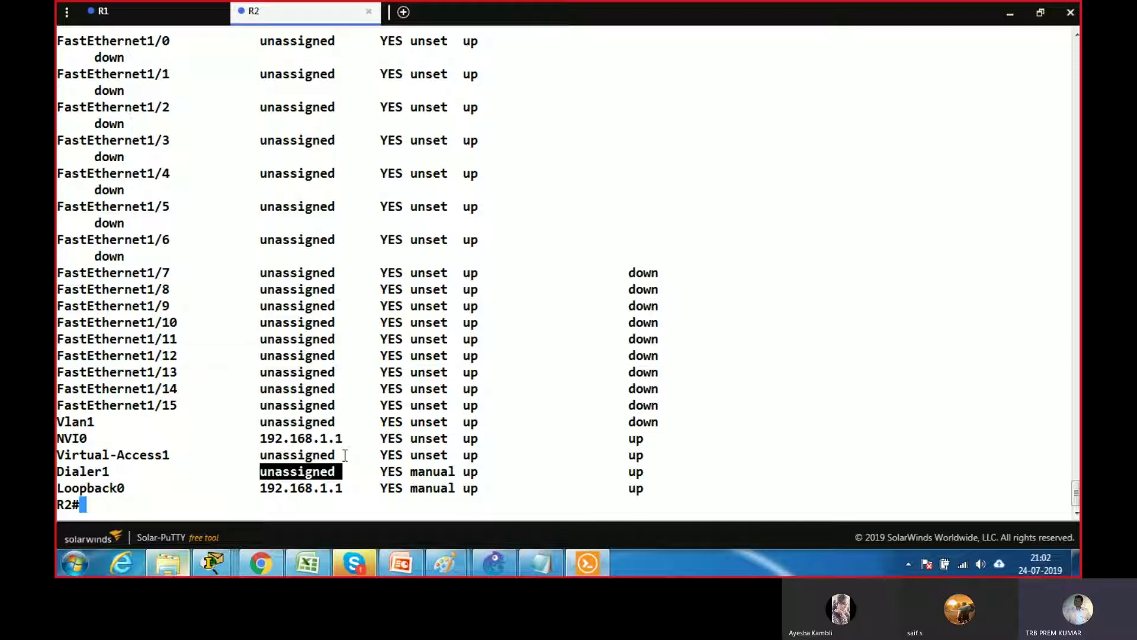
{"action": "scroll", "coordinate": [386, 448], "scroll_direction": "up", "scroll_amount": 9}
{"action": "scroll", "coordinate": [387, 448], "scroll_direction": "up", "scroll_amount": 10}
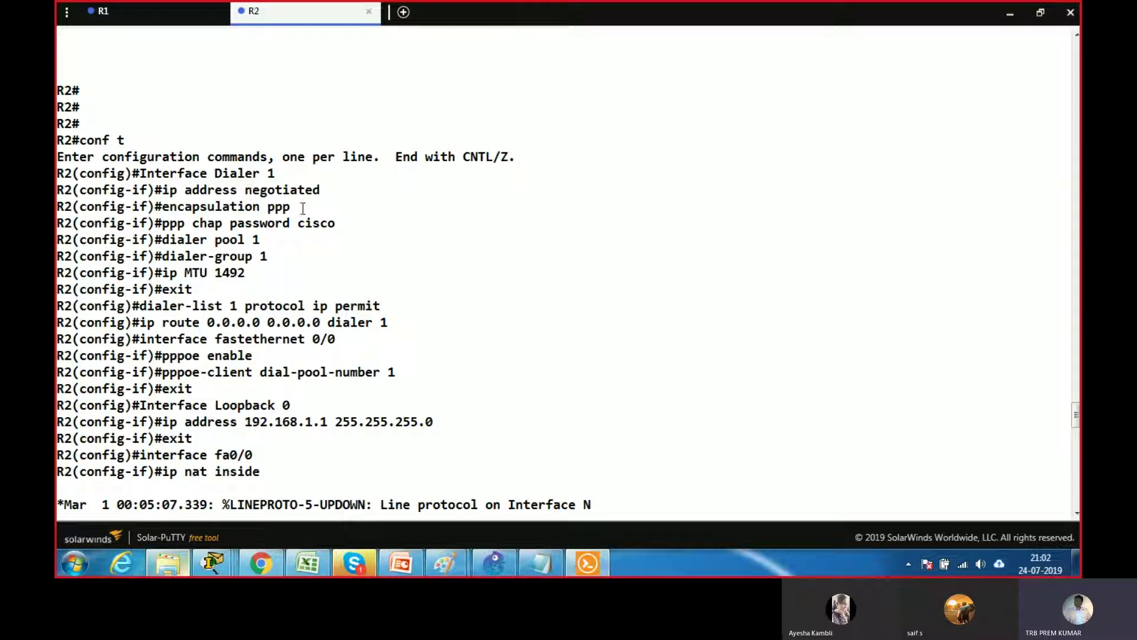
{"action": "scroll", "coordinate": [480, 263], "scroll_direction": "down", "scroll_amount": 15}
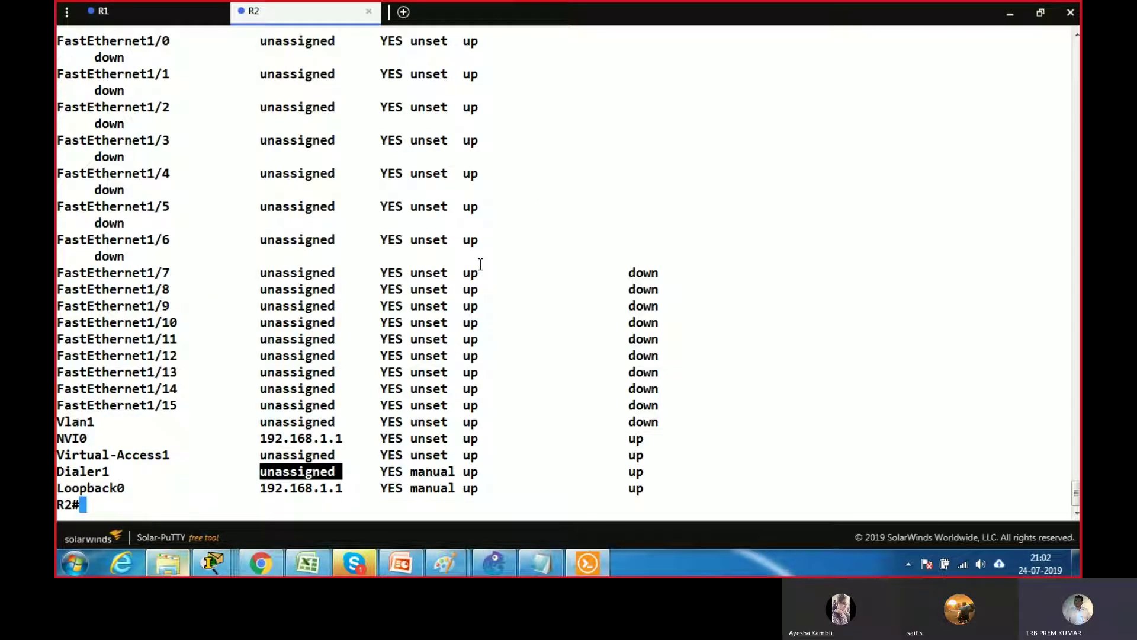
{"action": "scroll", "coordinate": [480, 264], "scroll_direction": "up", "scroll_amount": 10}
Run show ip interface b on R1 to list its interface status and addresses
{"action": "left_click", "coordinate": [152, 12]}
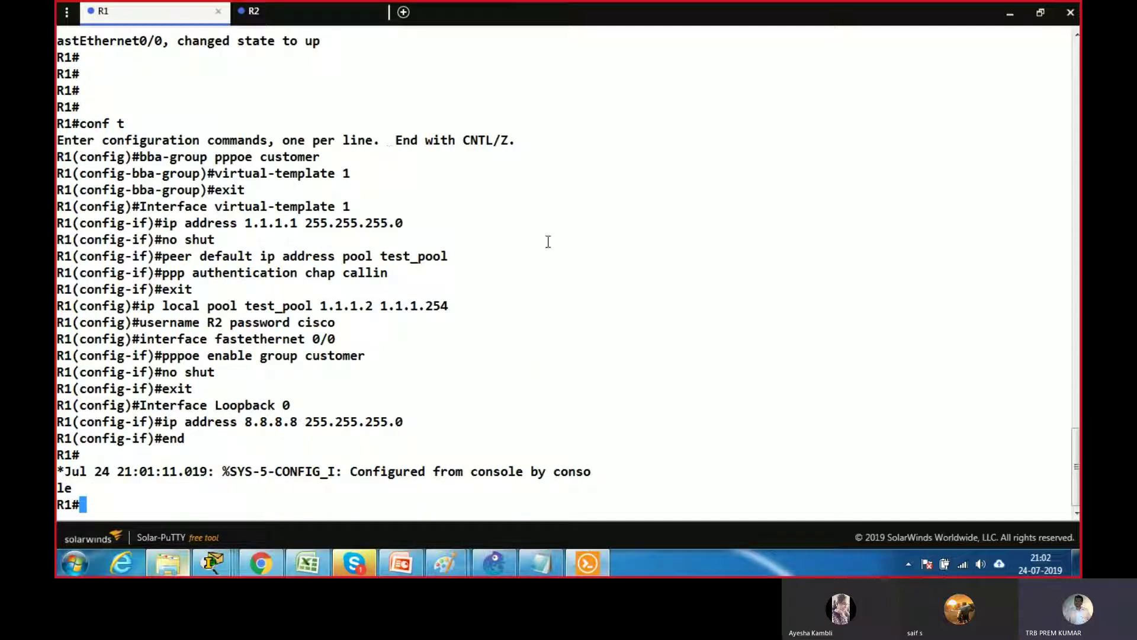
{"action": "type", "text": "show i"}
{"action": "key", "text": "BackSpace"}
{"action": "key", "text": "BackSpace"}
{"action": "key", "text": "BackSpace"}
{"action": "key", "text": "BackSpace"}
{"action": "type", "text": "ow ip it"}
{"action": "key", "text": "BackSpace"}
{"action": "type", "text": "nt"}
{"action": "key", "text": "Tab"}
{"action": "key", "text": "Tab"}
{"action": "type", "text": "b"}
{"action": "key", "text": "Return"}
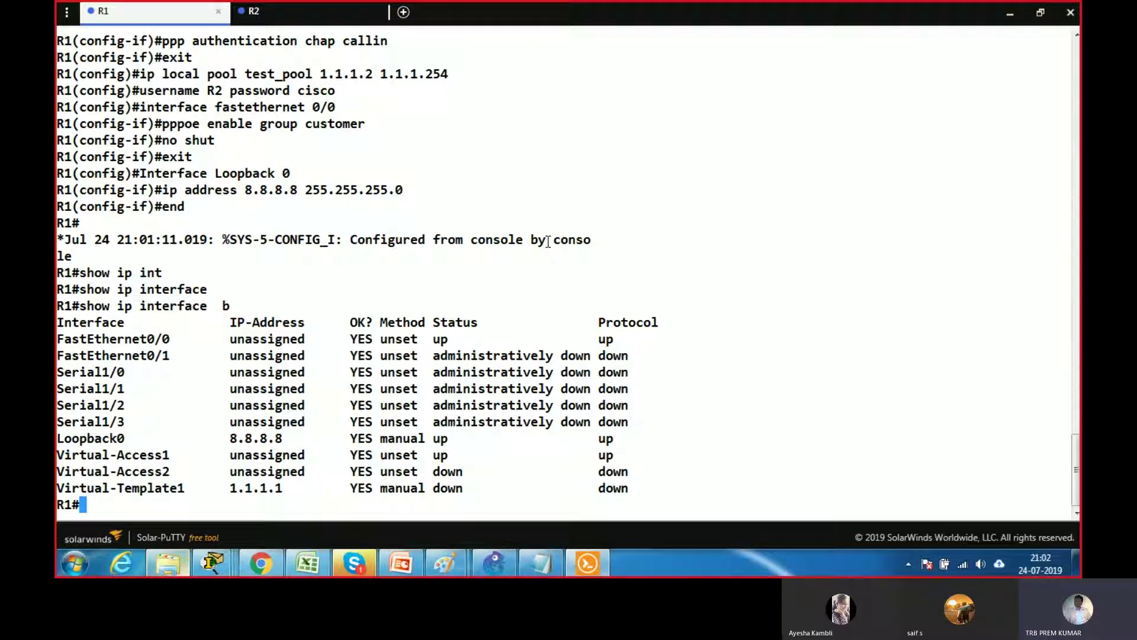
Review R1's pasted PPPoE server configuration in the console output against its interface list
{"action": "scroll", "coordinate": [322, 294], "scroll_direction": "up", "scroll_amount": 9}
{"action": "scroll", "coordinate": [322, 296], "scroll_direction": "down", "scroll_amount": 5}
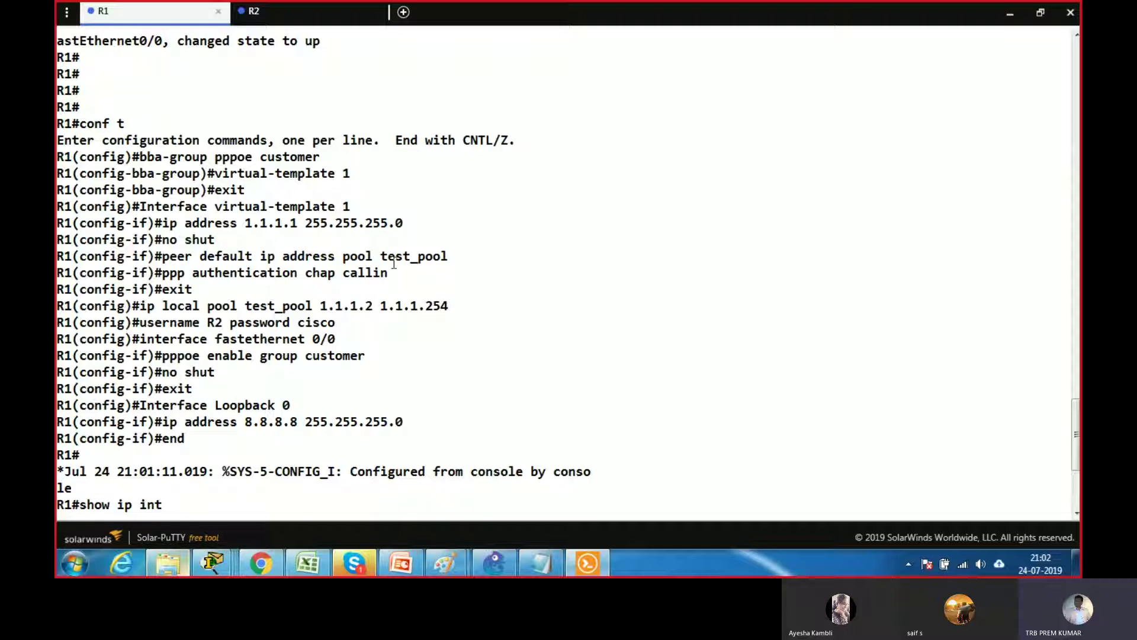
{"action": "key", "text": "Tab"}
{"action": "type", "text": "b"}
{"action": "key", "text": "Return"}
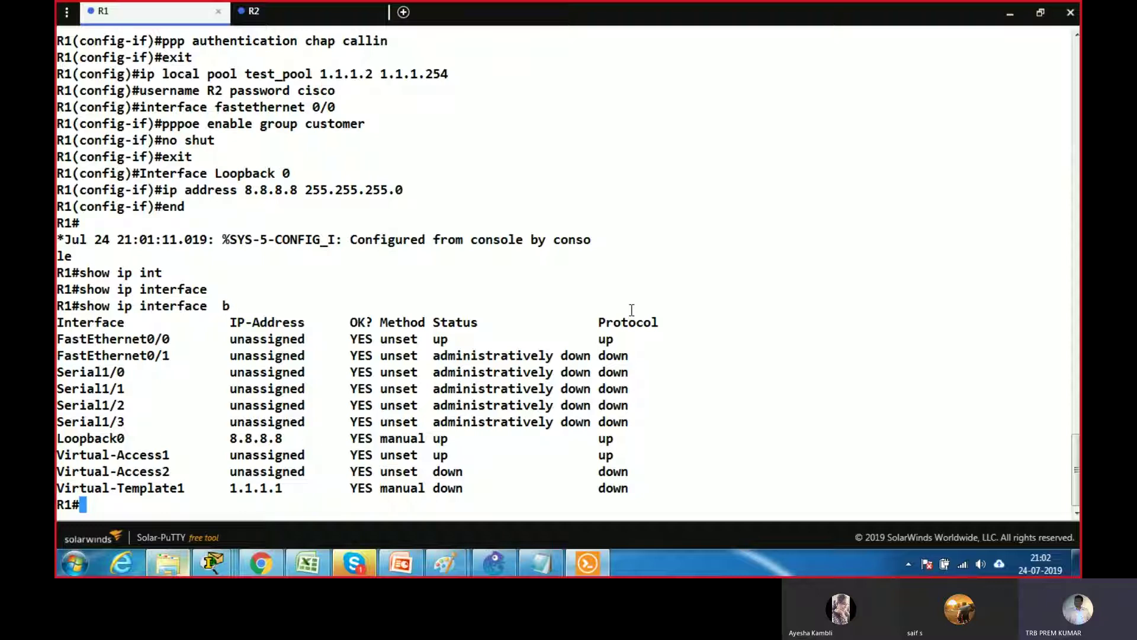
{"action": "scroll", "coordinate": [631, 310], "scroll_direction": "up", "scroll_amount": 5}
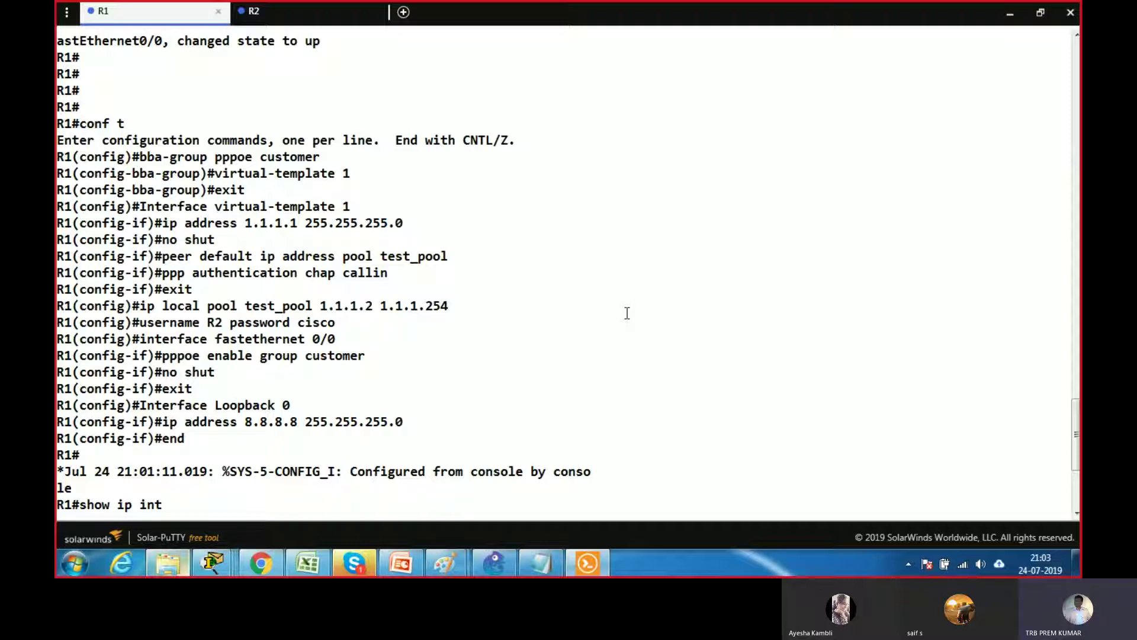
{"action": "key", "text": "Tab"}
{"action": "type", "text": "b"}
{"action": "key", "text": "Return"}
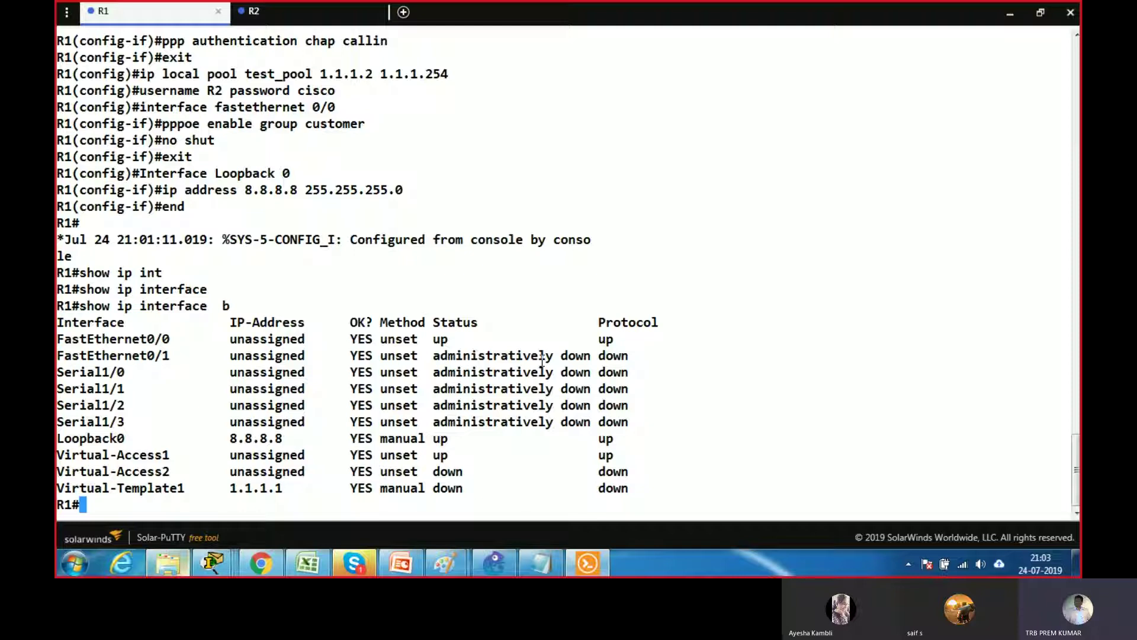
Switch to PowerPoint, look up the PPPoE verify commands on slide 67, and return to the console
{"action": "type", "text": "de"}
{"action": "key", "text": "alt+Tab"}
{"action": "left_click", "coordinate": [904, 418]}
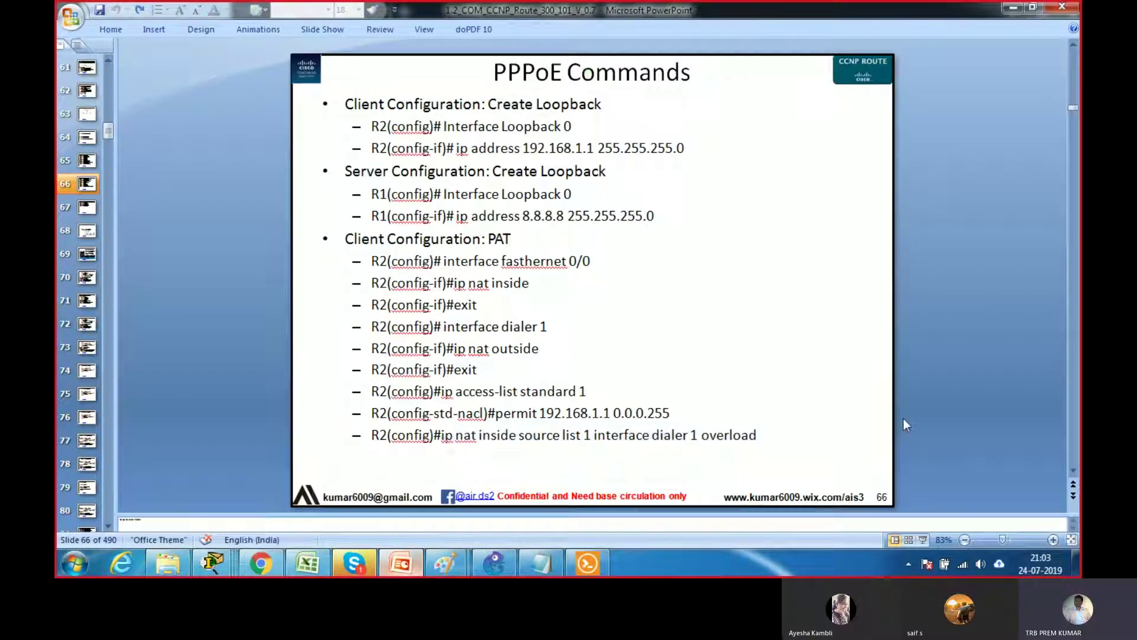
{"action": "scroll", "coordinate": [904, 418], "scroll_direction": "down", "scroll_amount": 1}
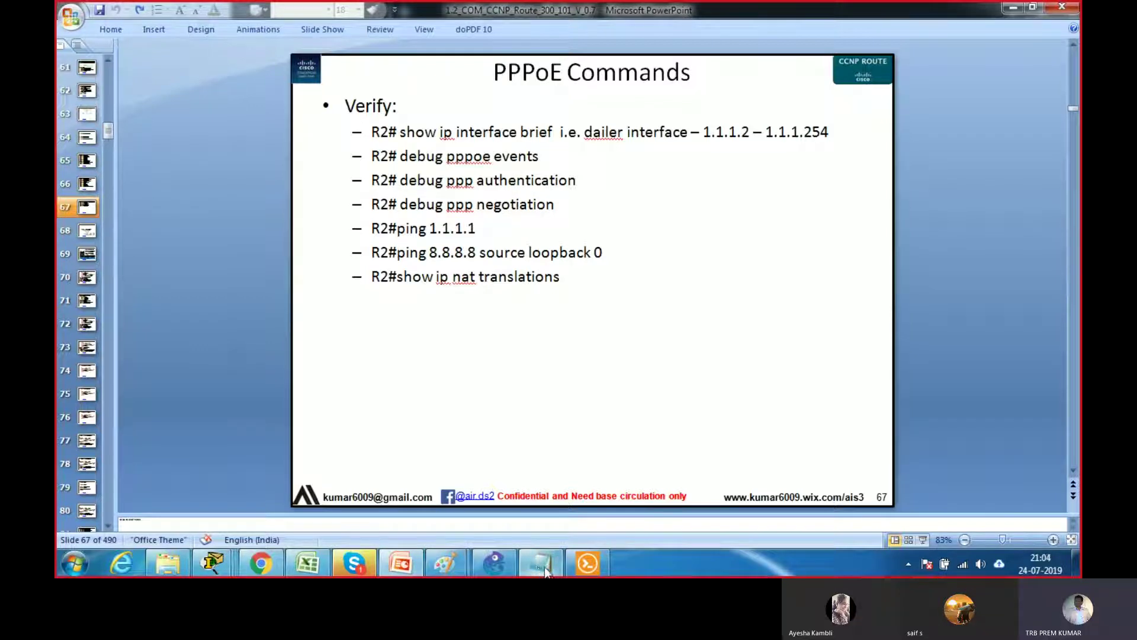
{"action": "left_click", "coordinate": [588, 566]}
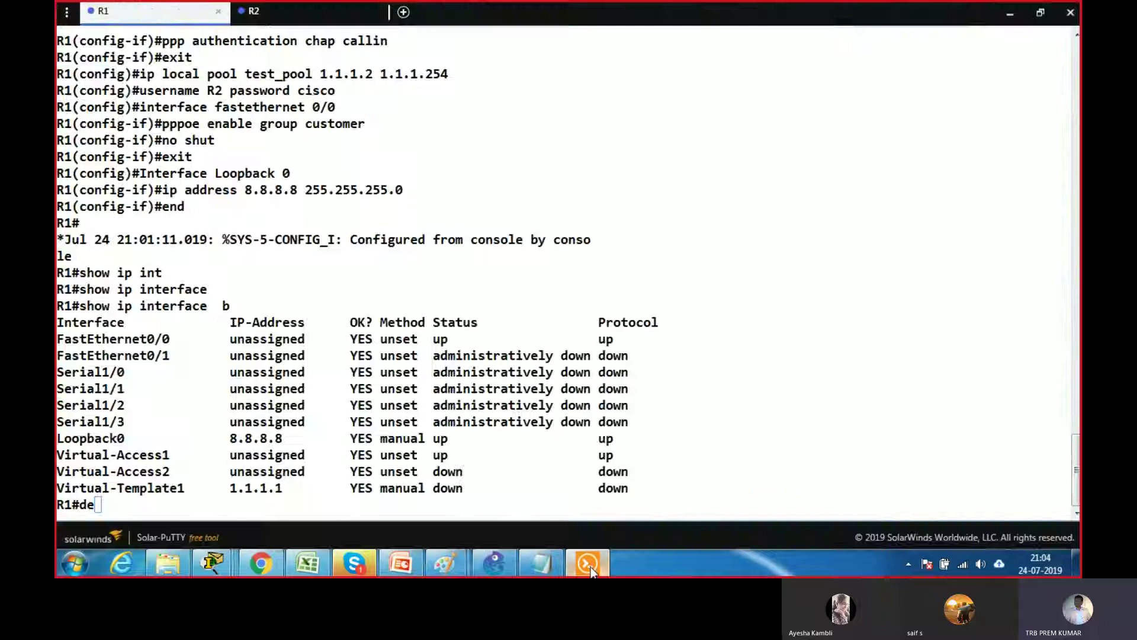
List the available options of the debug pppoe command on R2
{"action": "left_click", "coordinate": [305, 13]}
{"action": "scroll", "coordinate": [464, 332], "scroll_direction": "down", "scroll_amount": 10}
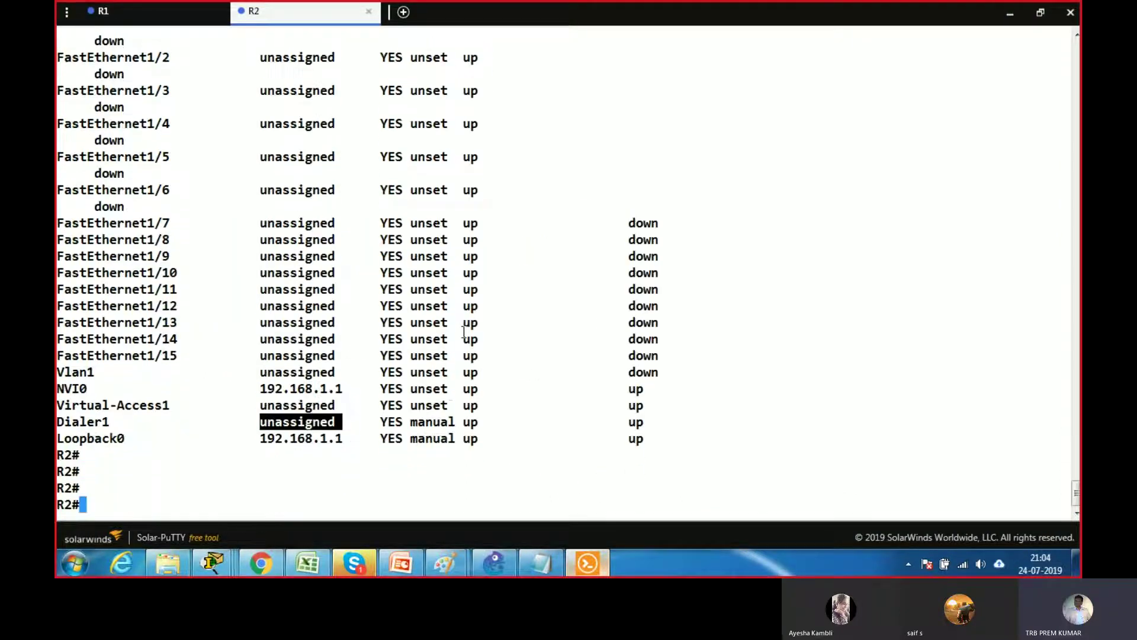
{"action": "type", "text": "ebyu"}
{"action": "key", "text": "ctrl+c"}
{"action": "type", "text": "deb"}
{"action": "key", "text": "Tab"}
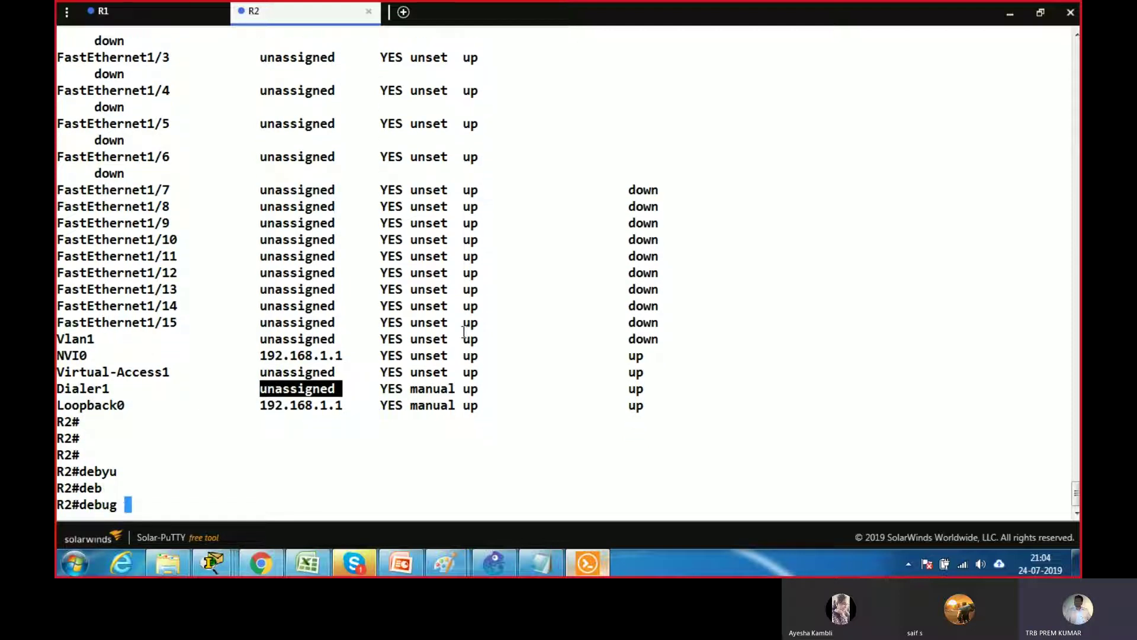
{"action": "type", "text": "pp"}
{"action": "key", "text": "Tab"}
{"action": "type", "text": "poe"}
{"action": "key", "text": "Tab"}
{"action": "type", "text": "?"}
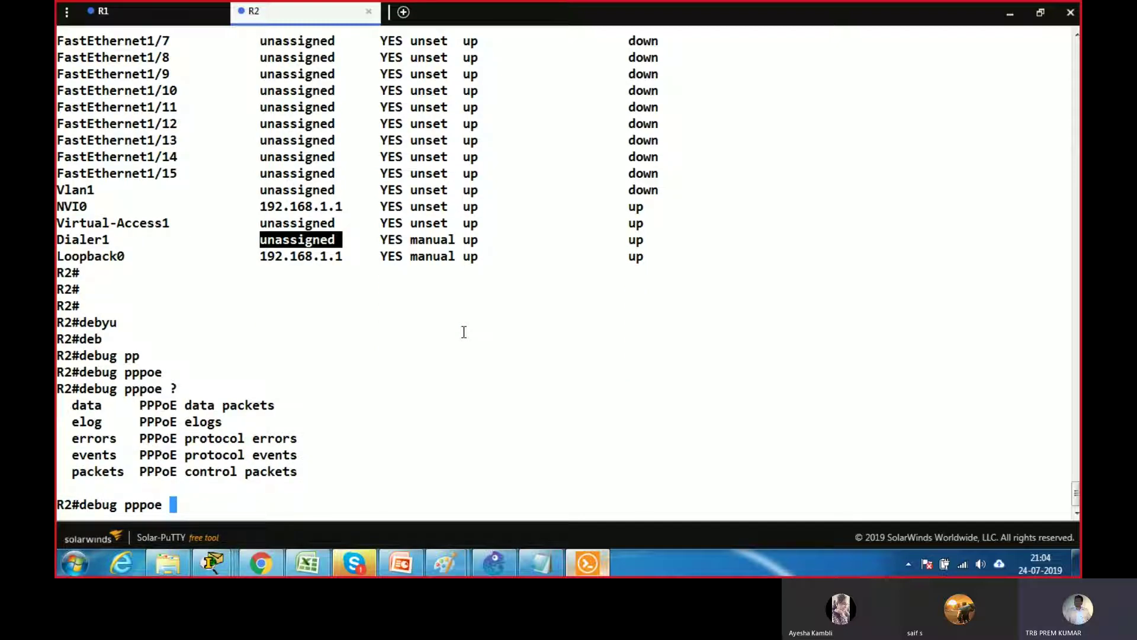
Turn on PPPoE protocol event debugging on R2 with debug pppoe events
{"action": "type", "text": "e"}
{"action": "key", "text": "Tab"}
{"action": "type", "text": "ve"}
{"action": "key", "text": "Tab"}
{"action": "key", "text": "Return"}
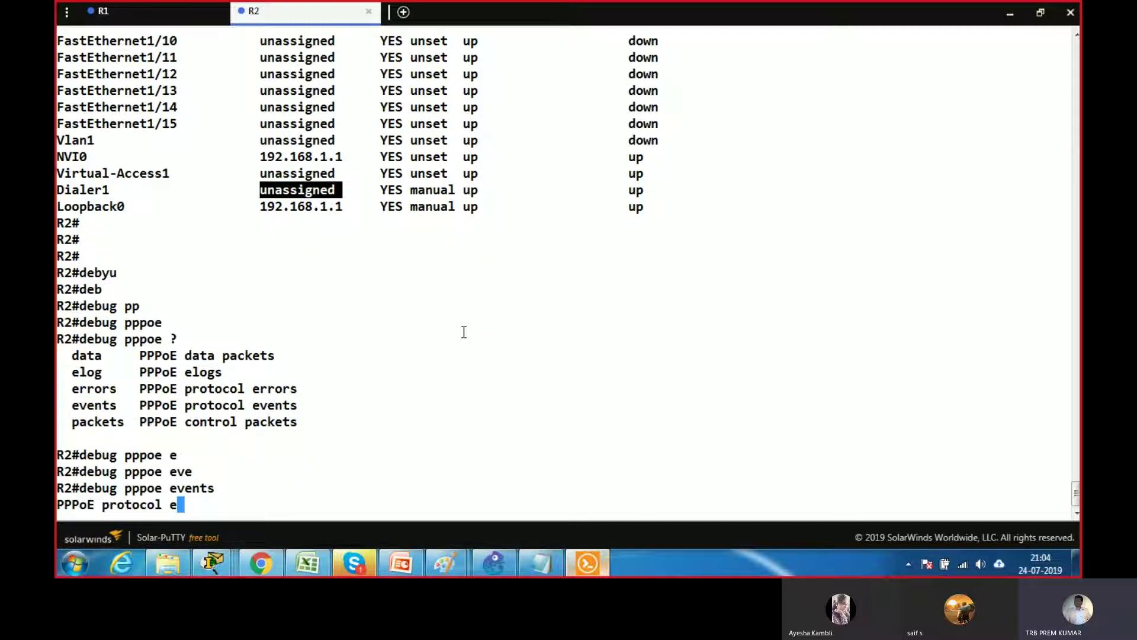
Check the verify slide for the second debug command and run debug ppp authentication on R2
{"action": "key", "text": "Up"}
{"action": "key", "text": "BackSpace"}
{"action": "key", "text": "BackSpace"}
{"action": "key", "text": "BackSpace"}
{"action": "key", "text": "BackSpace"}
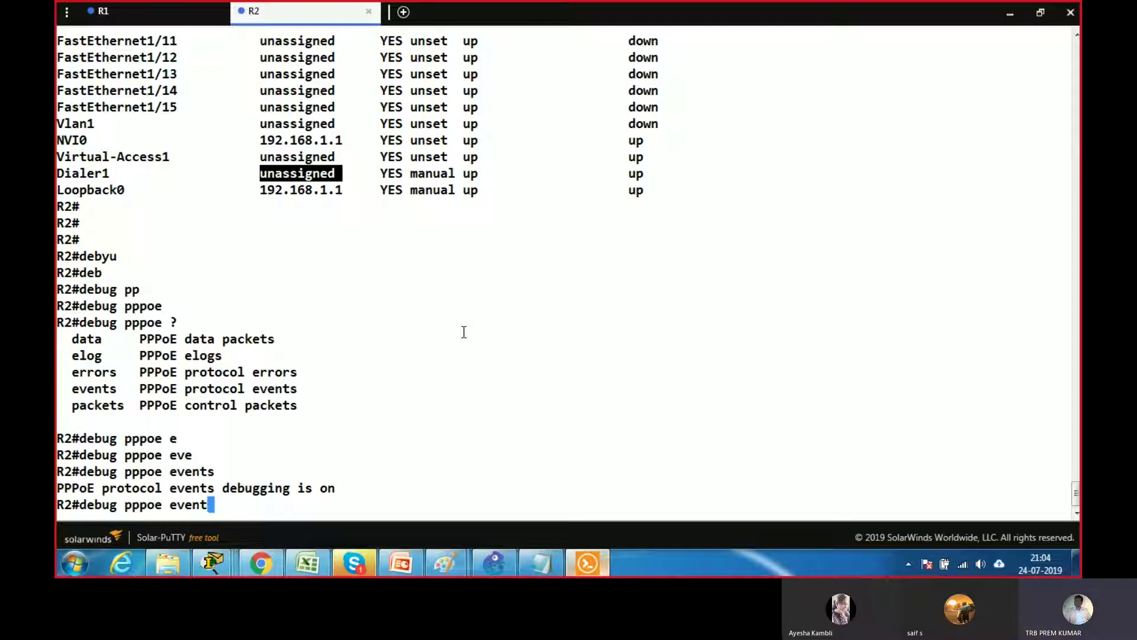
{"action": "key", "text": "BackSpace"}
{"action": "key", "text": "BackSpace"}
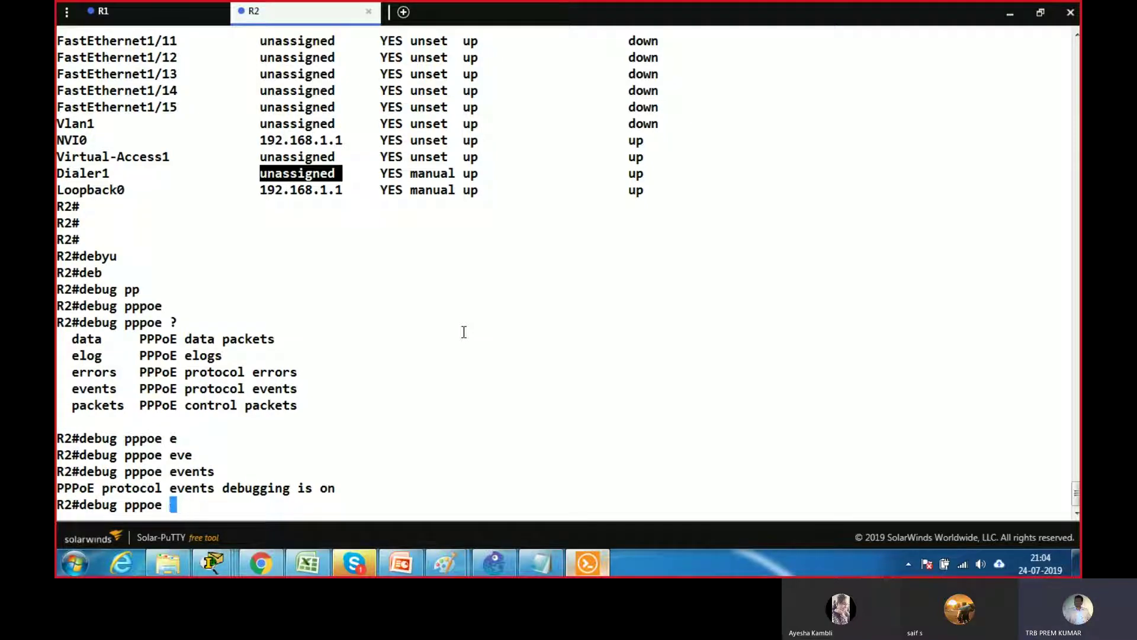
{"action": "key", "text": "alt+Tab"}
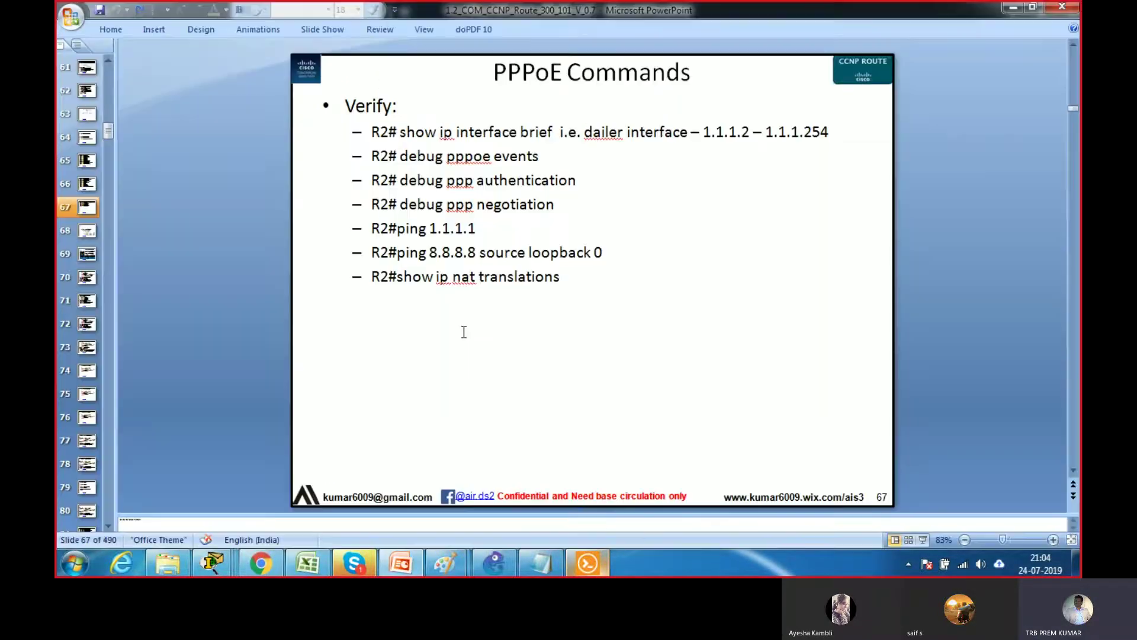
{"action": "key", "text": "alt+Tab"}
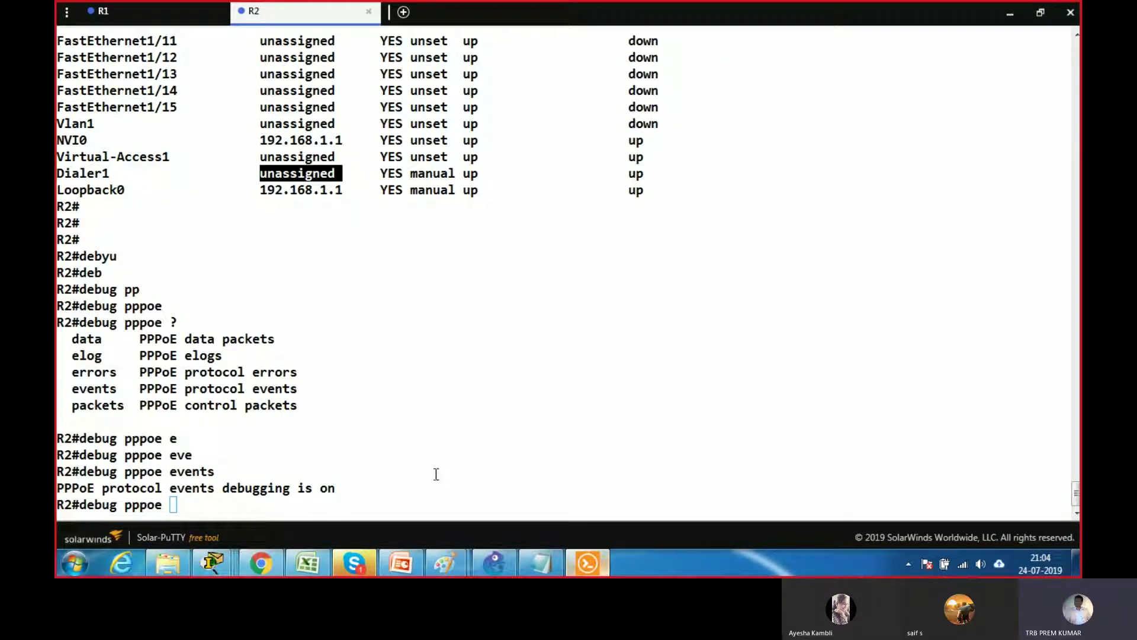
{"action": "key", "text": "BackSpace"}
{"action": "key", "text": "BackSpace"}
{"action": "key", "text": "BackSpace"}
{"action": "type", "text": "au"}
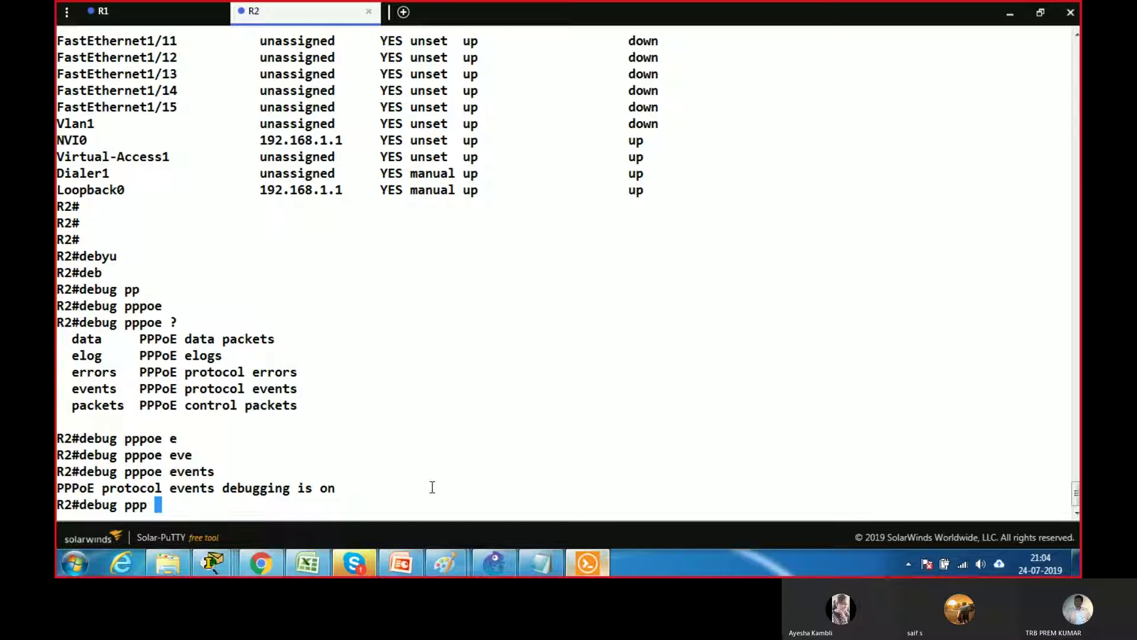
{"action": "key", "text": "Tab"}
{"action": "key", "text": "Return"}
Check the verify slide again and run debug ppp negotiation on R2
{"action": "key", "text": "alt+Tab"}
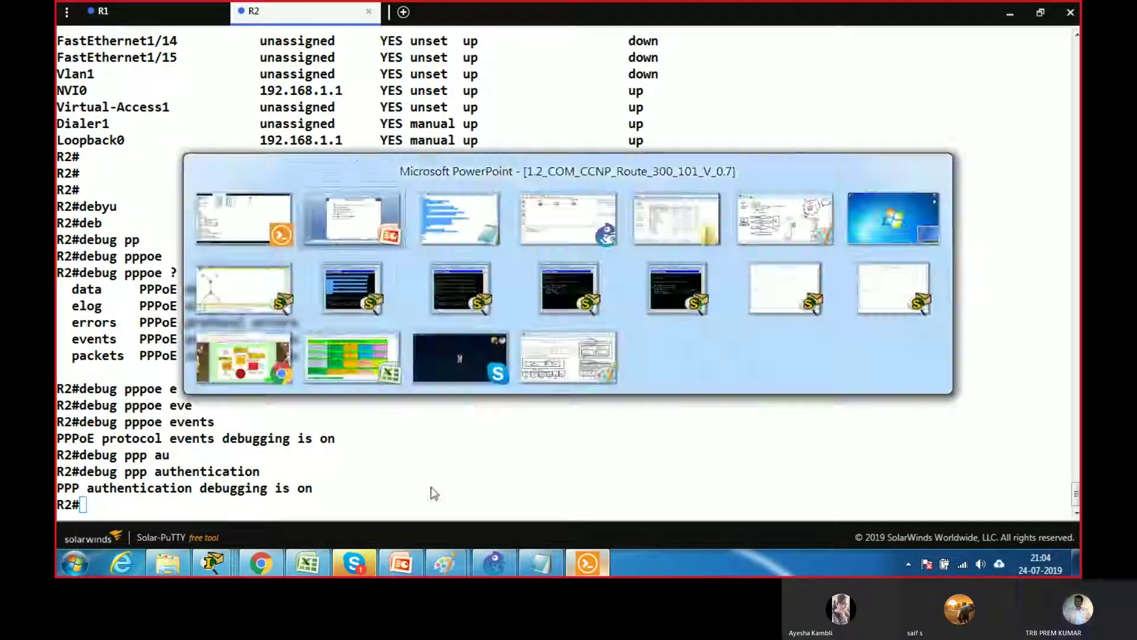
{"action": "key", "text": "alt+Tab"}
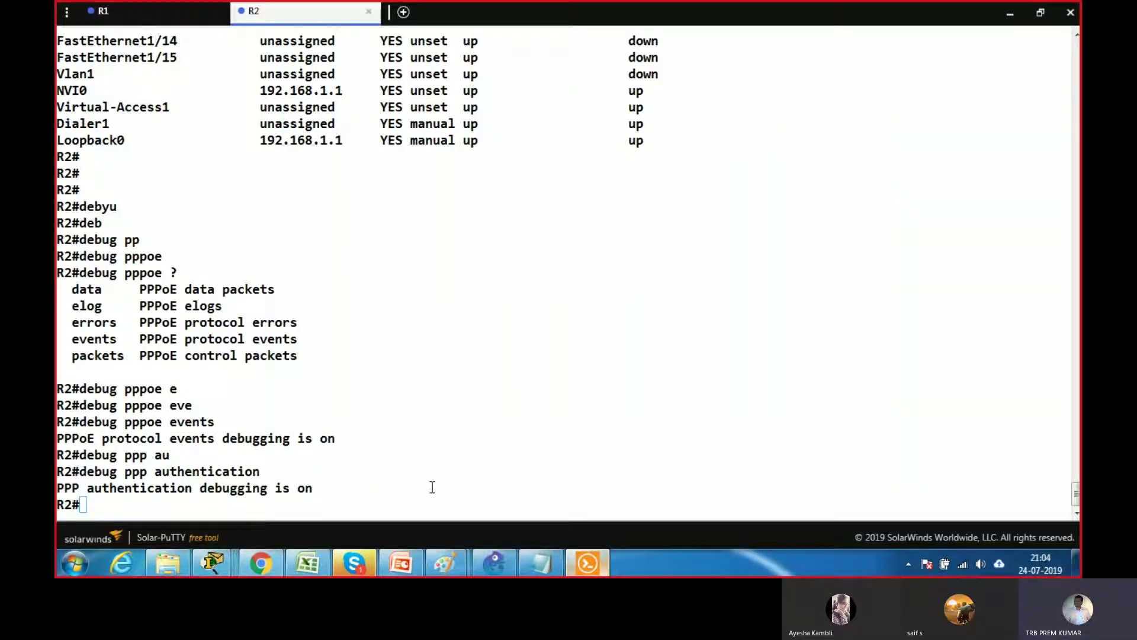
{"action": "key", "text": "Up"}
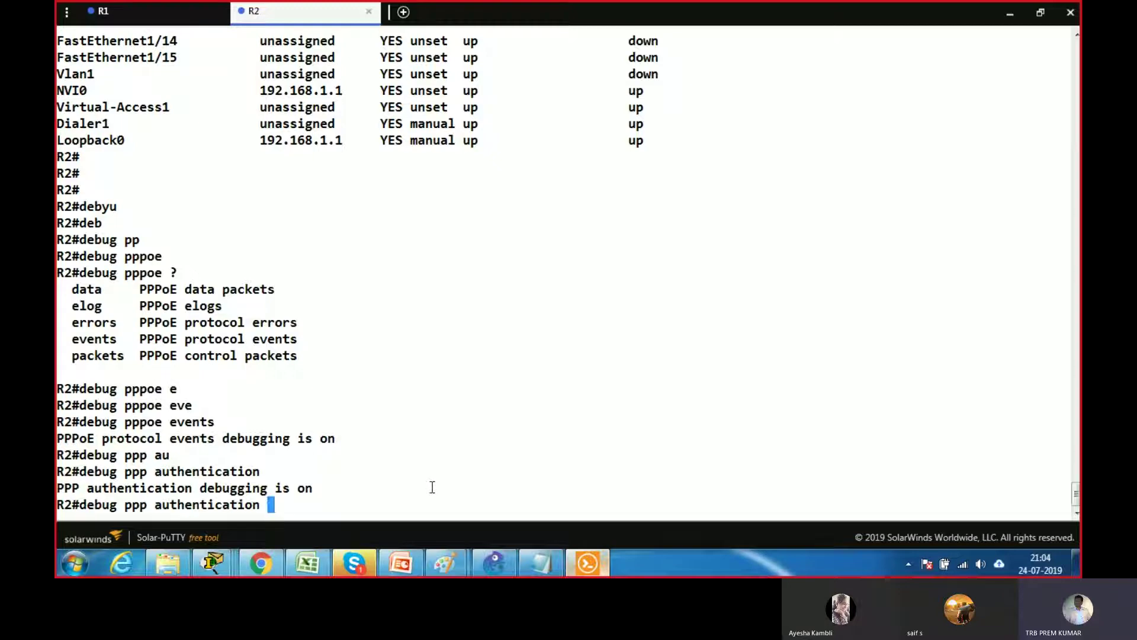
{"action": "key", "text": "BackSpace"}
{"action": "key", "text": "BackSpace"}
{"action": "key", "text": "BackSpace"}
{"action": "key", "text": "BackSpace"}
{"action": "key", "text": "BackSpace"}
{"action": "key", "text": "BackSpace"}
{"action": "key", "text": "BackSpace"}
{"action": "key", "text": "BackSpace"}
{"action": "key", "text": "BackSpace"}
{"action": "key", "text": "BackSpace"}
{"action": "key", "text": "BackSpace"}
{"action": "key", "text": "BackSpace"}
{"action": "key", "text": "BackSpace"}
{"action": "key", "text": "BackSpace"}
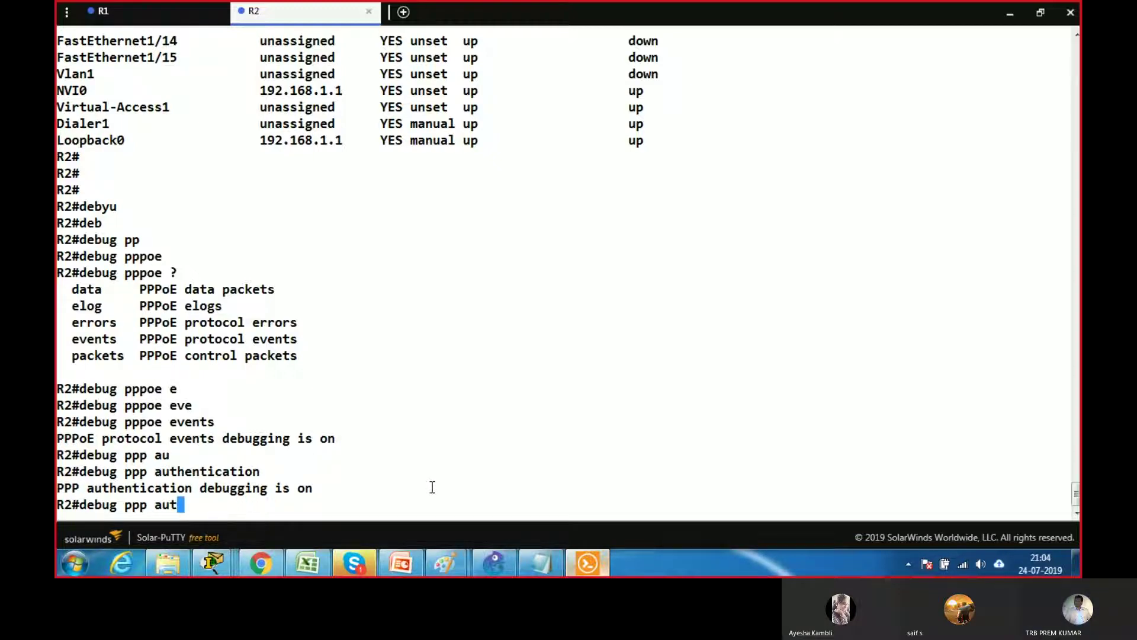
{"action": "key", "text": "BackSpace"}
{"action": "type", "text": "ne"}
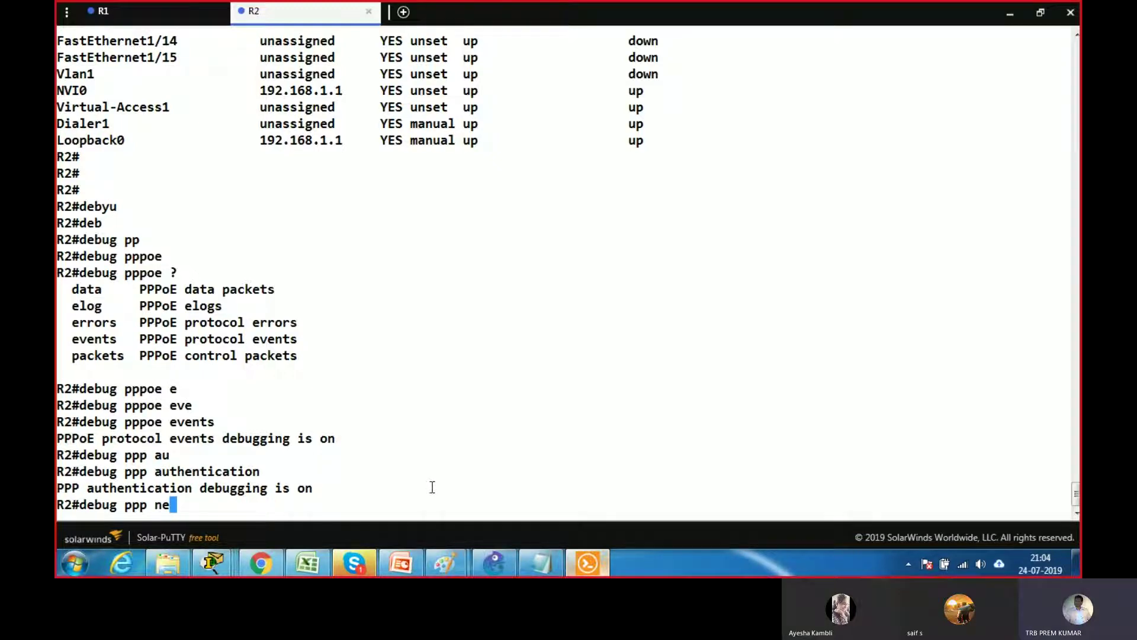
{"action": "type", "text": "go"}
{"action": "key", "text": "Tab"}
{"action": "key", "text": "BackSpace"}
{"action": "type", "text": "g"}
{"action": "key", "text": "Tab"}
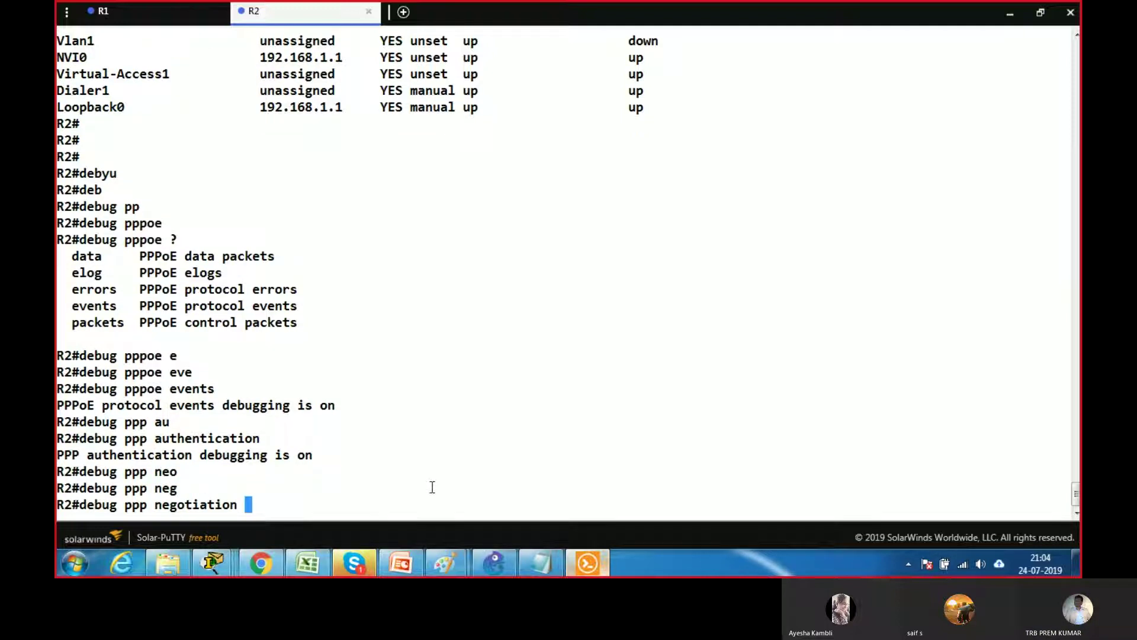
{"action": "key", "text": "Return"}
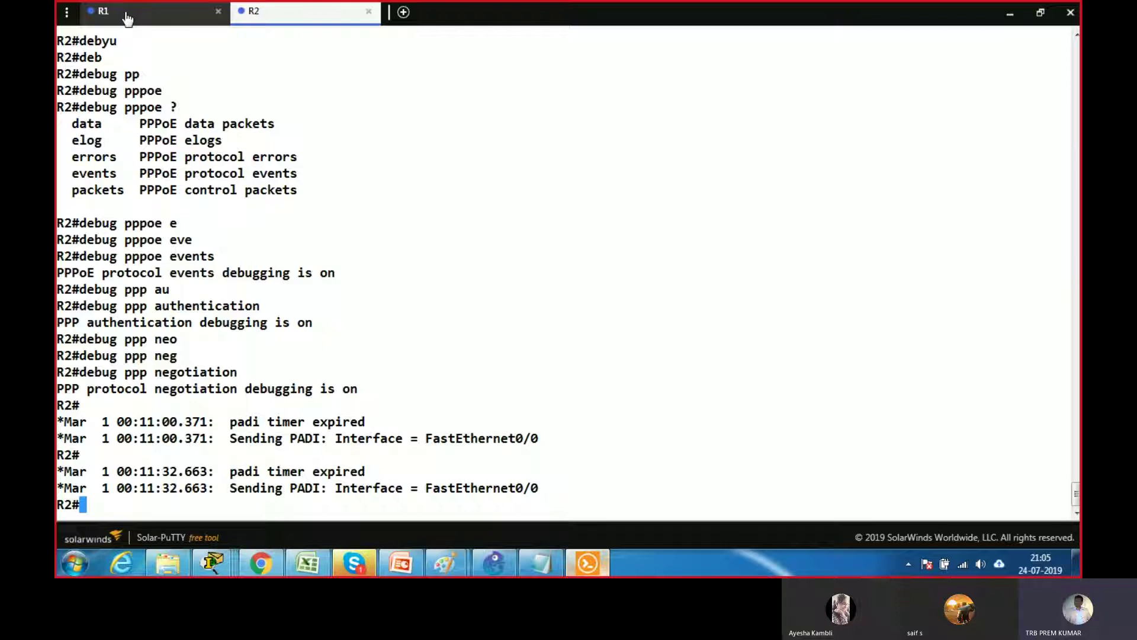
Clear the partial command at the R1 prompt and minimize the console, PowerPoint and Notepad windows to return to the GNS3 topology
{"action": "left_click", "coordinate": [127, 18]}
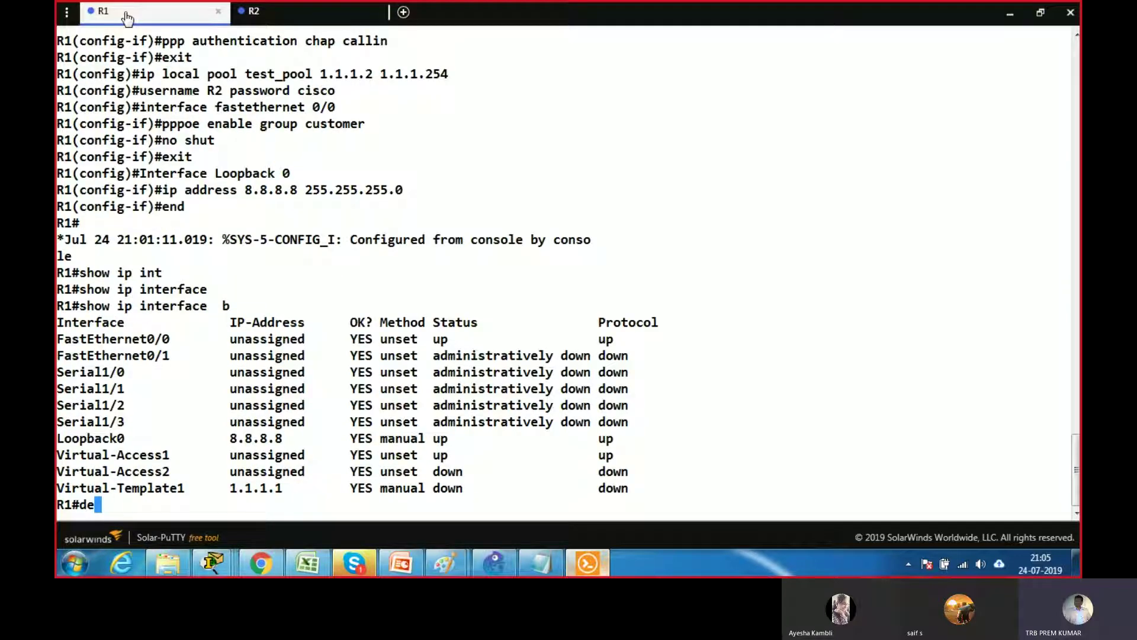
{"action": "key", "text": "BackSpace"}
{"action": "key", "text": "BackSpace"}
{"action": "left_click", "coordinate": [1012, 12]}
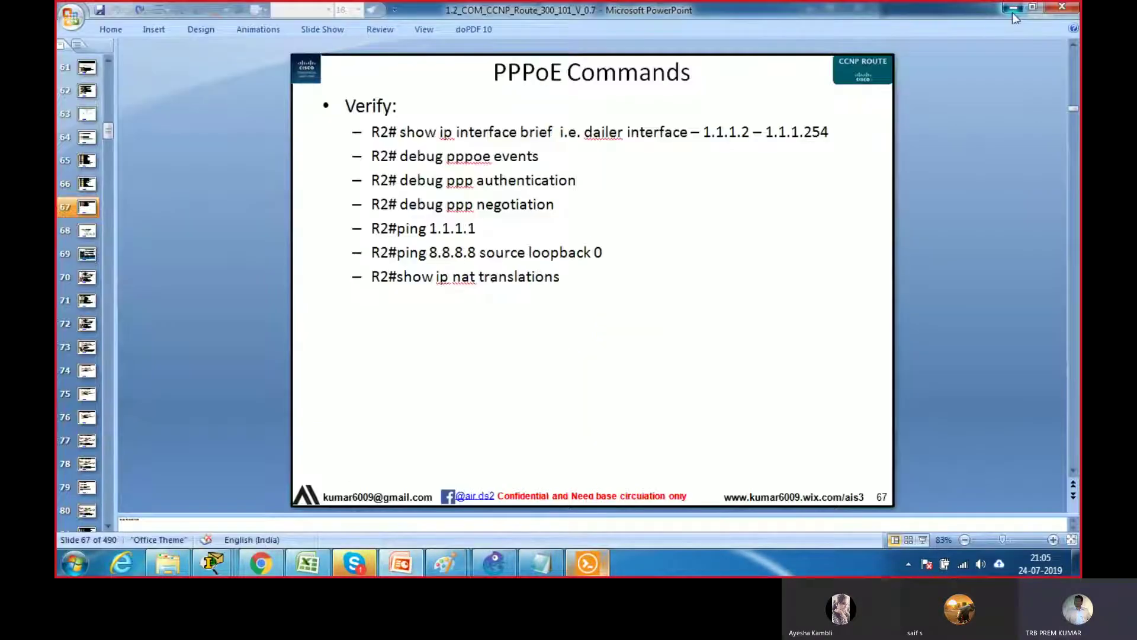
{"action": "left_click", "coordinate": [1012, 12]}
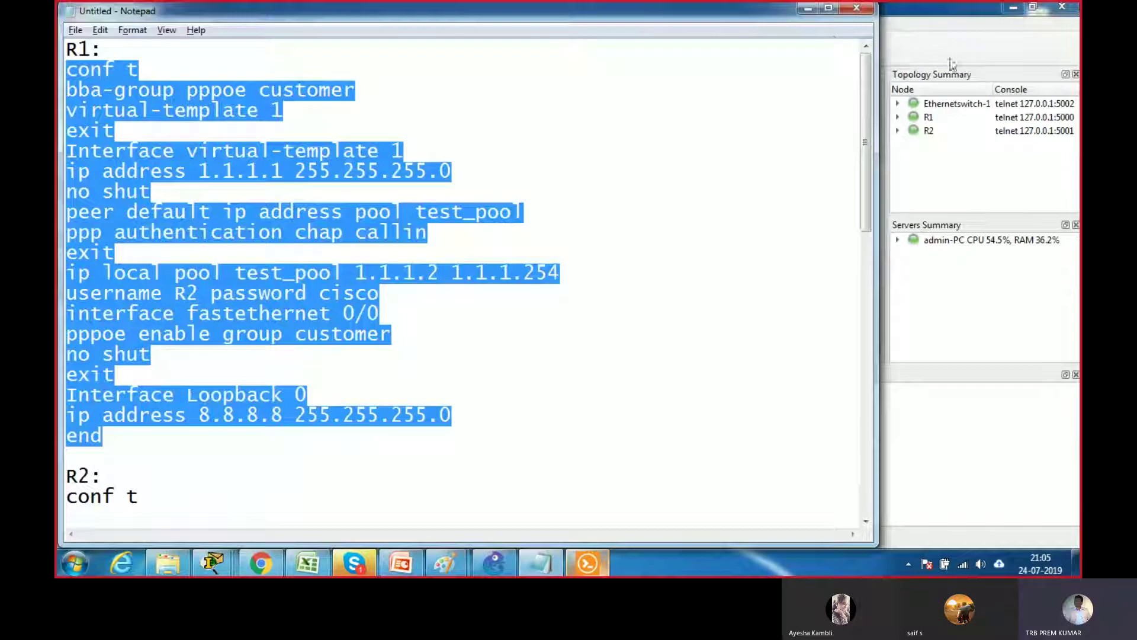
{"action": "left_click", "coordinate": [808, 8]}
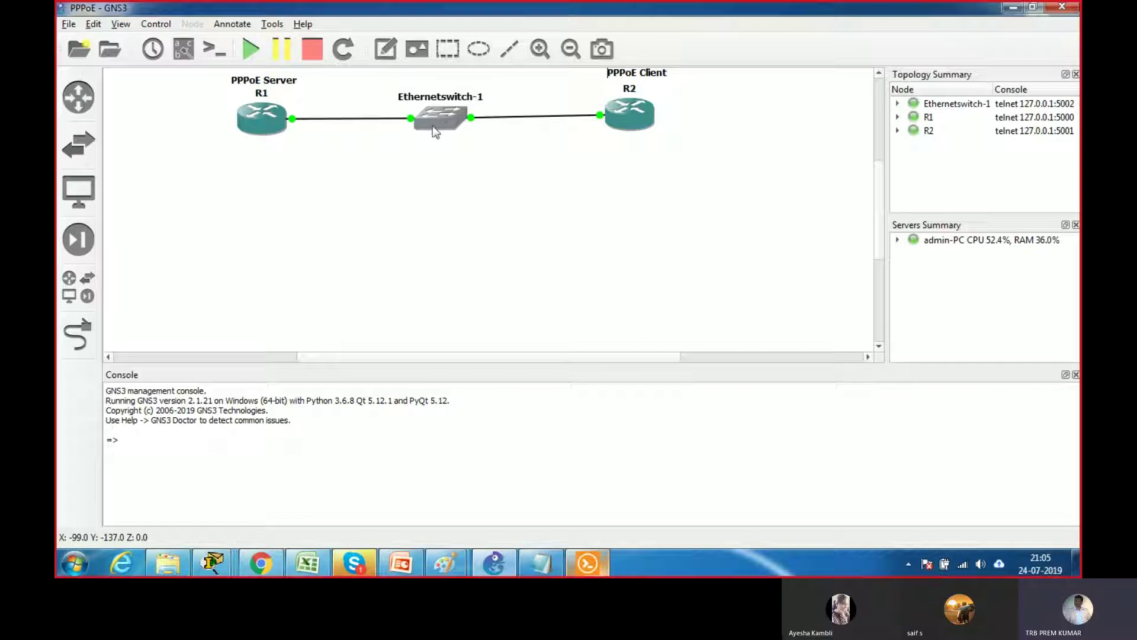
Delete the Ethernet switch between R1 and R2 from the GNS3 topology and confirm its removal
{"action": "double_click", "coordinate": [420, 123]}
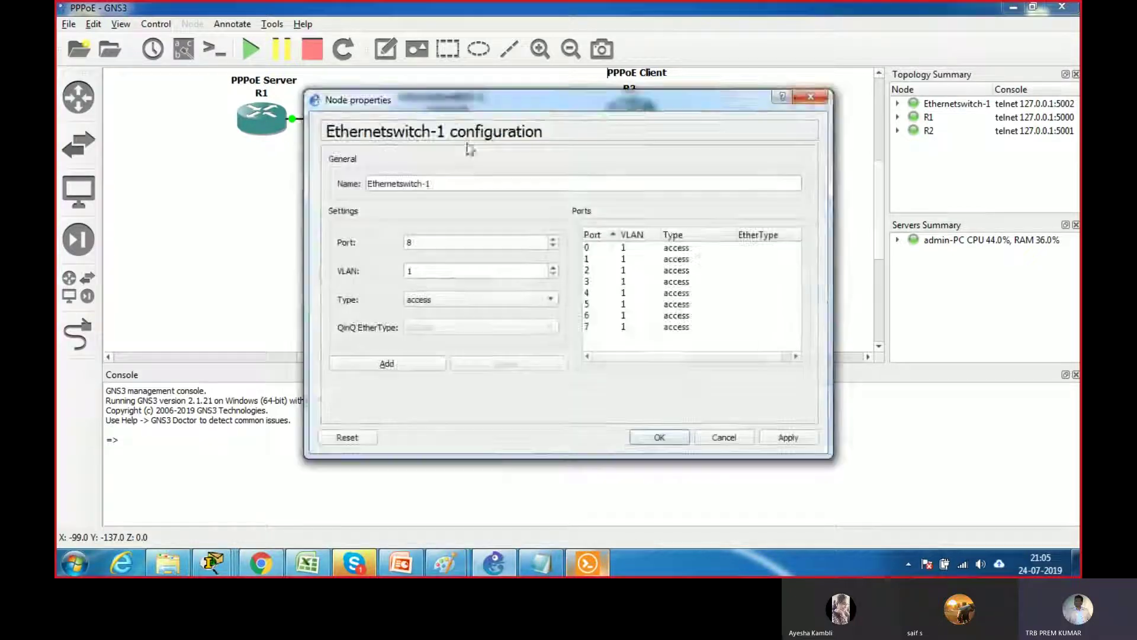
{"action": "left_click", "coordinate": [827, 100]}
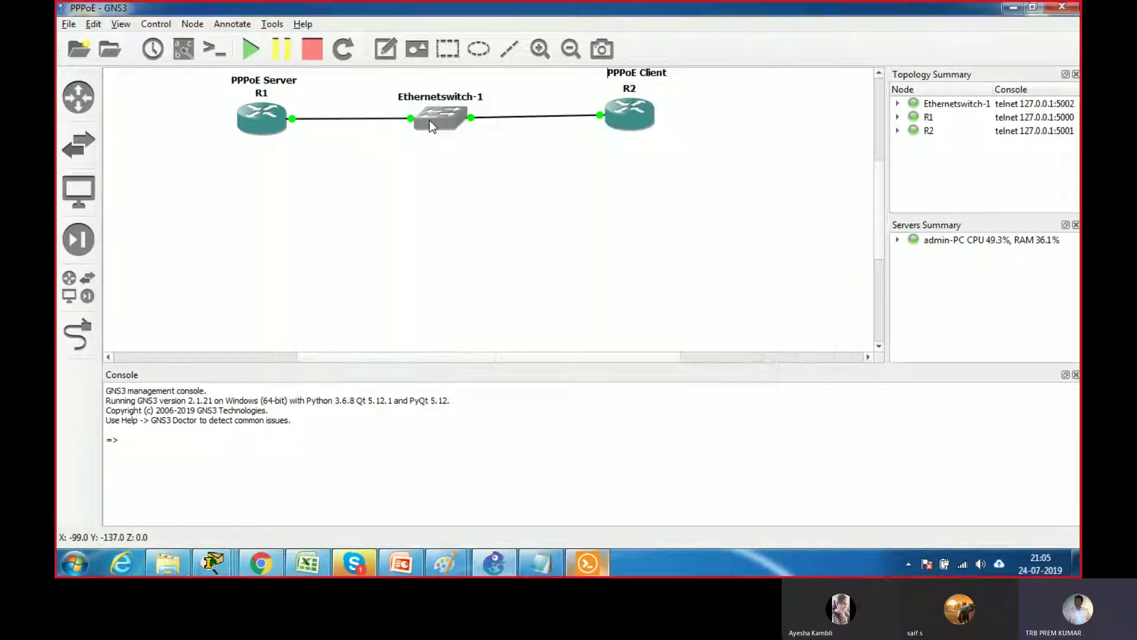
{"action": "right_click", "coordinate": [429, 119]}
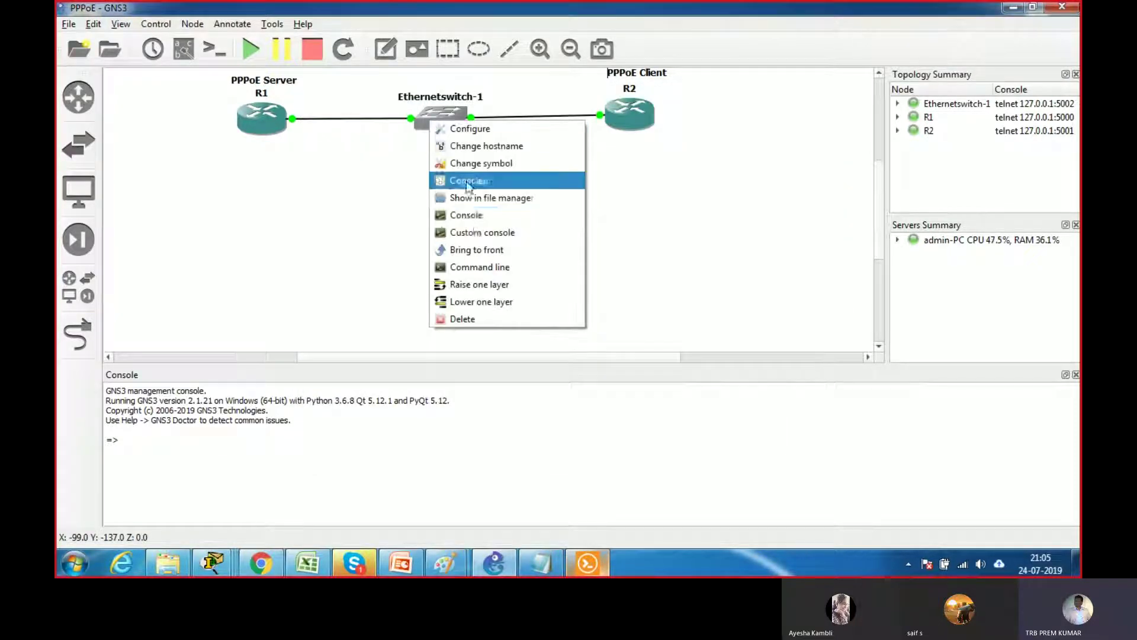
{"action": "left_click", "coordinate": [465, 319]}
{"action": "left_click", "coordinate": [599, 298]}
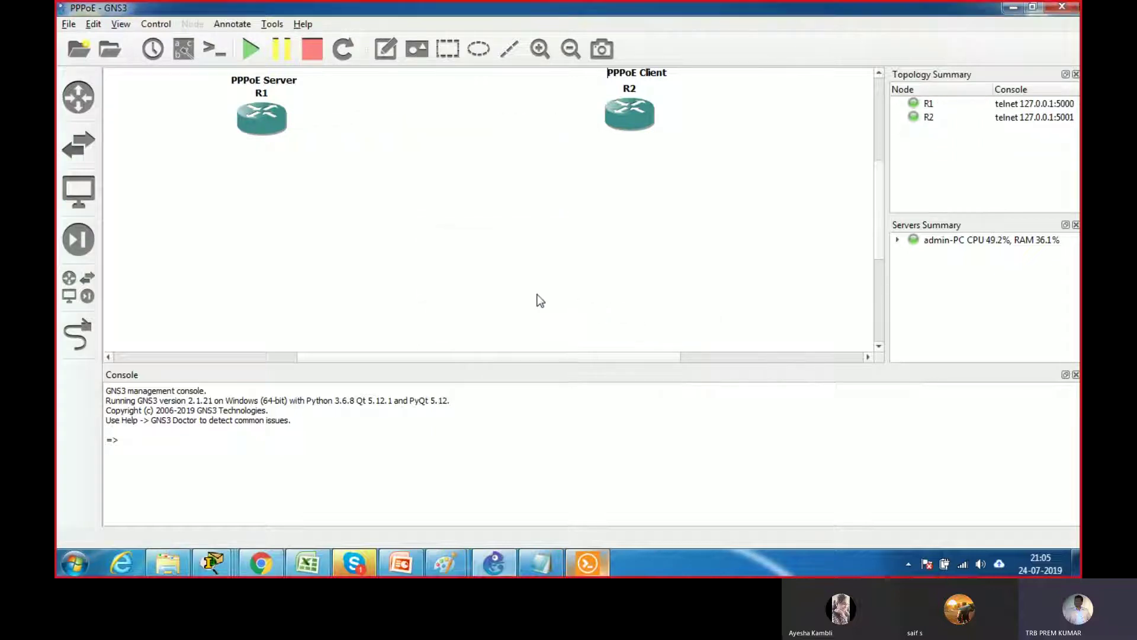
Link R1 directly to R2's FastEthernet0/0 interface
{"action": "left_click", "coordinate": [79, 338]}
{"action": "left_click", "coordinate": [279, 117]}
{"action": "left_click", "coordinate": [313, 192]}
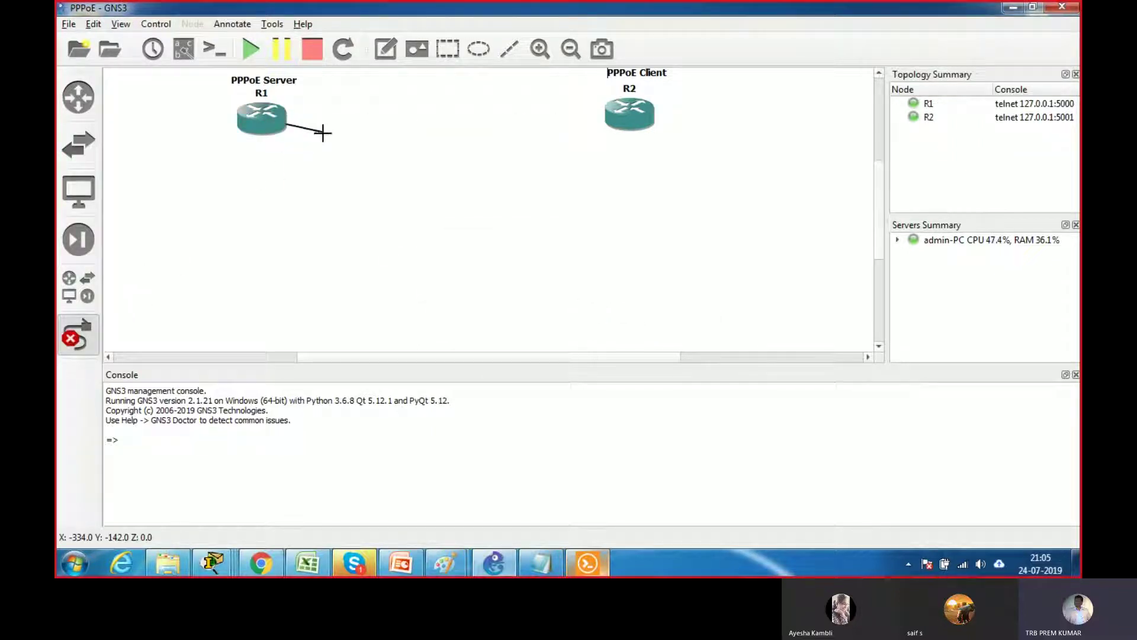
{"action": "left_click", "coordinate": [618, 110]}
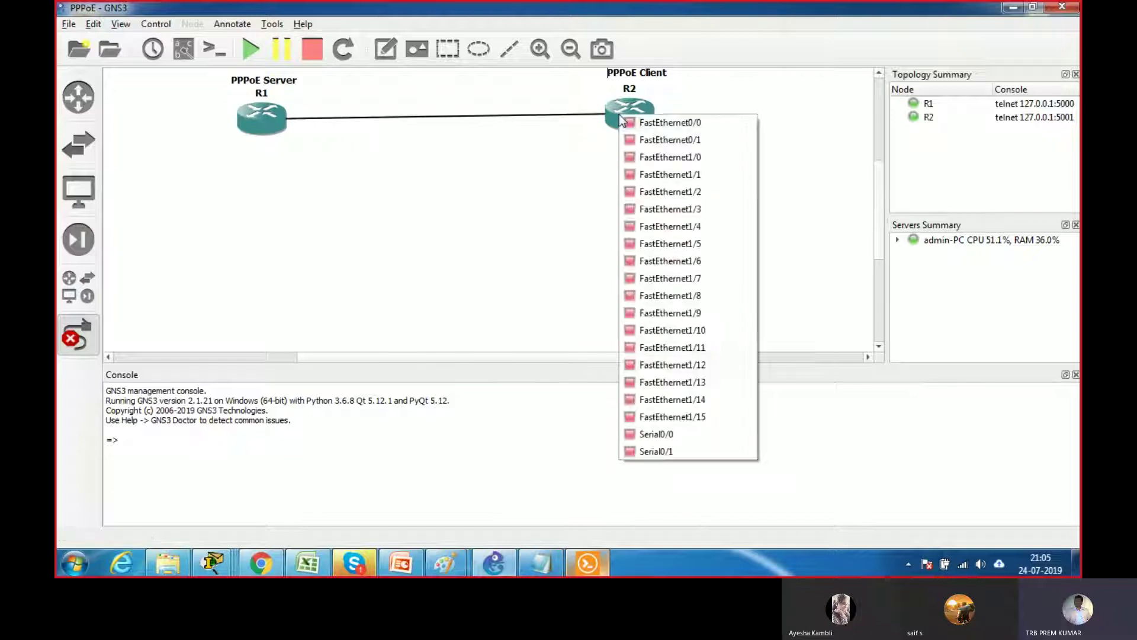
{"action": "left_click", "coordinate": [657, 126]}
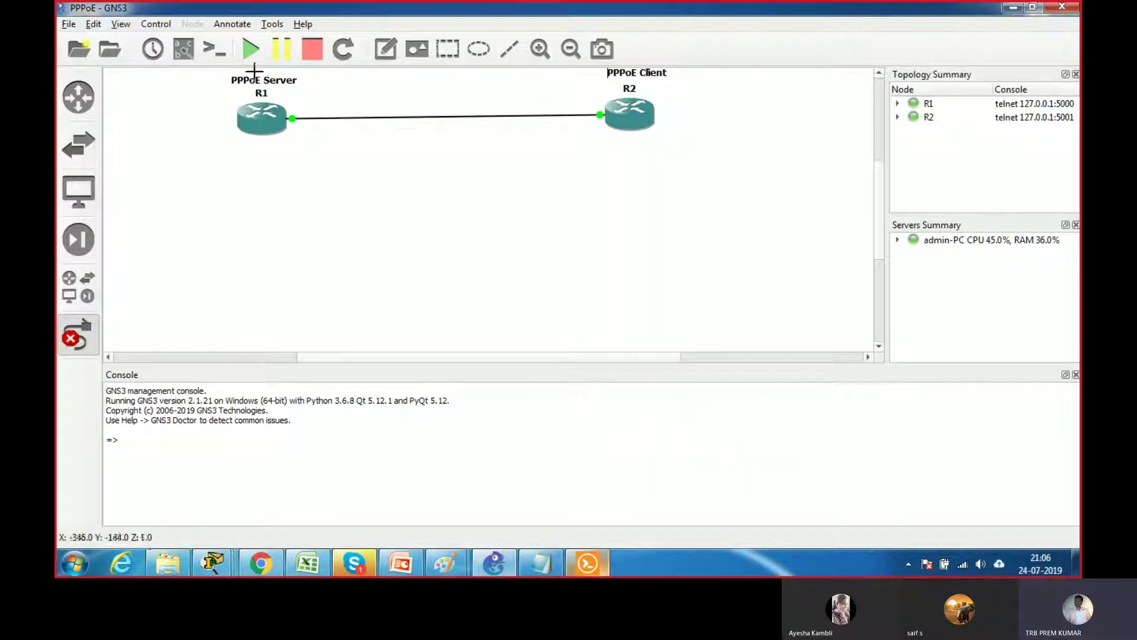
Show the interface labels, move R2's f0/0 label clear of the router symbol, and leave link mode
{"action": "left_click", "coordinate": [184, 50]}
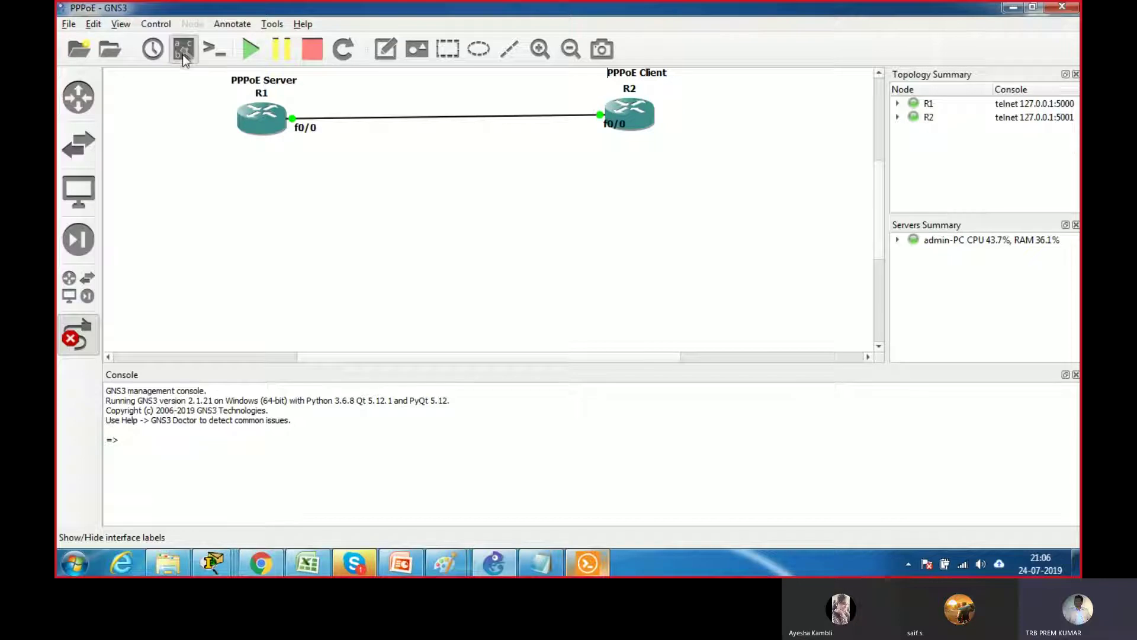
{"action": "left_click_drag", "start_coordinate": [621, 133], "coordinate": [586, 109]}
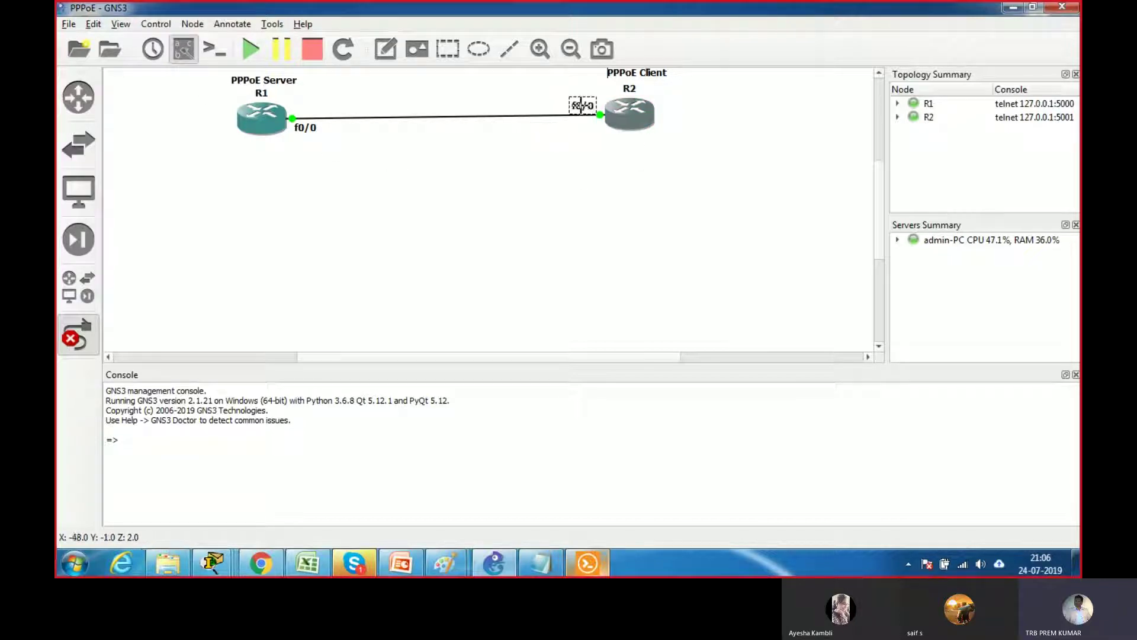
{"action": "left_click", "coordinate": [78, 333]}
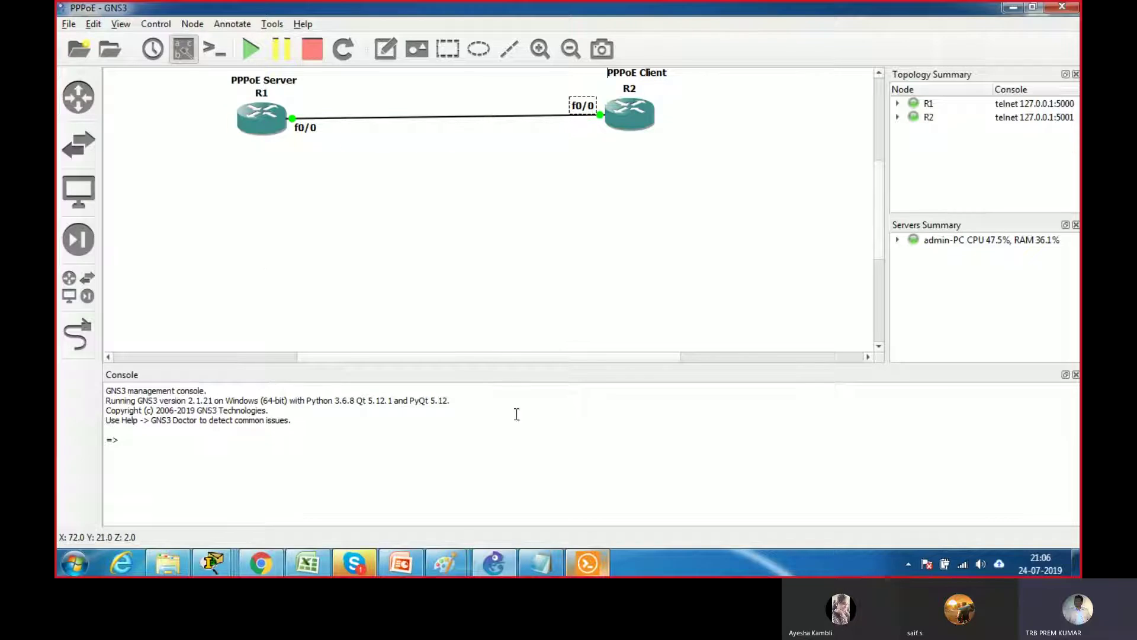
Review the R1 and R2 configuration scripts in Notepad and return to the R1 console
{"action": "left_click", "coordinate": [541, 563]}
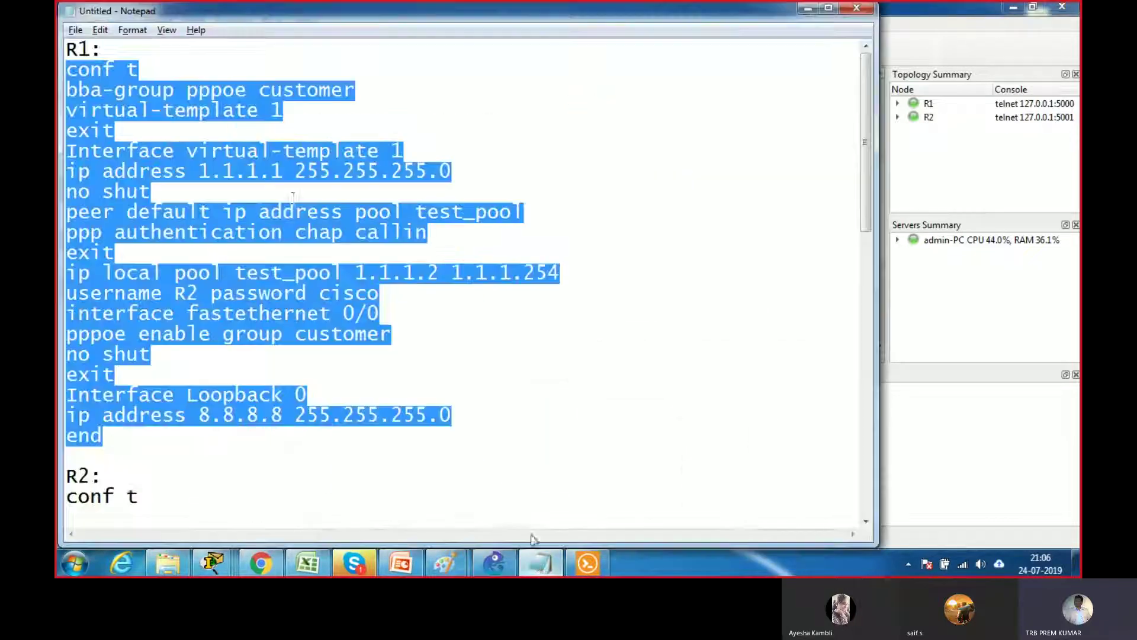
{"action": "left_click", "coordinate": [196, 433]}
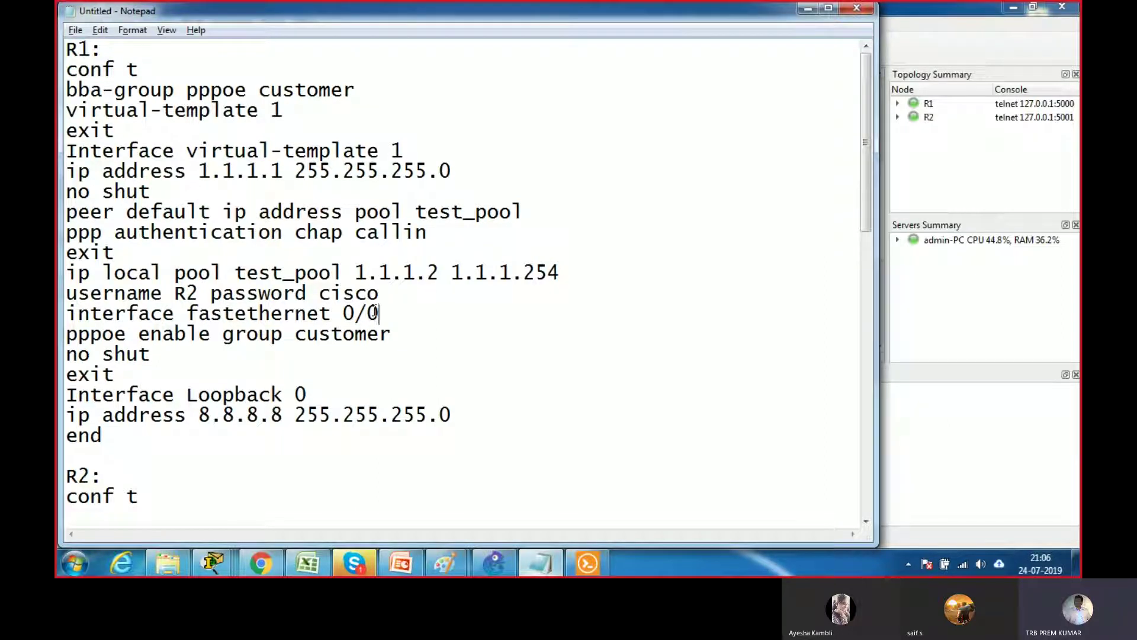
{"action": "left_click_drag", "start_coordinate": [872, 179], "coordinate": [855, 392]}
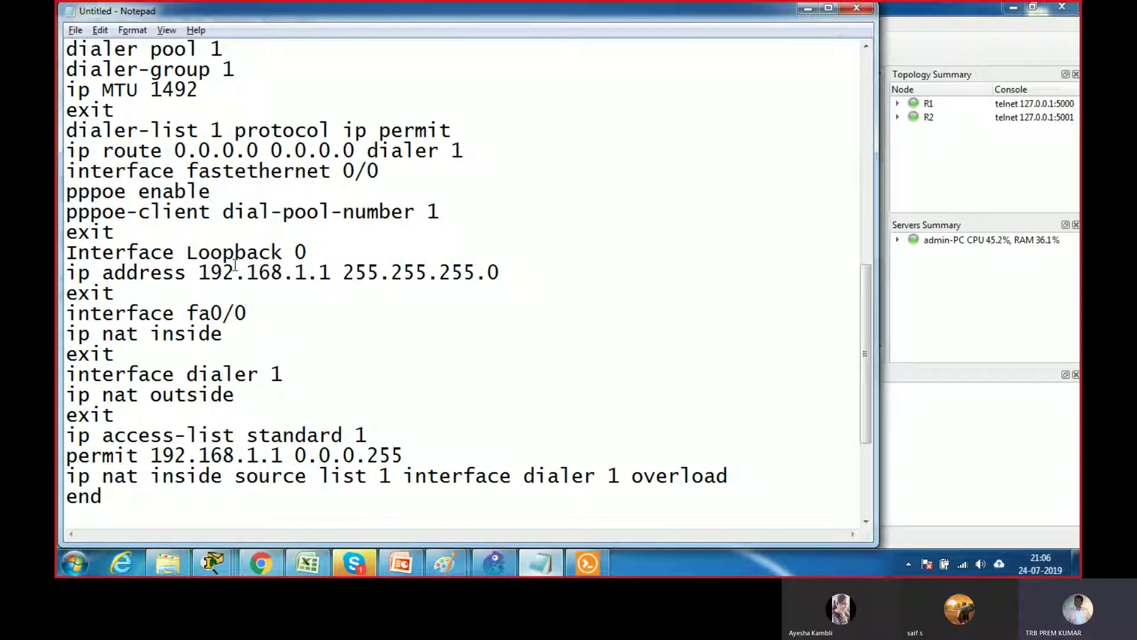
{"action": "left_click", "coordinate": [587, 562]}
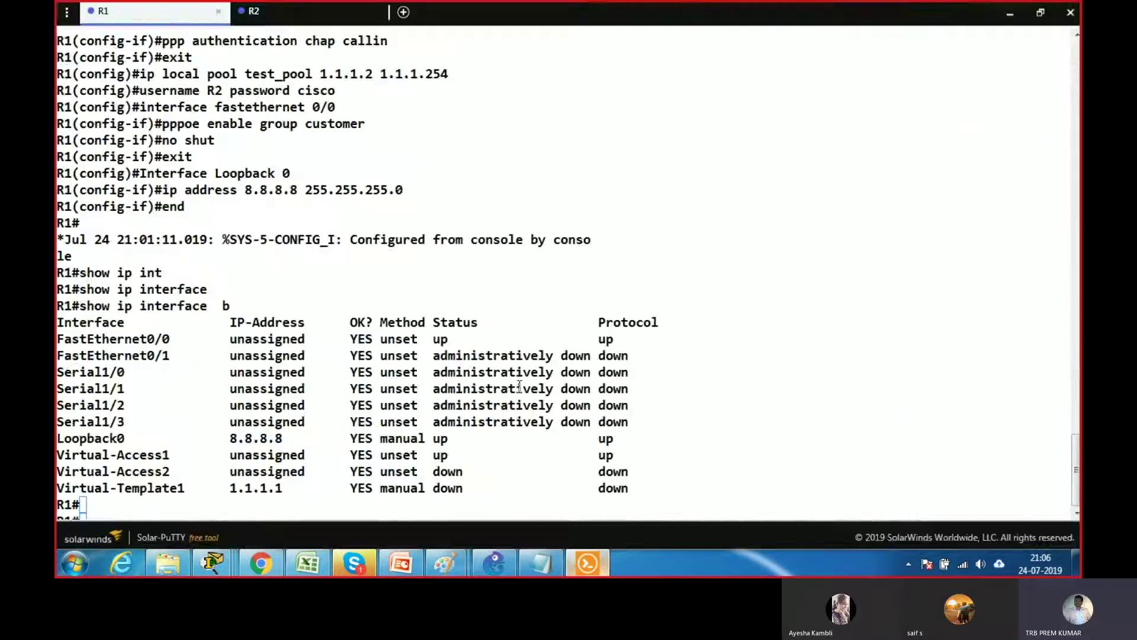
Run show ip interface b on R2, page through the full list, and examine the FastEthernet0/0 status
{"action": "left_click", "coordinate": [308, 17]}
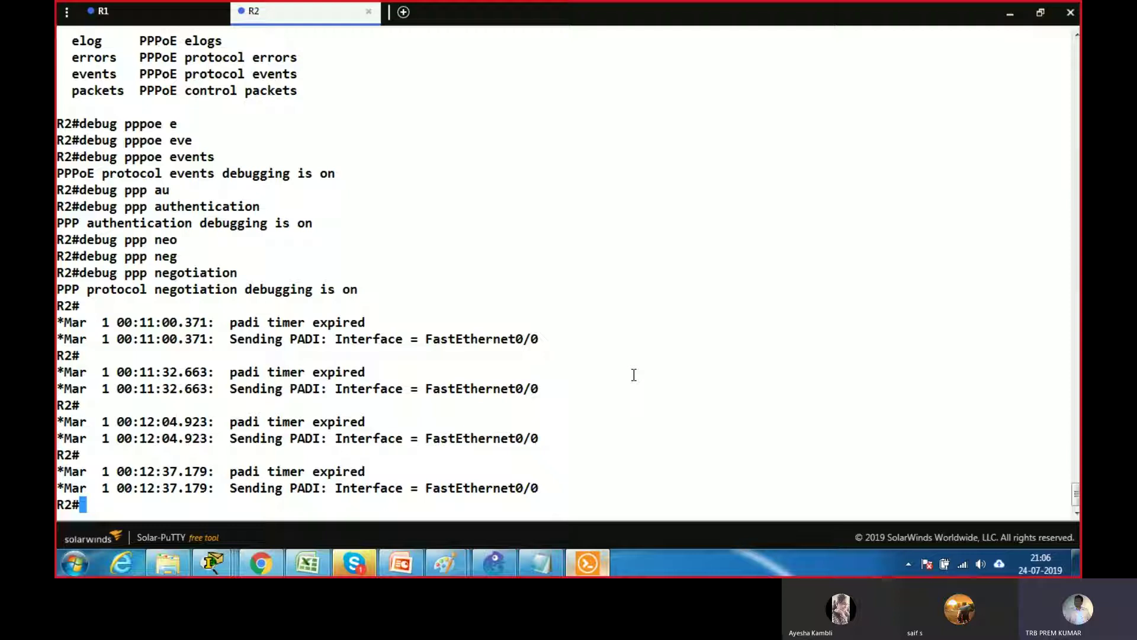
{"action": "key", "text": "Up"}
{"action": "key", "text": "Up"}
{"action": "key", "text": "Up"}
{"action": "key", "text": "Up"}
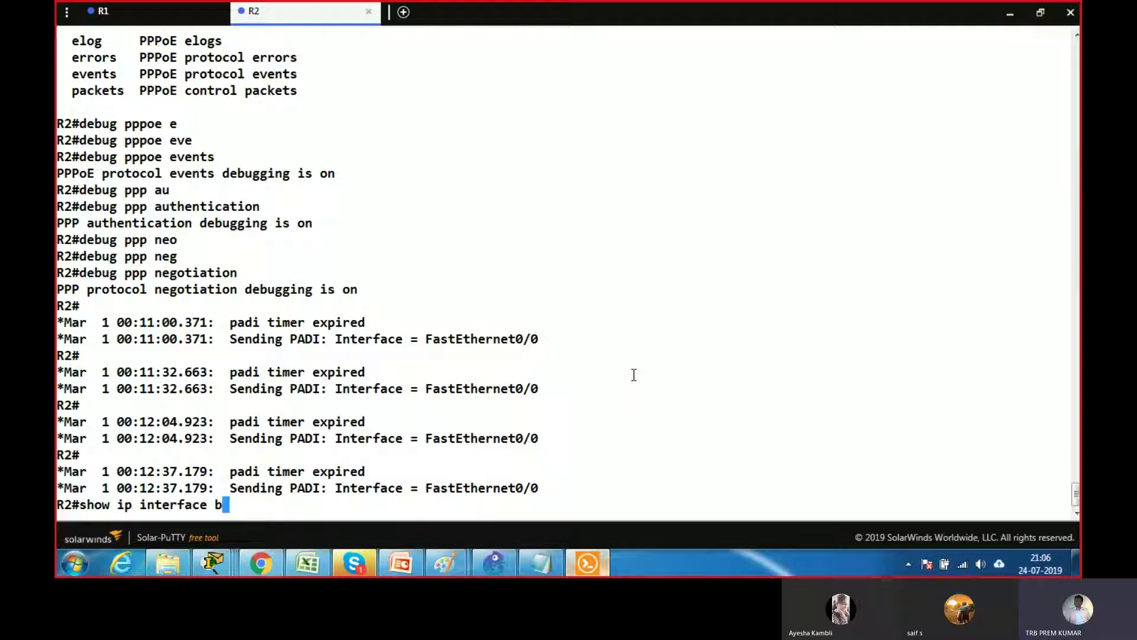
{"action": "key", "text": "Return"}
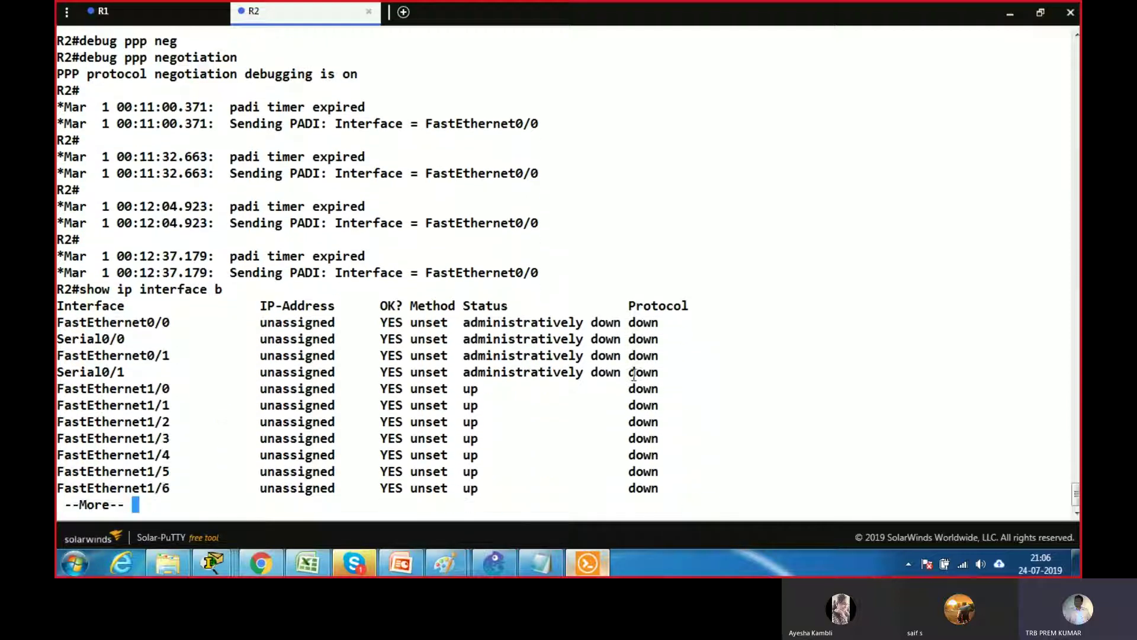
{"action": "key", "text": "Return"}
{"action": "key", "text": "Return"}
{"action": "key", "text": "Return"}
{"action": "key", "text": "Return"}
{"action": "key", "text": "Return"}
{"action": "key", "text": "Return"}
{"action": "key", "text": "Return"}
{"action": "key", "text": "Return"}
{"action": "key", "text": "Return"}
{"action": "key", "text": "Return"}
{"action": "key", "text": "Return"}
{"action": "key", "text": "Return"}
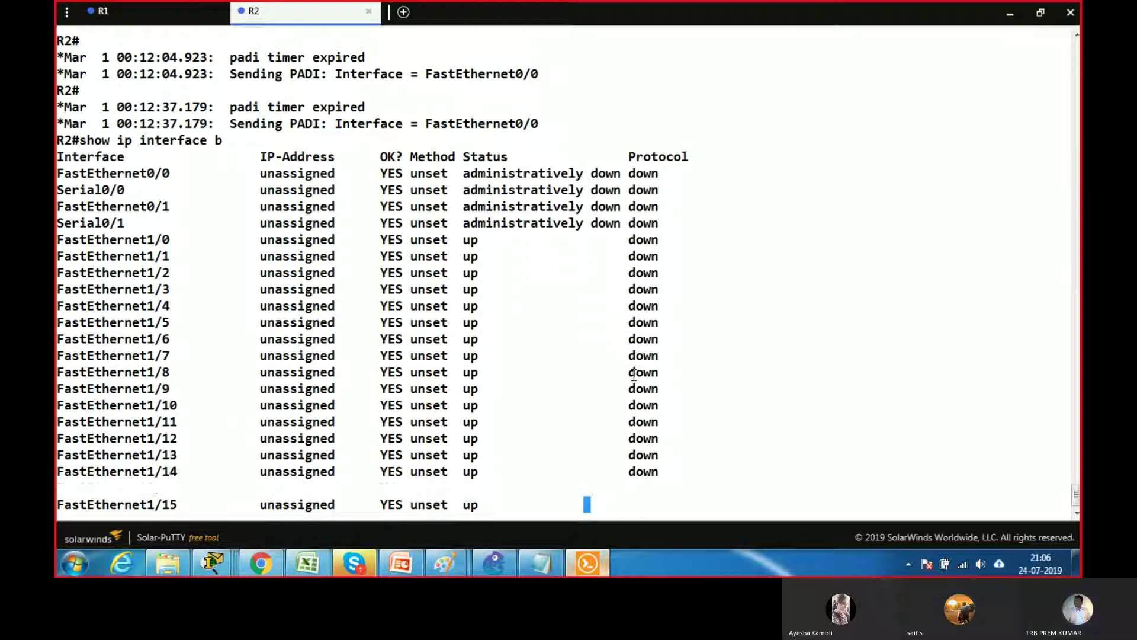
{"action": "key", "text": "Return"}
{"action": "key", "text": "Return"}
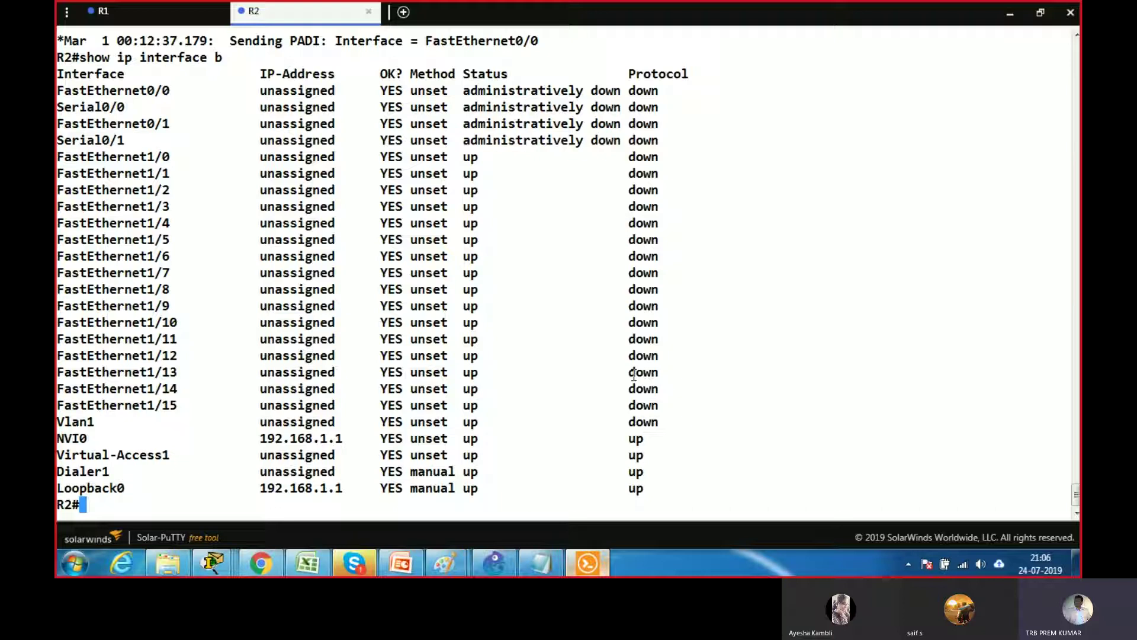
{"action": "left_click_drag", "start_coordinate": [458, 90], "coordinate": [656, 95]}
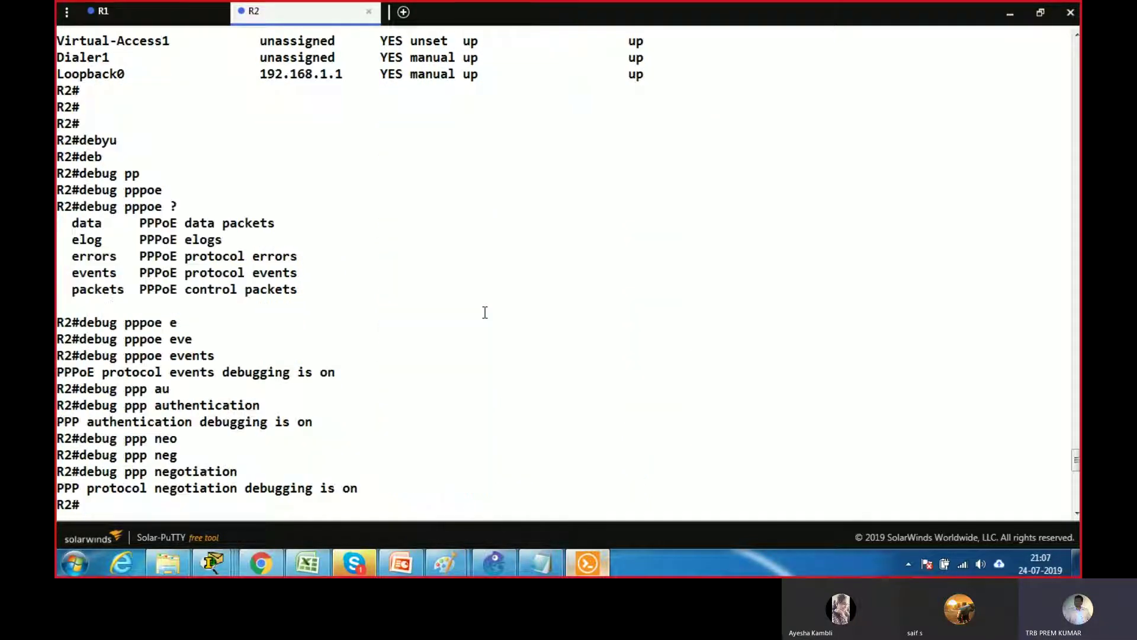
{"action": "scroll", "coordinate": [483, 311], "scroll_direction": "up", "scroll_amount": 5}
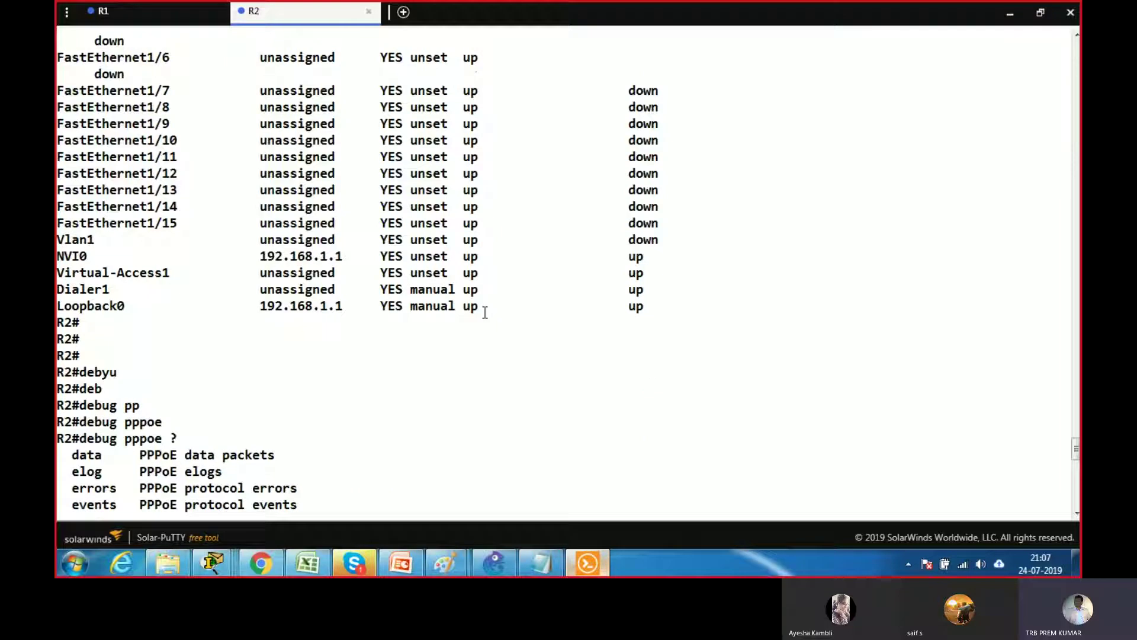
In the Notepad script for R2, add a No shut line after pppoe-client dial-pool-number 1
{"action": "left_click", "coordinate": [541, 562]}
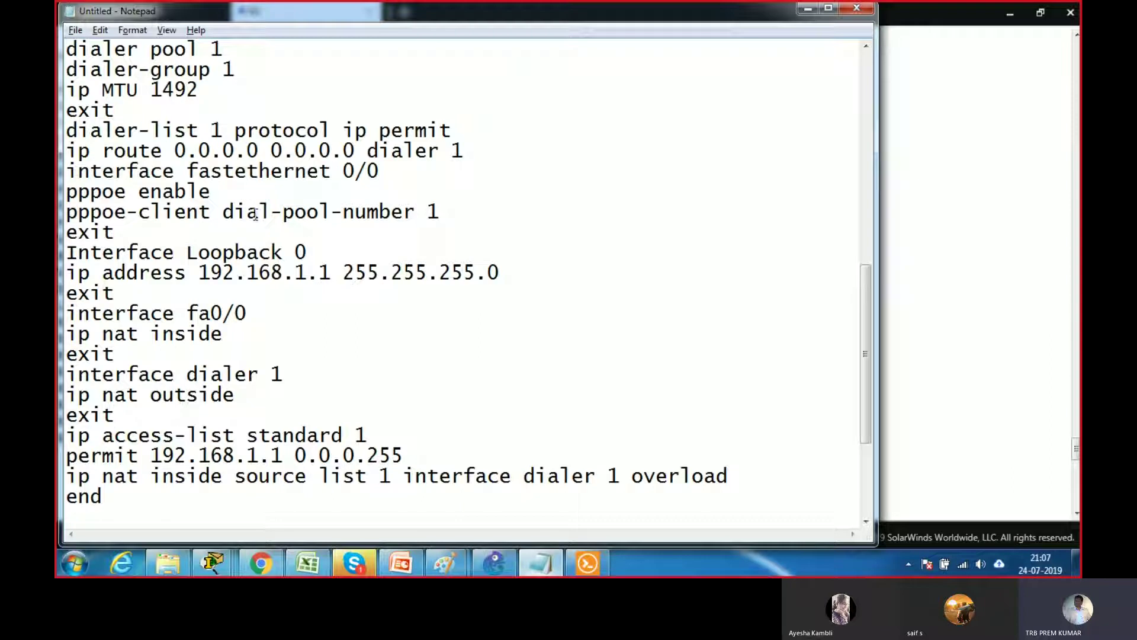
{"action": "left_click", "coordinate": [449, 211]}
{"action": "key", "text": "Return"}
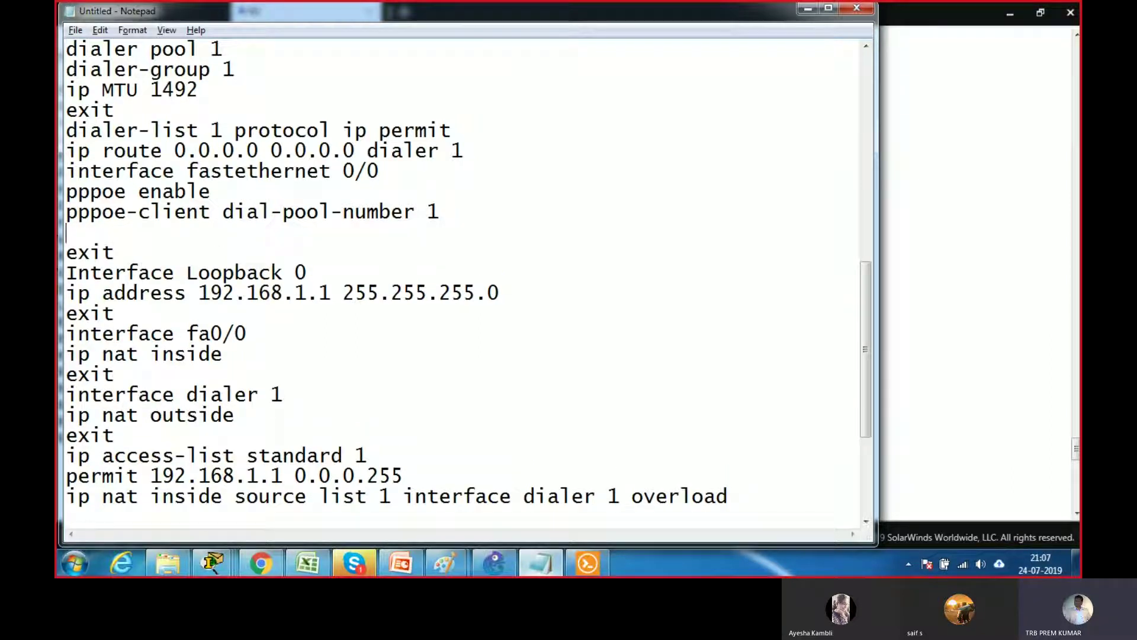
{"action": "type", "text": "No shut"}
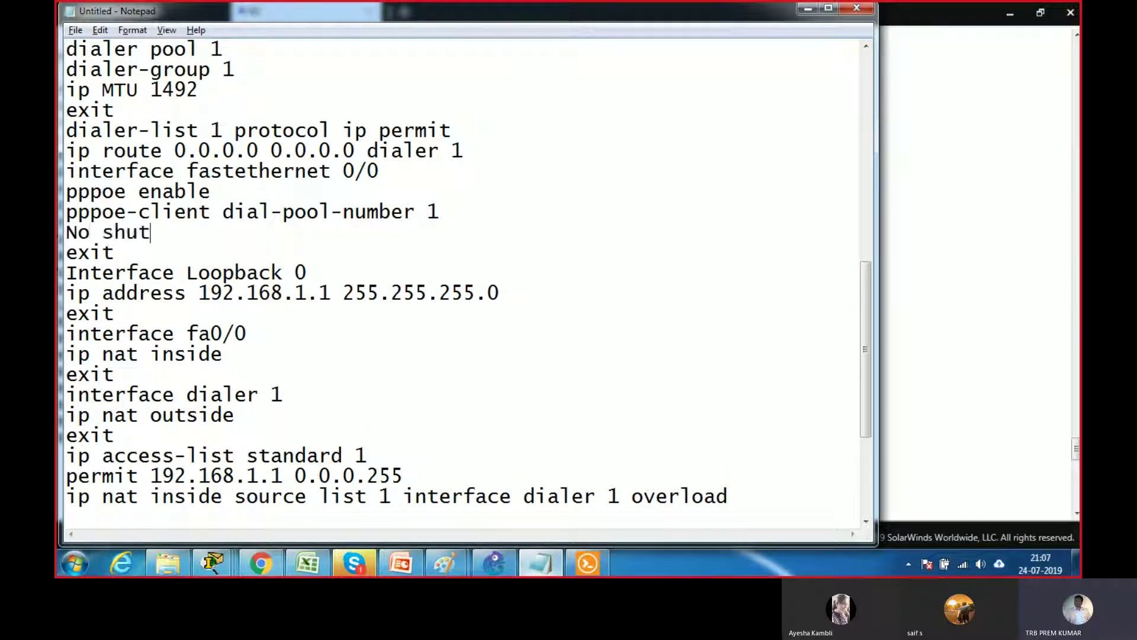
Copy R2's script from conf t through the NAT overload line, including the CHAP password, and run it in the R2 console
{"action": "left_click_drag", "start_coordinate": [740, 496], "coordinate": [67, 273]}
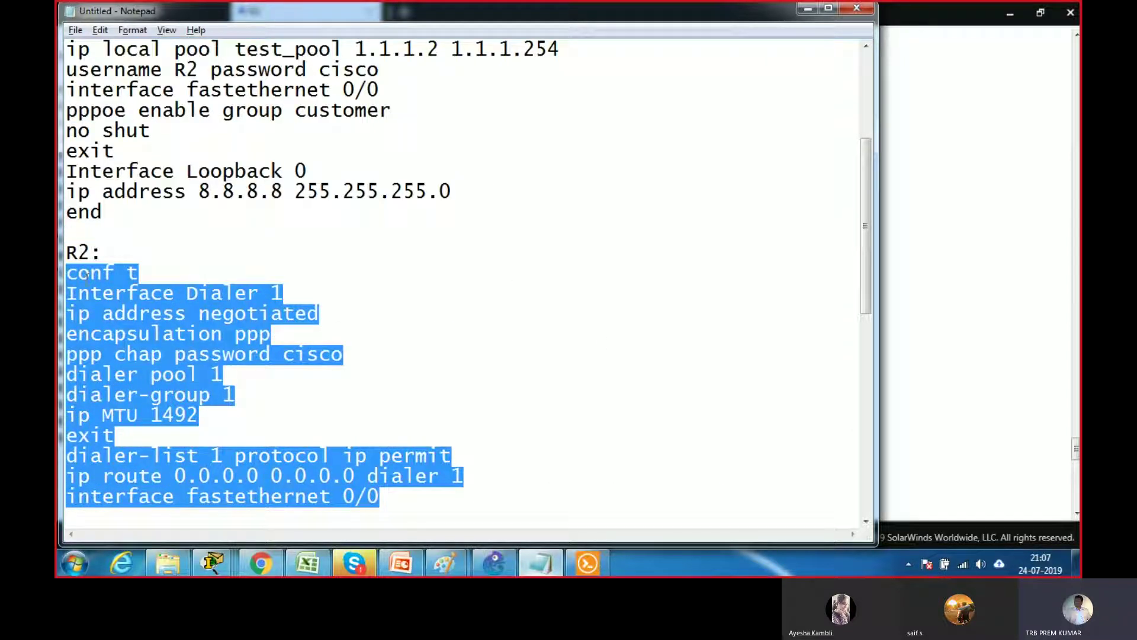
{"action": "right_click", "coordinate": [87, 274]}
{"action": "left_click", "coordinate": [142, 329]}
{"action": "scroll", "coordinate": [999, 477], "scroll_direction": "down", "scroll_amount": 5}
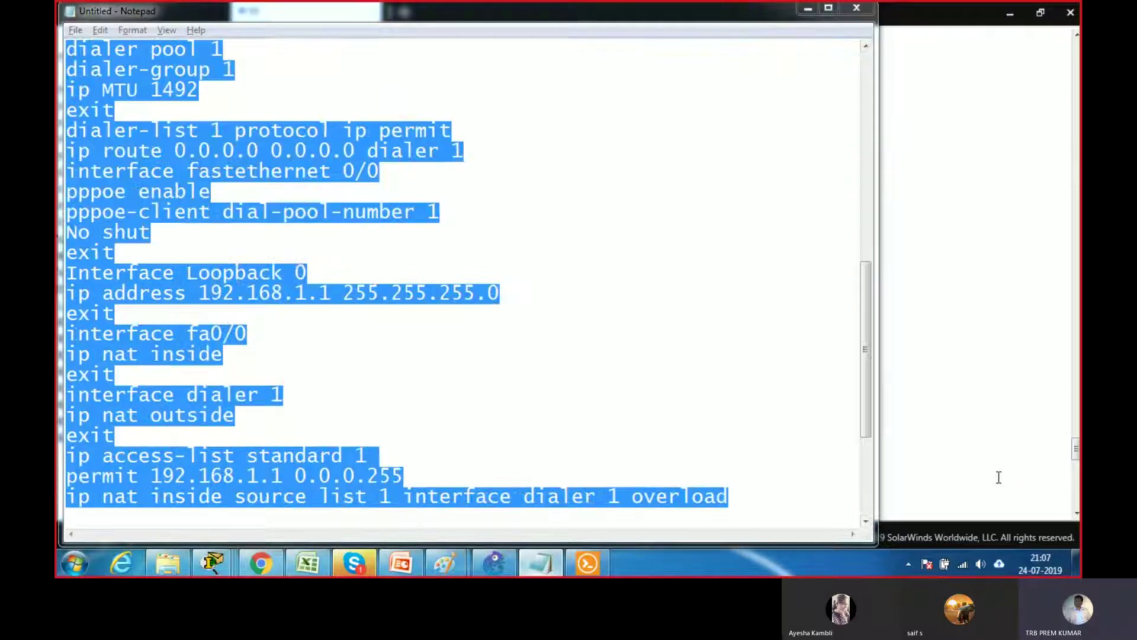
{"action": "left_click", "coordinate": [923, 28]}
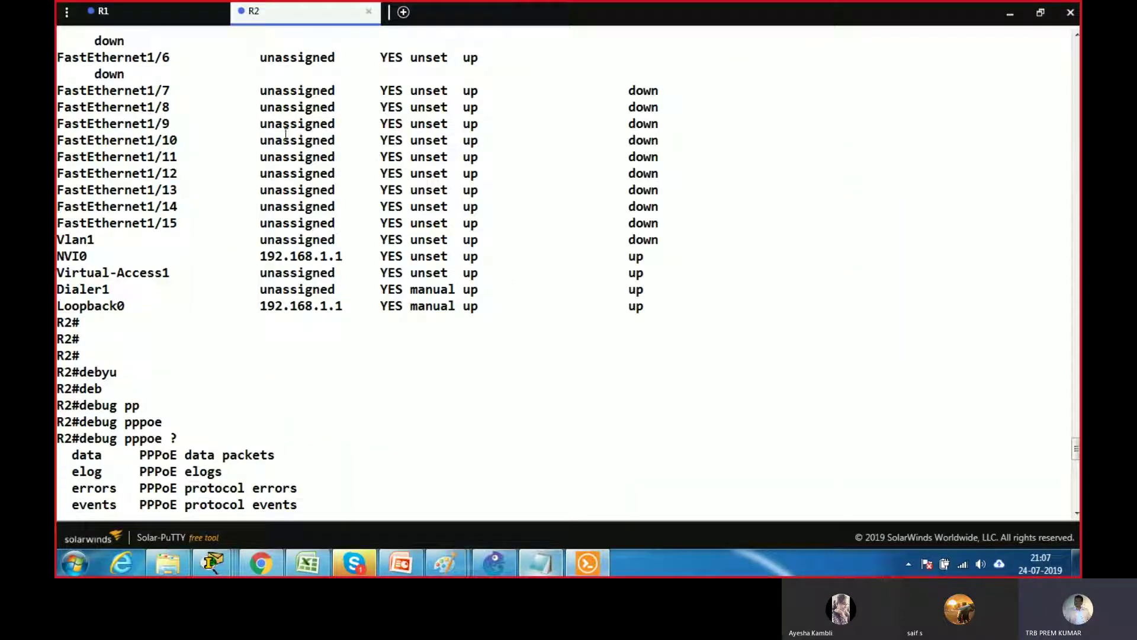
{"action": "key", "text": "Return"}
{"action": "key", "text": "Return"}
{"action": "key", "text": "Return"}
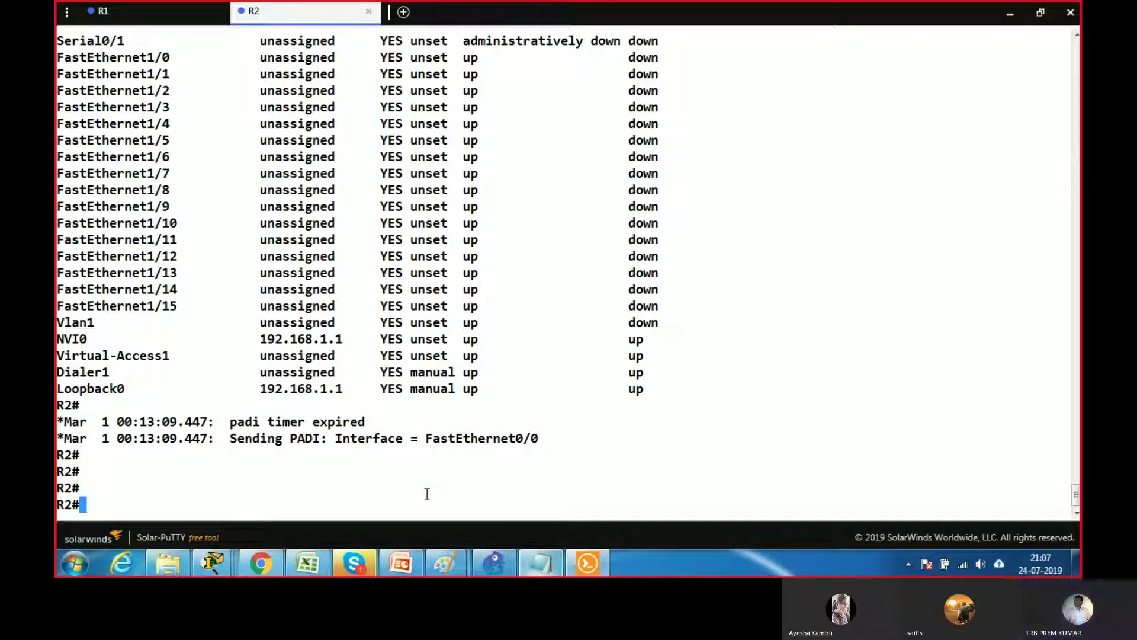
{"action": "right_click", "coordinate": [427, 494]}
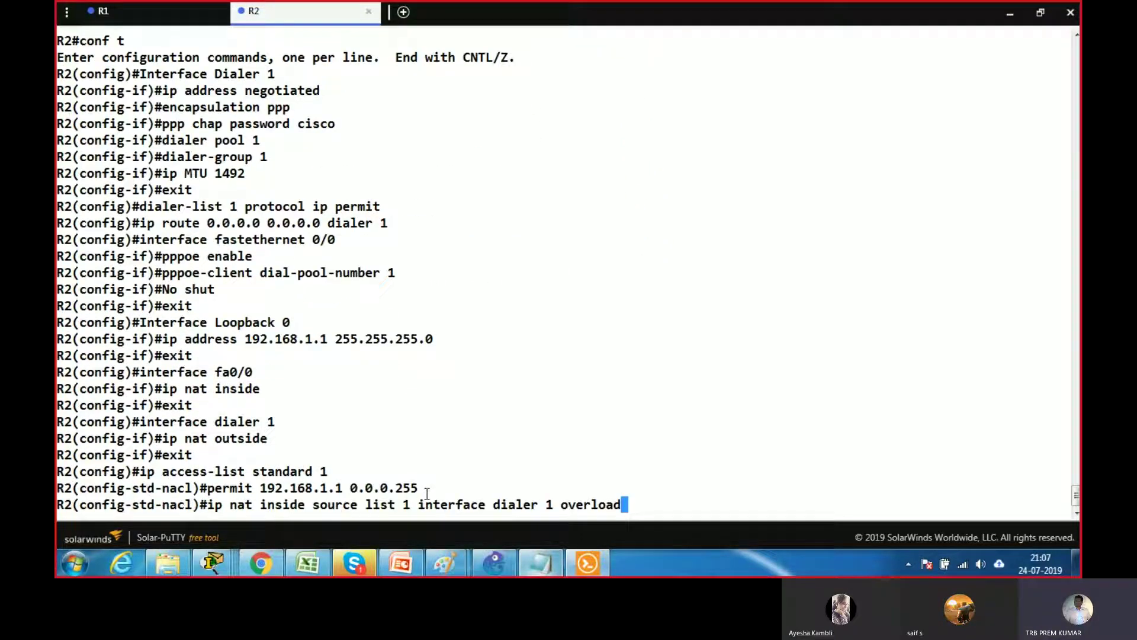
{"action": "key", "text": "Return"}
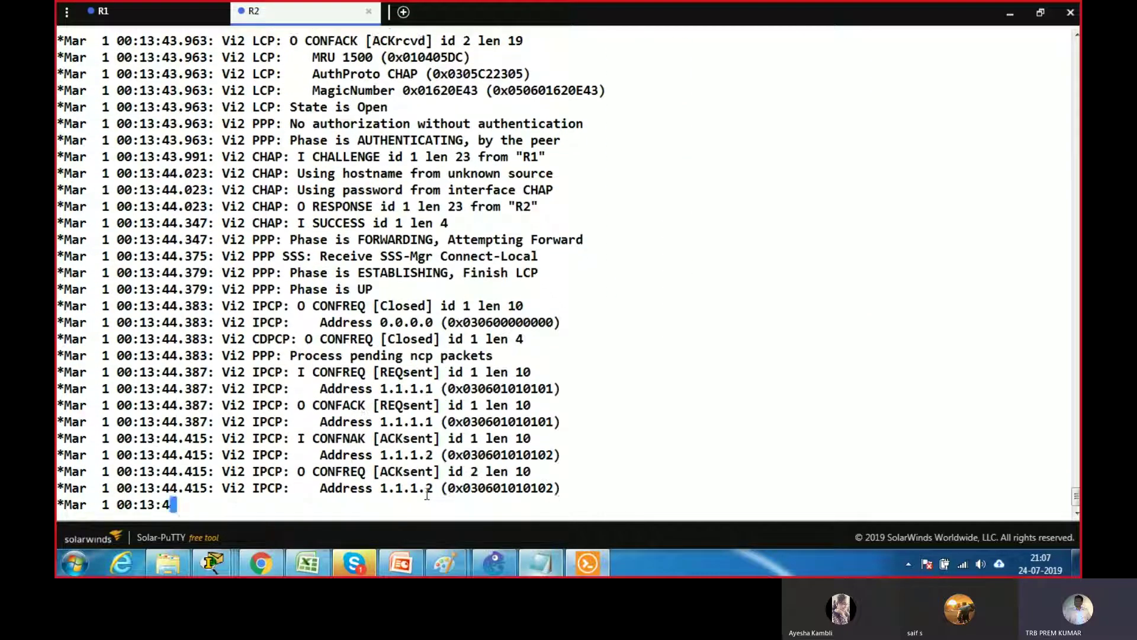
{"action": "key", "text": "Return"}
{"action": "key", "text": "Return"}
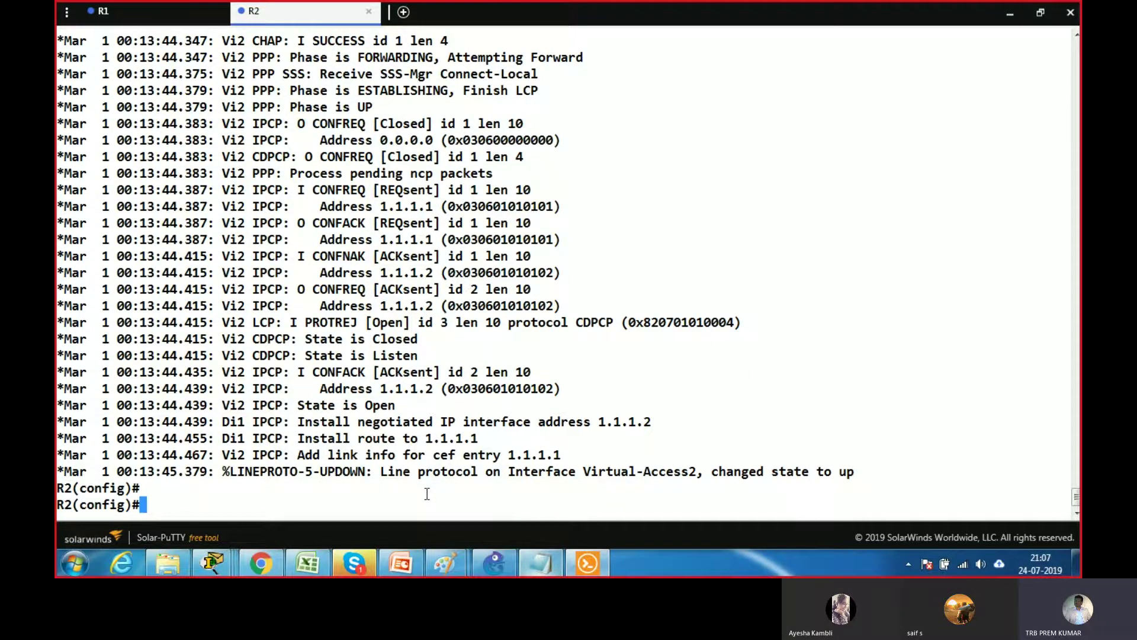
Examine R2's debug output for the PPPoE session setup, LCP negotiation and the CHAP challenge, response and success messages
{"action": "scroll", "coordinate": [426, 494], "scroll_direction": "up", "scroll_amount": 19}
{"action": "scroll", "coordinate": [427, 491], "scroll_direction": "down", "scroll_amount": 4}
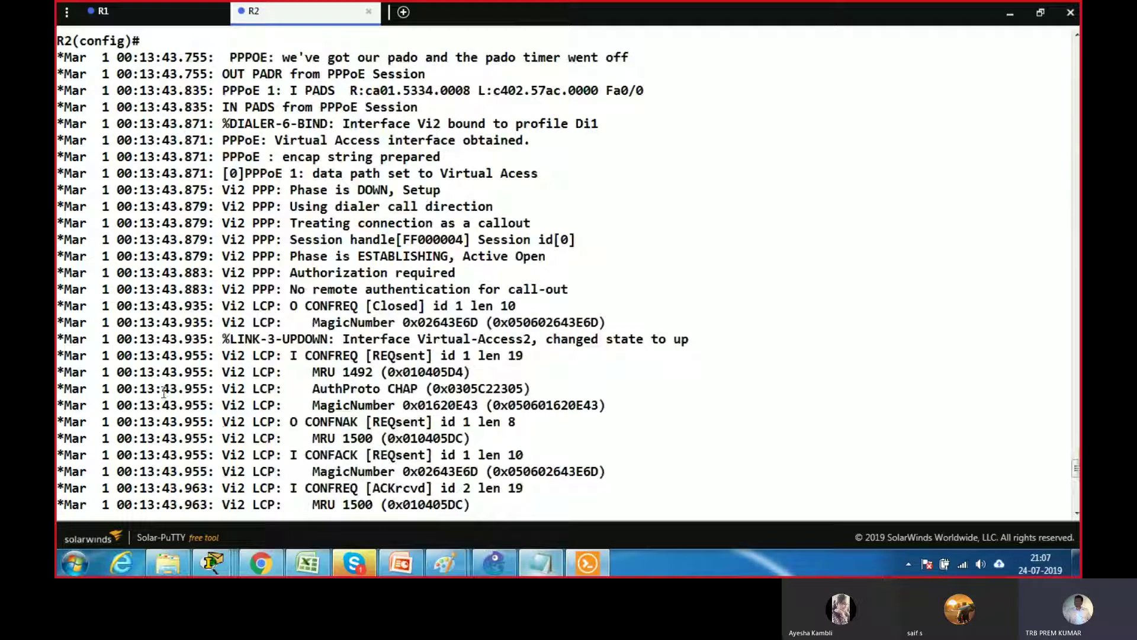
{"action": "left_click_drag", "start_coordinate": [283, 108], "coordinate": [208, 107]}
{"action": "scroll", "coordinate": [336, 216], "scroll_direction": "down", "scroll_amount": 14}
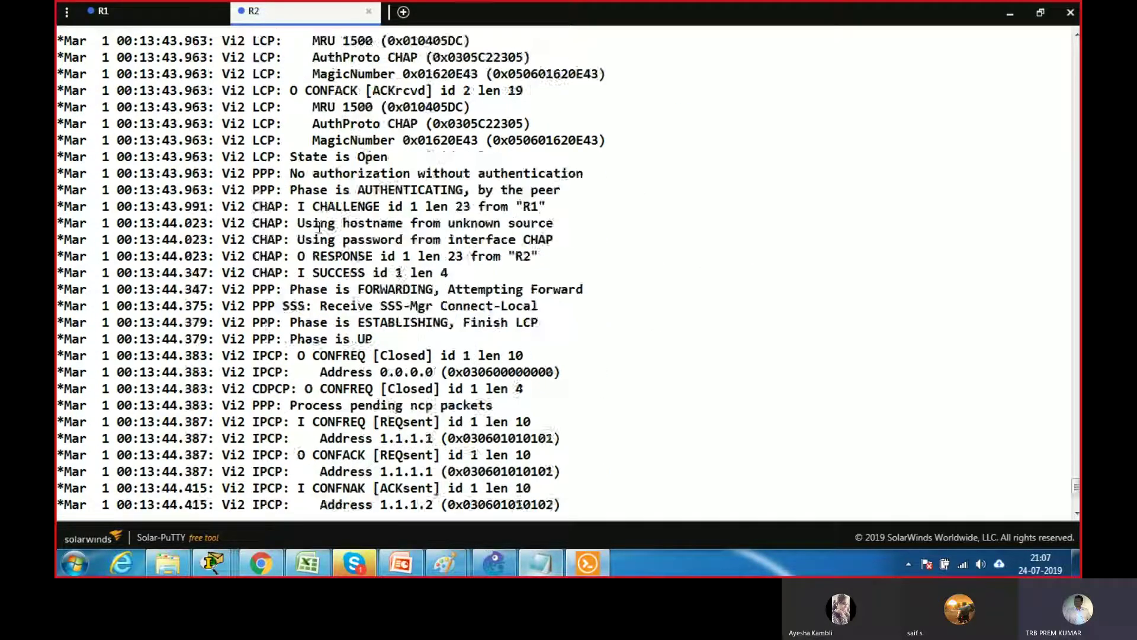
{"action": "scroll", "coordinate": [275, 243], "scroll_direction": "up", "scroll_amount": 5}
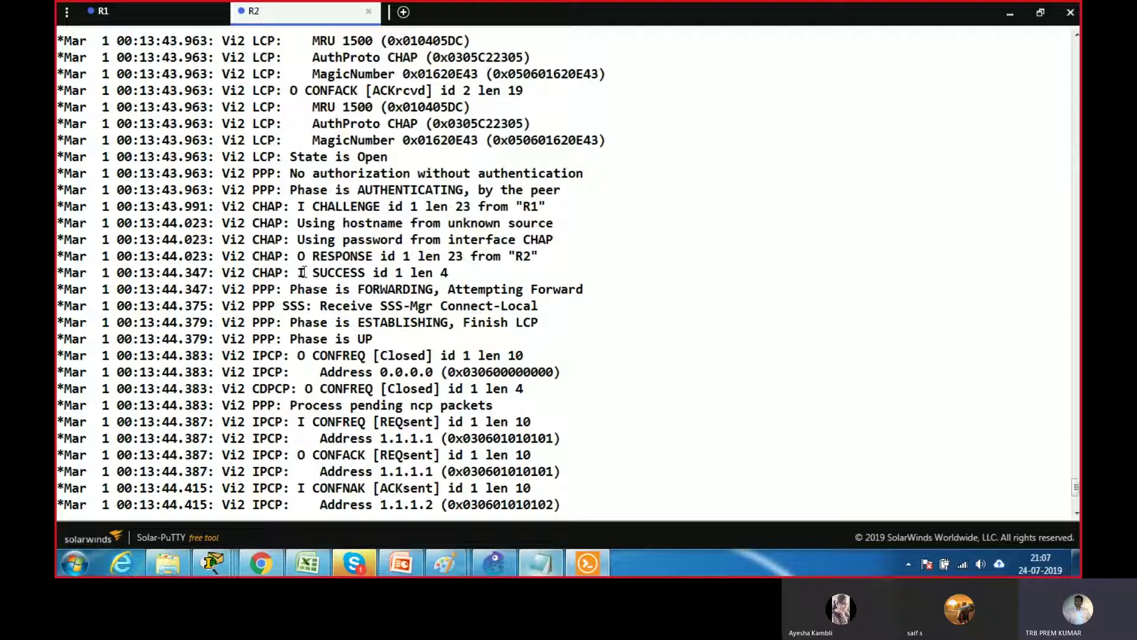
{"action": "left_click_drag", "start_coordinate": [308, 274], "coordinate": [203, 224]}
{"action": "left_click", "coordinate": [425, 274]}
{"action": "left_click_drag", "start_coordinate": [531, 239], "coordinate": [221, 255]}
{"action": "left_click", "coordinate": [422, 275]}
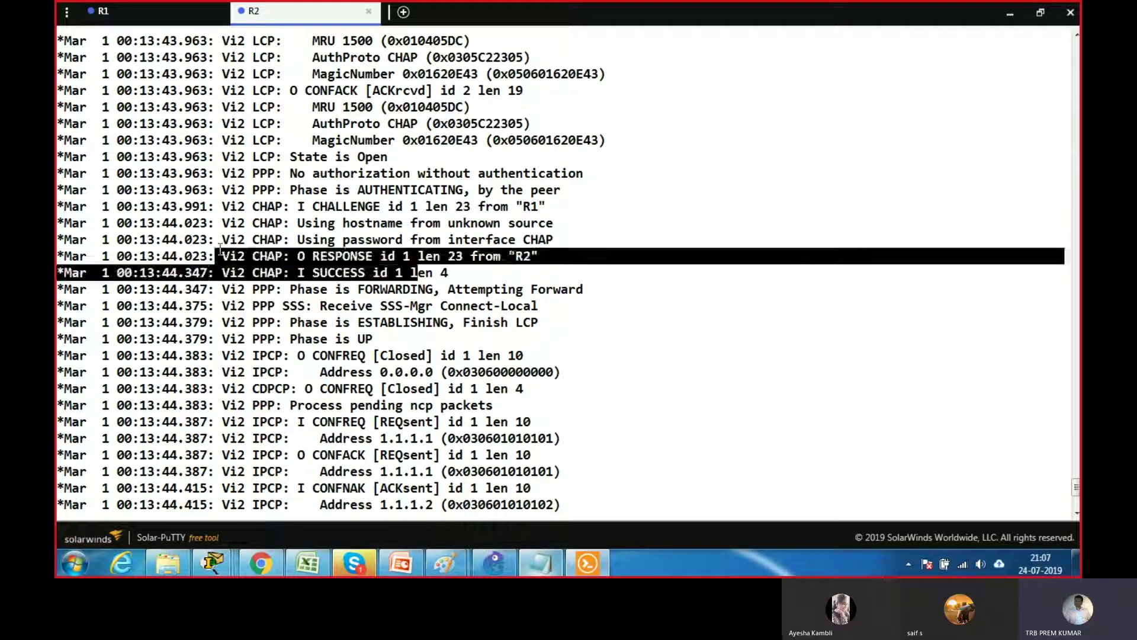
Examine R2's debug output for the PPP phase changes, the IPCP negotiation and the negotiated Dialer1 address
{"action": "left_click", "coordinate": [407, 333]}
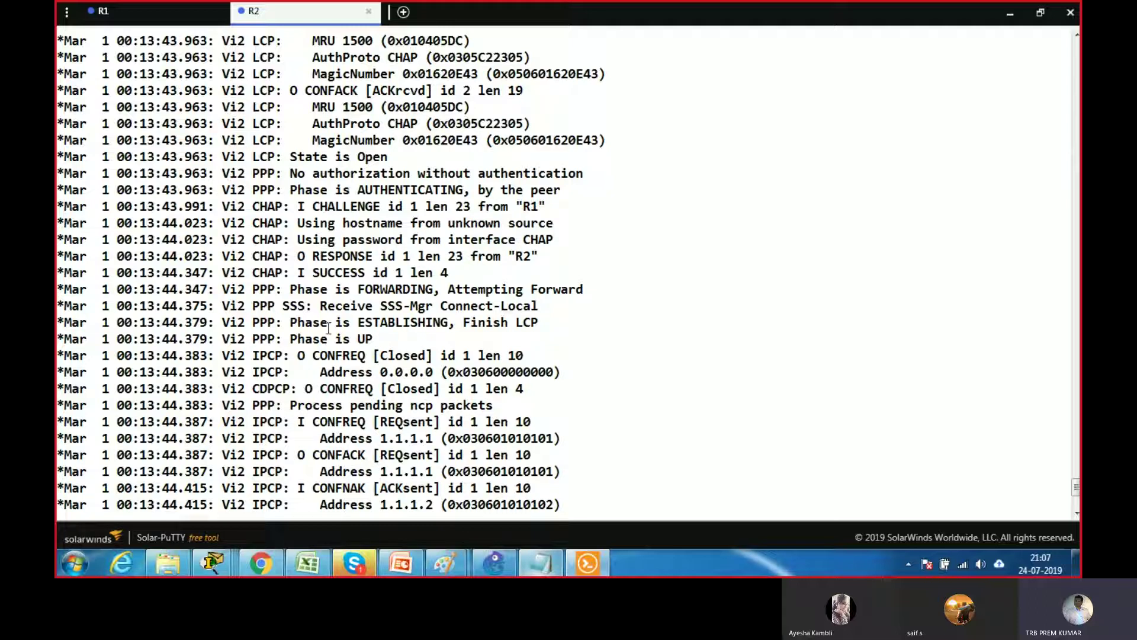
{"action": "left_click_drag", "start_coordinate": [329, 327], "coordinate": [491, 325]}
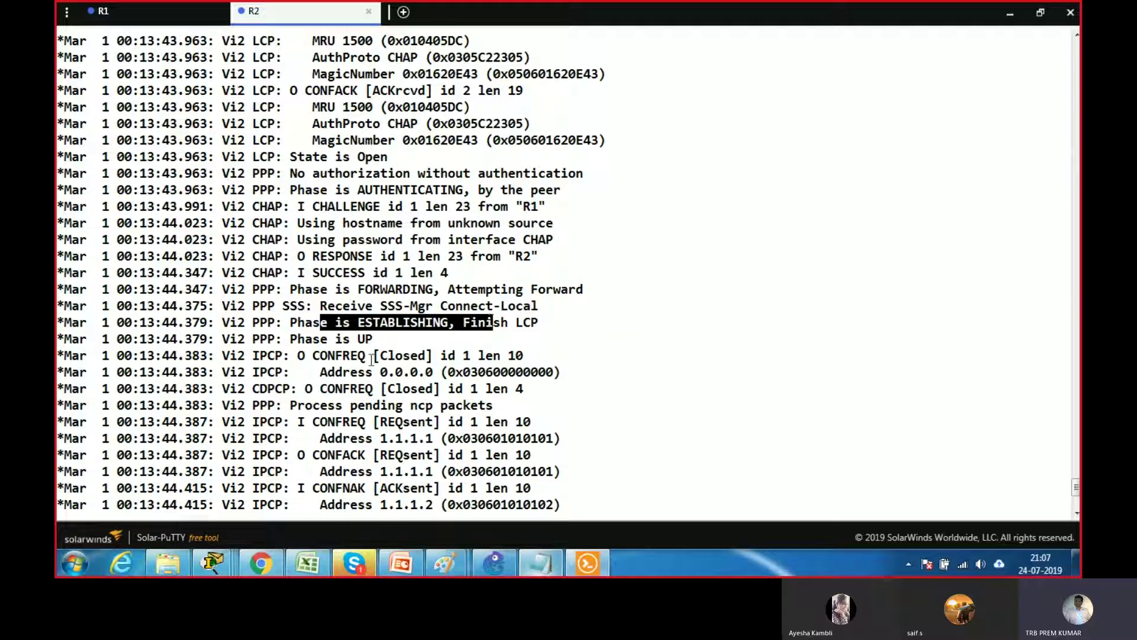
{"action": "left_click", "coordinate": [370, 360]}
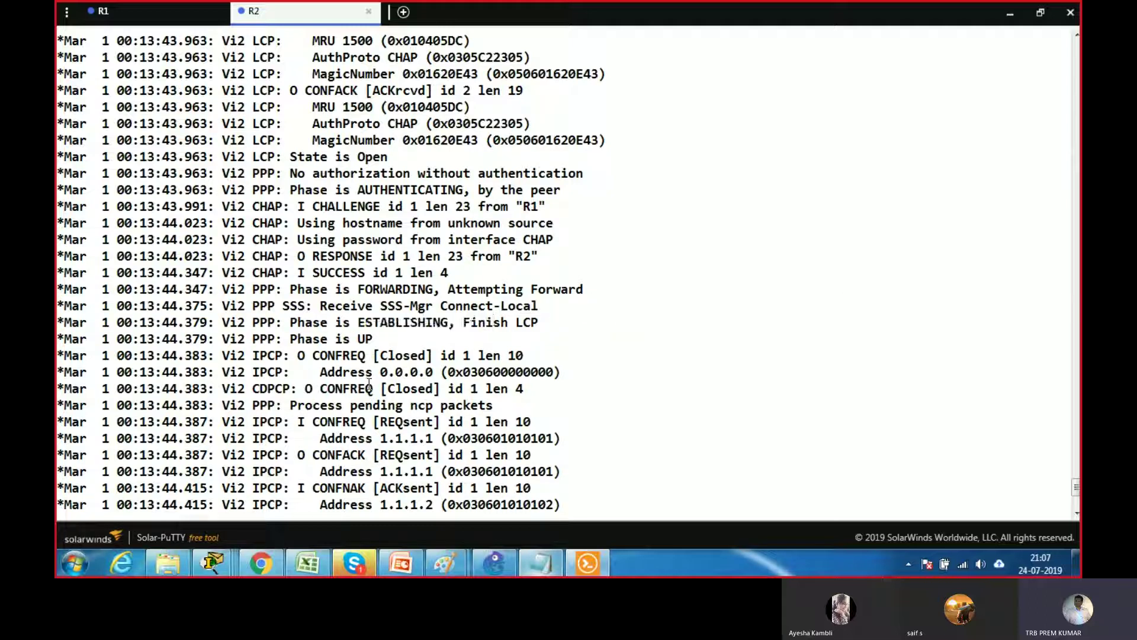
{"action": "left_click", "coordinate": [1077, 514]}
{"action": "left_click", "coordinate": [1077, 513]}
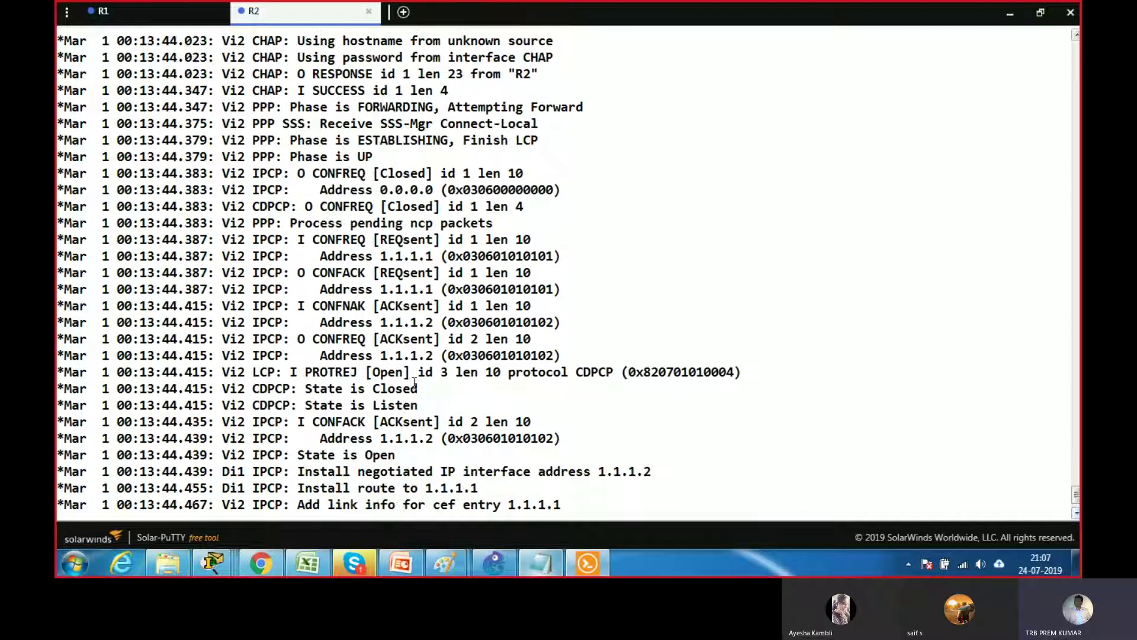
{"action": "left_click_drag", "start_coordinate": [341, 396], "coordinate": [433, 460]}
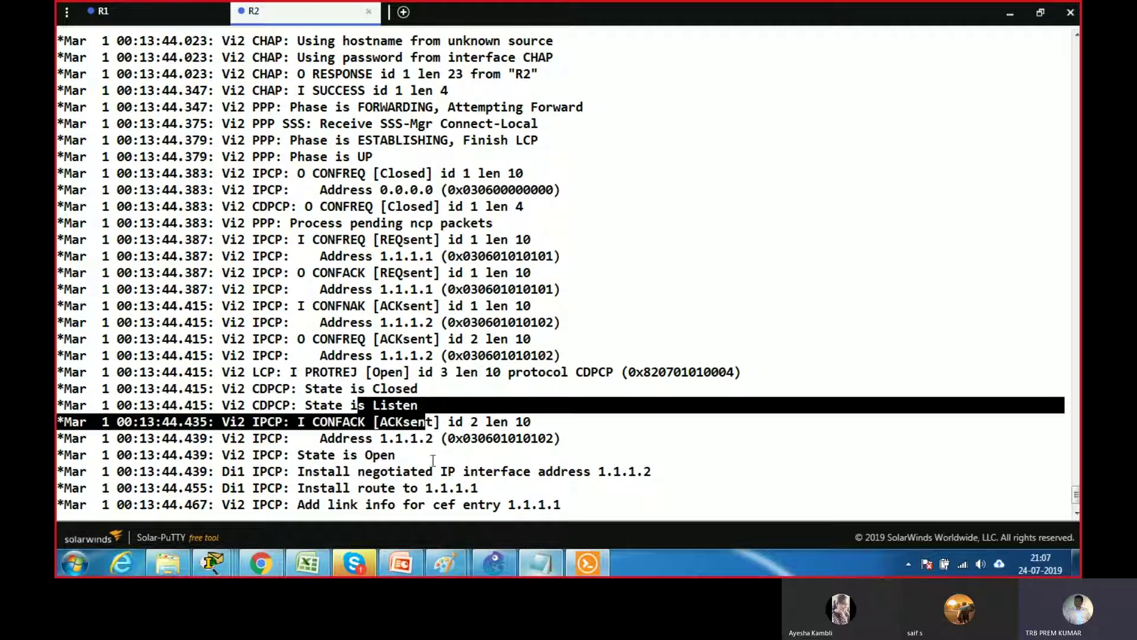
{"action": "left_click", "coordinate": [437, 476]}
{"action": "left_click_drag", "start_coordinate": [563, 505], "coordinate": [652, 472]}
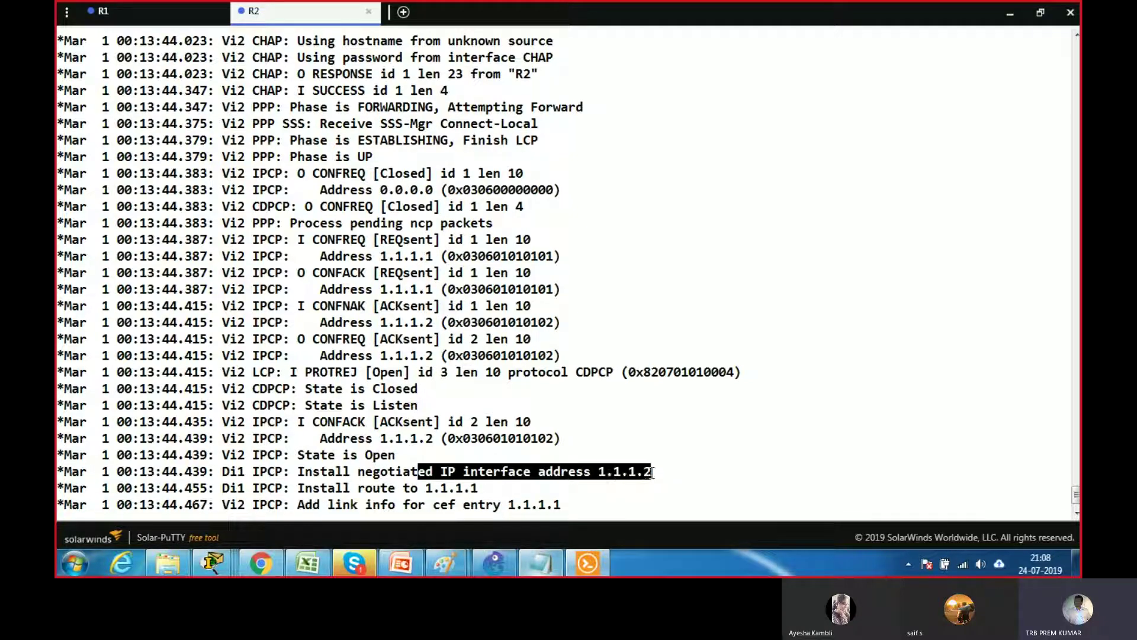
Leave configuration mode on R2, run show ip interface b, page through the full list and examine the Dialer1 entry
{"action": "key", "text": "Return"}
{"action": "key", "text": "Return"}
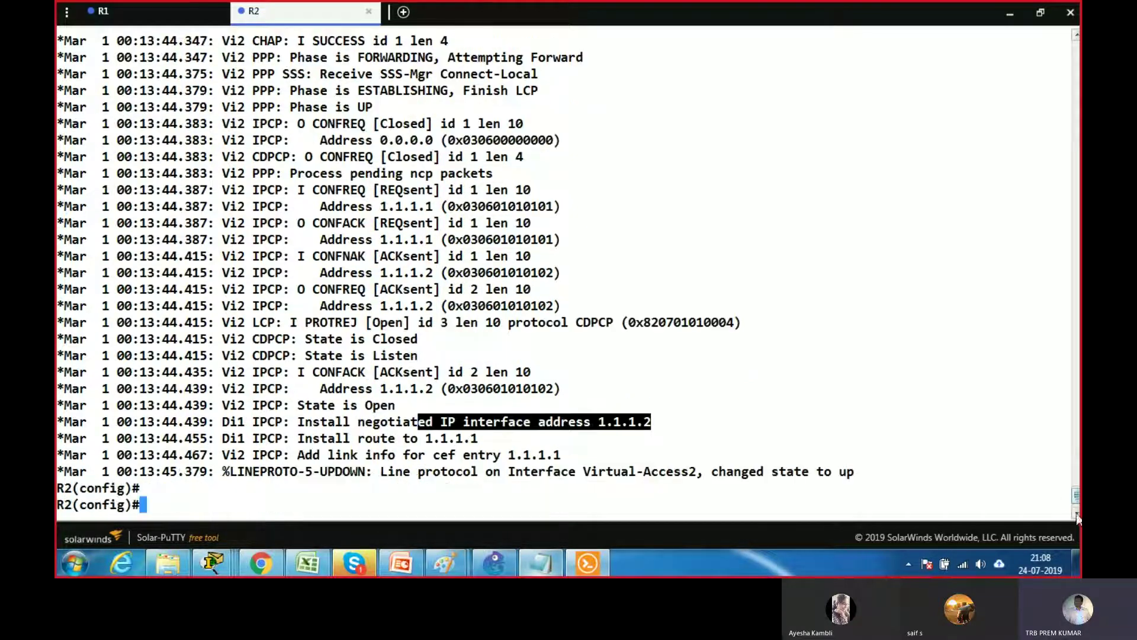
{"action": "type", "text": "exit"}
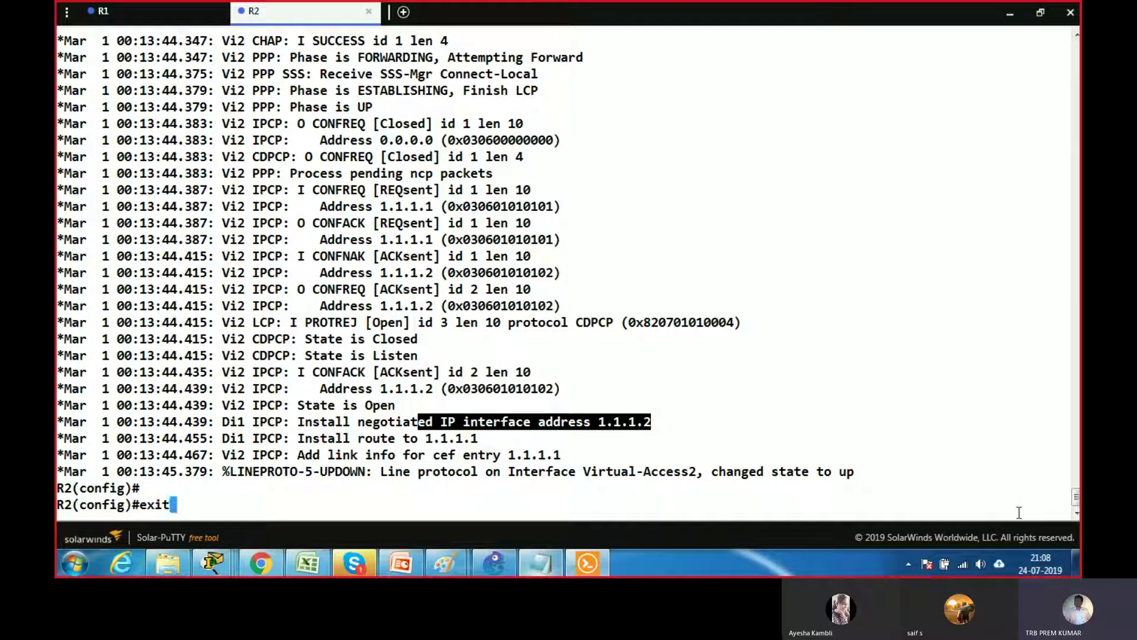
{"action": "key", "text": "Return"}
{"action": "type", "text": "show ip interface b"}
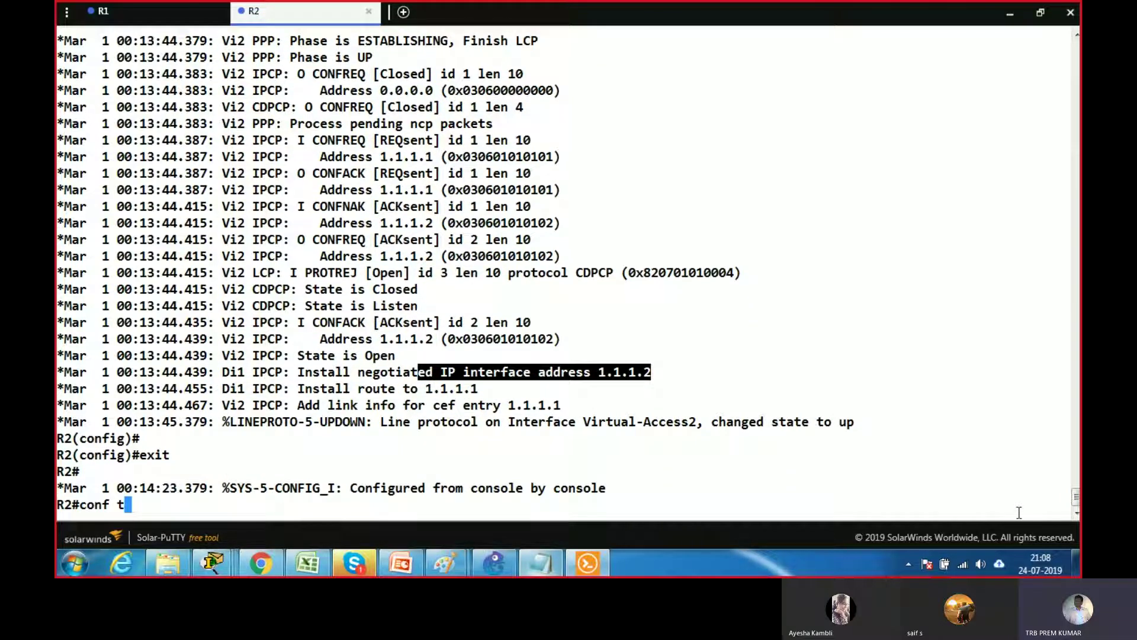
{"action": "key", "text": "Return"}
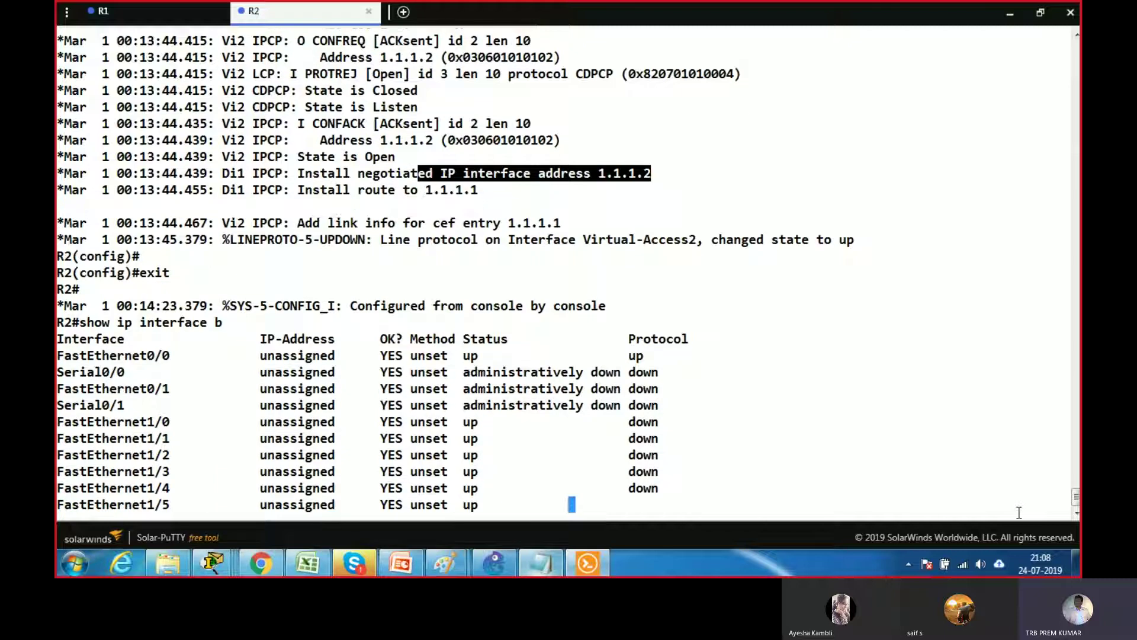
{"action": "key", "text": "space"}
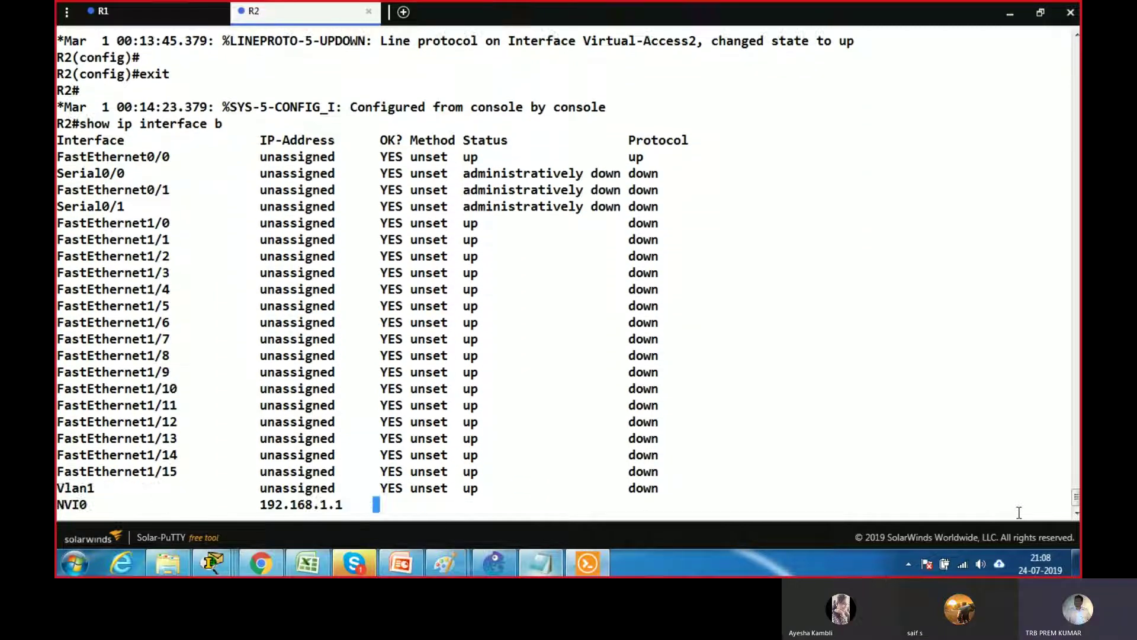
{"action": "key", "text": "space"}
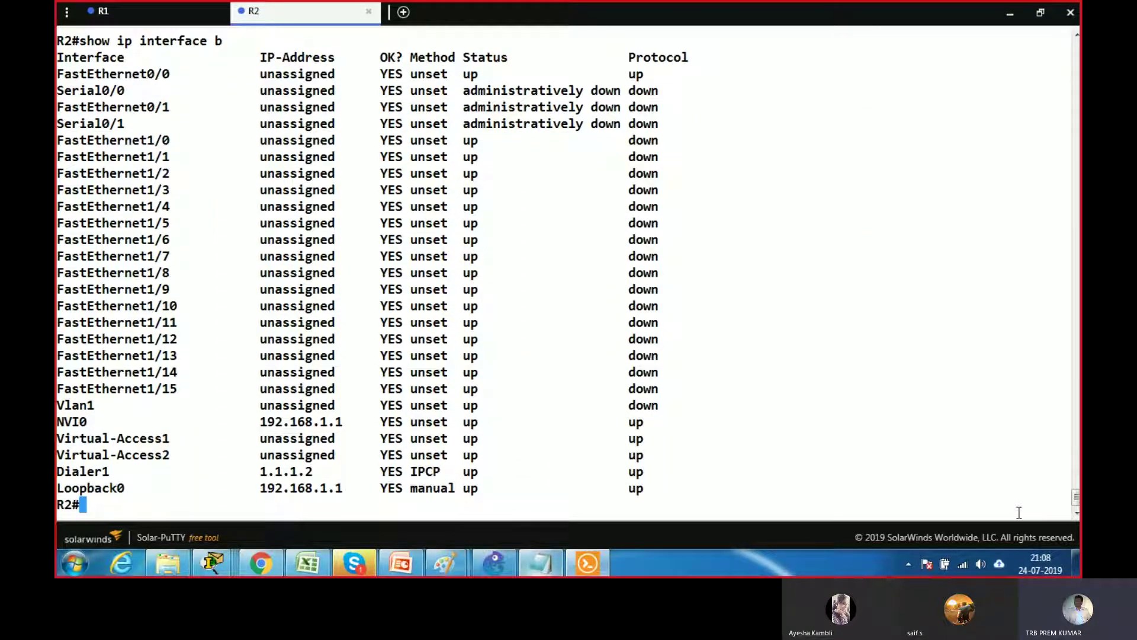
{"action": "left_click_drag", "start_coordinate": [65, 477], "coordinate": [645, 468]}
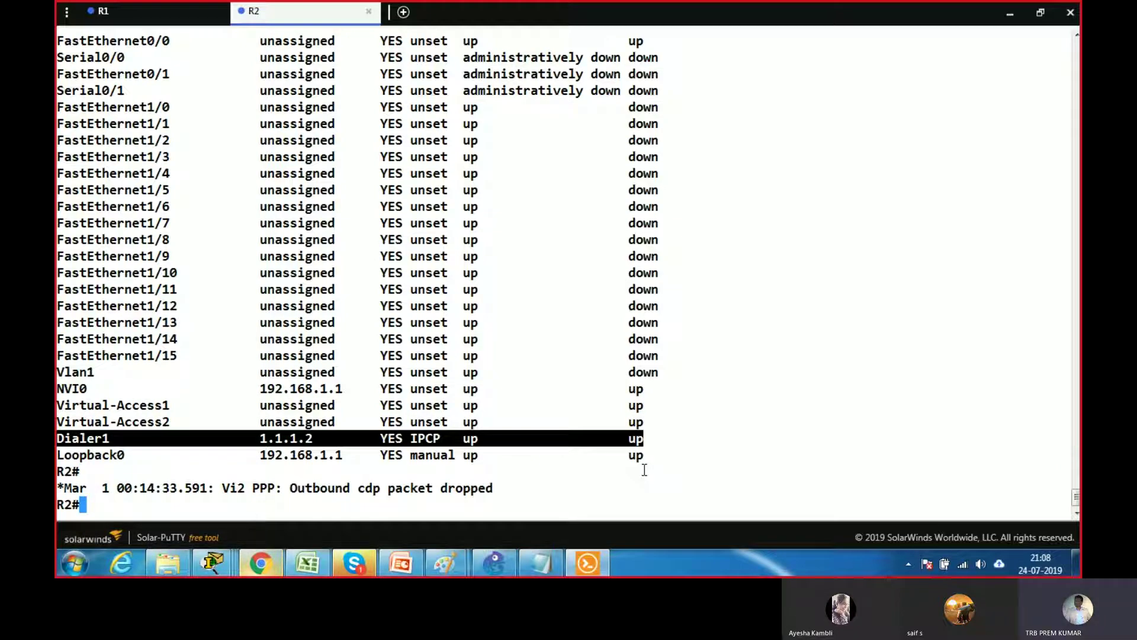
Ping 8.8.8.8 from R2, and review the earlier PPPoE discovery messages in the console history
{"action": "type", "text": "ping 8.8.8.8"}
{"action": "key", "text": "Return"}
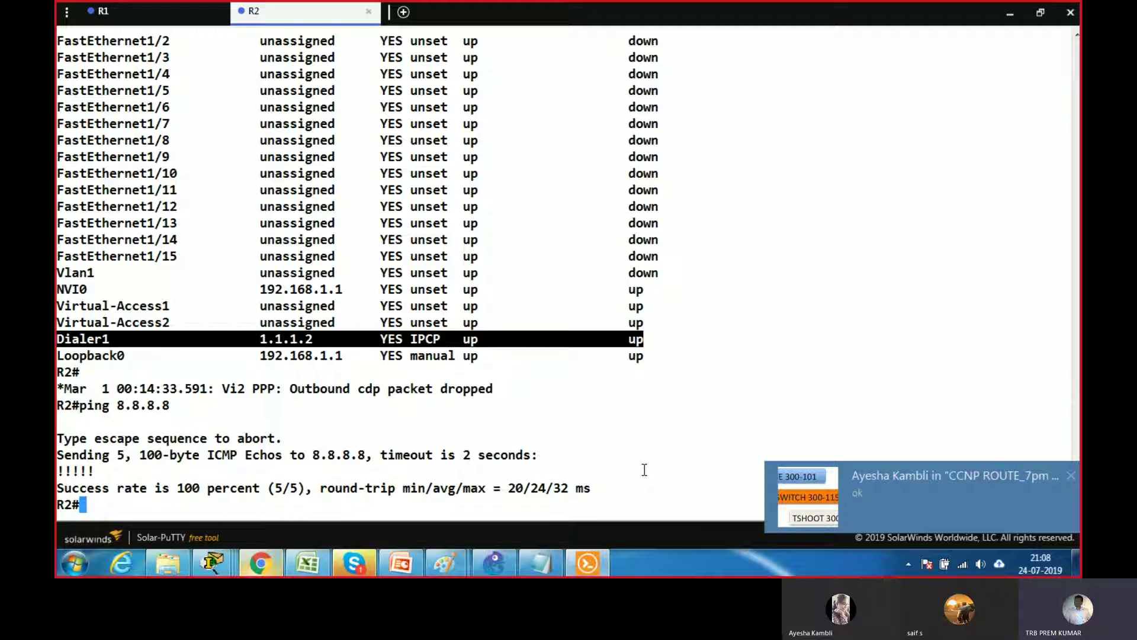
{"action": "scroll", "coordinate": [566, 374], "scroll_direction": "up", "scroll_amount": 5}
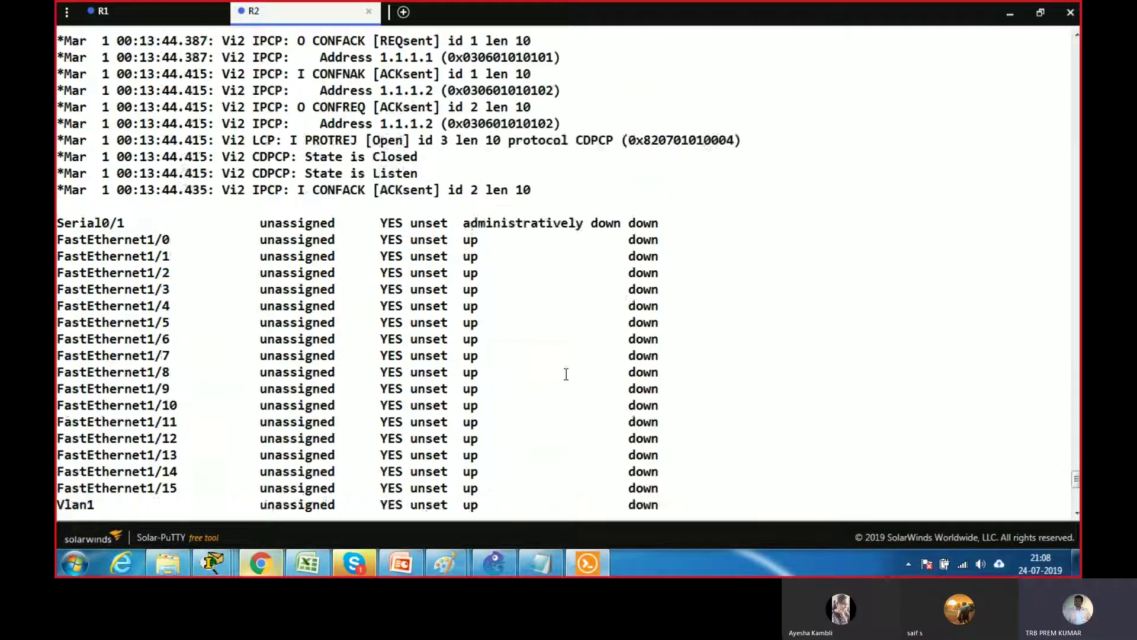
{"action": "scroll", "coordinate": [567, 374], "scroll_direction": "up", "scroll_amount": 15}
{"action": "scroll", "coordinate": [296, 292], "scroll_direction": "down", "scroll_amount": 8}
{"action": "scroll", "coordinate": [287, 294], "scroll_direction": "up", "scroll_amount": 5}
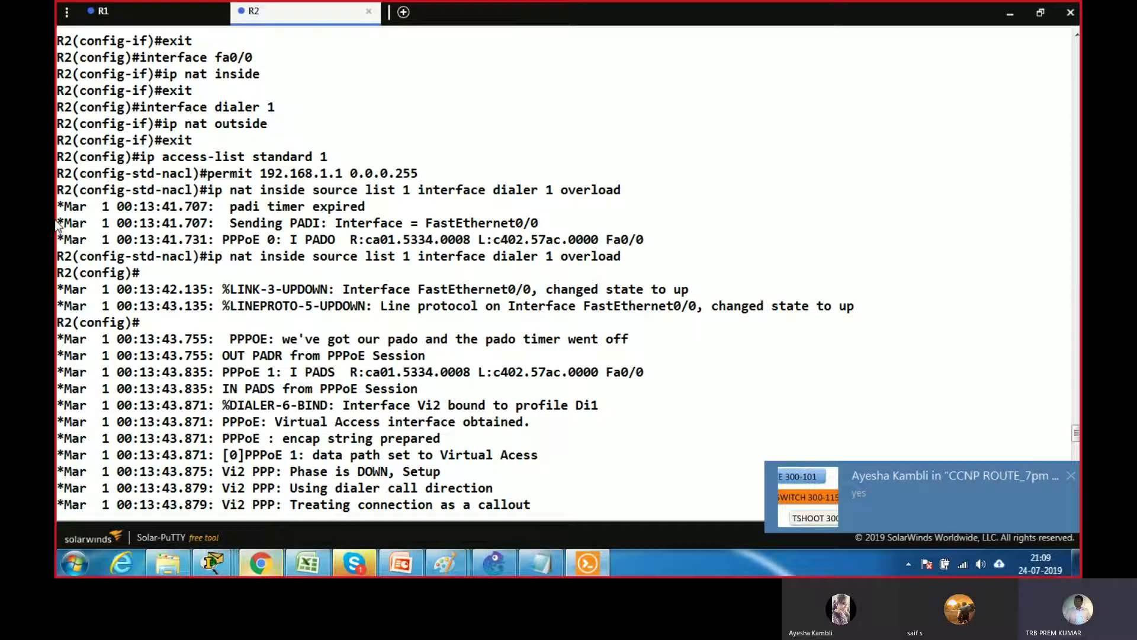
{"action": "left_click_drag", "start_coordinate": [240, 143], "coordinate": [431, 527]}
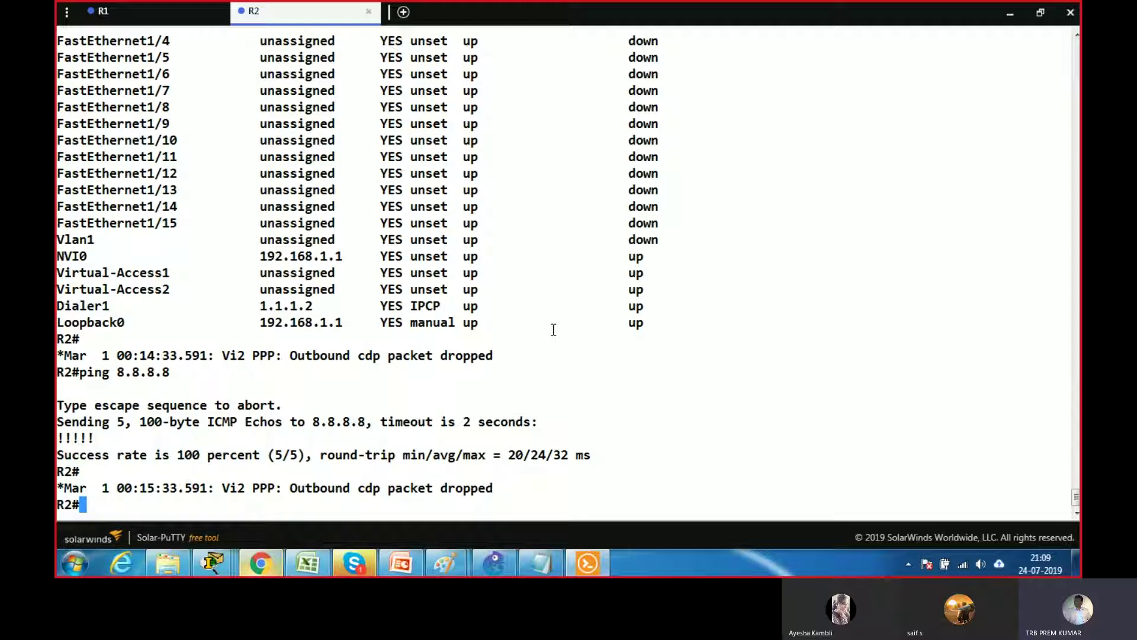
Switch to the Notepad script and save it on the Desktop as PPPoE Base Config, a text document
{"action": "left_click", "coordinate": [537, 564]}
{"action": "left_click", "coordinate": [502, 384]}
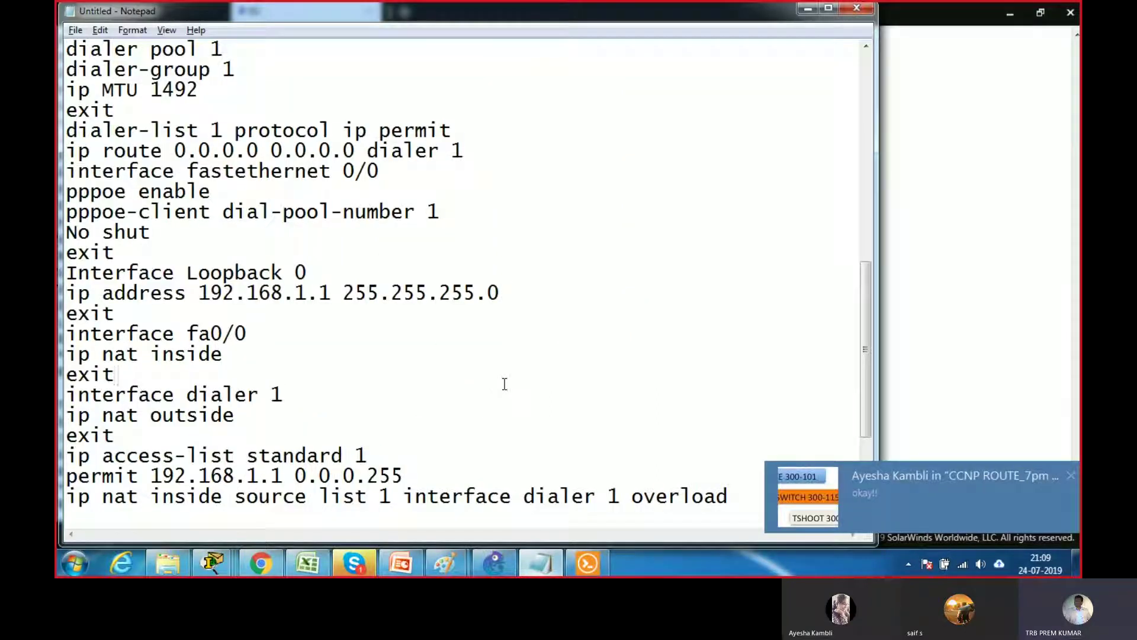
{"action": "left_click", "coordinate": [71, 28]}
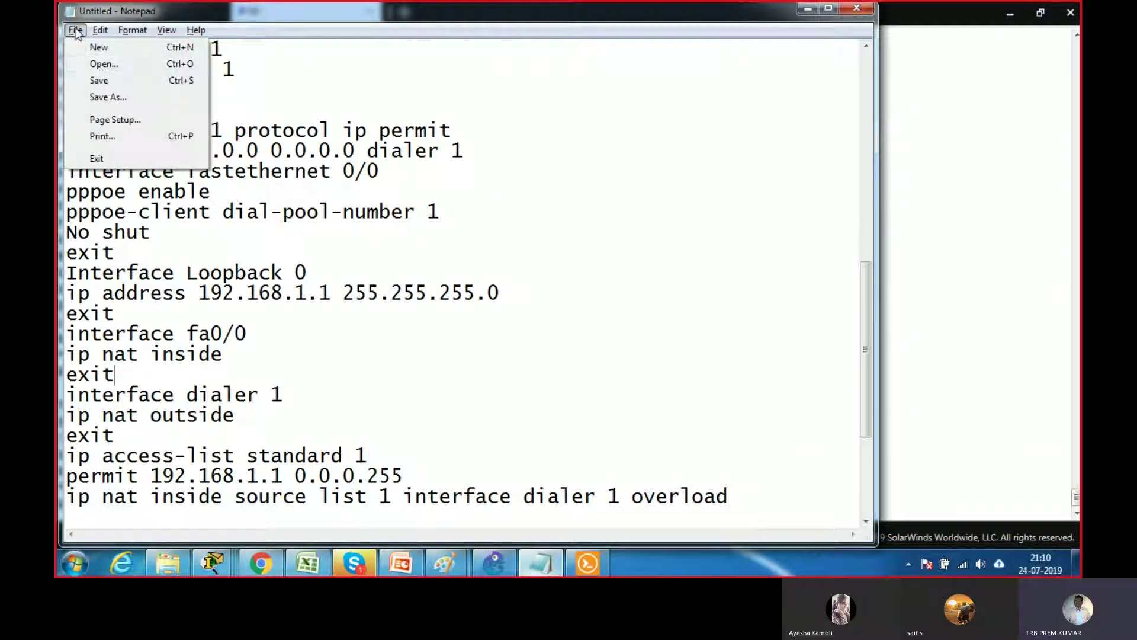
{"action": "left_click", "coordinate": [104, 83]}
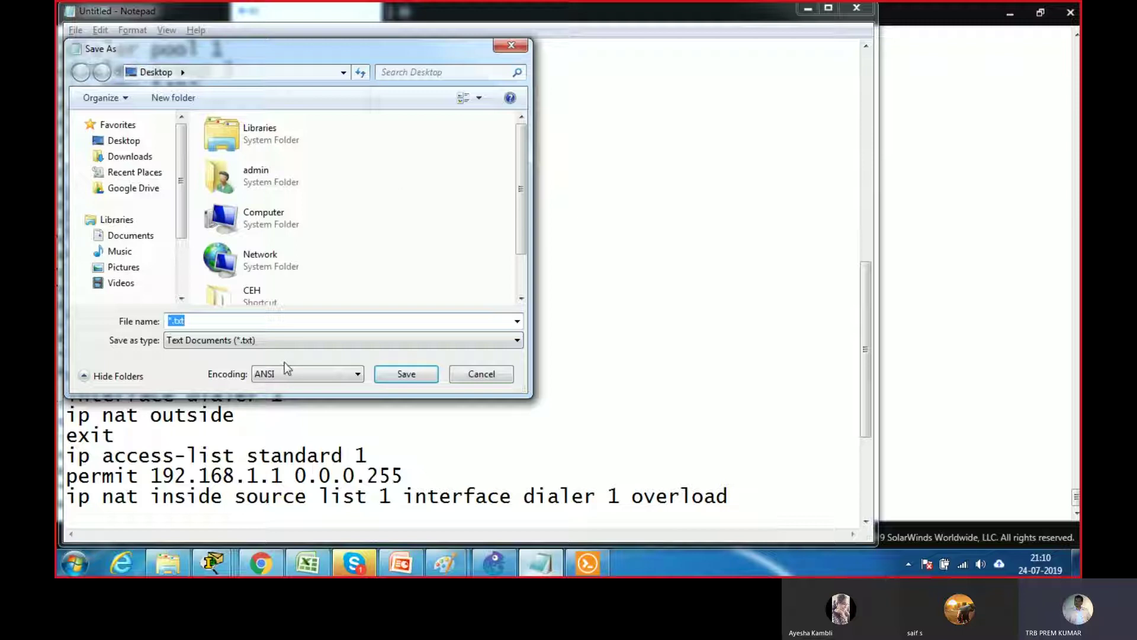
{"action": "left_click", "coordinate": [132, 142]}
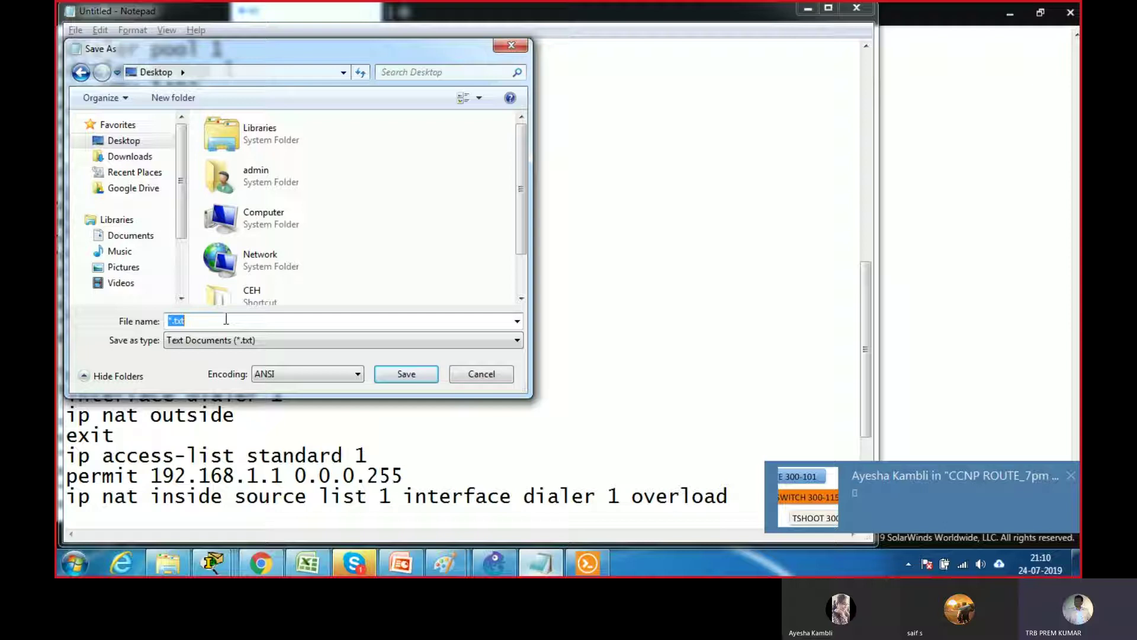
{"action": "type", "text": "PPO"}
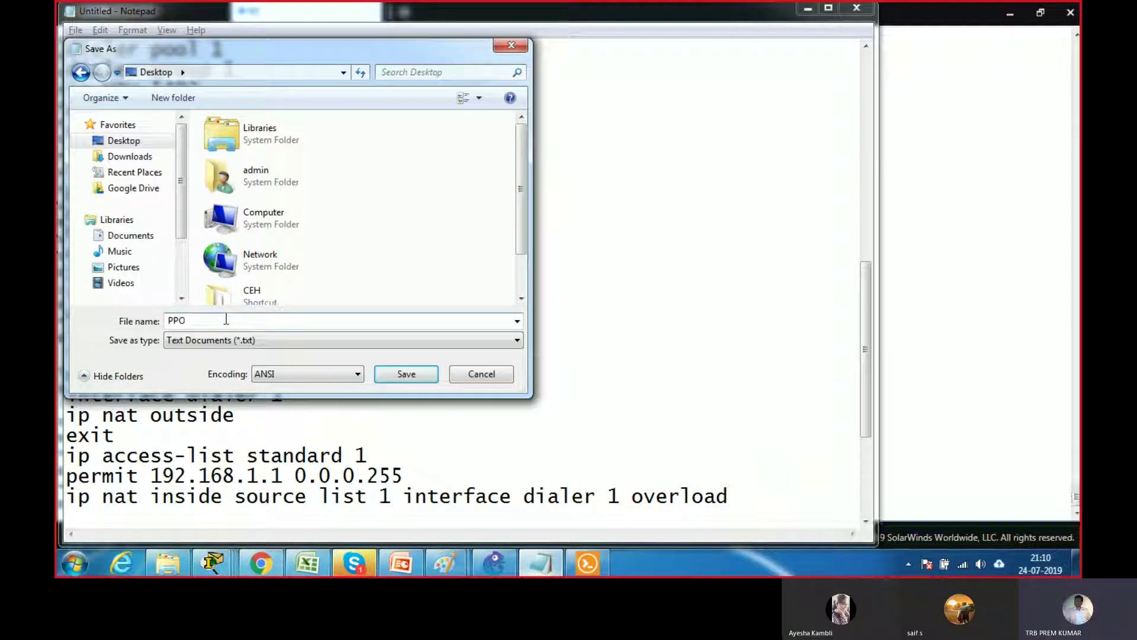
{"action": "key", "text": "BackSpace"}
{"action": "type", "text": "PoE Base Cong"}
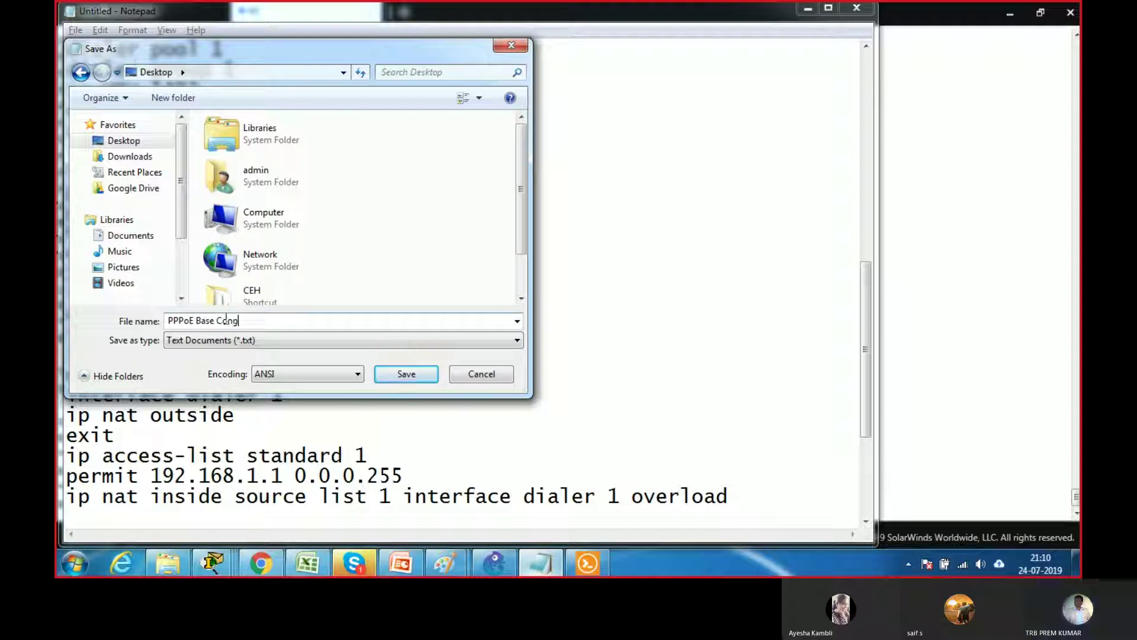
{"action": "key", "text": "BackSpace"}
{"action": "type", "text": "fig"}
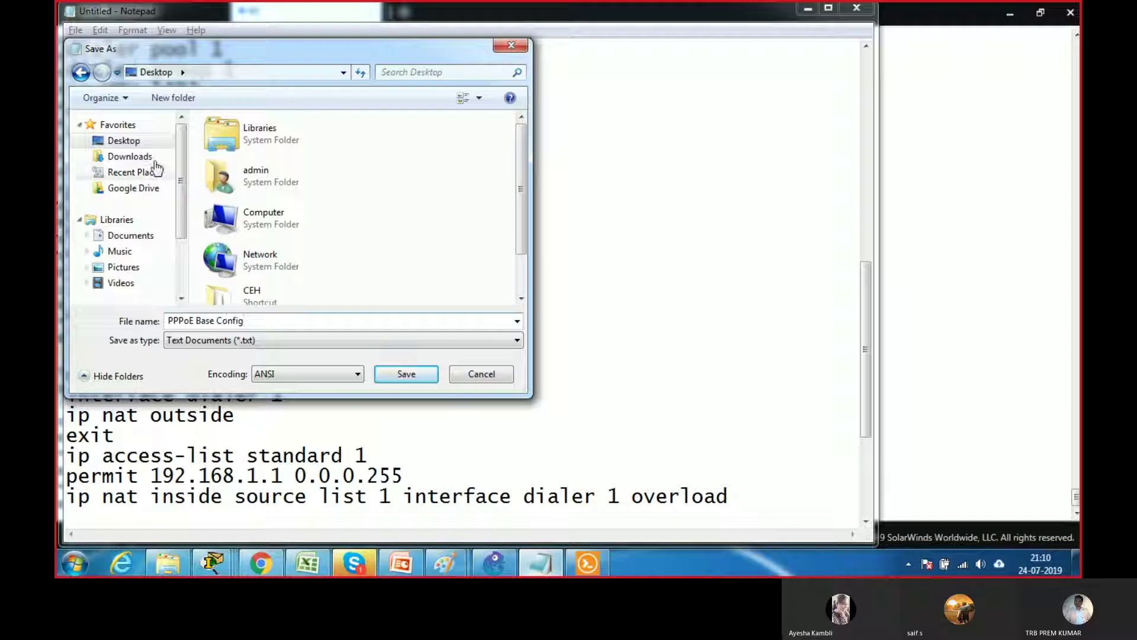
{"action": "left_click", "coordinate": [416, 374]}
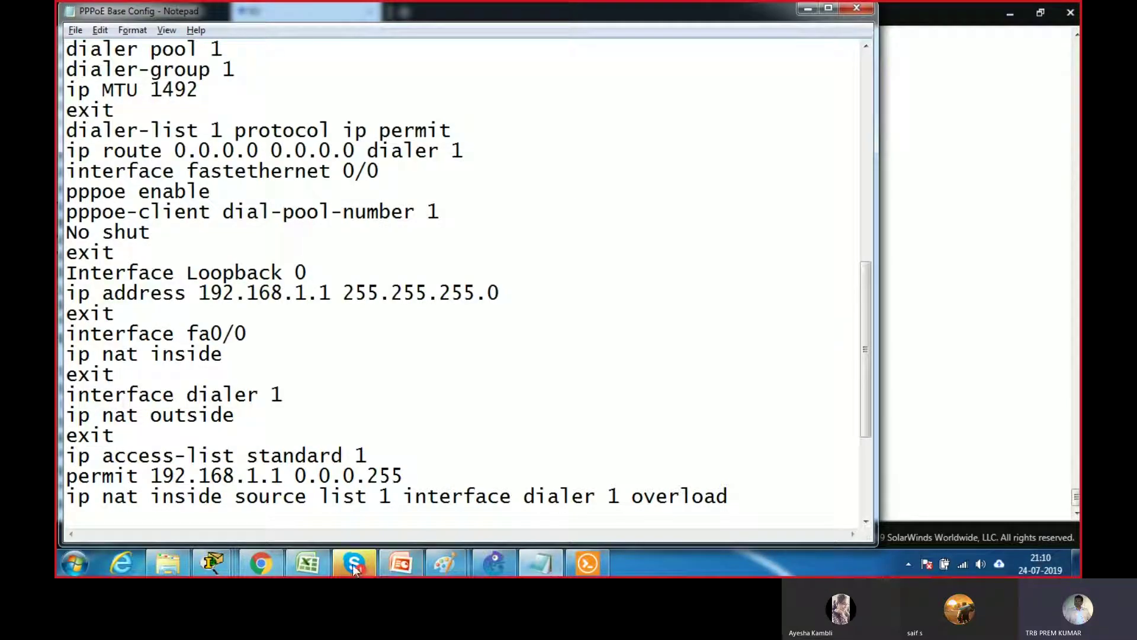
Check the Desktop folder for the saved PPPoE Base Config file, and close Notepad
{"action": "left_click", "coordinate": [75, 30]}
{"action": "left_click", "coordinate": [111, 97]}
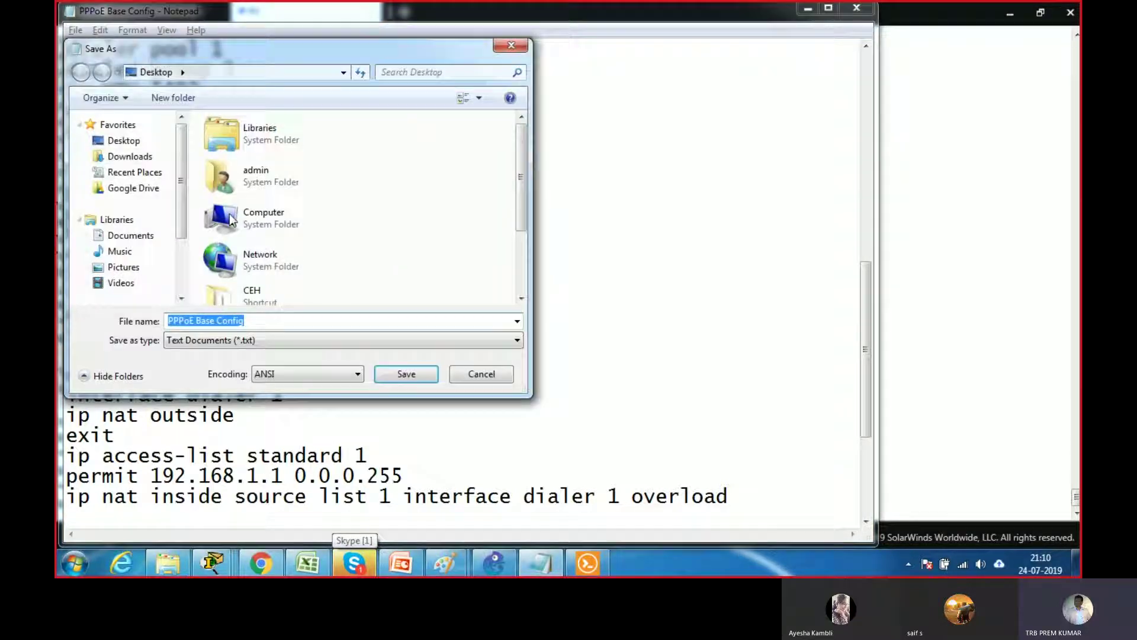
{"action": "left_click_drag", "start_coordinate": [521, 219], "coordinate": [533, 272]}
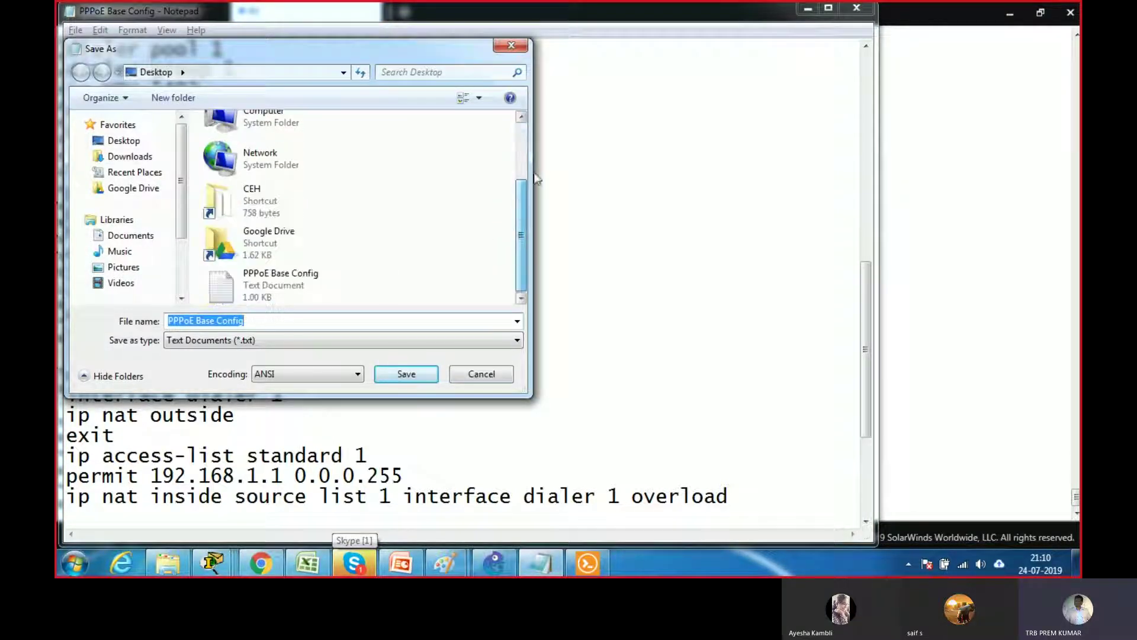
{"action": "left_click", "coordinate": [511, 45]}
{"action": "left_click", "coordinate": [857, 8]}
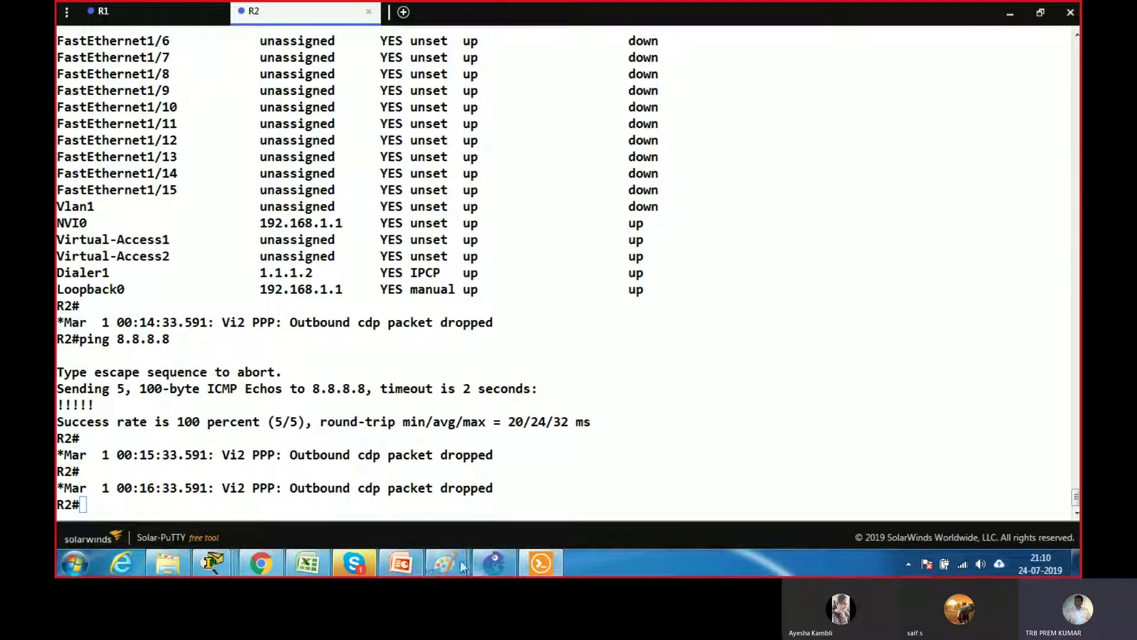
Switch to Skype and attach the PPPoE Base Config file from the Desktop to the CCNP ROUTE call's chat
{"action": "left_click", "coordinate": [368, 559]}
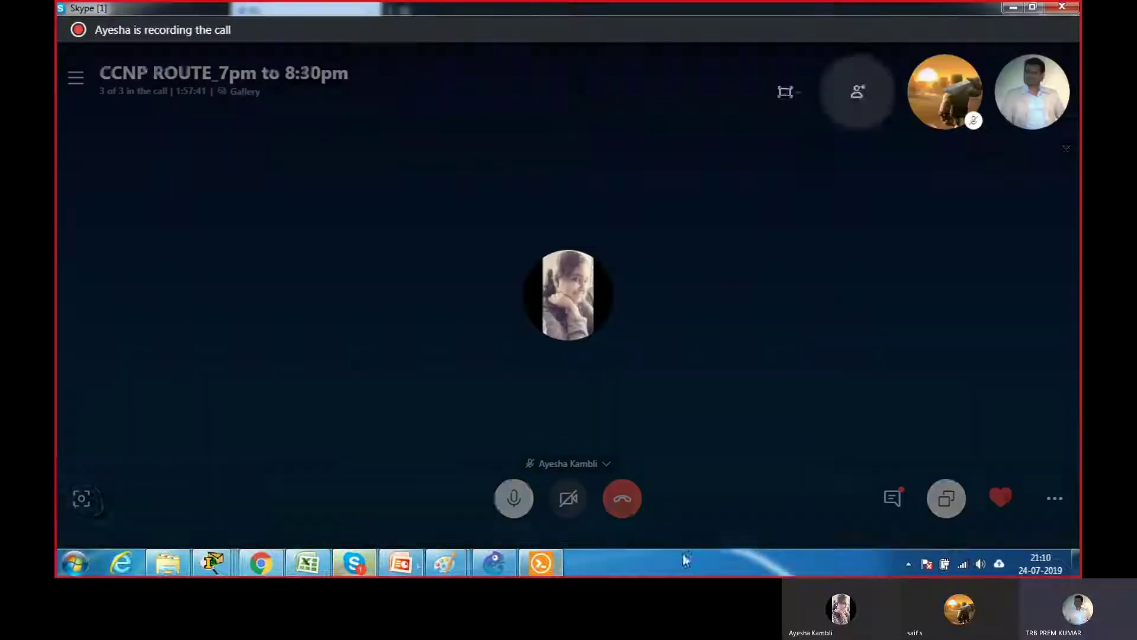
{"action": "left_click", "coordinate": [895, 497]}
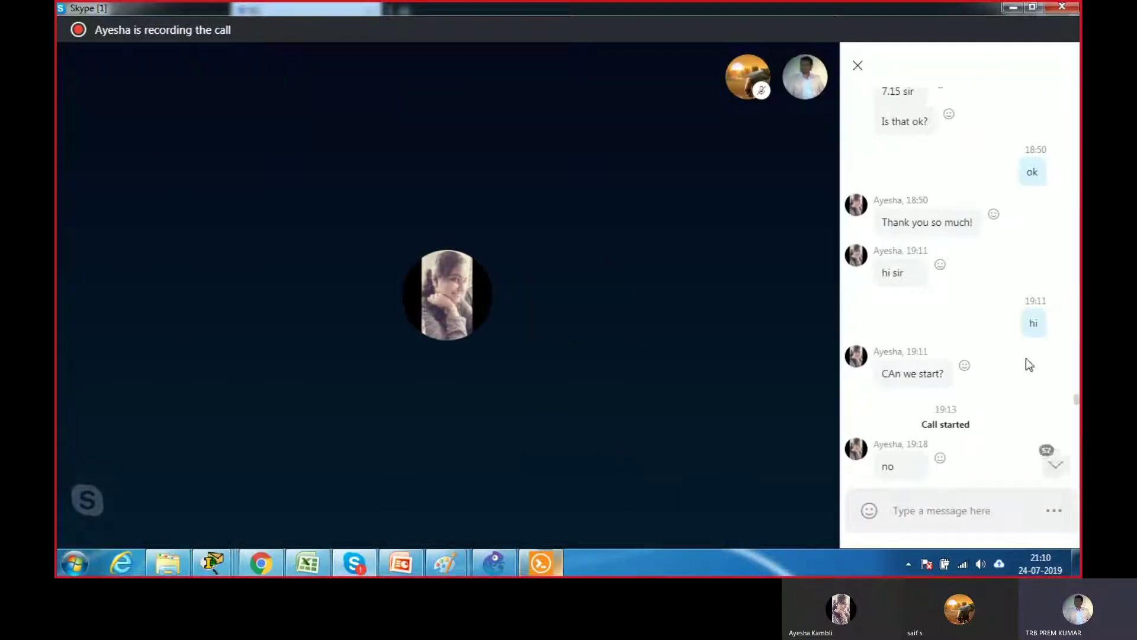
{"action": "left_click", "coordinate": [1055, 512]}
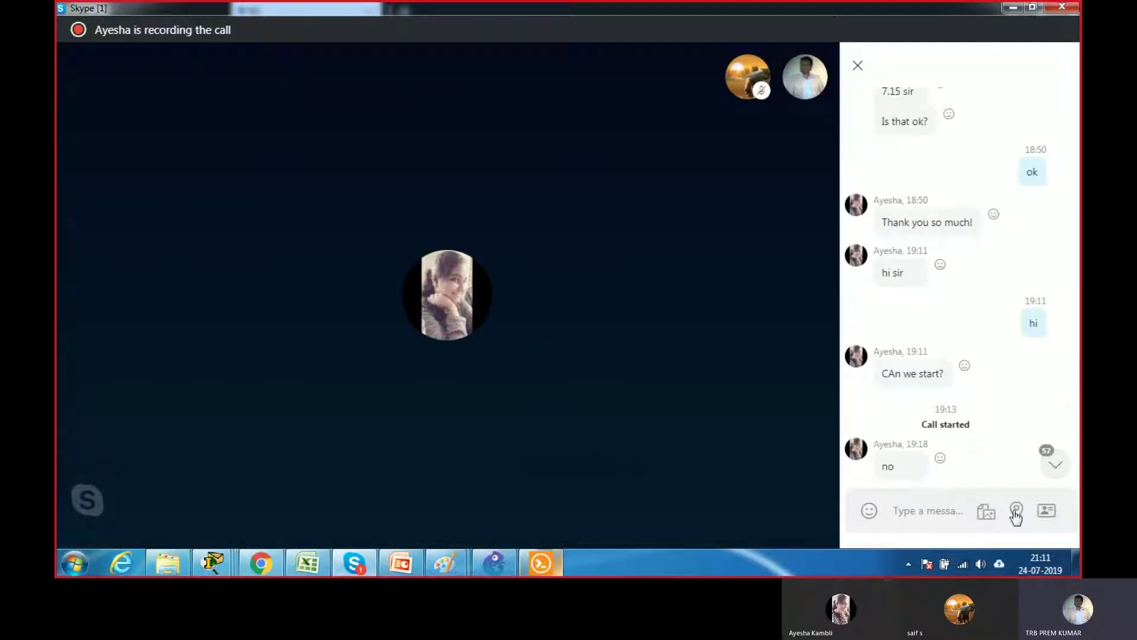
{"action": "left_click", "coordinate": [986, 510]}
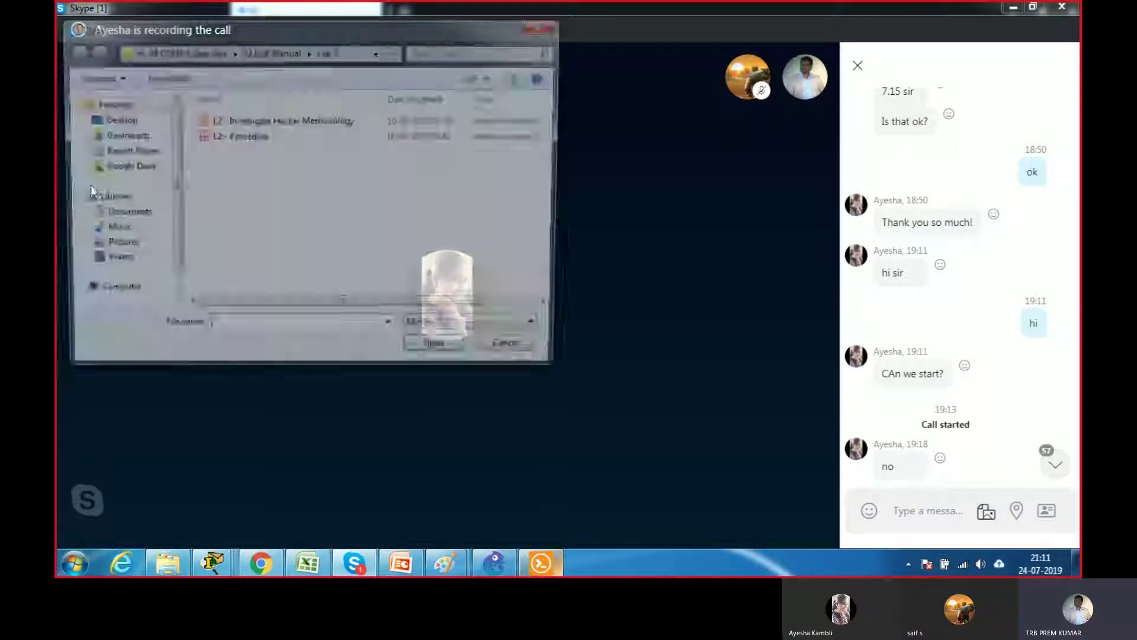
{"action": "left_click", "coordinate": [114, 119]}
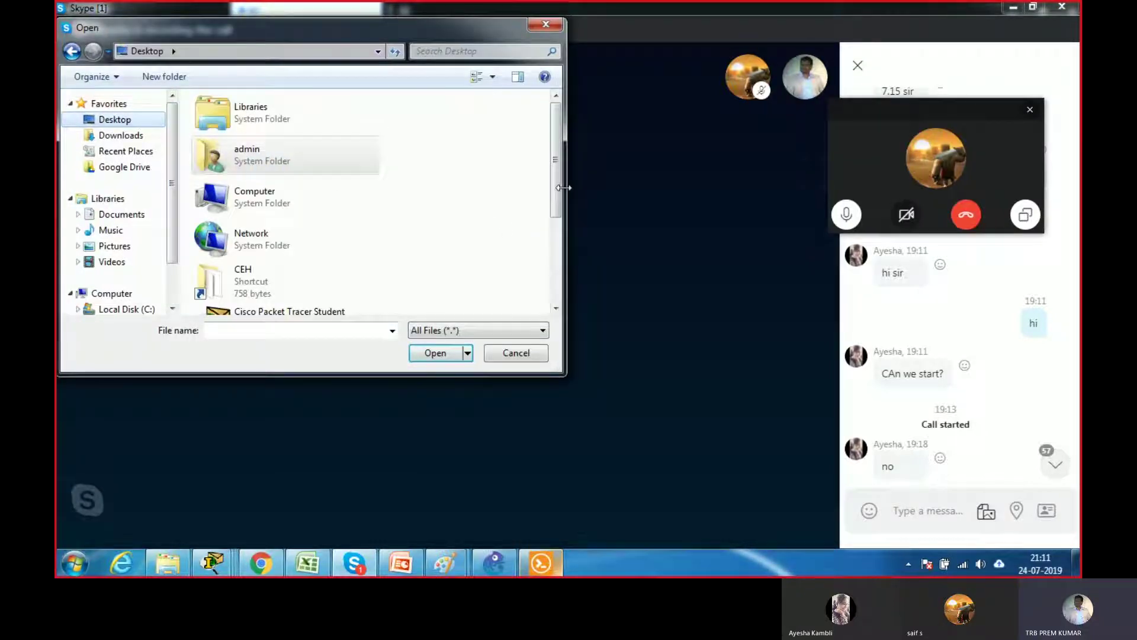
{"action": "left_click_drag", "start_coordinate": [556, 187], "coordinate": [558, 279]}
{"action": "left_click", "coordinate": [268, 254]}
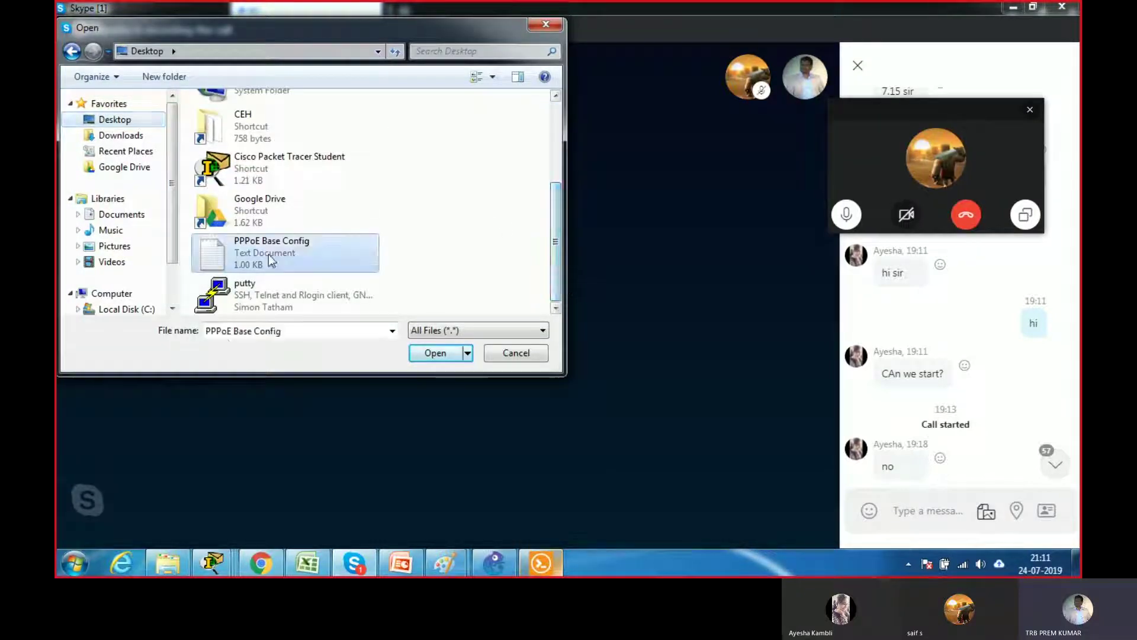
{"action": "double_click", "coordinate": [268, 254]}
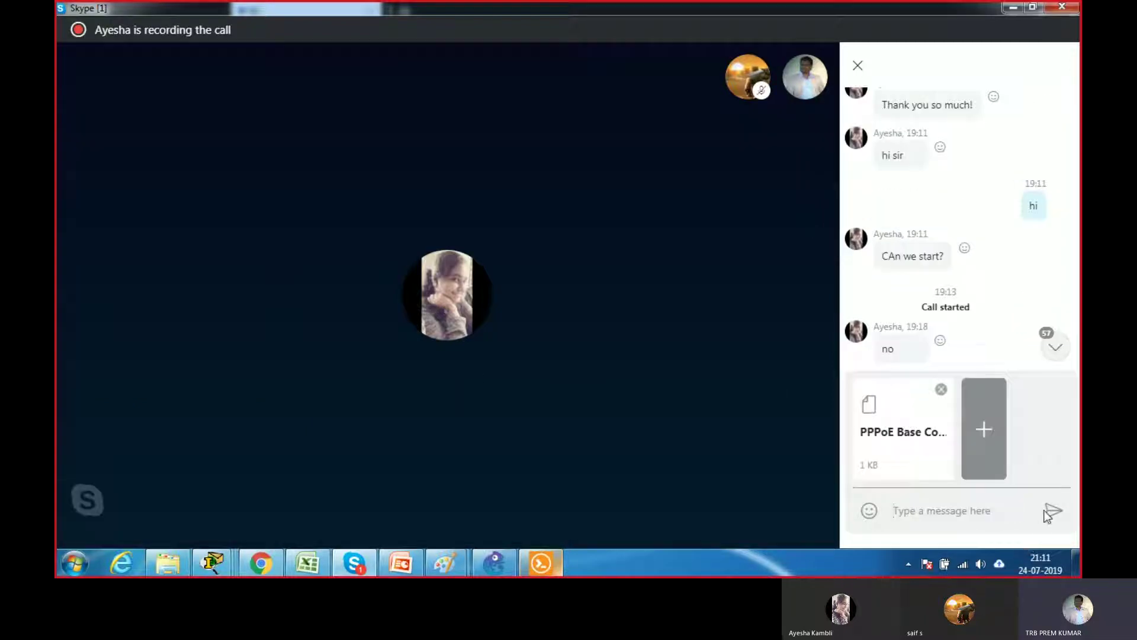
Switch to the Paint drawing with the DHCP and PPPoE packet walks, and close the floating Skype call window
{"action": "mouse_move", "coordinate": [446, 562]}
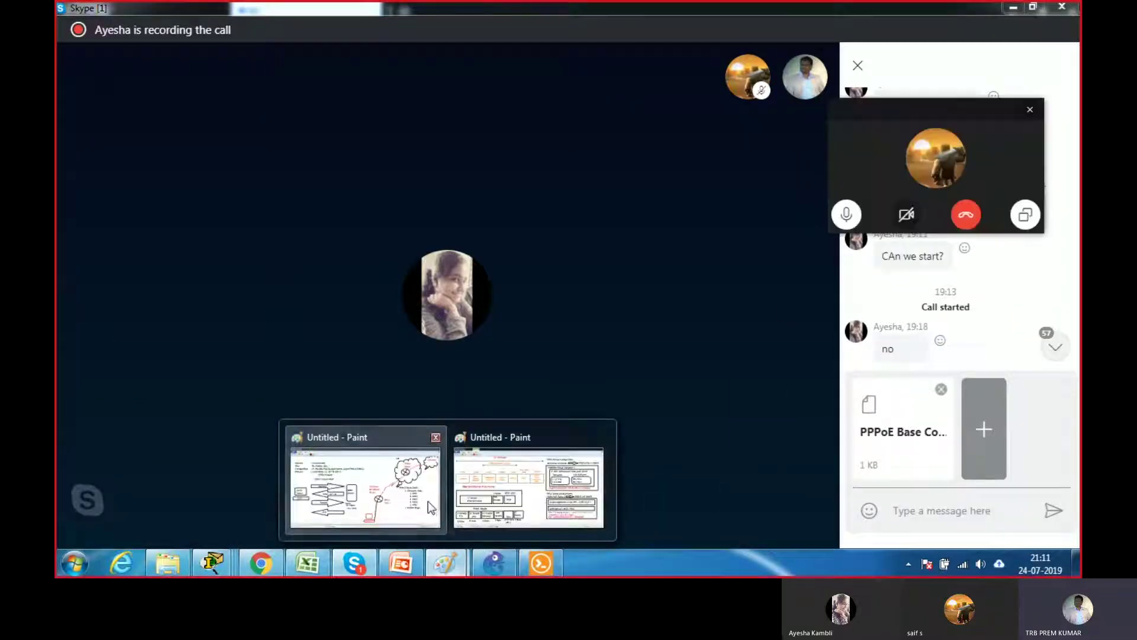
{"action": "left_click", "coordinate": [428, 501]}
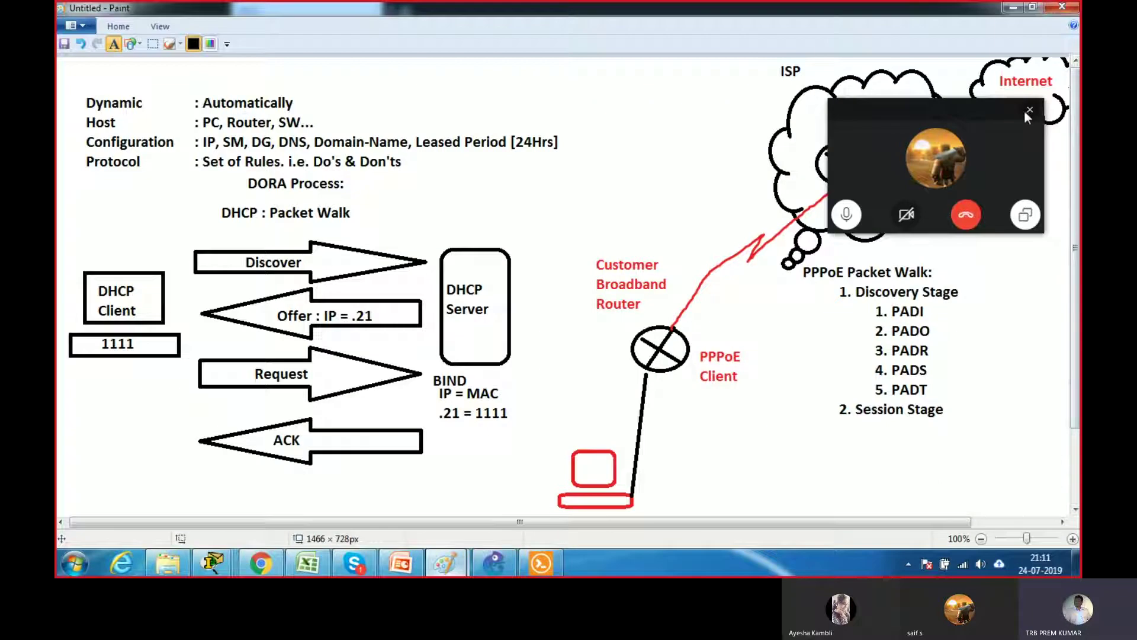
{"action": "left_click", "coordinate": [1029, 110]}
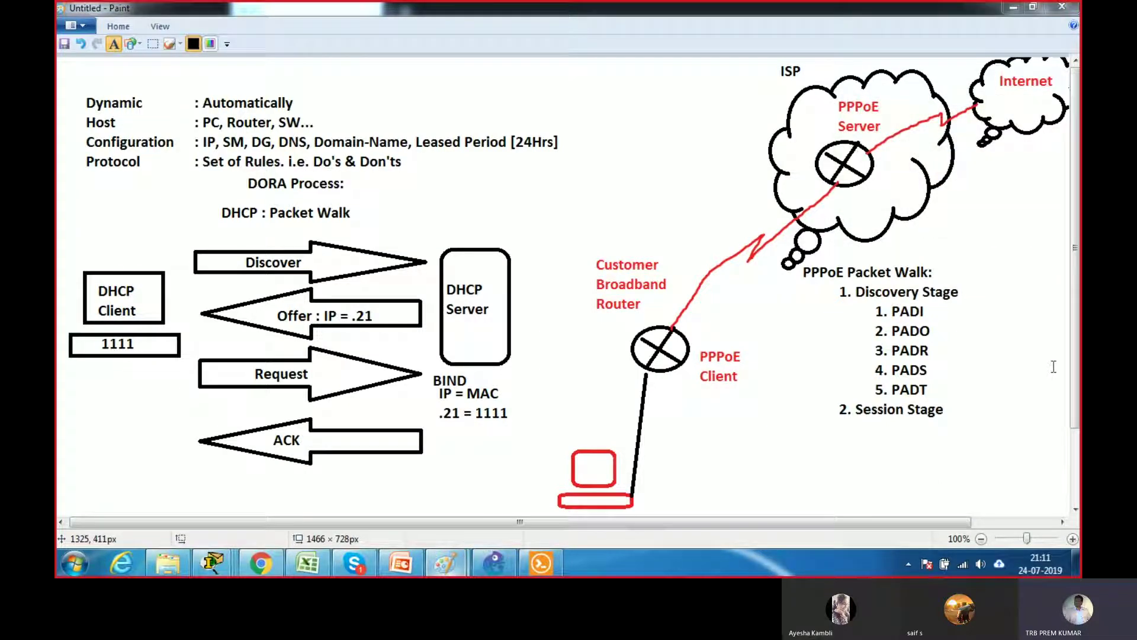